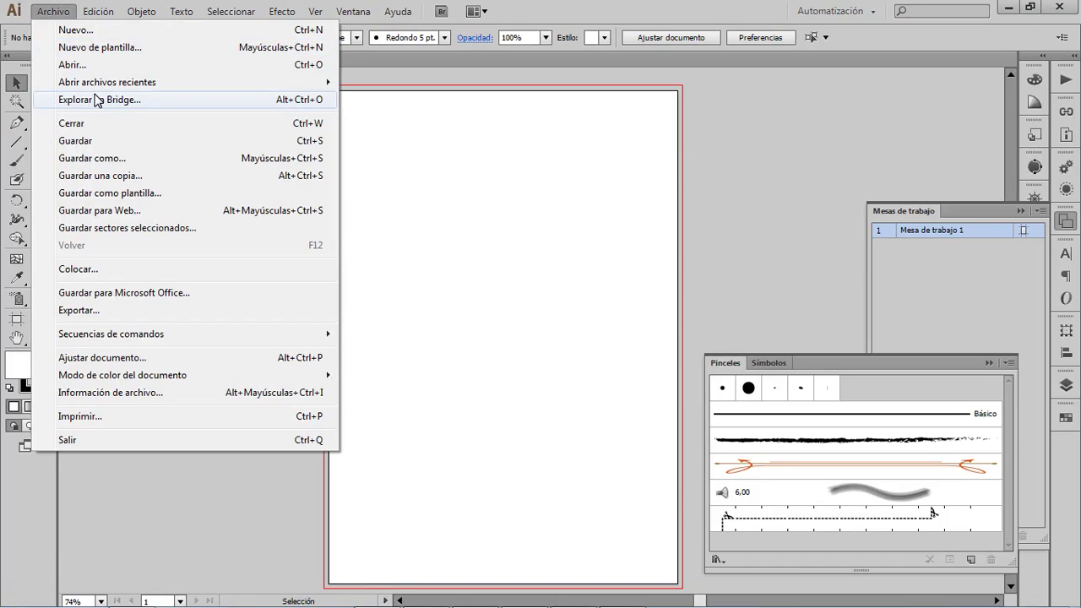
- Start Save As for the magazine cover and go to D:\CLASES\2012 B\PUBLICIDAD\PRODUCCION GRAFICA\Proyecto IMPRESION as the destination
click(108, 158)
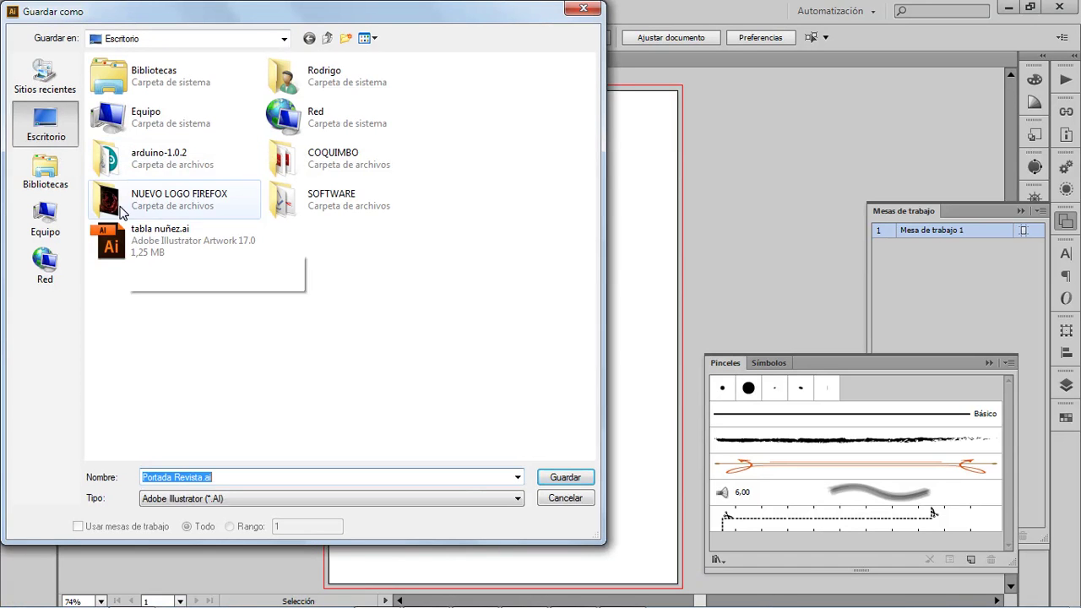
click(43, 217)
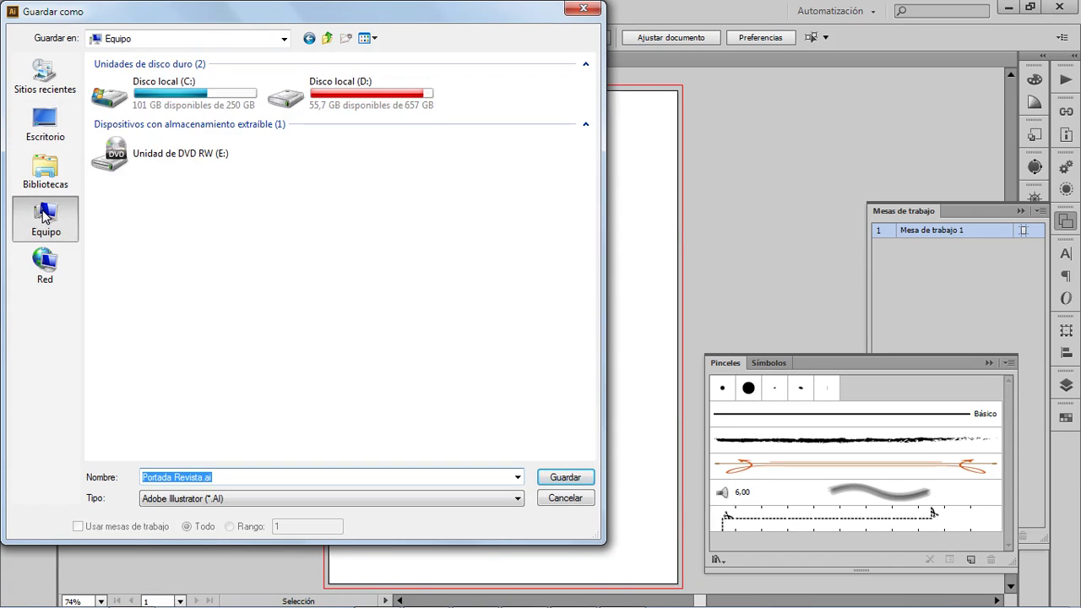
double_click(348, 95)
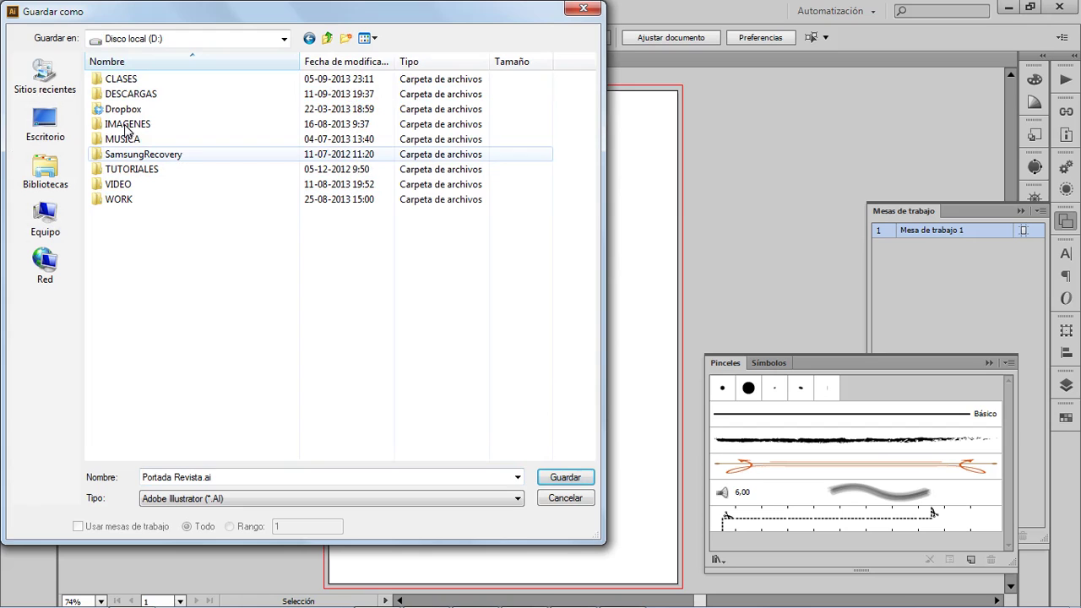
double_click(126, 80)
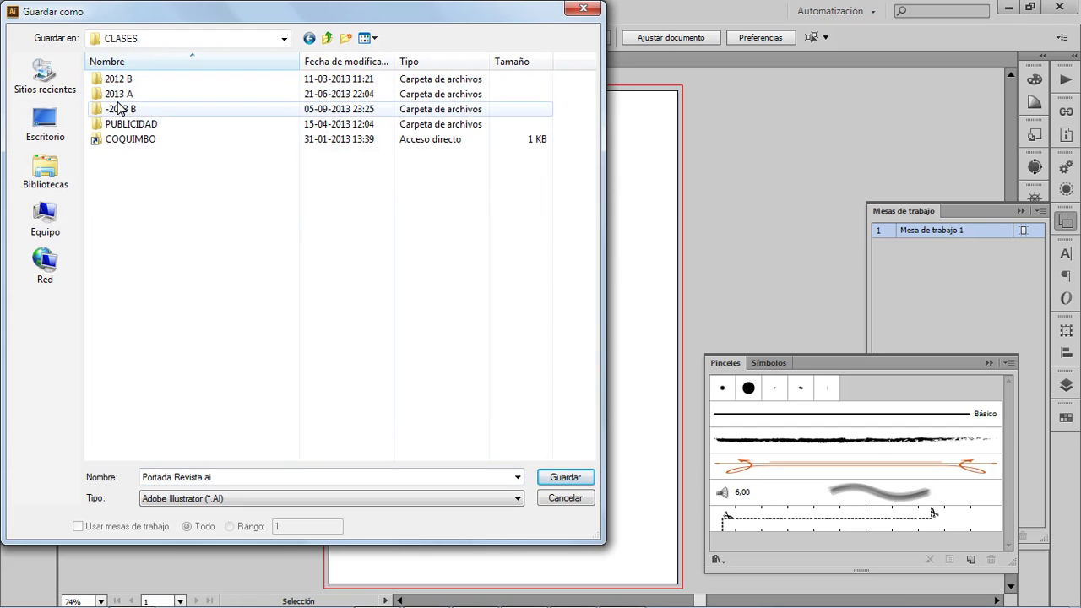
double_click(124, 81)
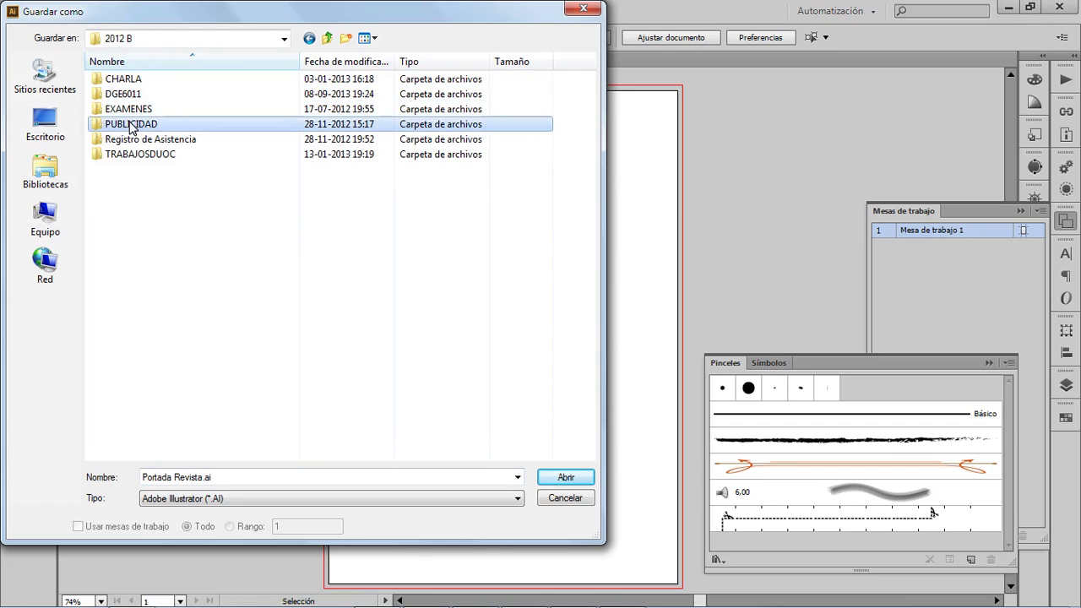
double_click(127, 124)
double_click(135, 113)
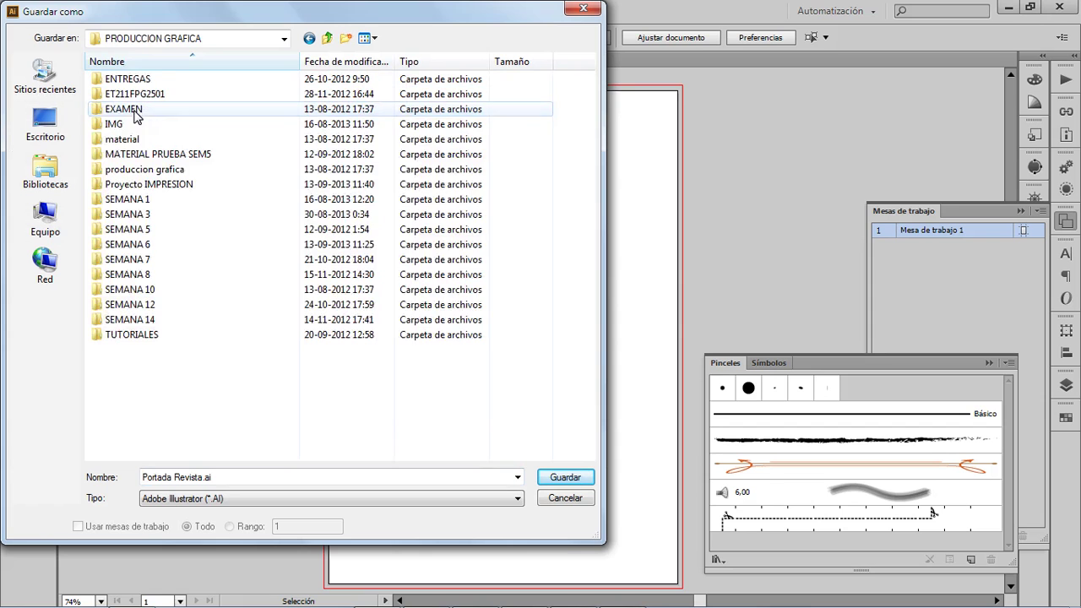
double_click(140, 184)
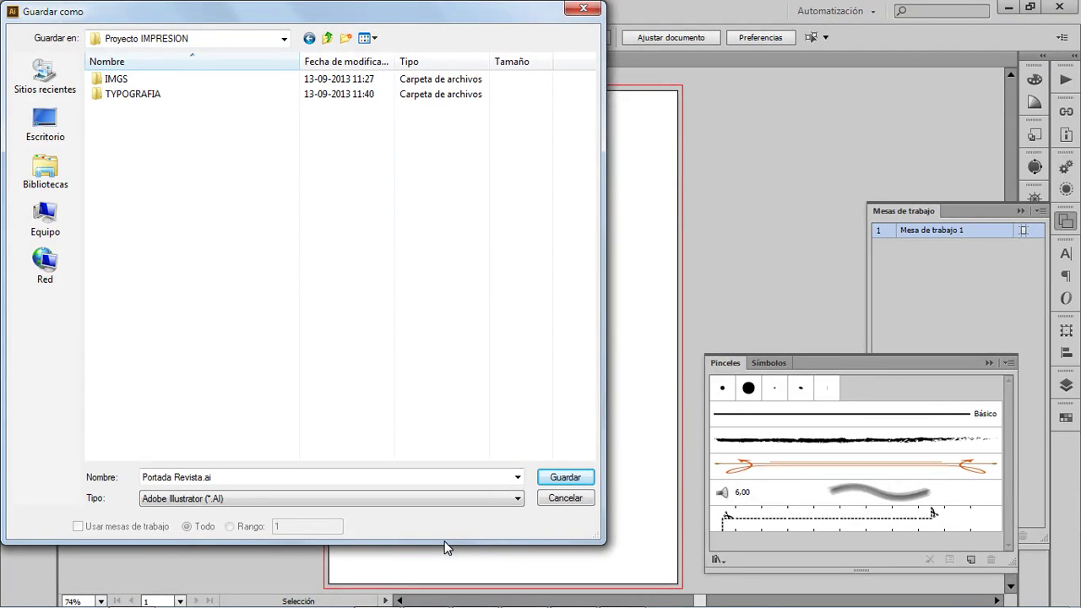
- Save the file as Portada Revista.ai, keeping the Illustrator CS6 version in the save options
click(582, 478)
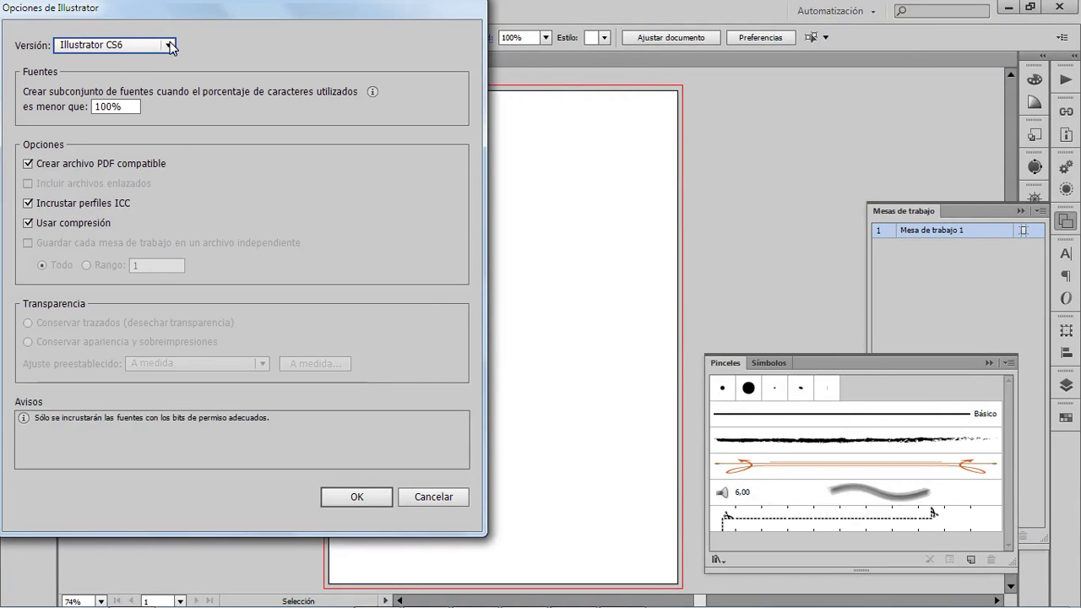
drag(176, 12, 229, 39)
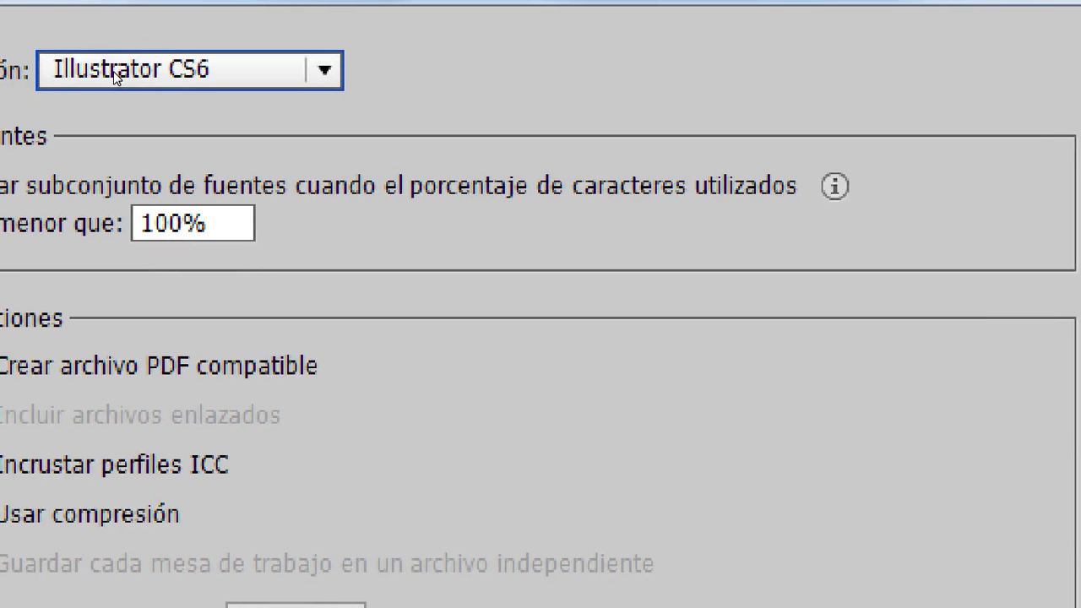
click(223, 72)
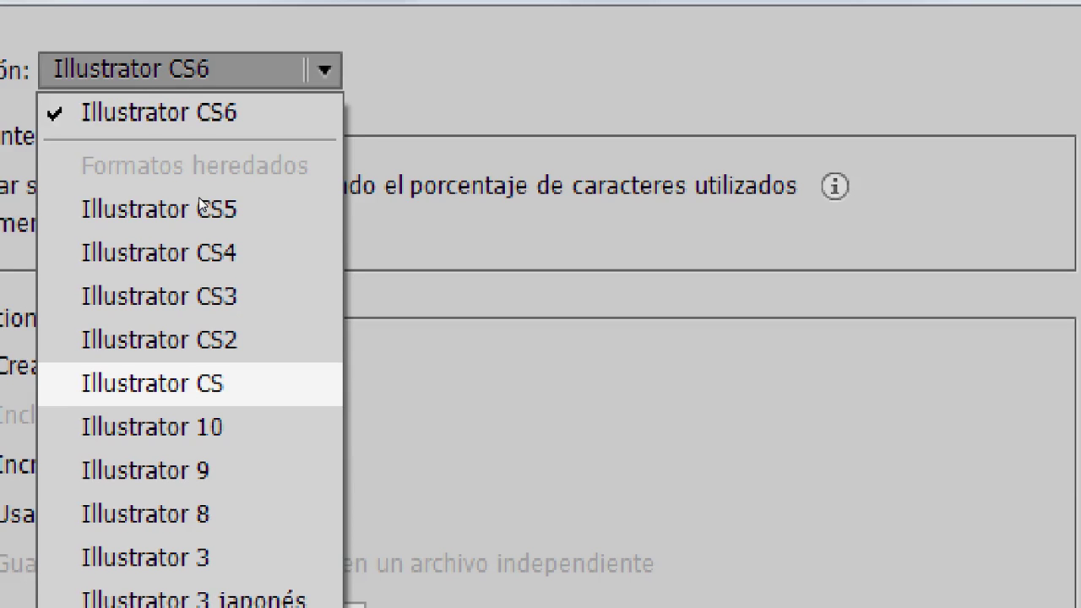
click(185, 76)
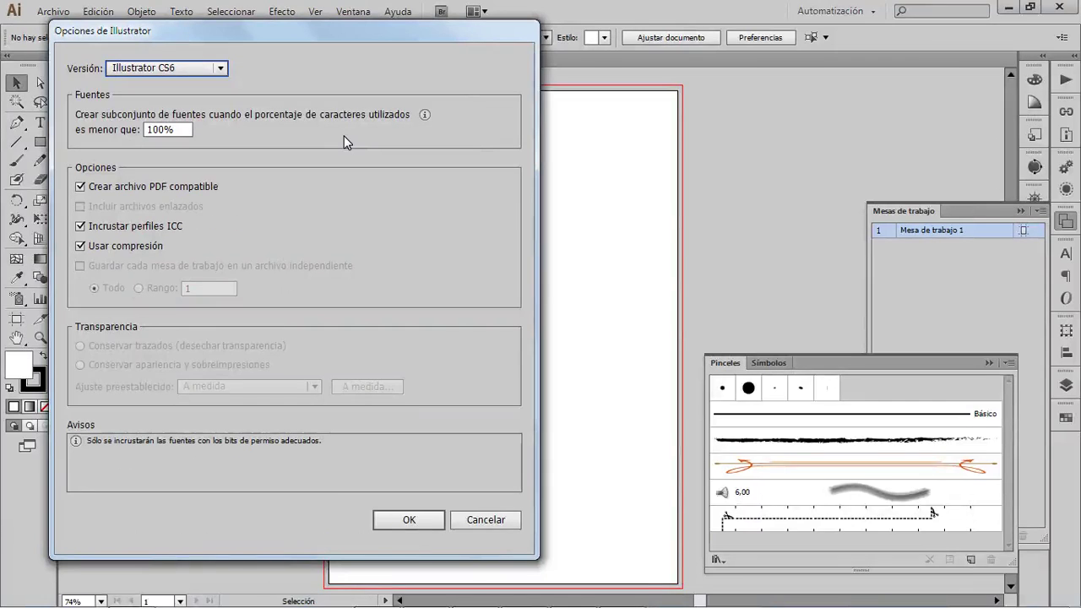
click(396, 521)
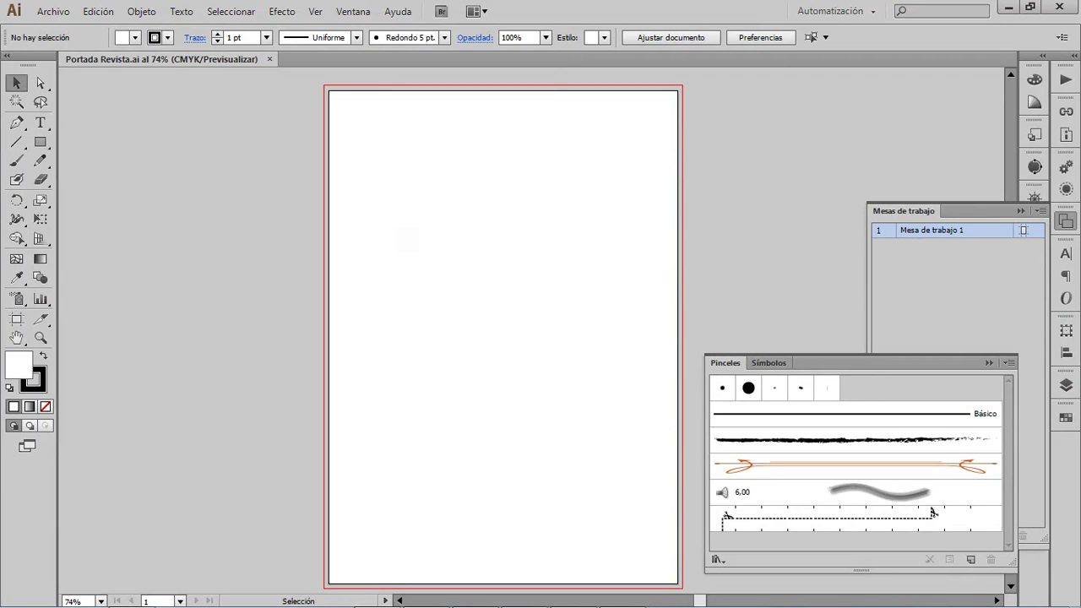
- Put away the floating Brushes panel and frame the upper part of the artboard at 100% zoom
key(z)
click(398, 228)
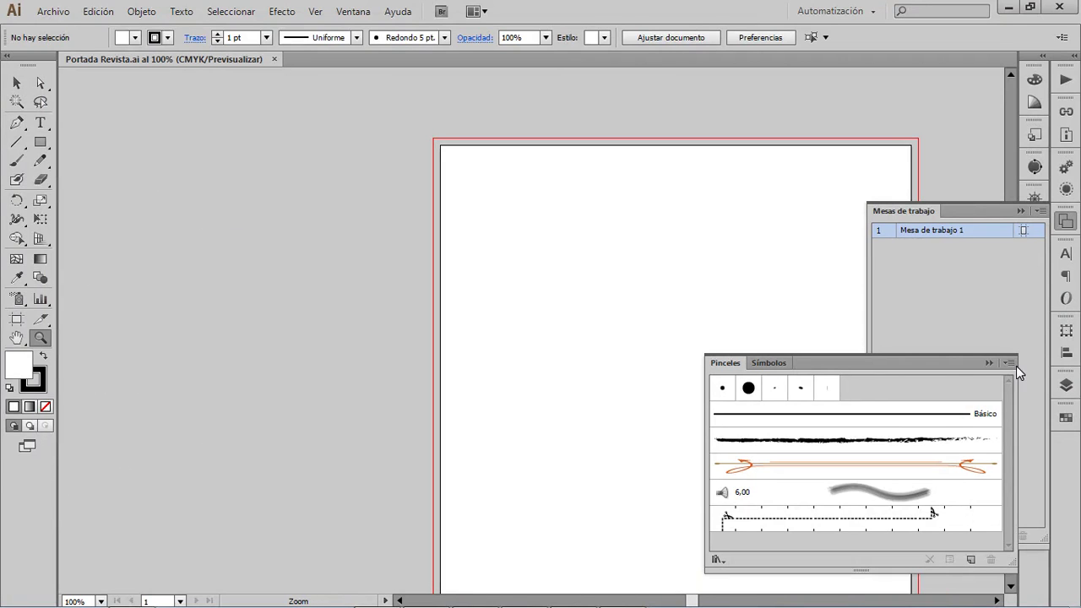
click(988, 362)
drag(806, 353, 643, 321)
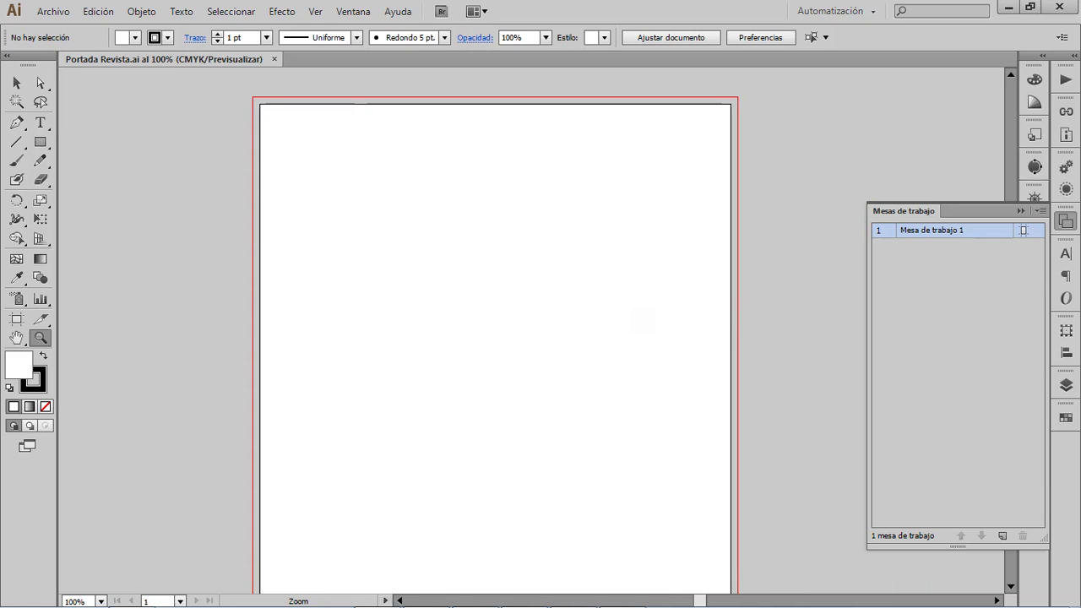
drag(490, 267, 410, 259)
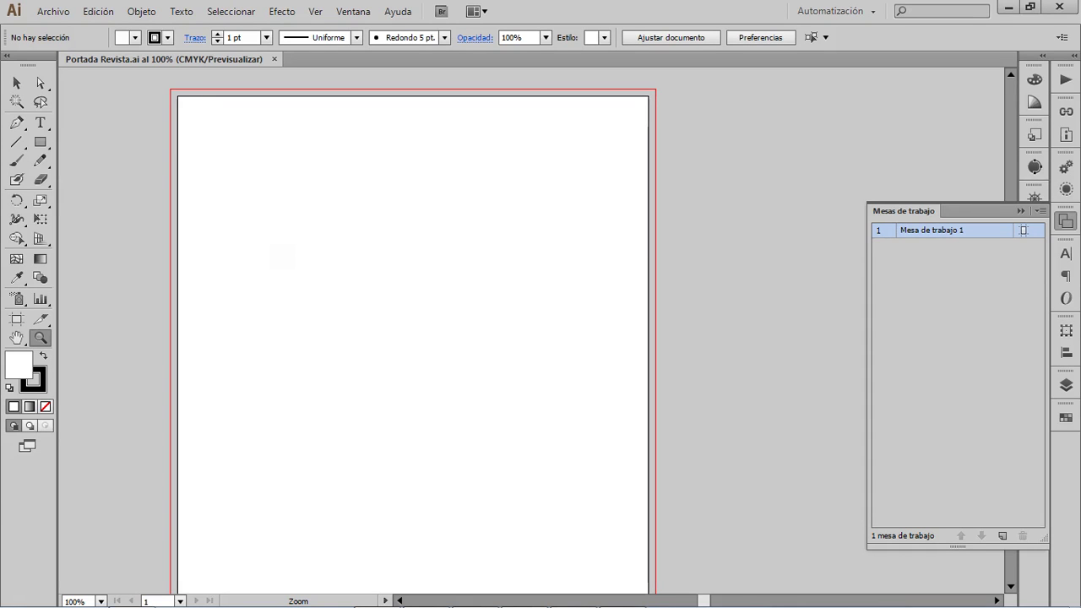
key(space)
drag(270, 313, 268, 331)
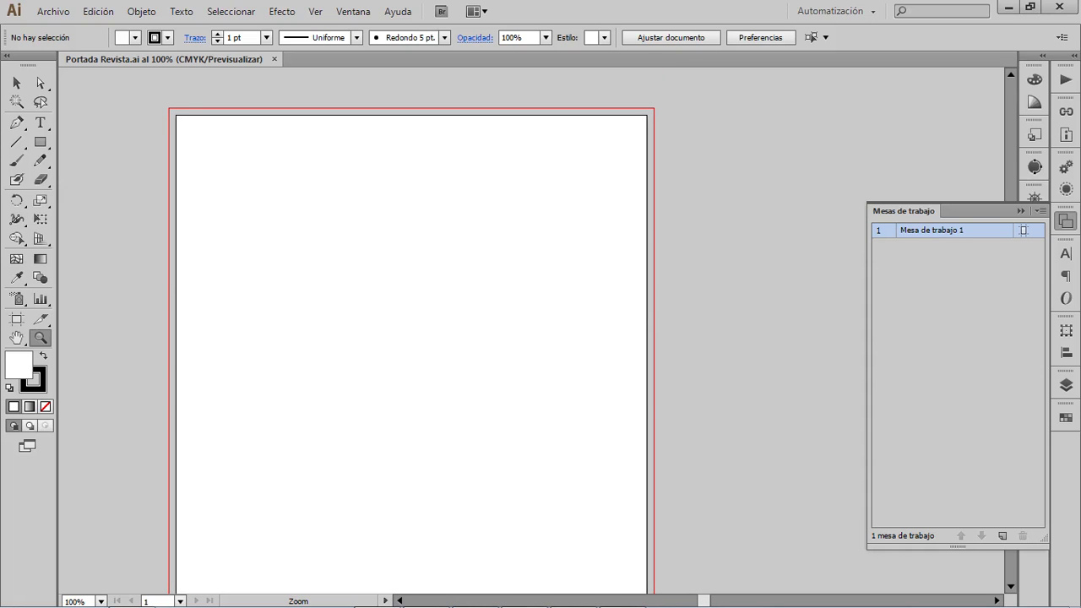
- Switch to the Windows Explorer window of Proyecto IMPRESION and open its IMGS folder
key(alt+Tab)
key(alt+Tab)
key(alt+Tab)
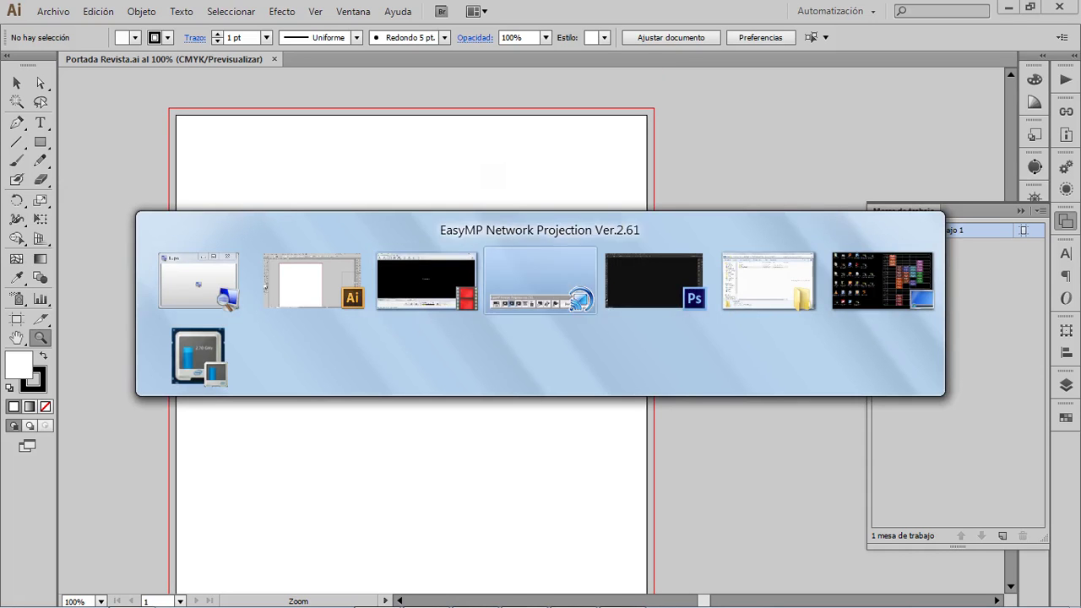
key(alt+Tab)
key(alt+Tab)
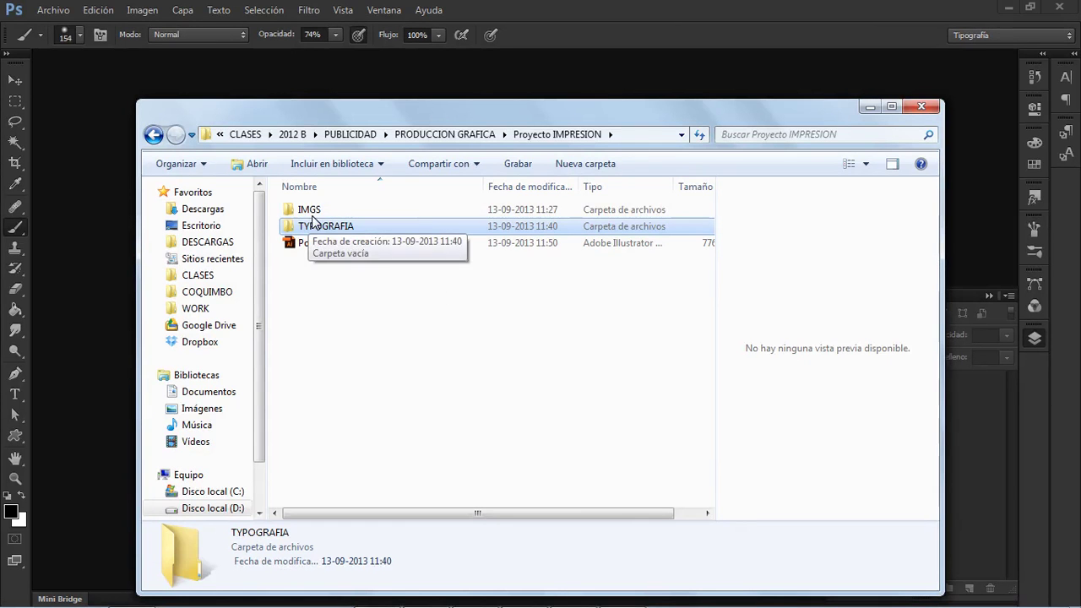
double_click(309, 211)
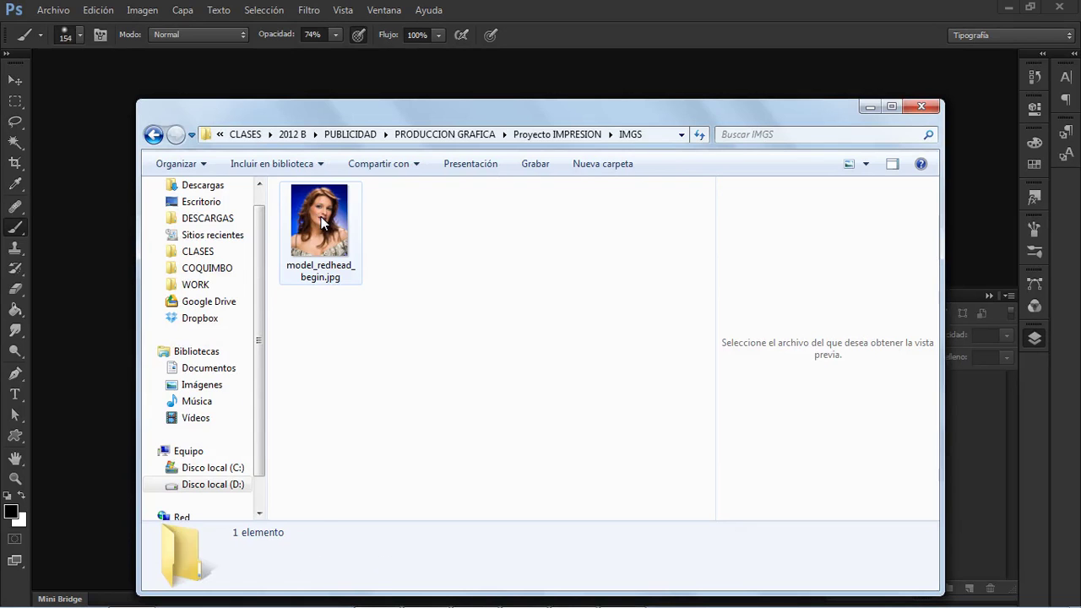
- Open model_redhead_begin.jpg from the folder in Photoshop, using its embedded color profile
click(321, 217)
drag(328, 214, 117, 188)
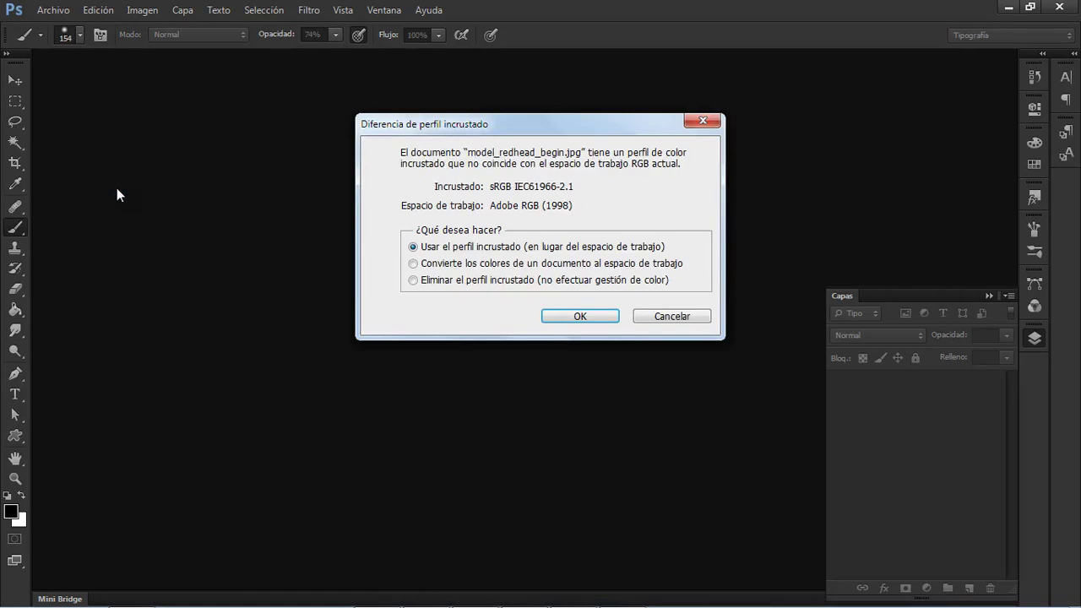
click(597, 319)
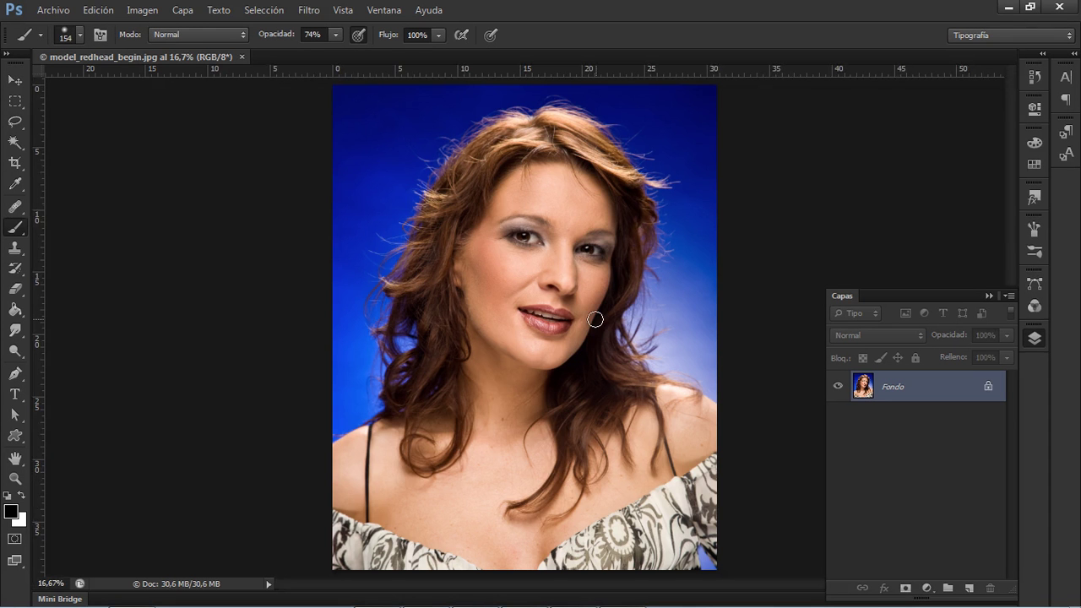
- Open the Image Size settings and set the resolution to 300 pixels/inch without resampling the image
click(142, 12)
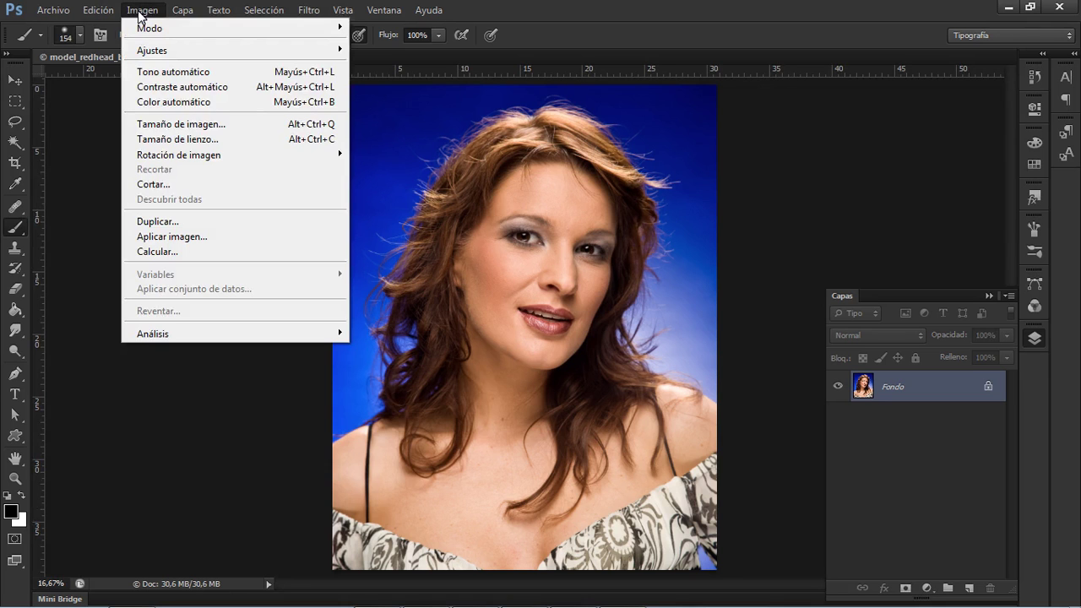
click(160, 120)
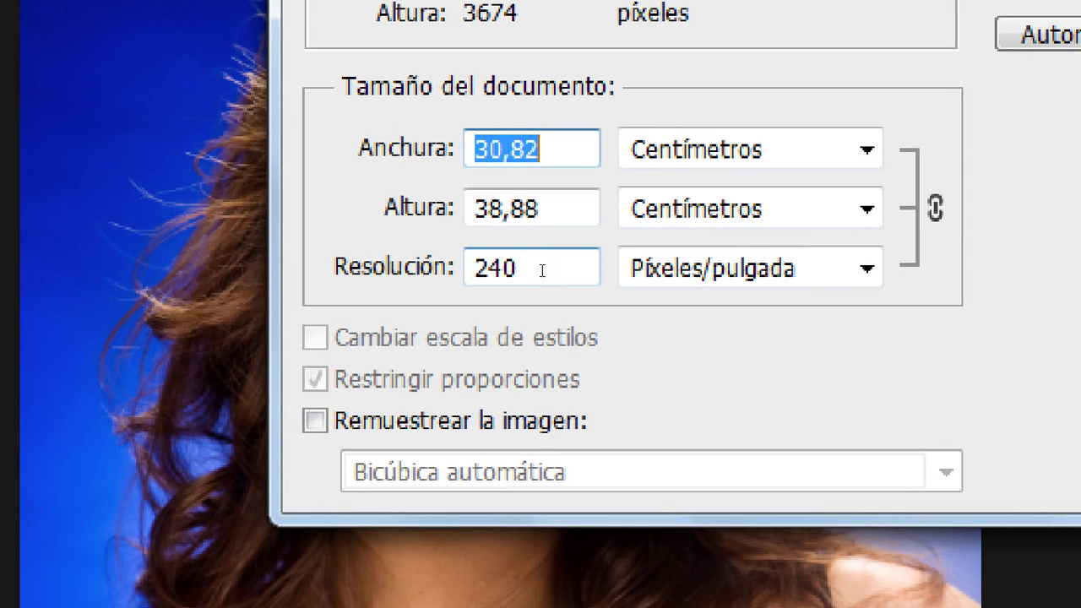
click(542, 270)
double_click(542, 270)
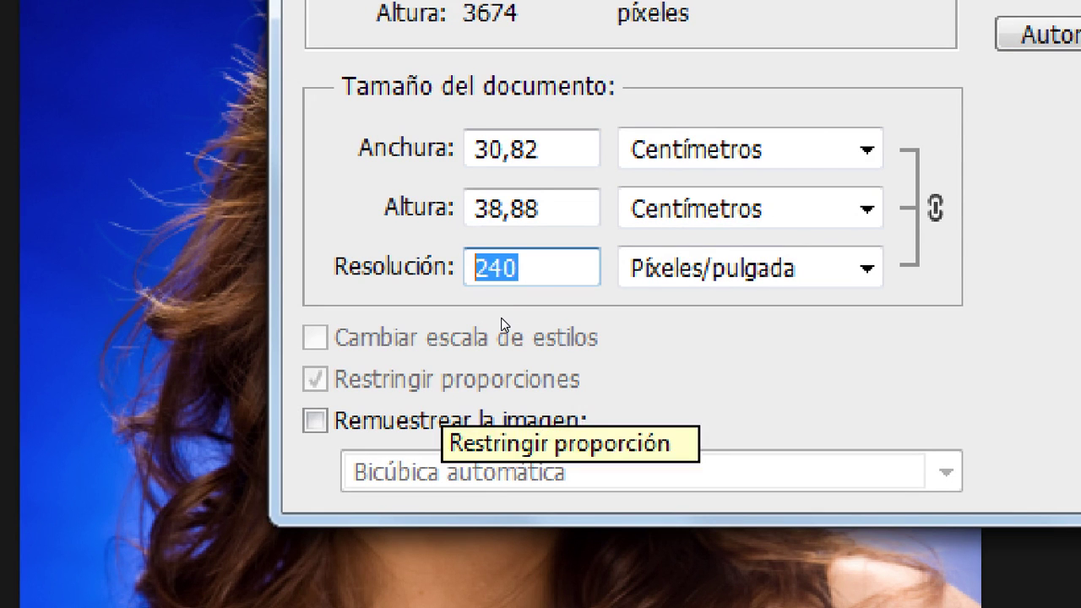
text(300)
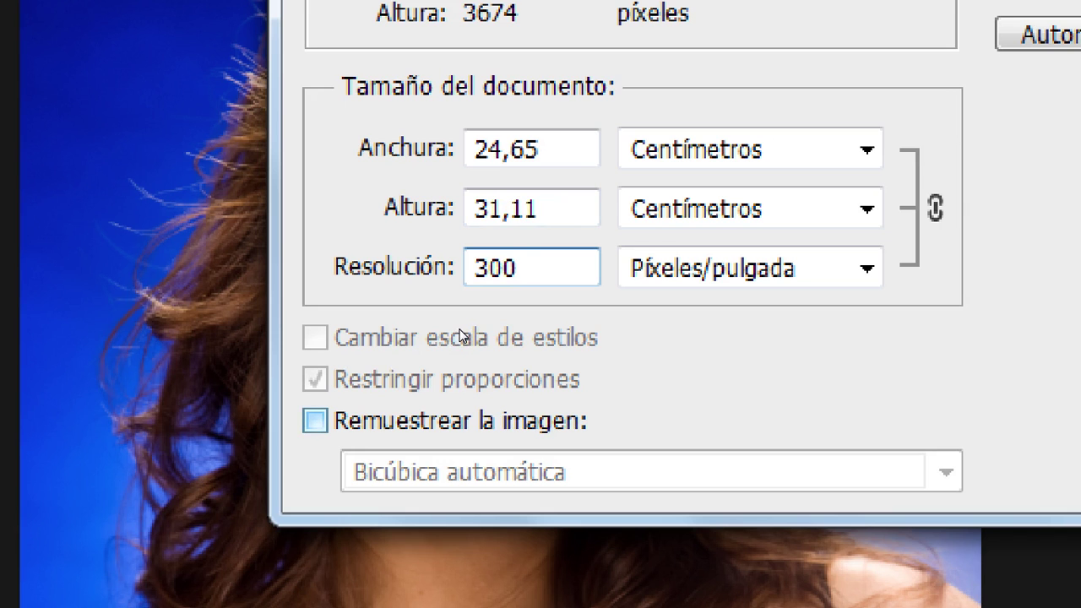
- Turn image resampling on and off again, and set the resolution to 240 pixels/inch
click(315, 421)
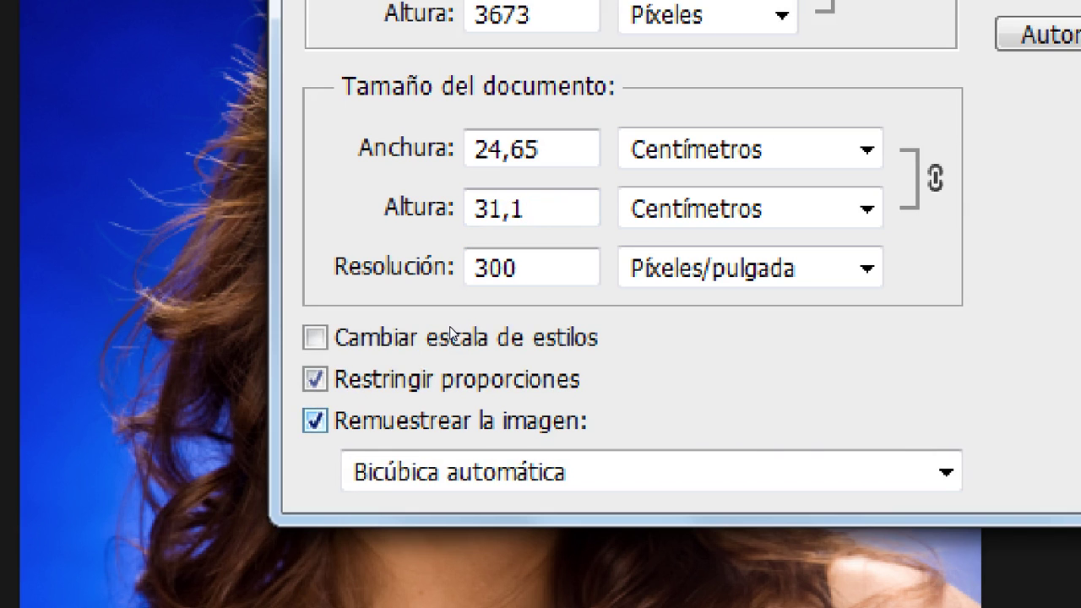
key(alt+m)
drag(542, 149, 474, 149)
key(Tab)
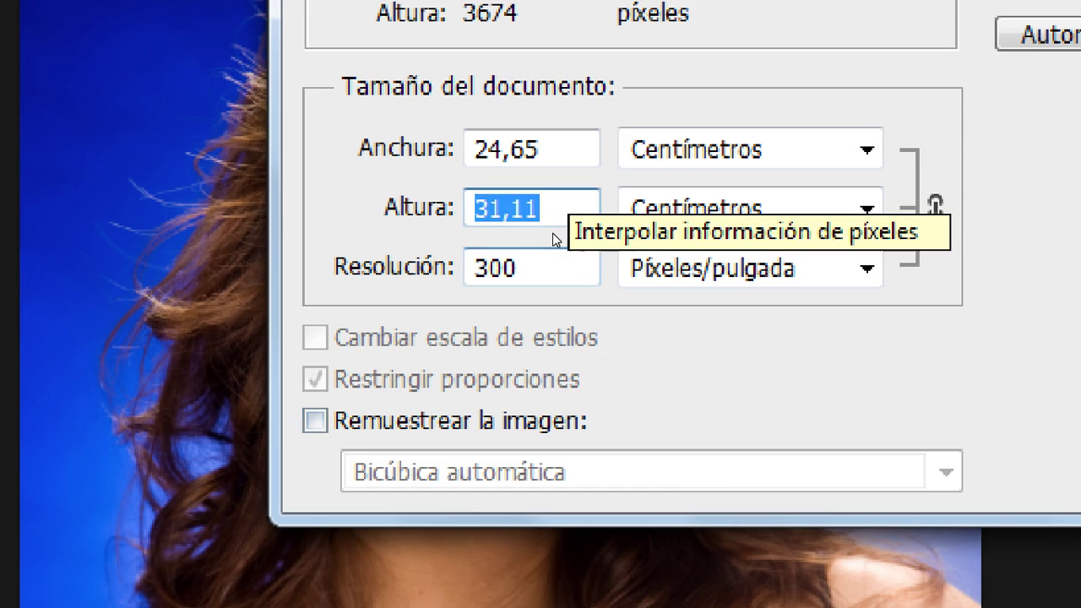
key(Tab)
text(240)
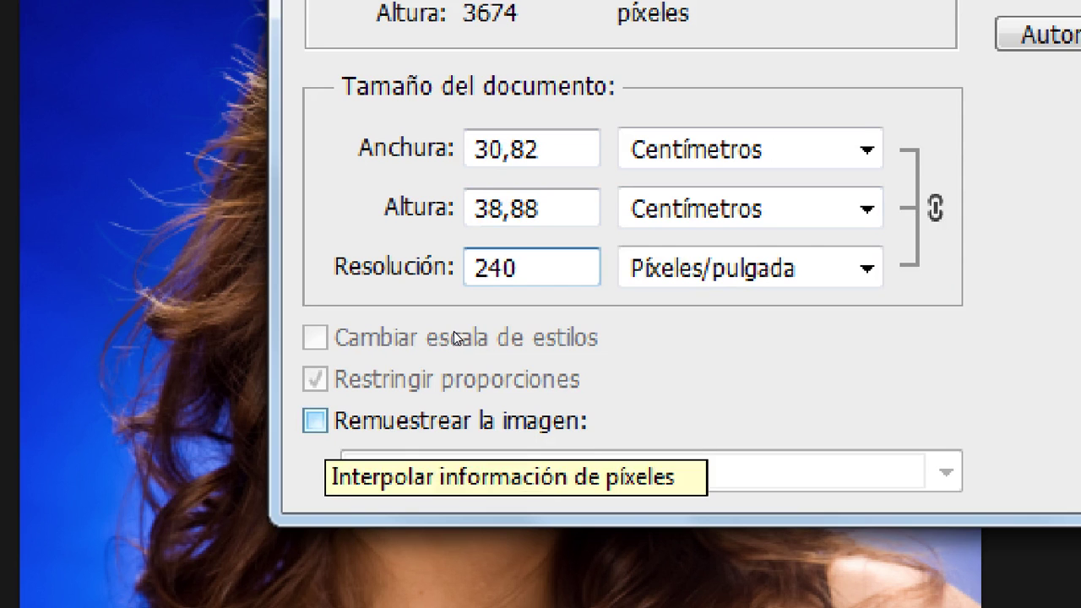
- Enable resampling, set the resolution to 300 pixels/inch, and examine the resulting document width and height
click(315, 421)
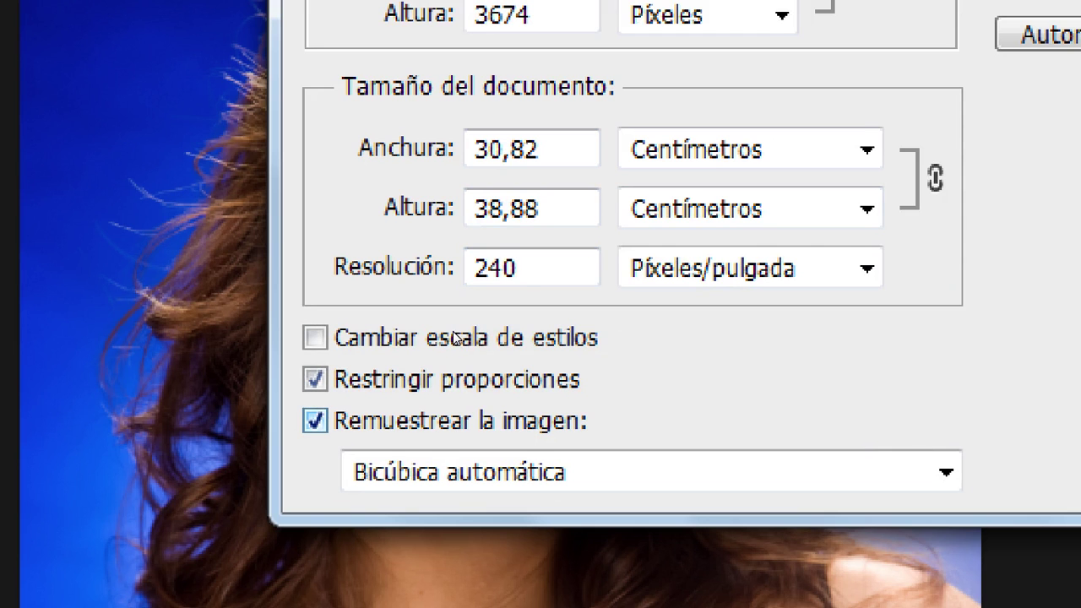
double_click(533, 268)
text(300)
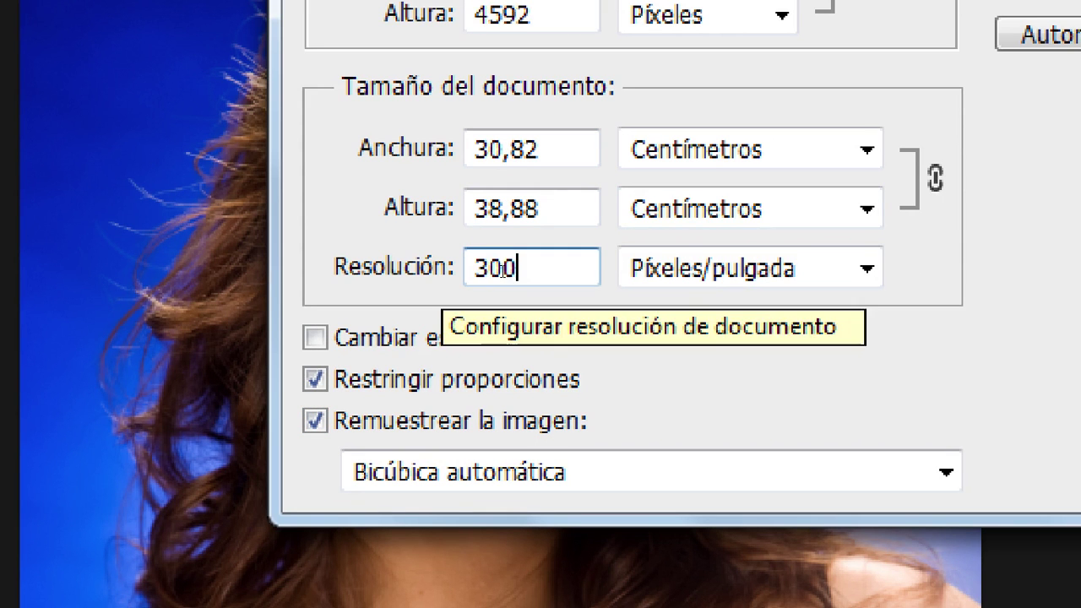
key(ctrl+a)
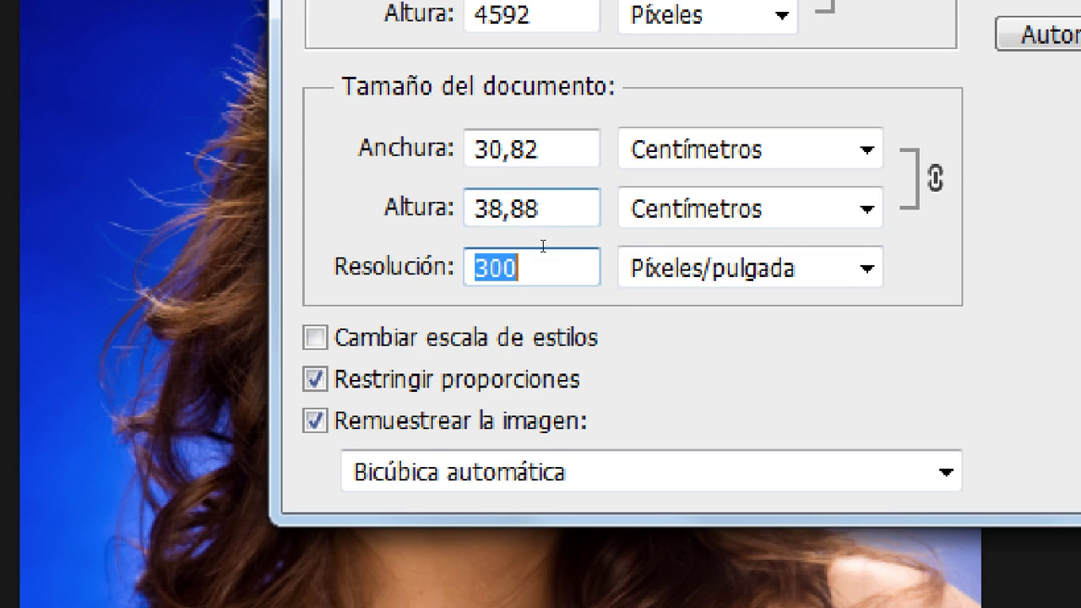
key(shift+Tab)
drag(540, 150, 490, 149)
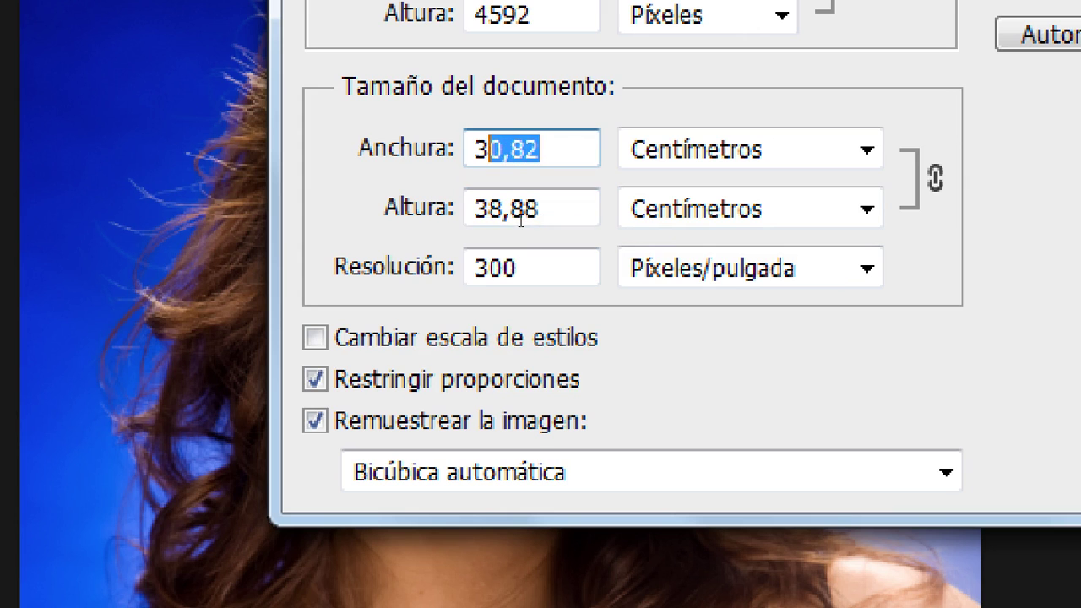
double_click(517, 268)
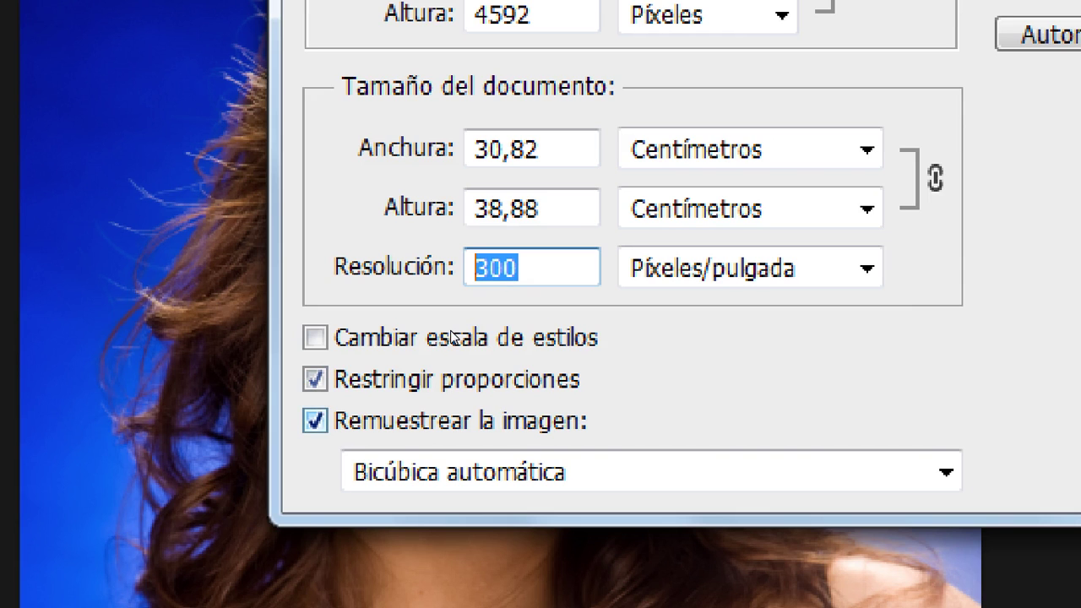
- Turn off image resampling and apply the image size at 300 pixels/inch
click(315, 420)
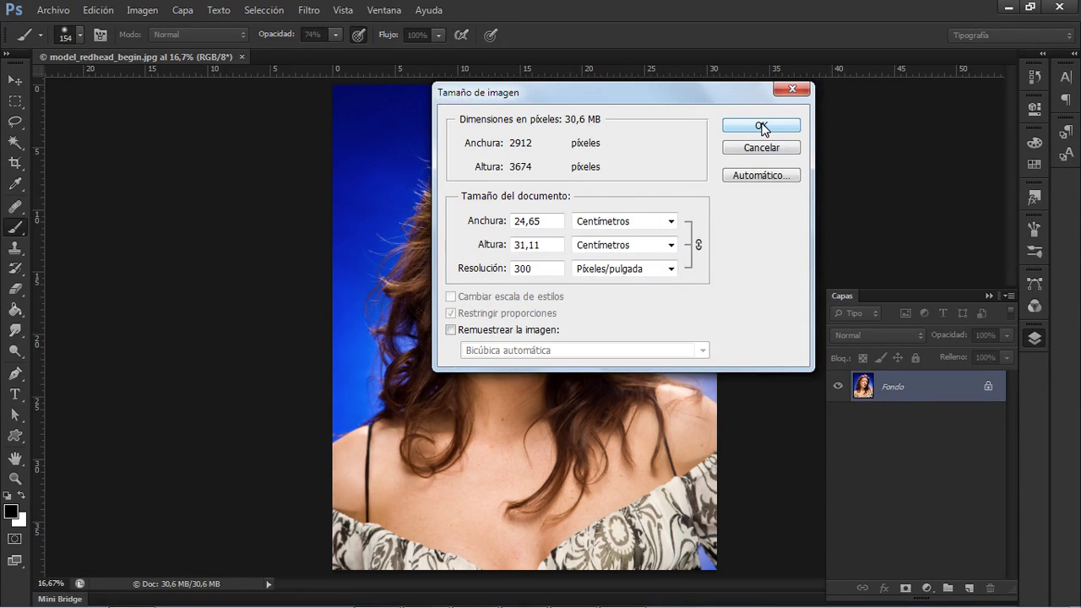
click(761, 126)
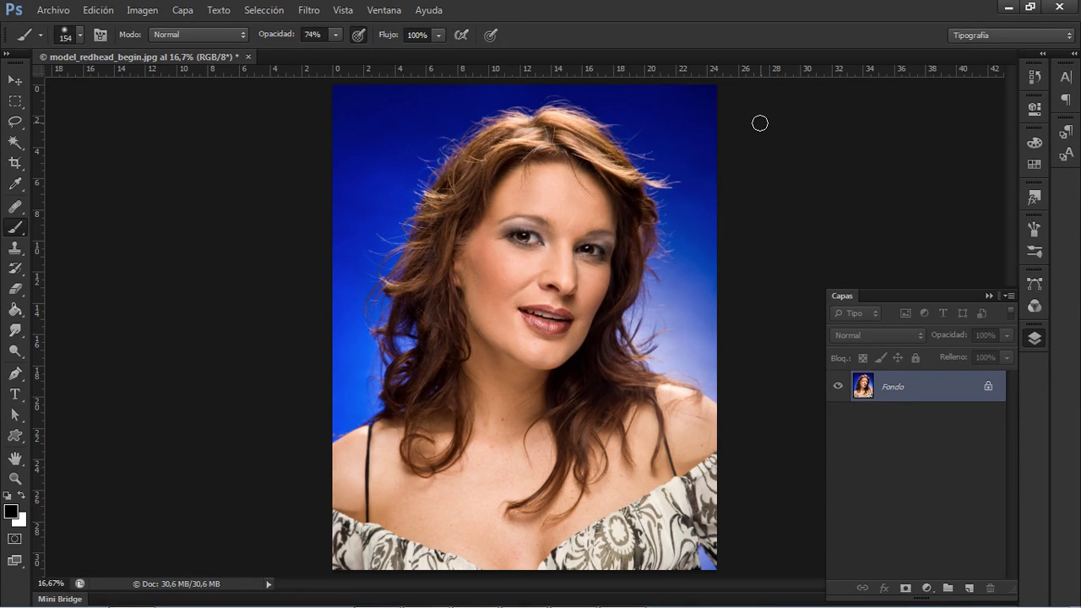
- Convert the model photo to CMYK color mode and accept the Japan Web Coated (Ad) profile
key(z)
click(547, 272)
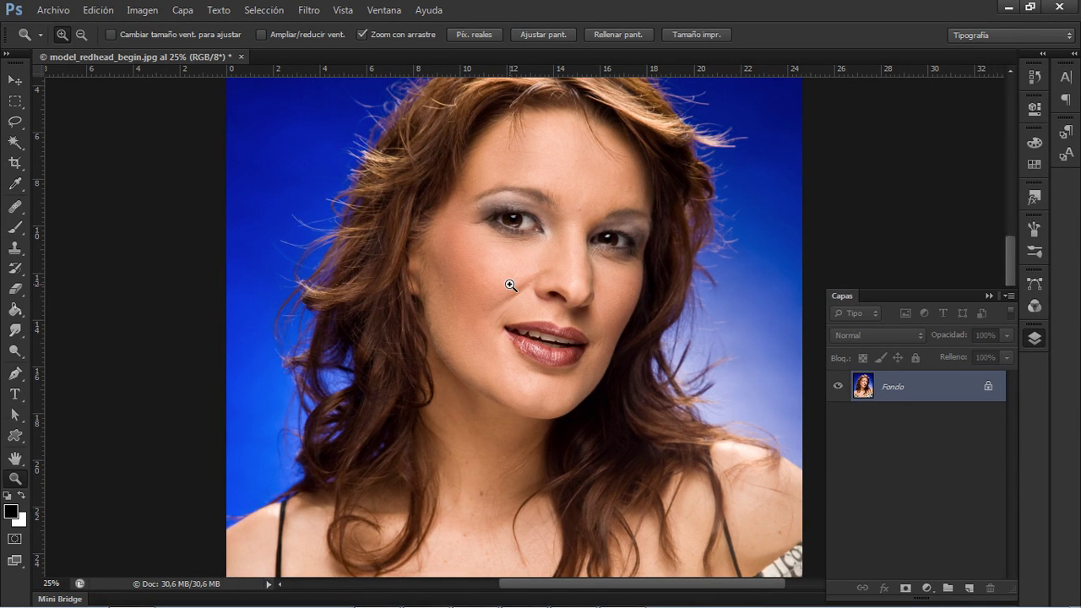
click(141, 10)
mouse_move(145, 28)
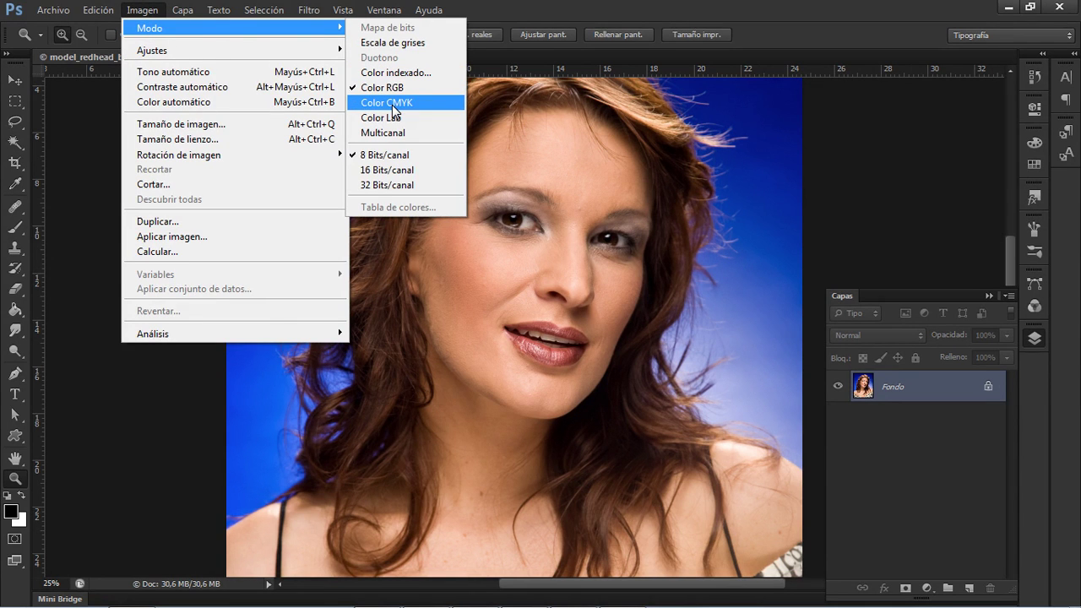
click(152, 11)
click(152, 12)
mouse_move(165, 30)
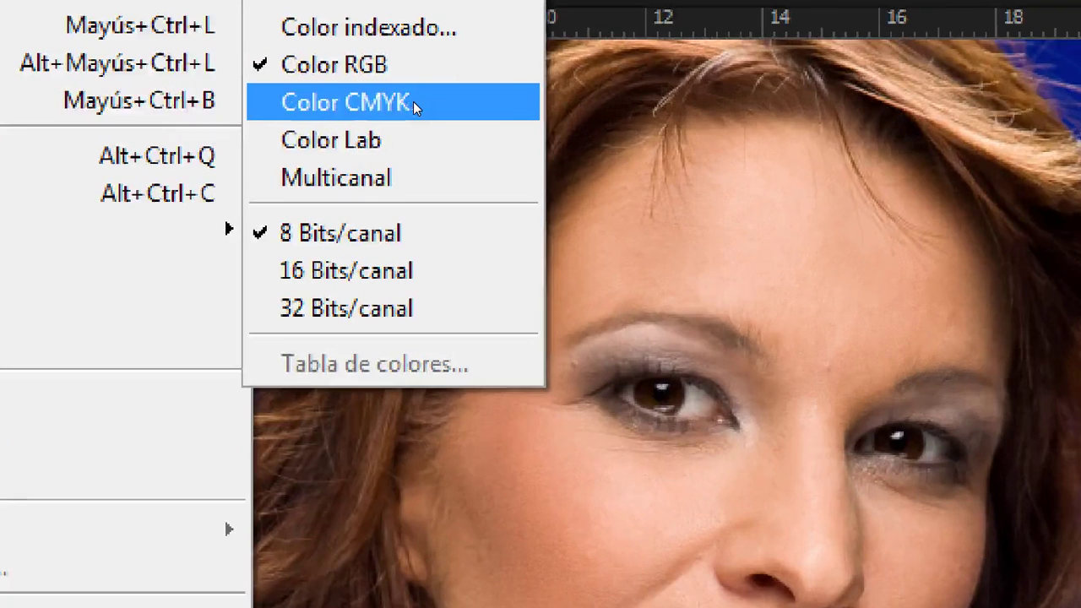
click(413, 102)
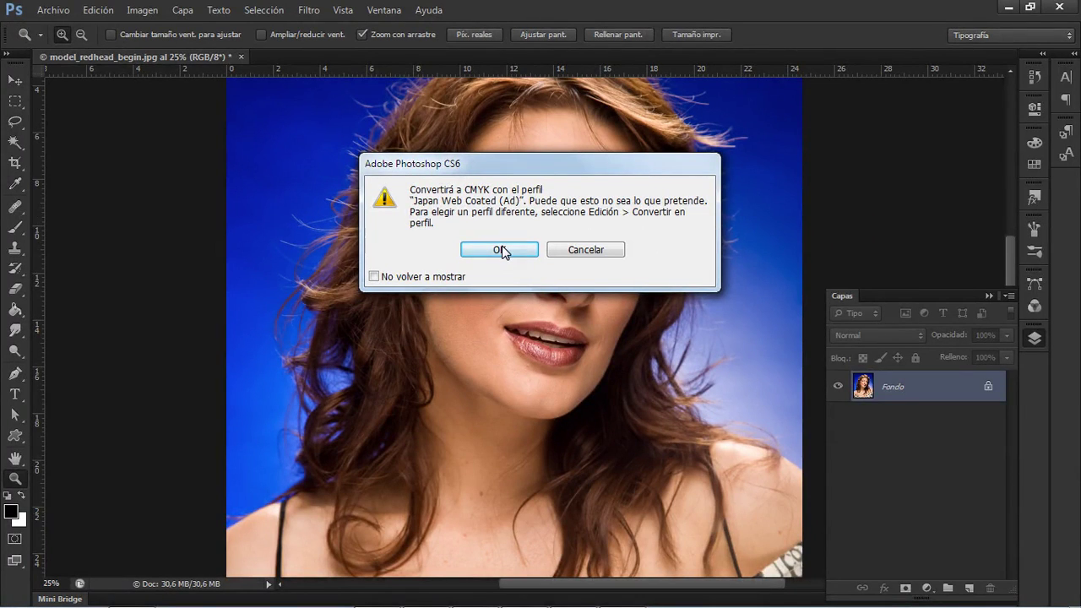
click(502, 251)
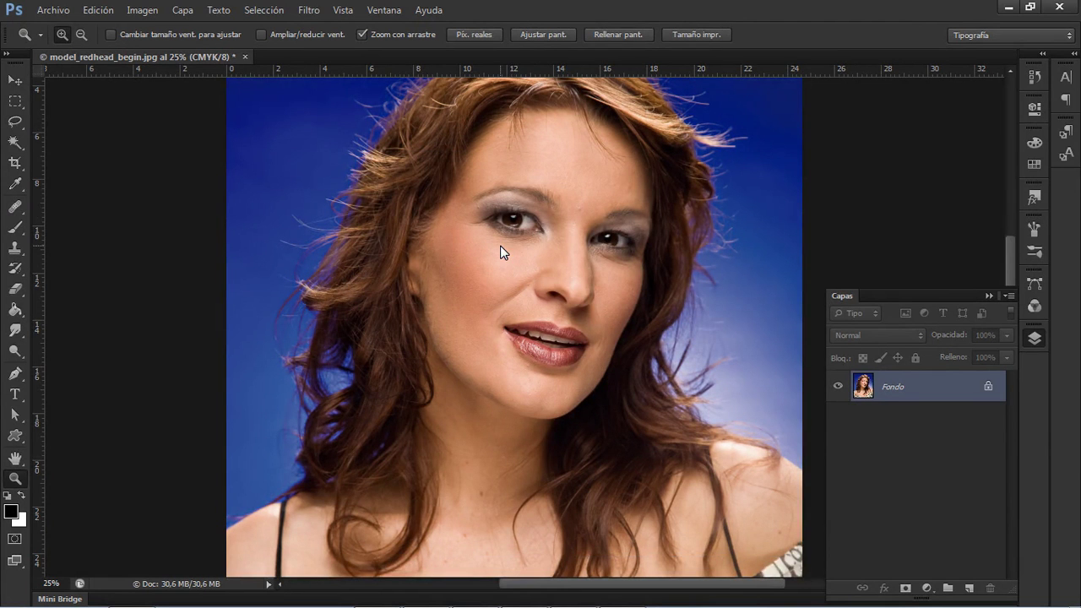
- Add the text "MODA" over the blue background near the photo's upper-left corner
drag(536, 299, 513, 330)
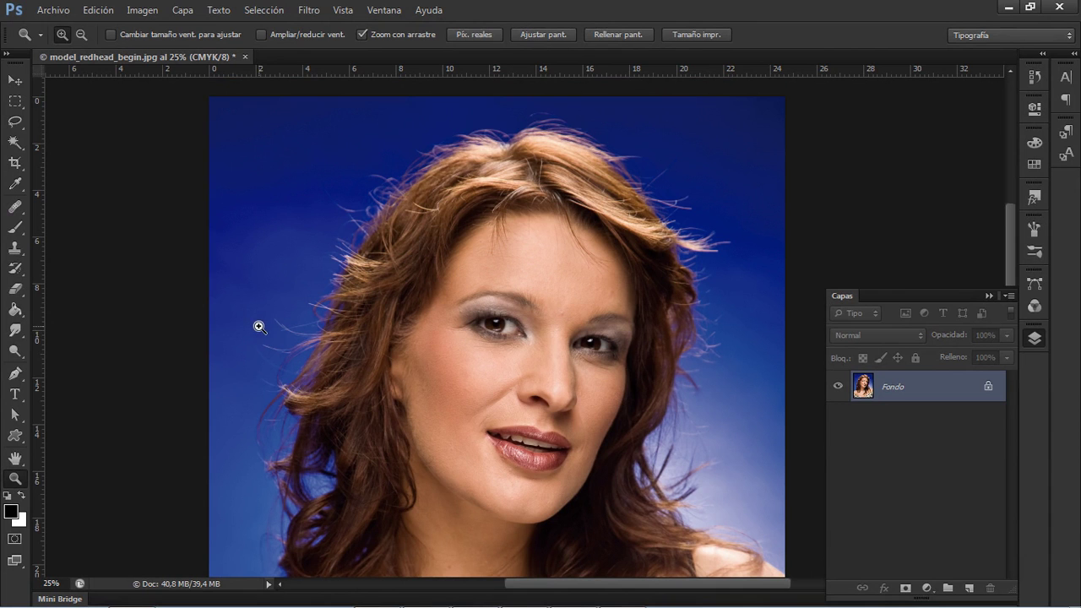
click(21, 393)
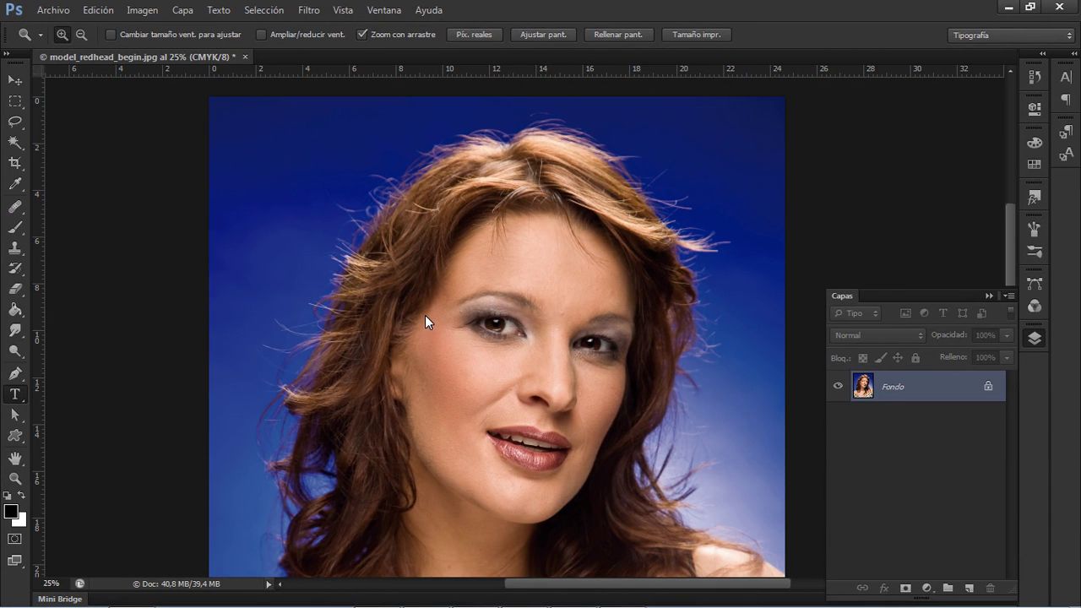
click(272, 184)
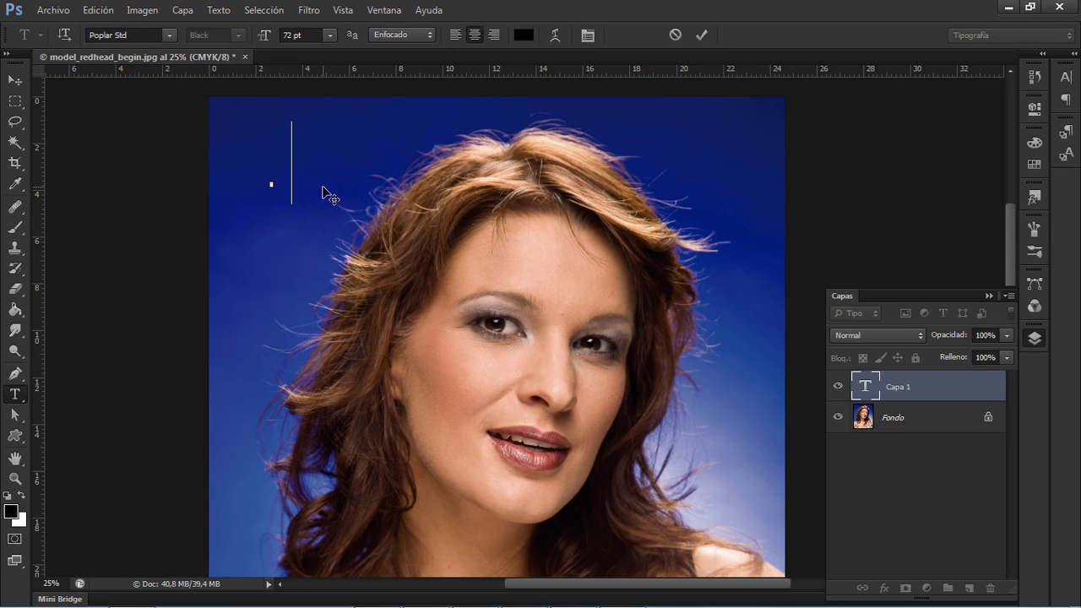
text(MODA)
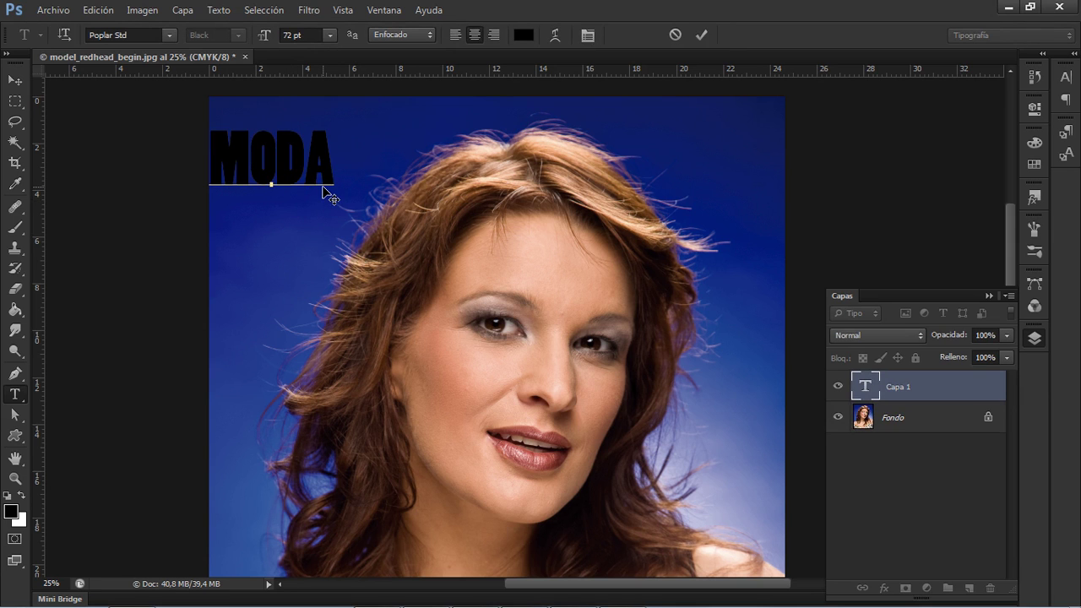
click(15, 101)
key(ctrl+t)
drag(334, 195, 735, 372)
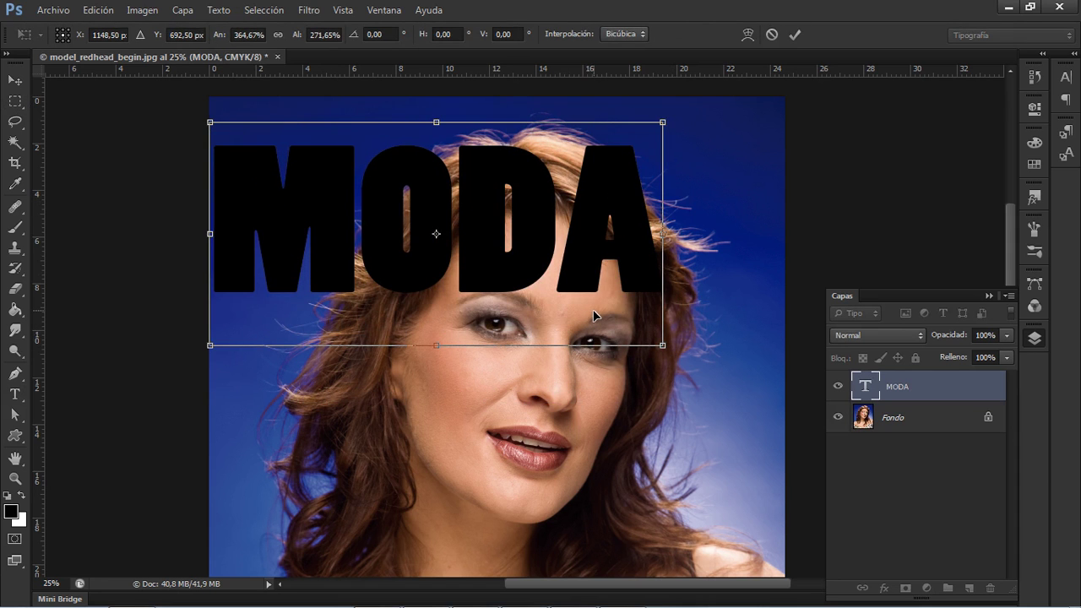
key(Escape)
- Enlarge the MODA text to about 305 pt, nearly the photo's width, and center it across the top of the photo
key(ctrl+t)
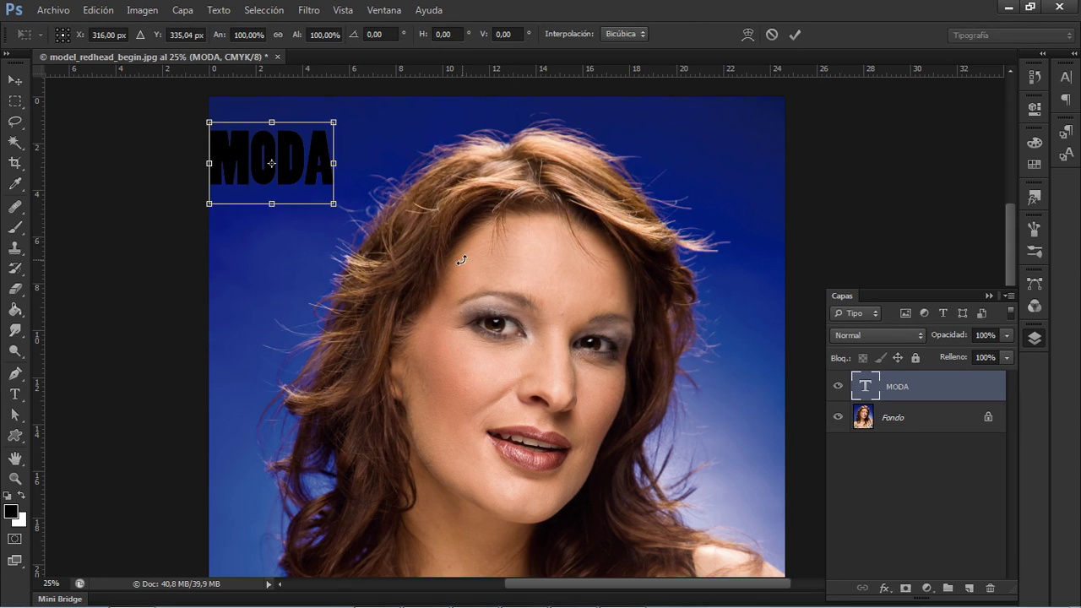
drag(334, 202, 762, 435)
key(Return)
key(v)
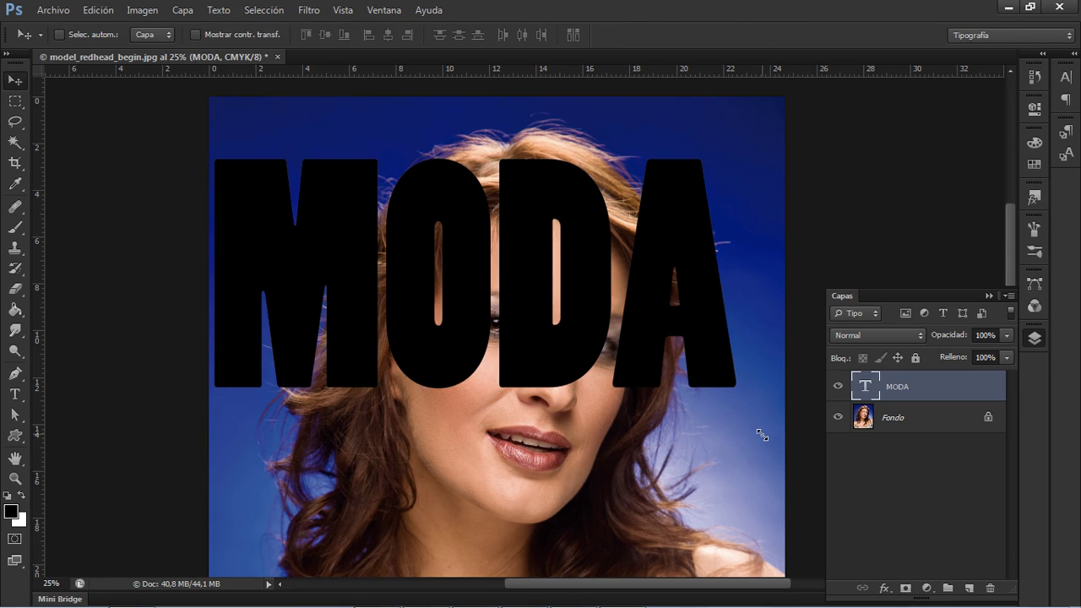
drag(555, 311, 557, 273)
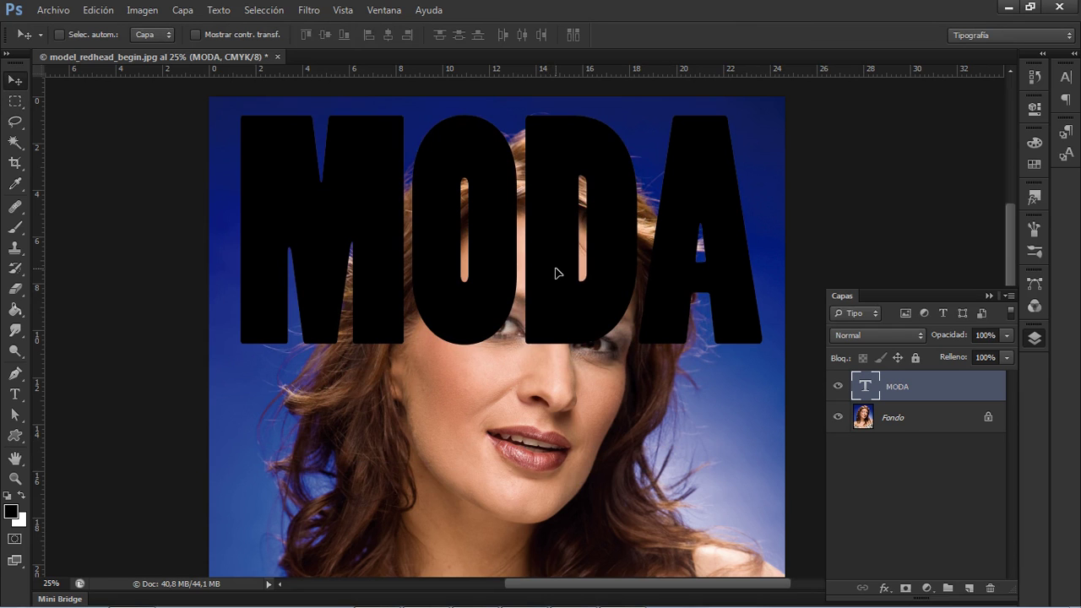
drag(557, 273, 558, 280)
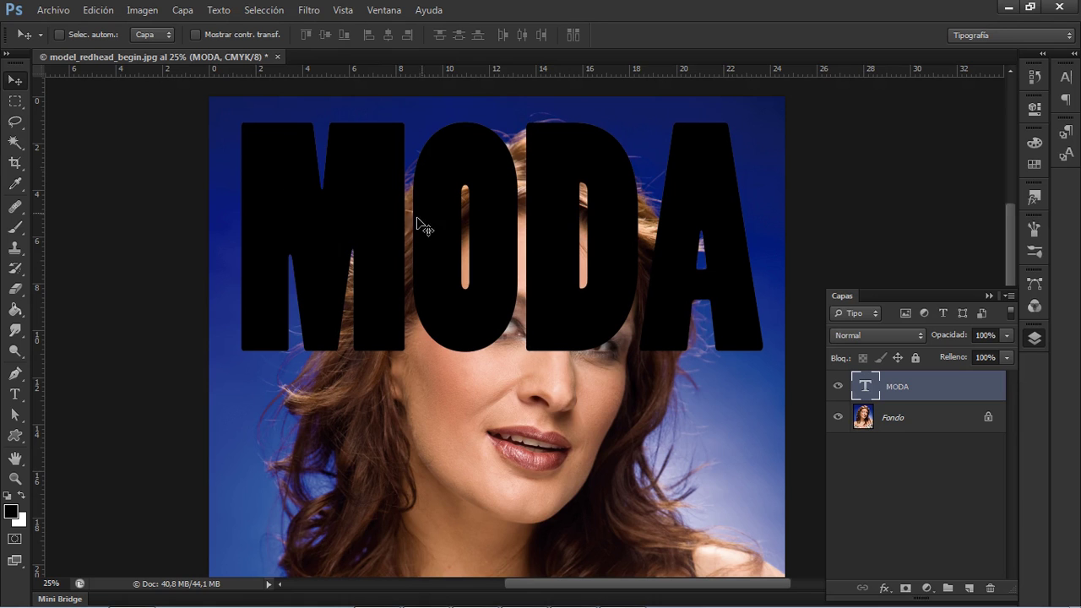
- Try out the margin with a temporary selection, clear it, and place a vertical guide about 1.5 cm inside the photo's left edge
click(15, 101)
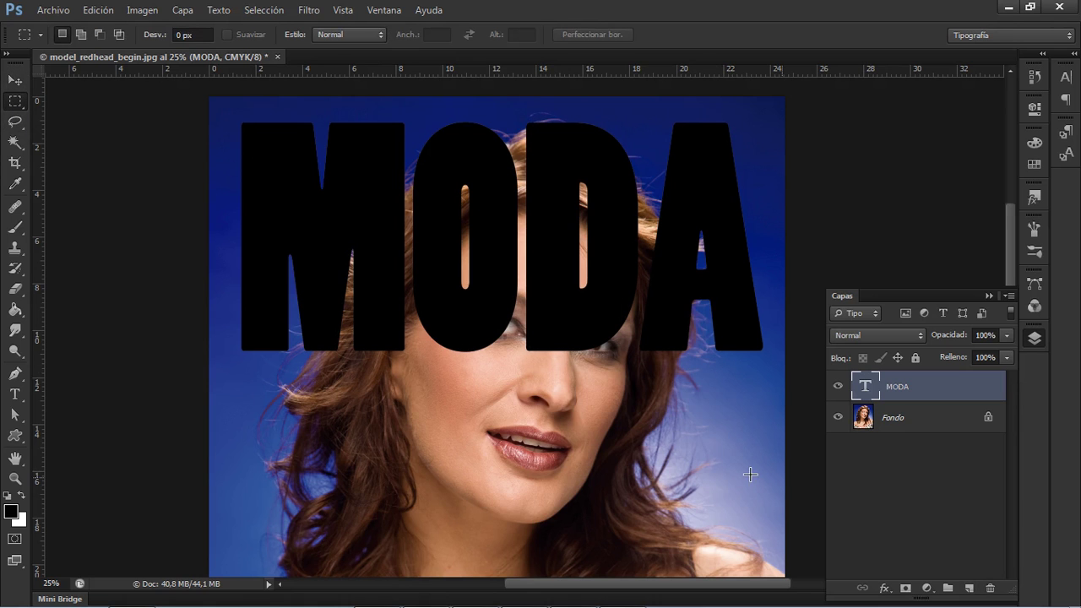
key(z)
click(227, 105)
click(226, 105)
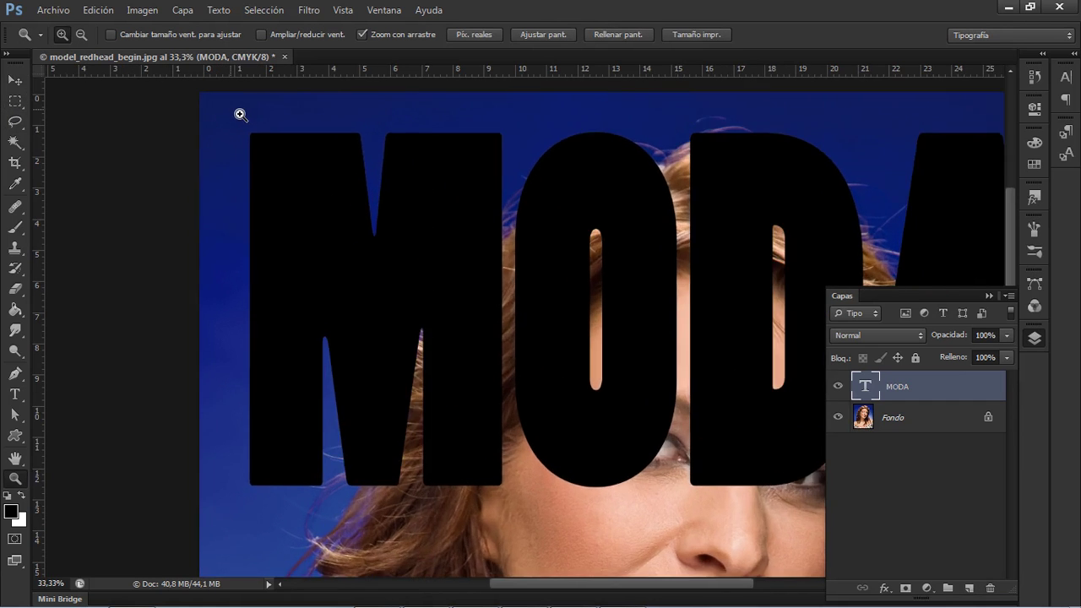
click(15, 100)
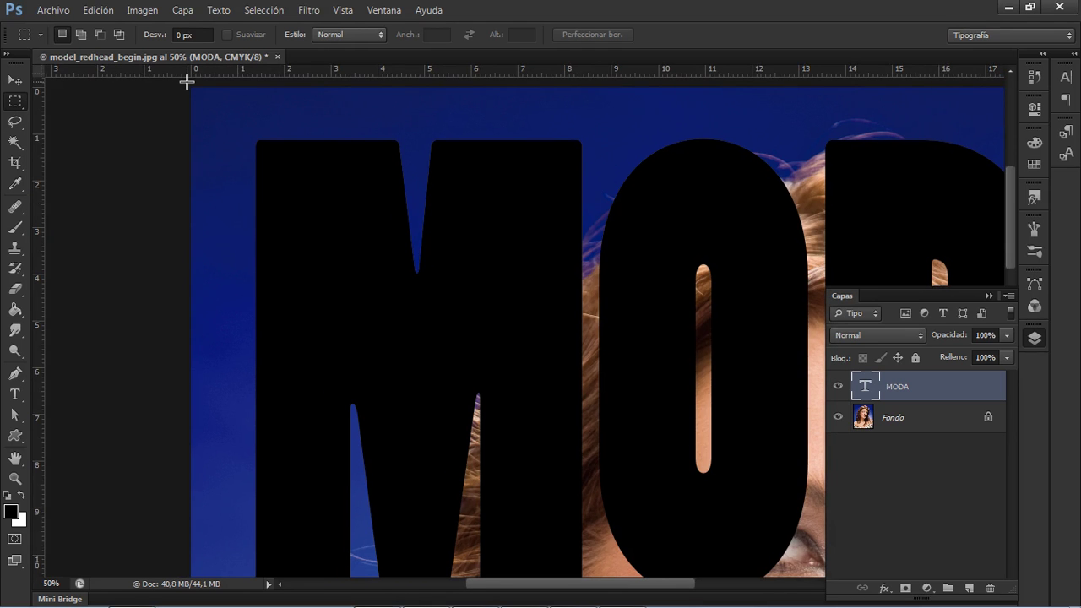
drag(191, 87, 127, 110)
click(261, 151)
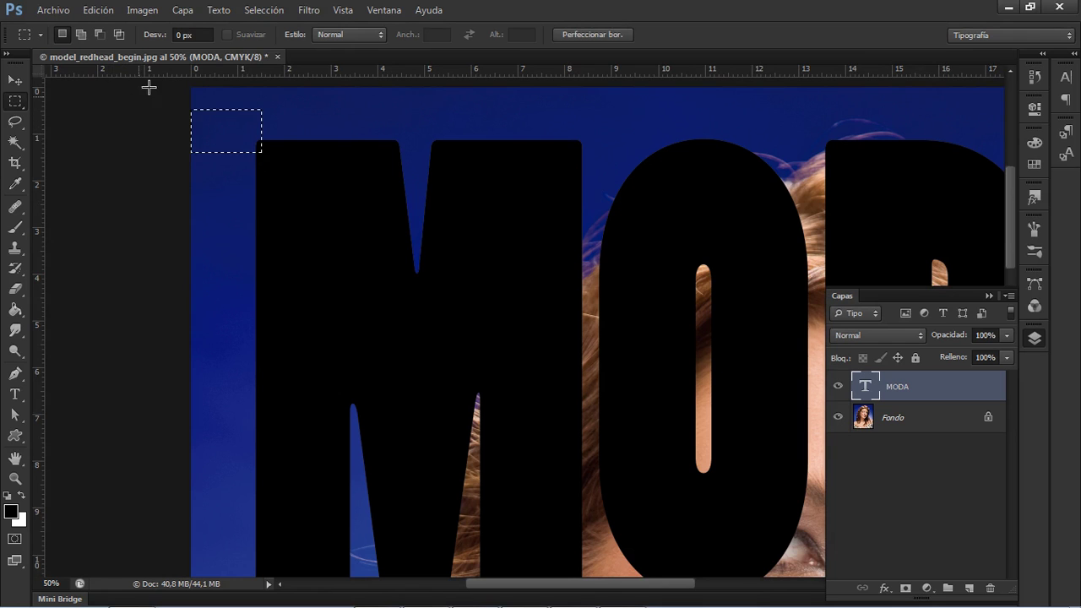
click(142, 119)
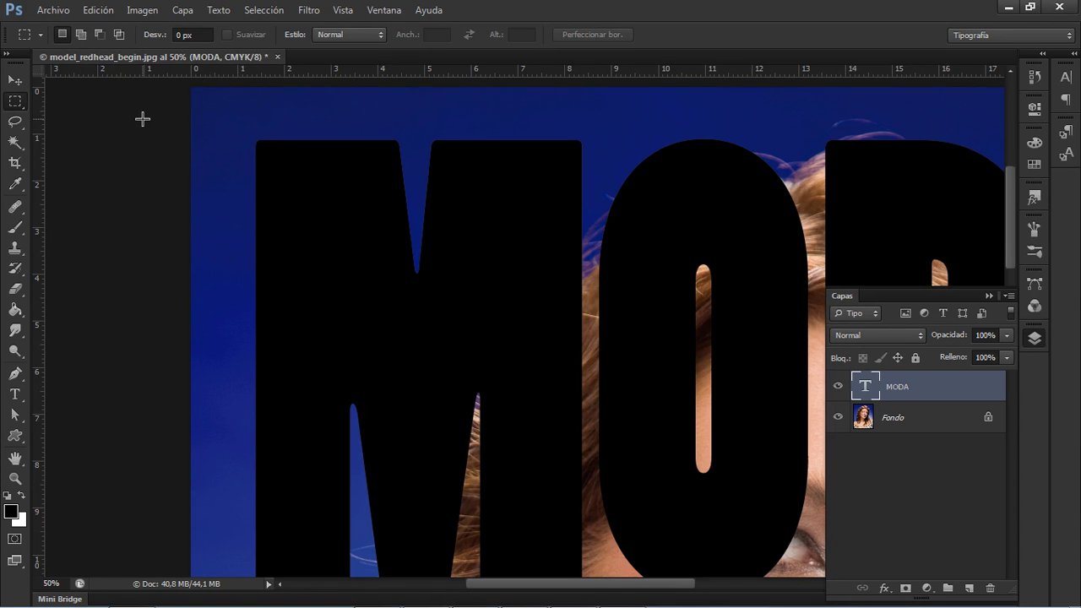
drag(37, 105, 261, 150)
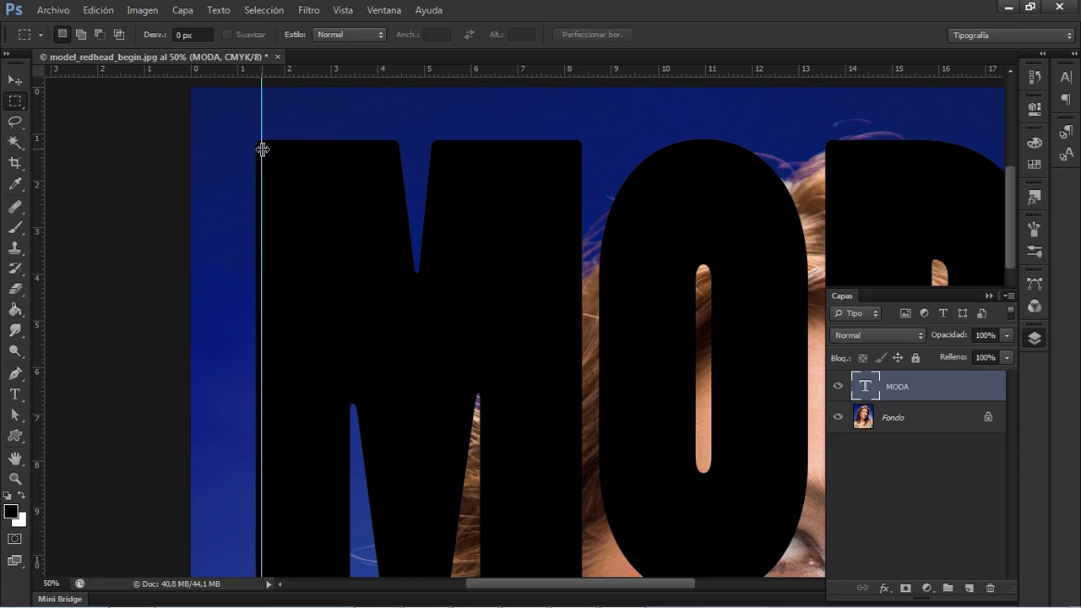
- Reset the ruler origin so that the horizontal zero lies on the photo's right edge
drag(676, 212, 154, 189)
drag(545, 209, 344, 144)
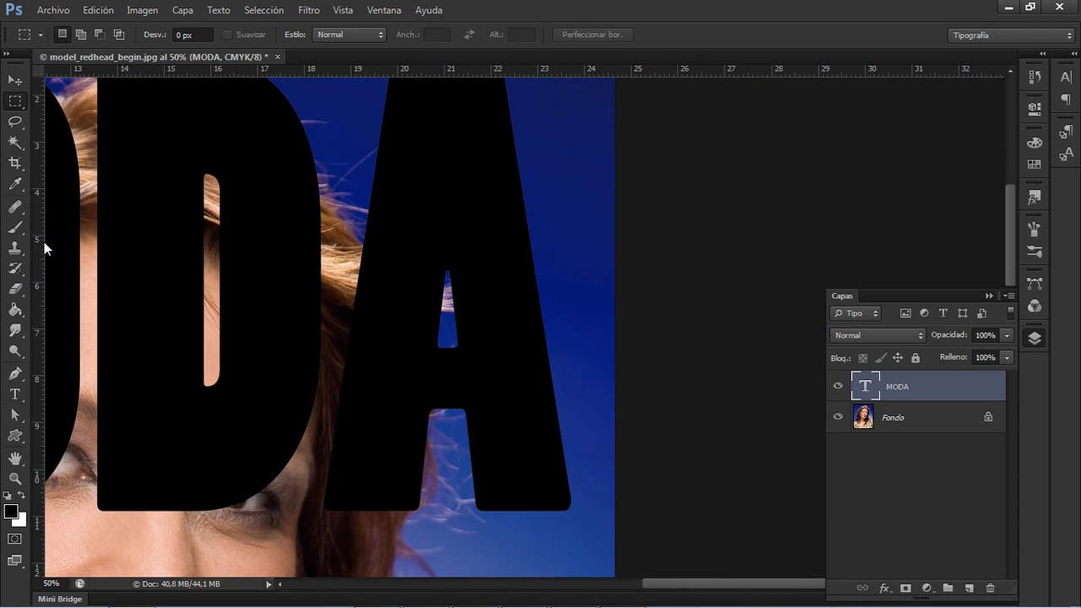
key(z)
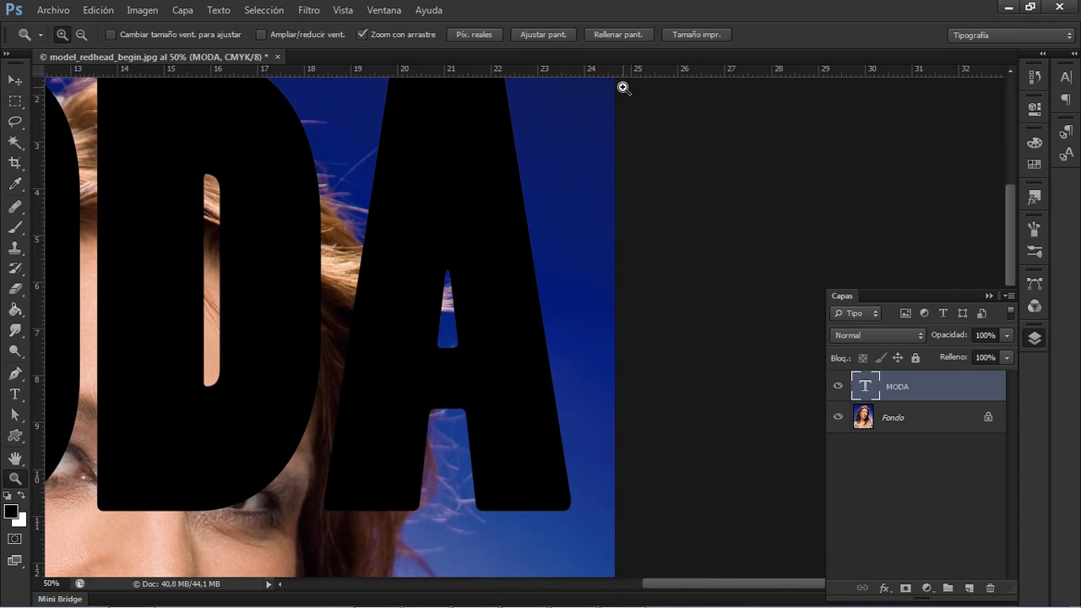
click(623, 87)
click(622, 87)
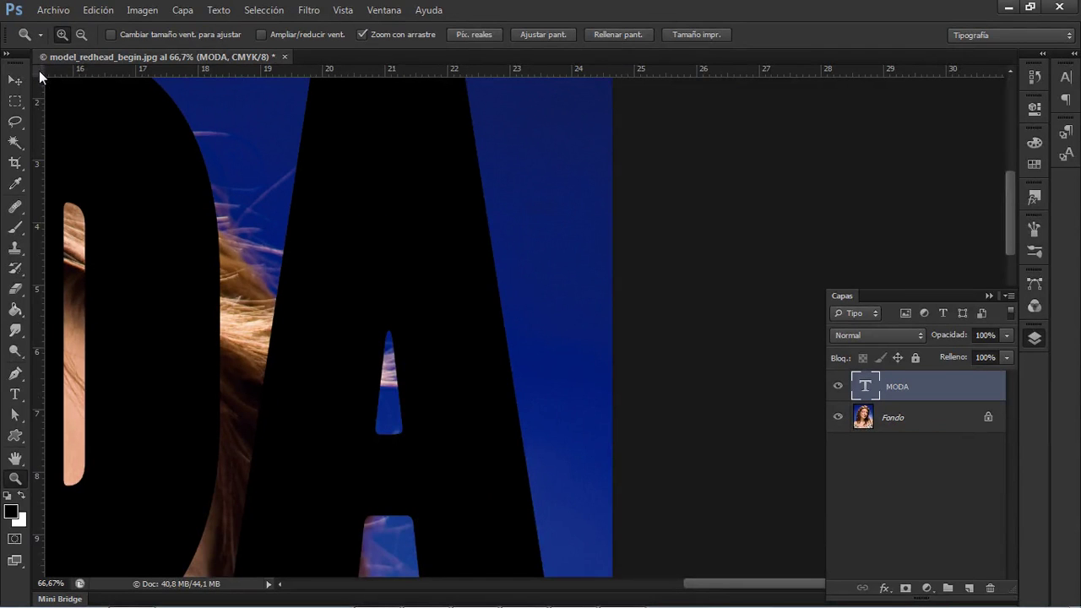
drag(39, 70, 613, 71)
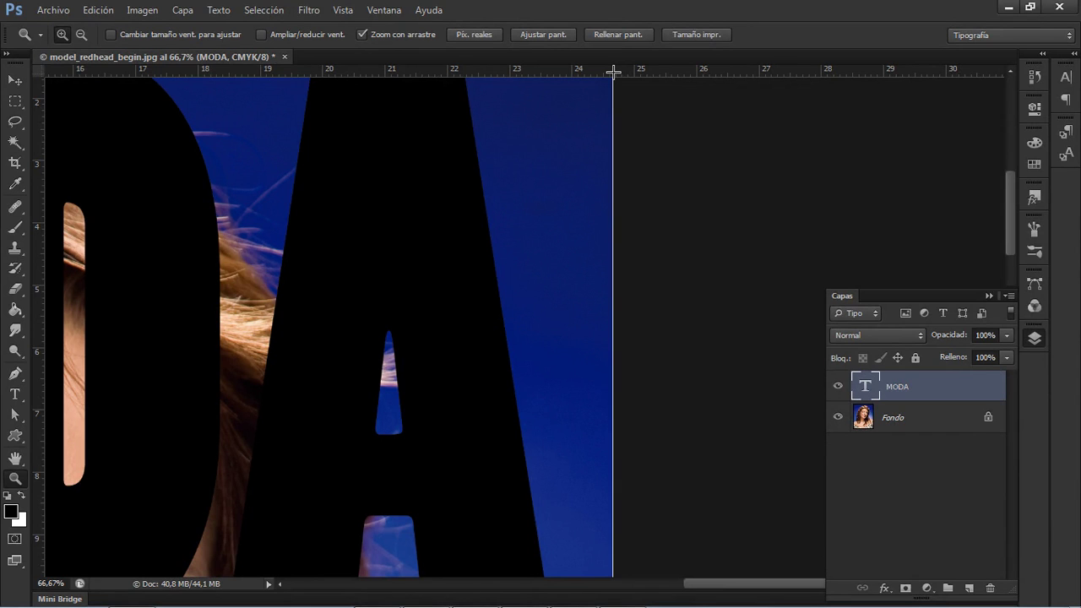
drag(613, 70, 613, 70)
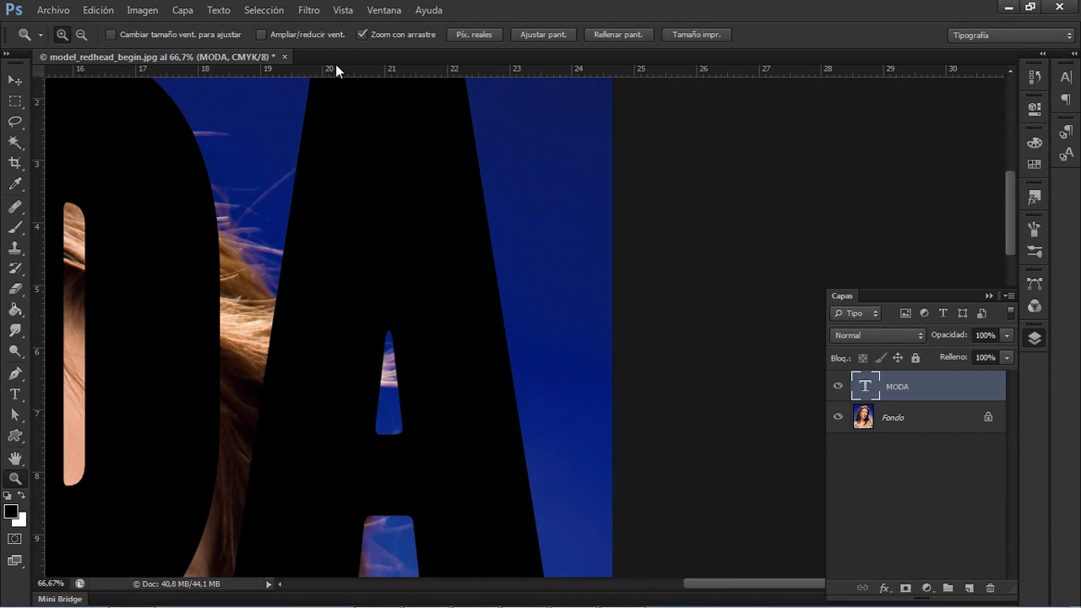
drag(71, 69, 614, 80)
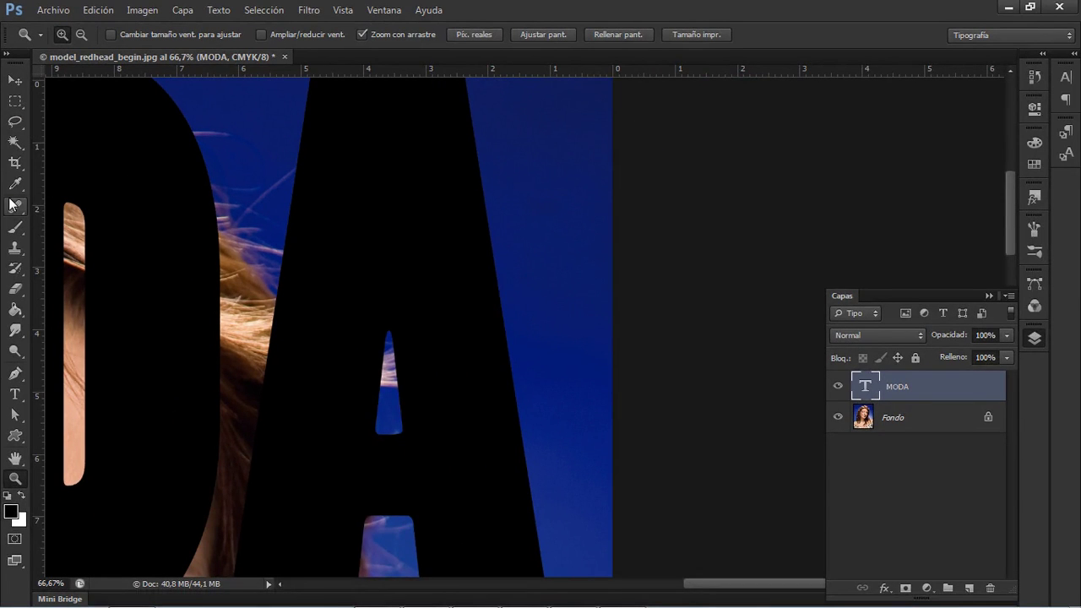
- Place a vertical guide about 1.5 cm inside the photo's right edge
drag(49, 209, 521, 242)
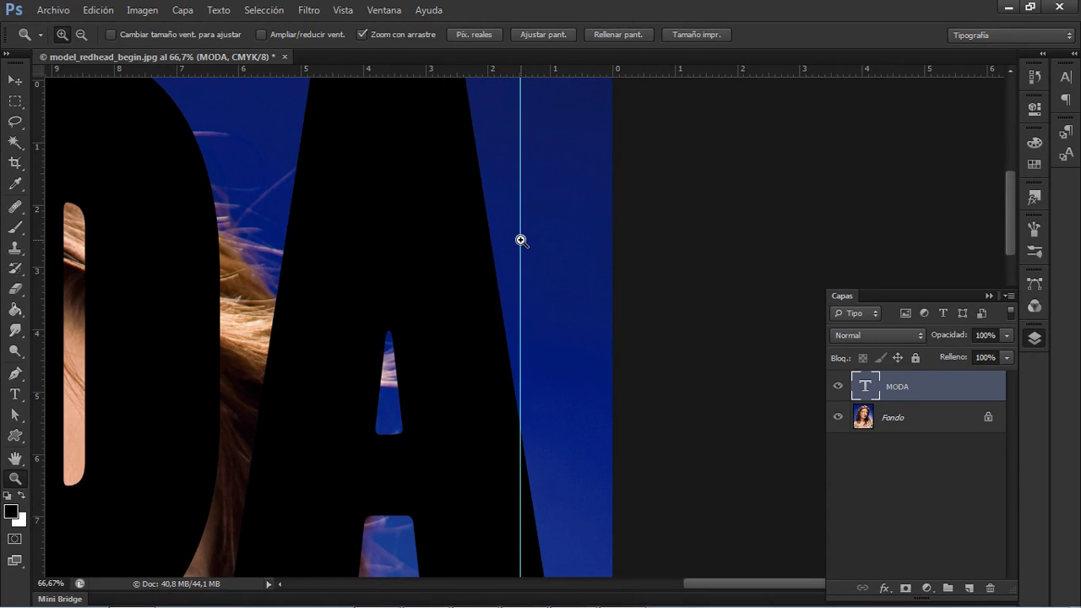
key(super)
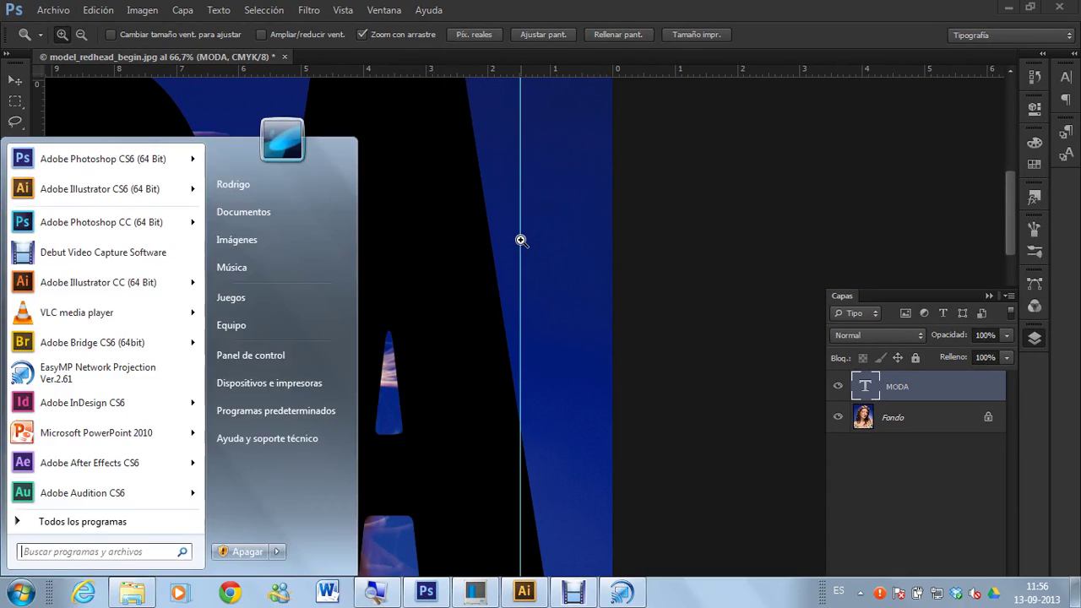
click(386, 169)
- Nudge the MODA text to the right so the M's left side aligns with the left margin guide
alt+click(386, 169)
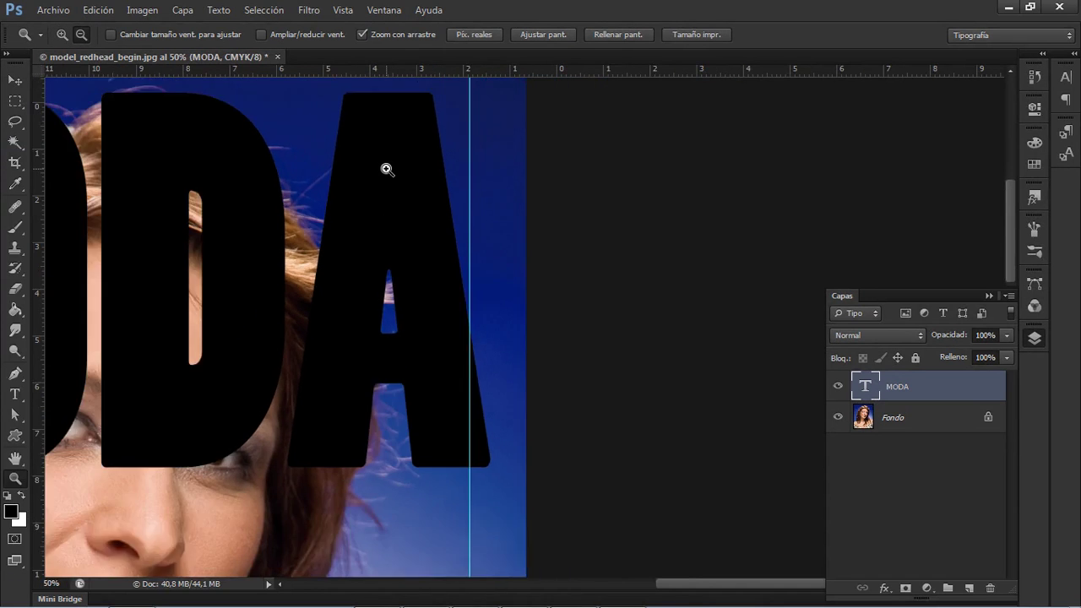
drag(265, 220, 322, 211)
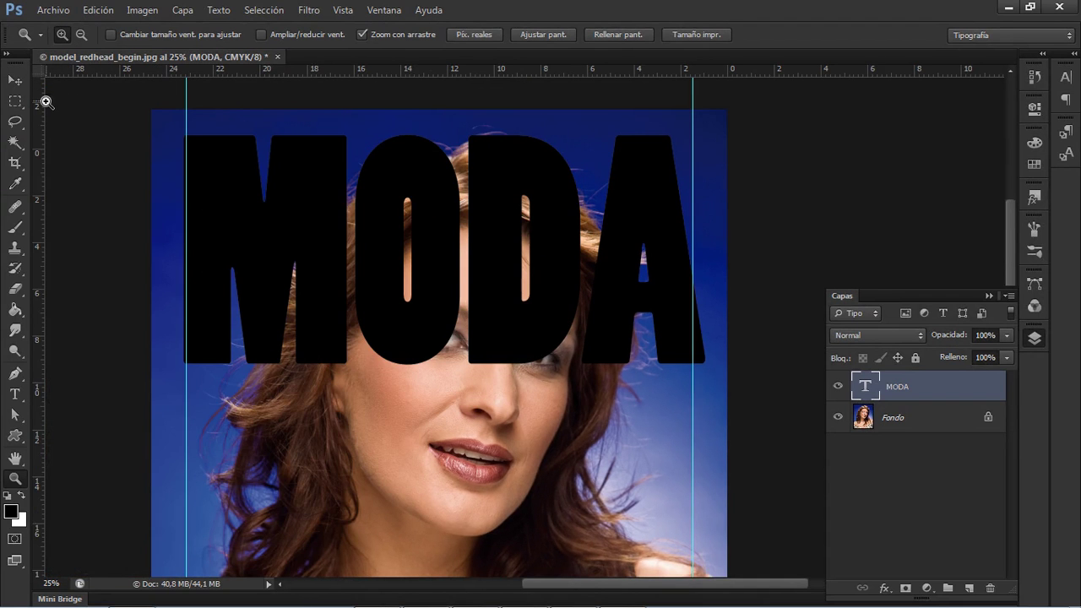
click(14, 102)
key(v)
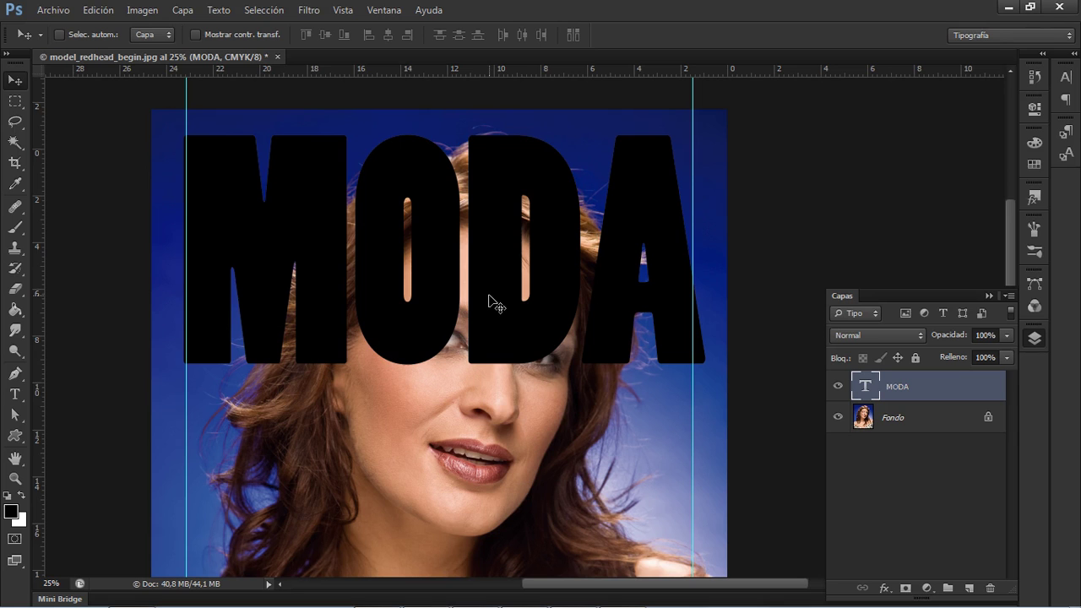
key(shift+Right)
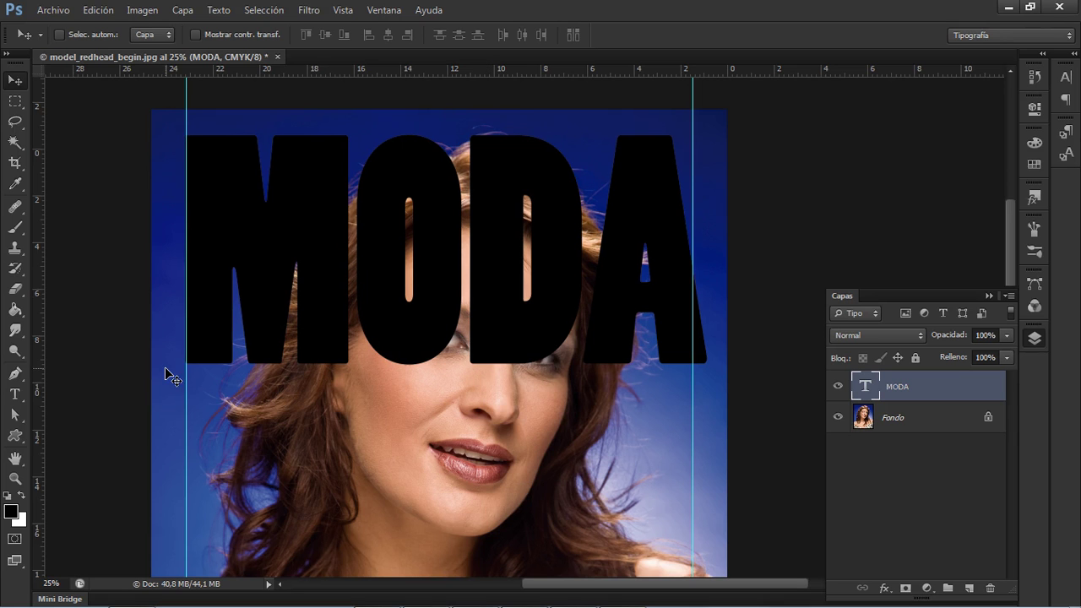
- Try several typefaces on the MODA title and set its font to Print Clearly
click(11, 399)
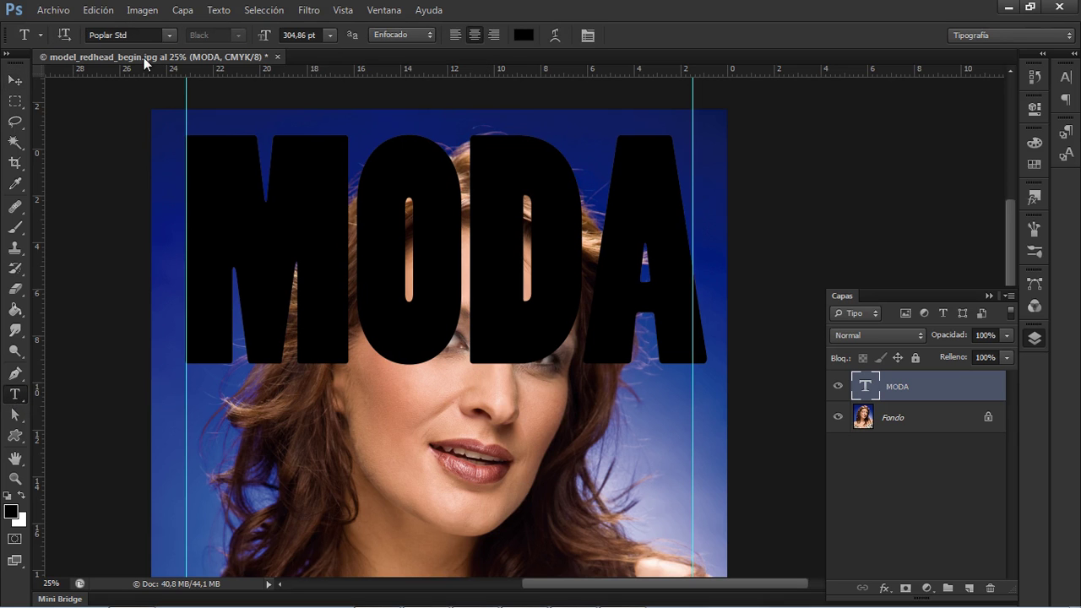
click(118, 35)
key(Down)
key(Down)
key(Down)
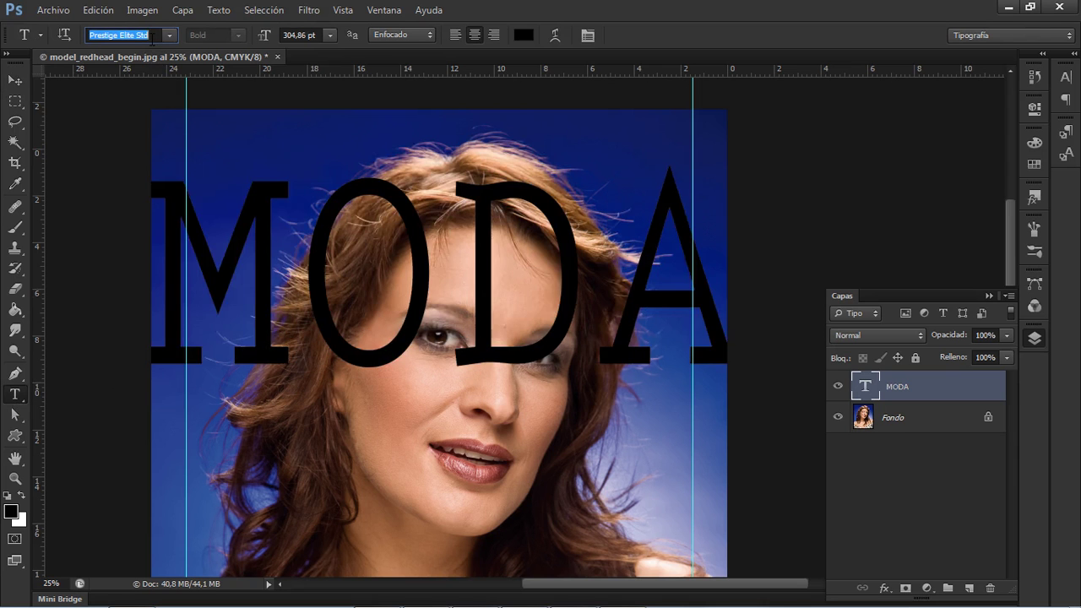
key(Up)
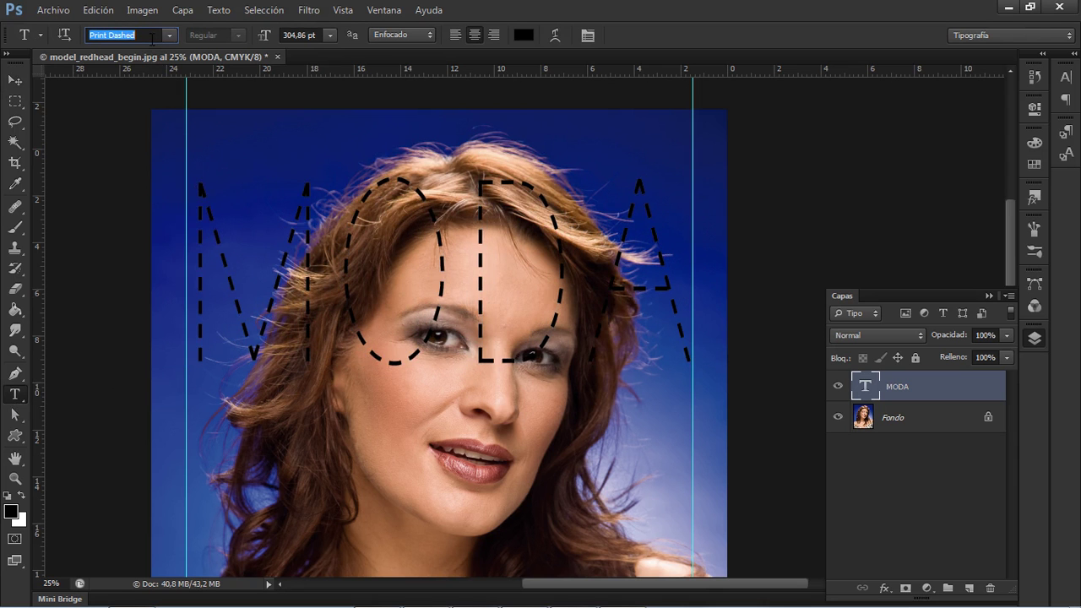
key(Up)
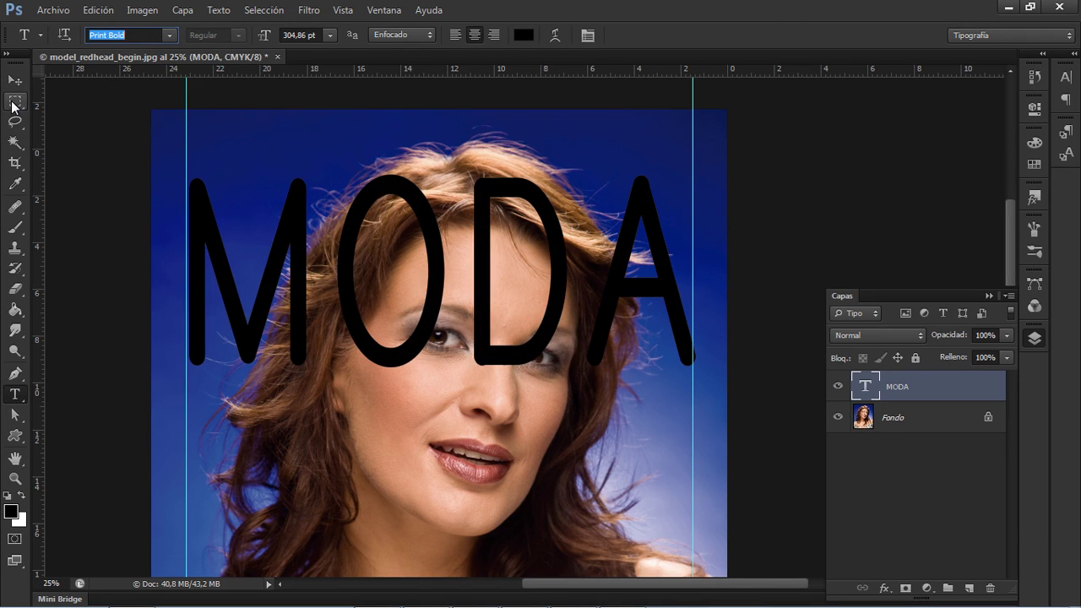
key(Up)
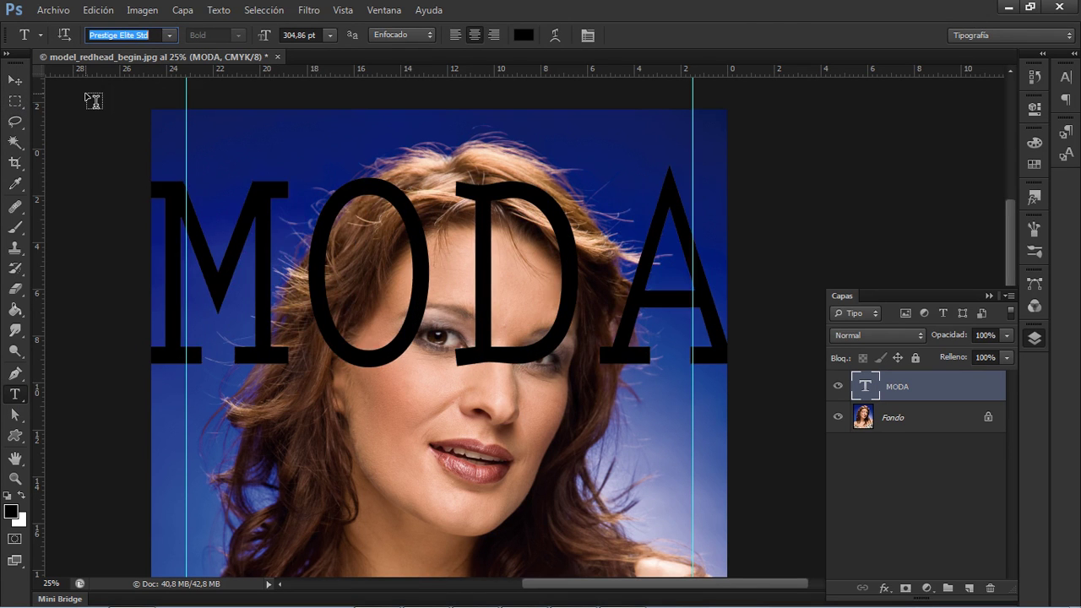
key(Down)
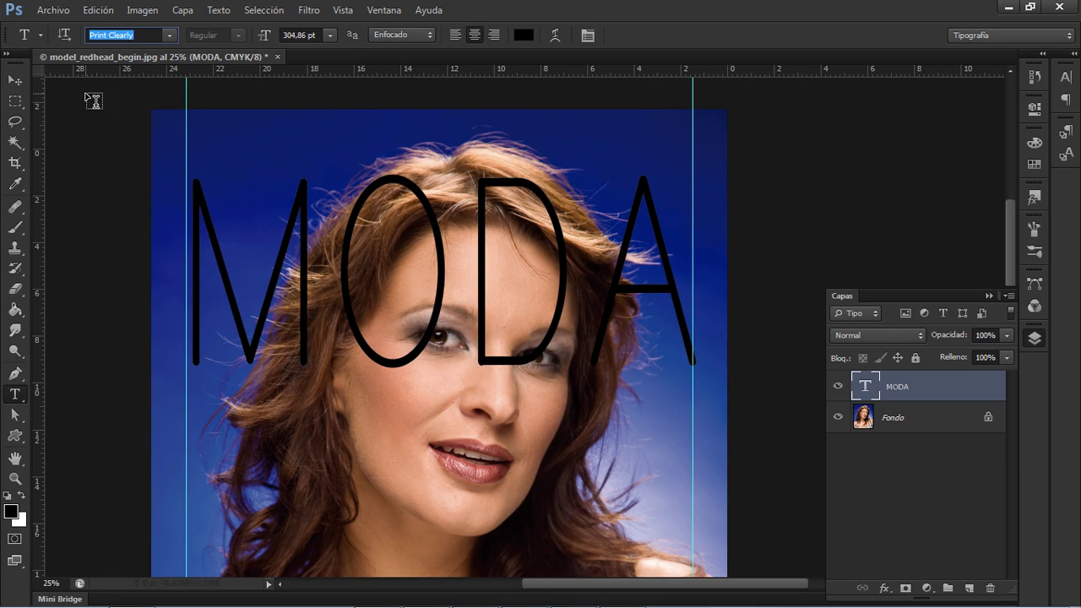
key(Return)
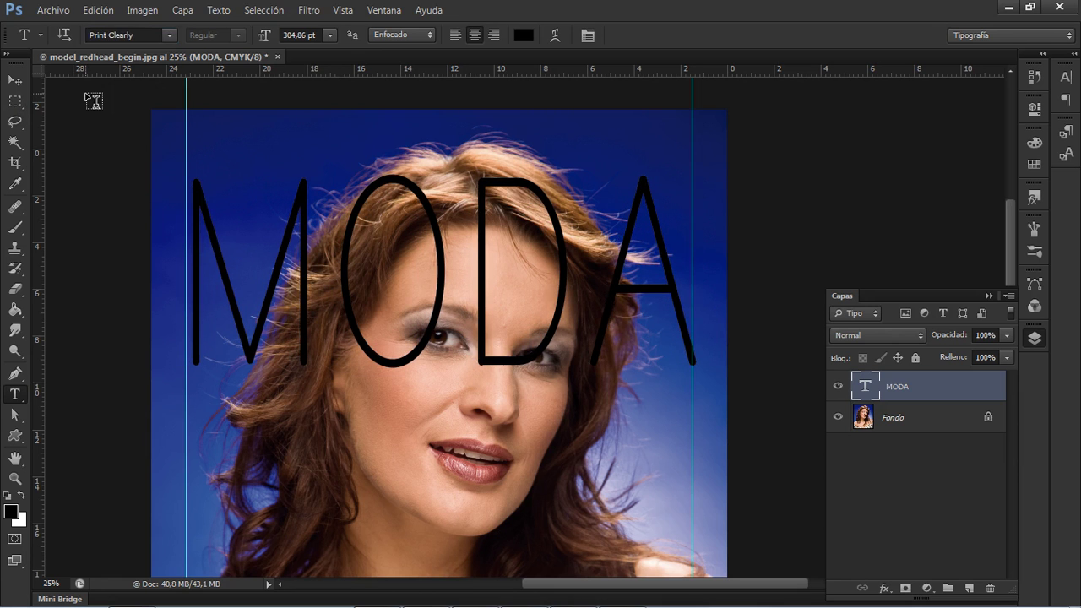
- Move the MODA title up near the photo's top edge and scale it to about 100.2% to fit the margin guides
click(15, 101)
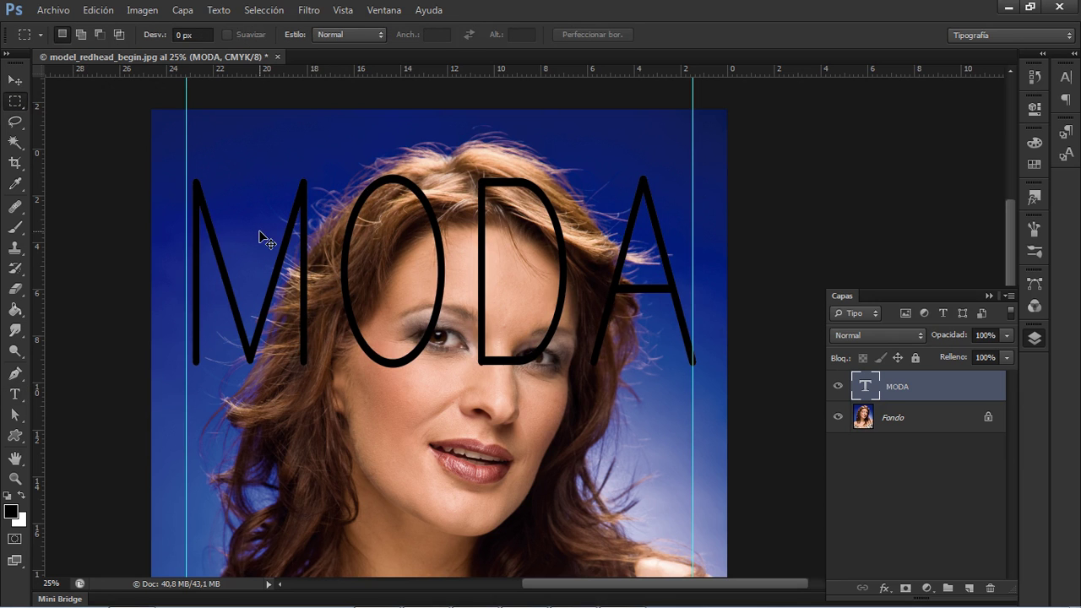
drag(218, 243, 213, 190)
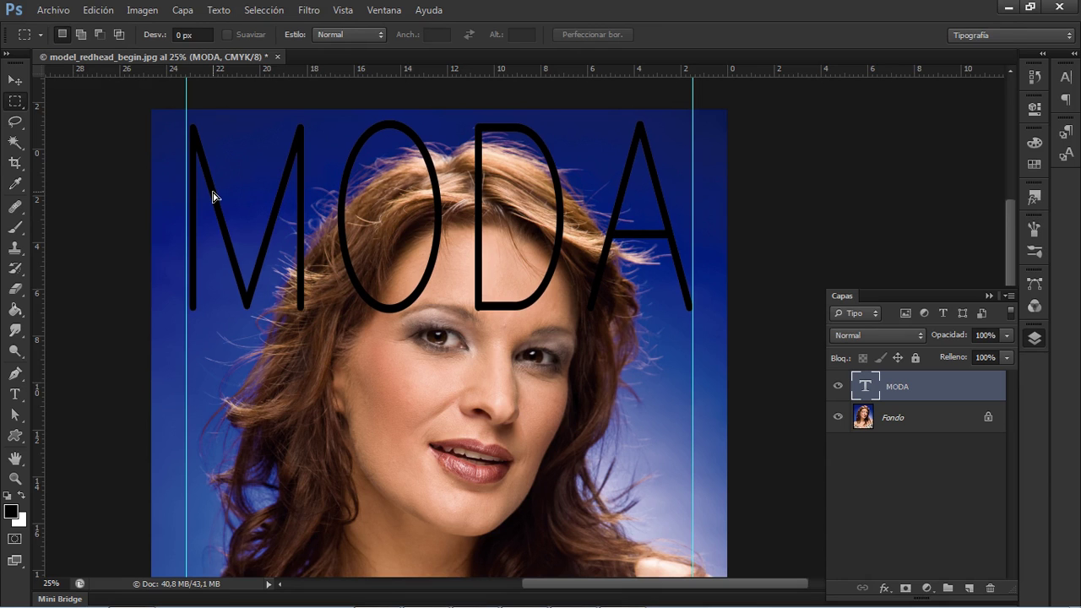
key(ctrl+t)
drag(173, 371, 173, 371)
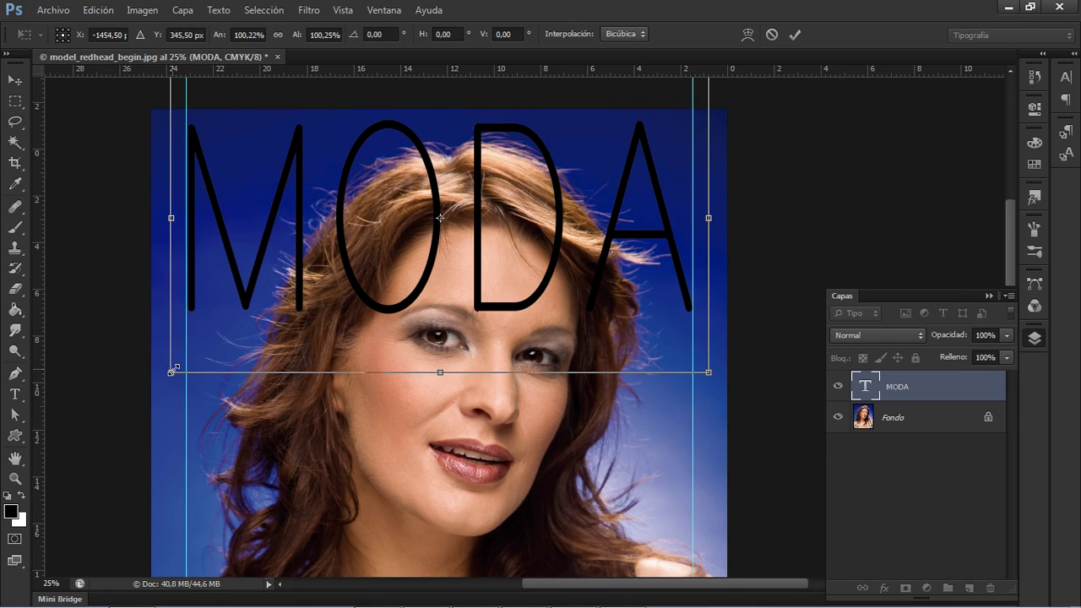
key(Return)
- Change the MODA title's text color to white (ffffff)
key(z)
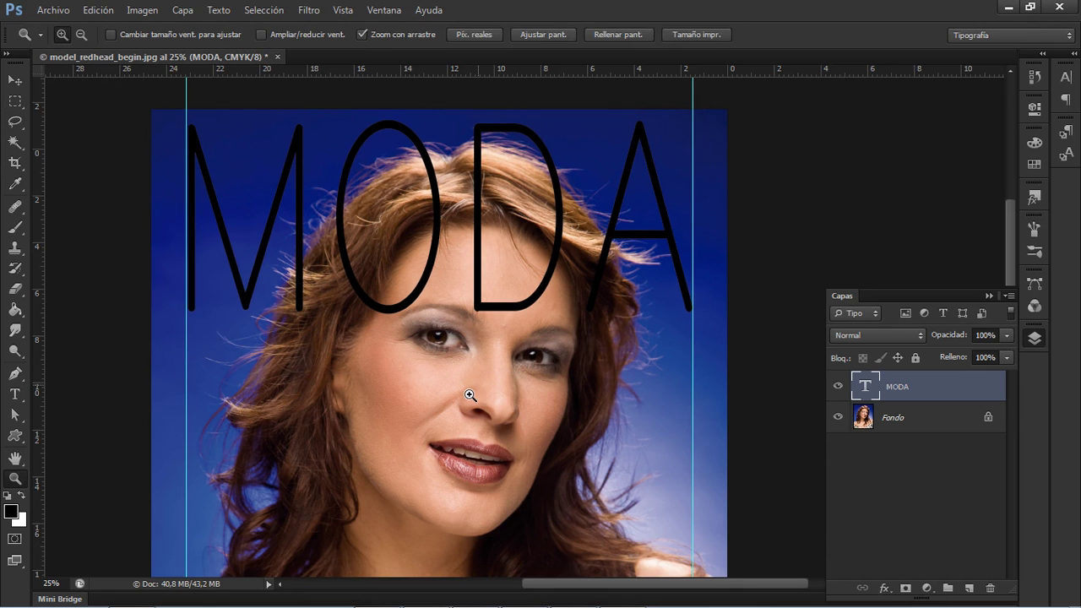
alt+click(480, 342)
key(h)
mouse_move(518, 304)
mouse_down()
mouse_move(492, 331)
mouse_move(502, 307)
mouse_up()
key(m)
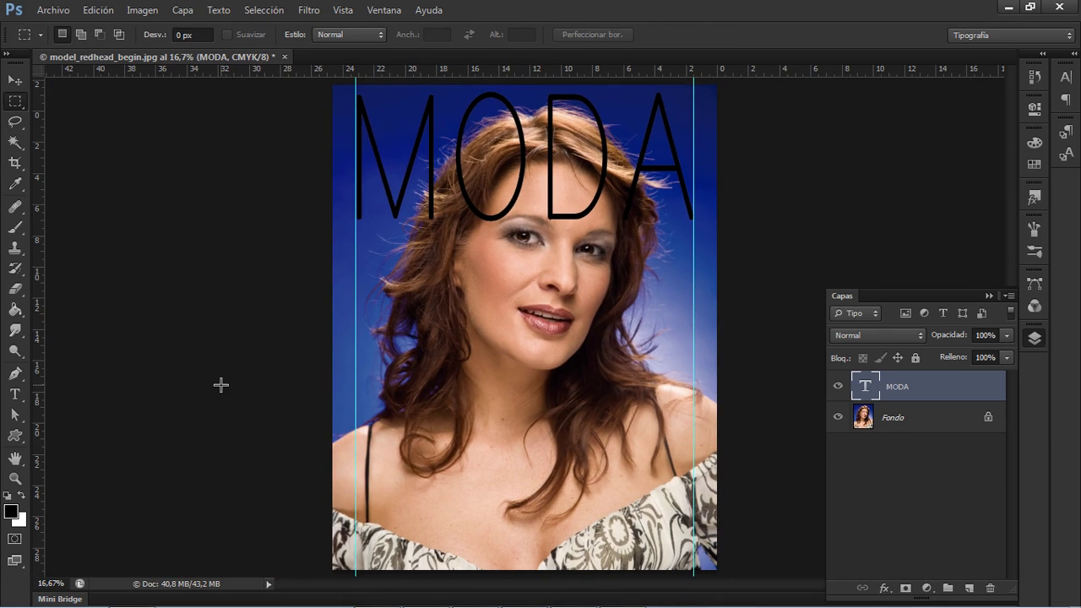
click(14, 395)
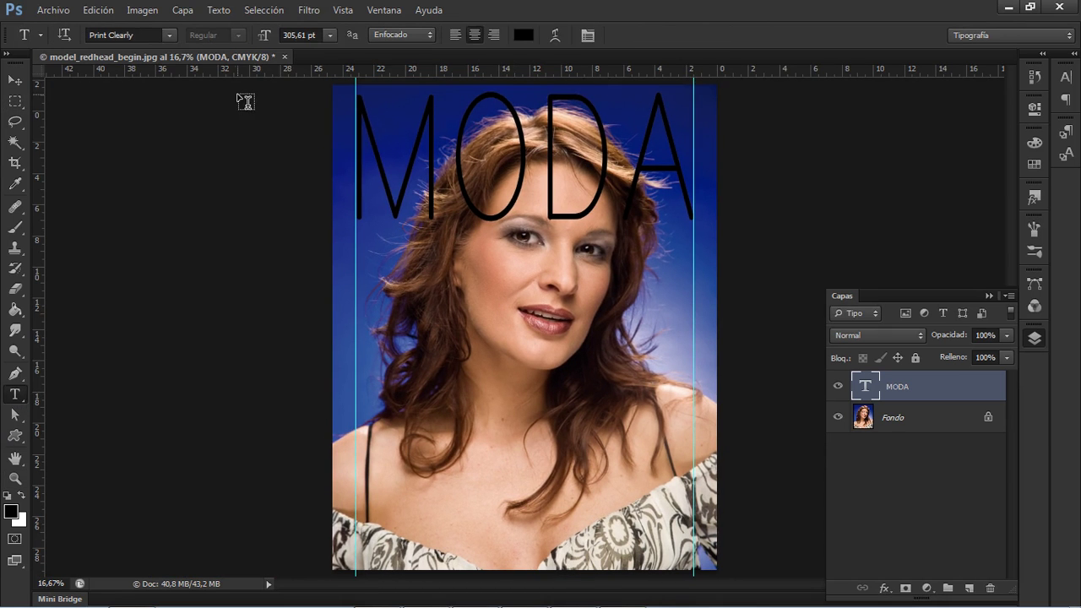
click(529, 40)
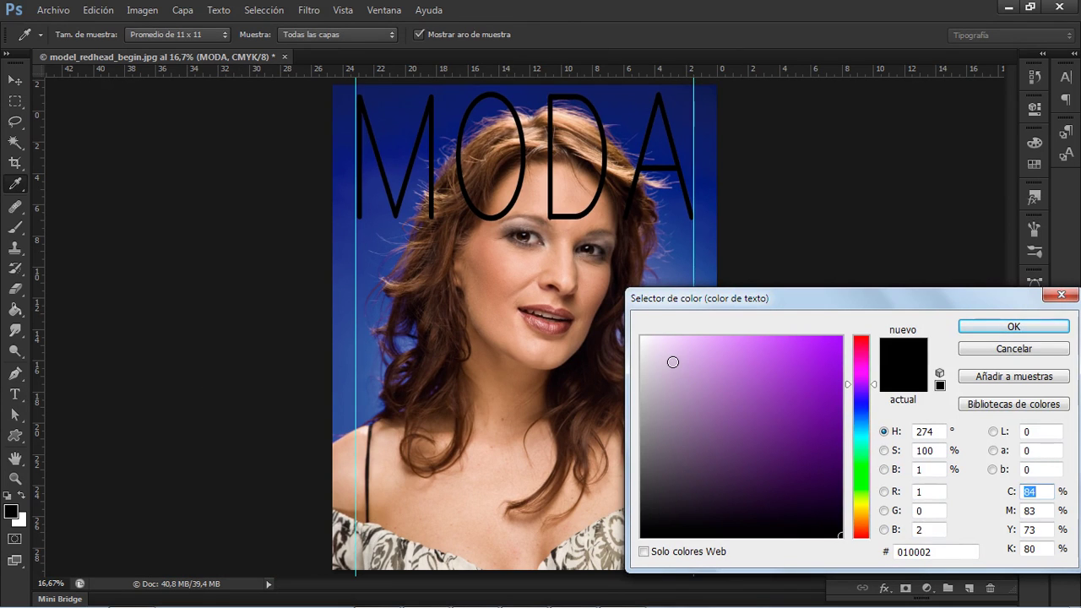
click(642, 337)
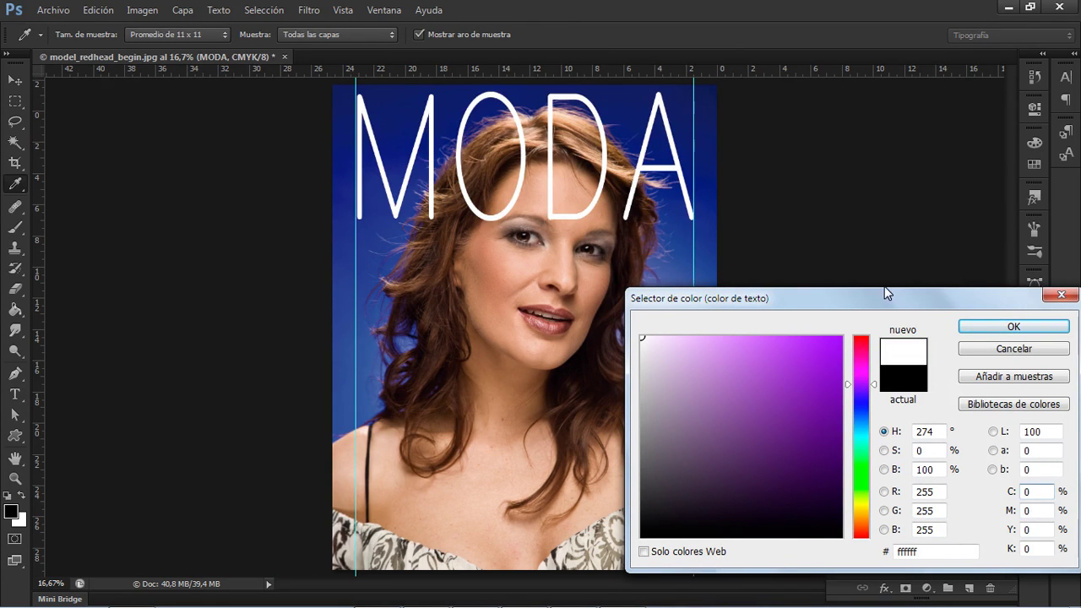
click(1031, 329)
- Create a paragraph text box starting at the left margin guide, over the model's shoulder, containing the word CONTENIDOS
key(z)
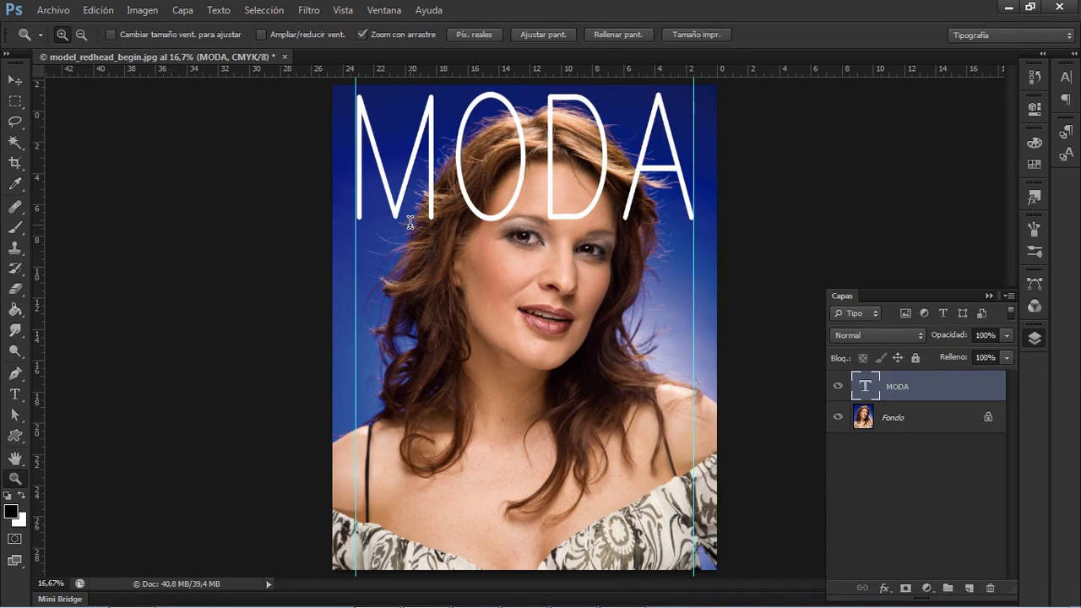
click(449, 253)
drag(463, 274, 454, 346)
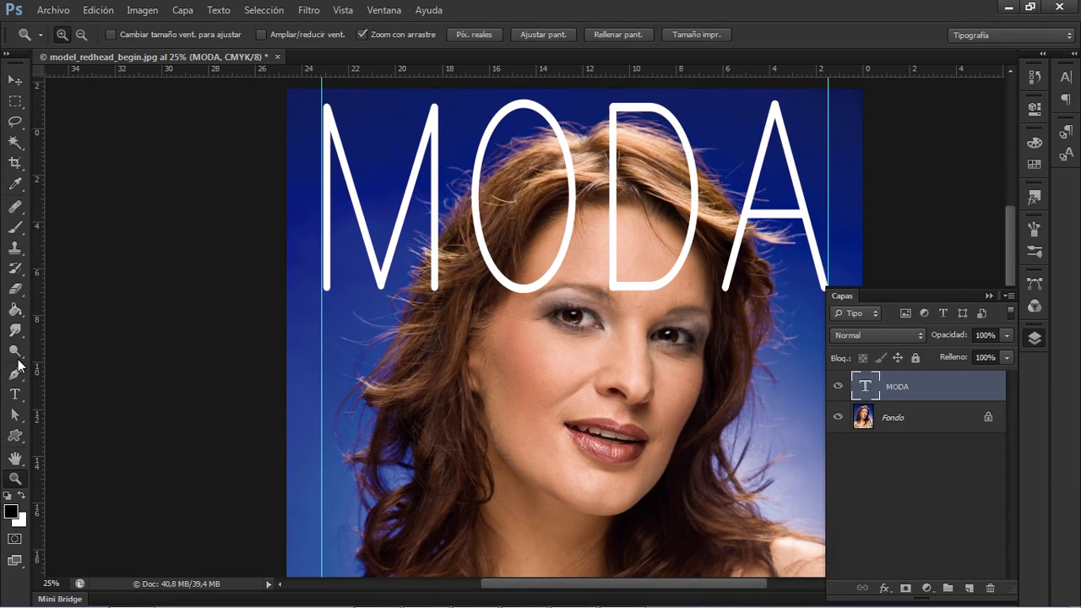
click(15, 393)
drag(313, 415, 282, 203)
drag(291, 339, 478, 470)
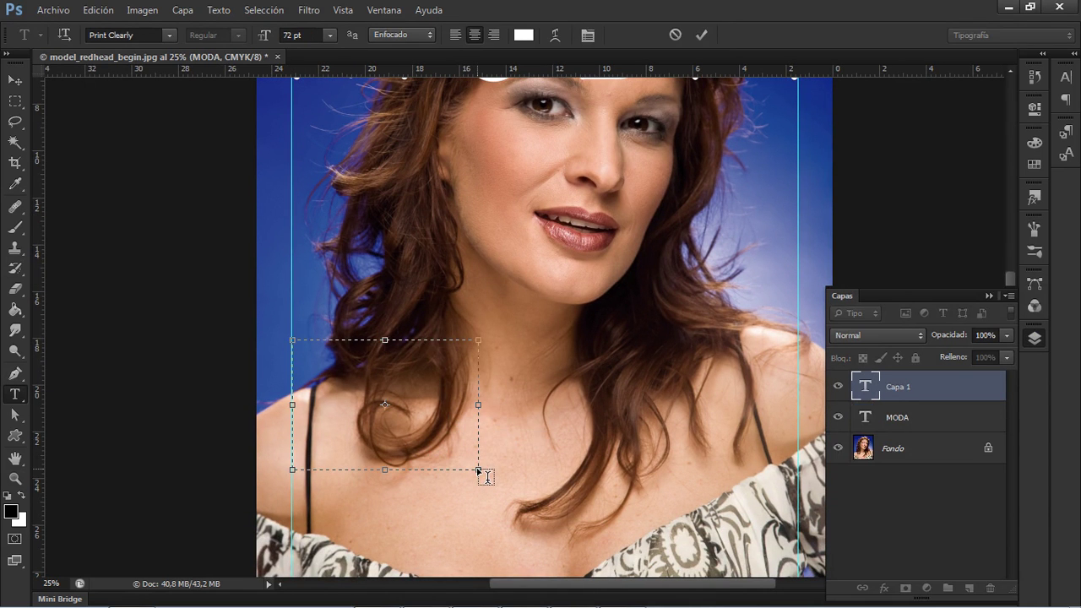
text(CONTE)
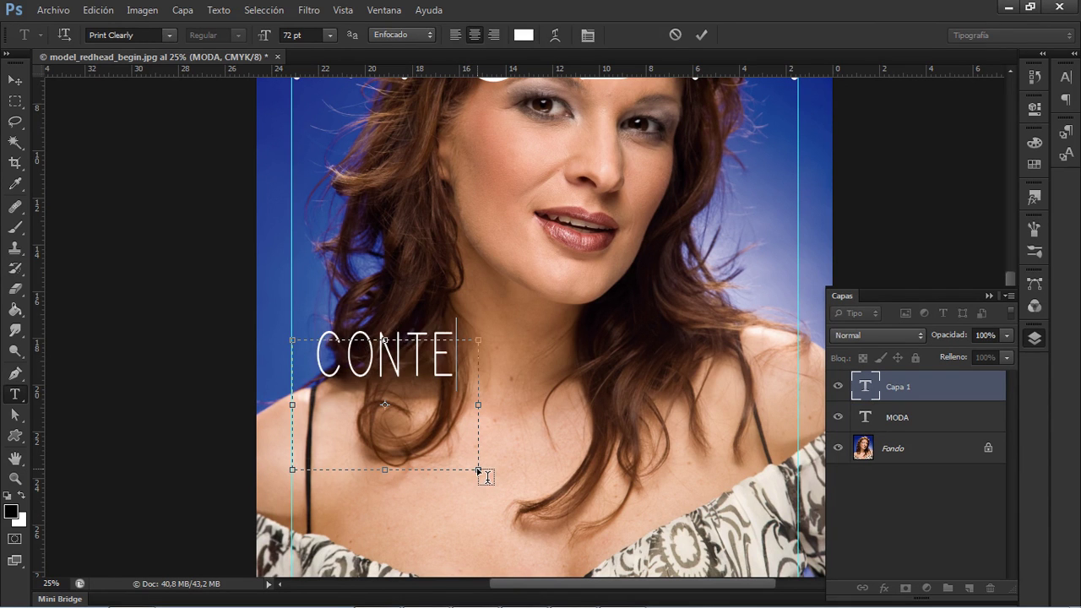
text(NIDOS)
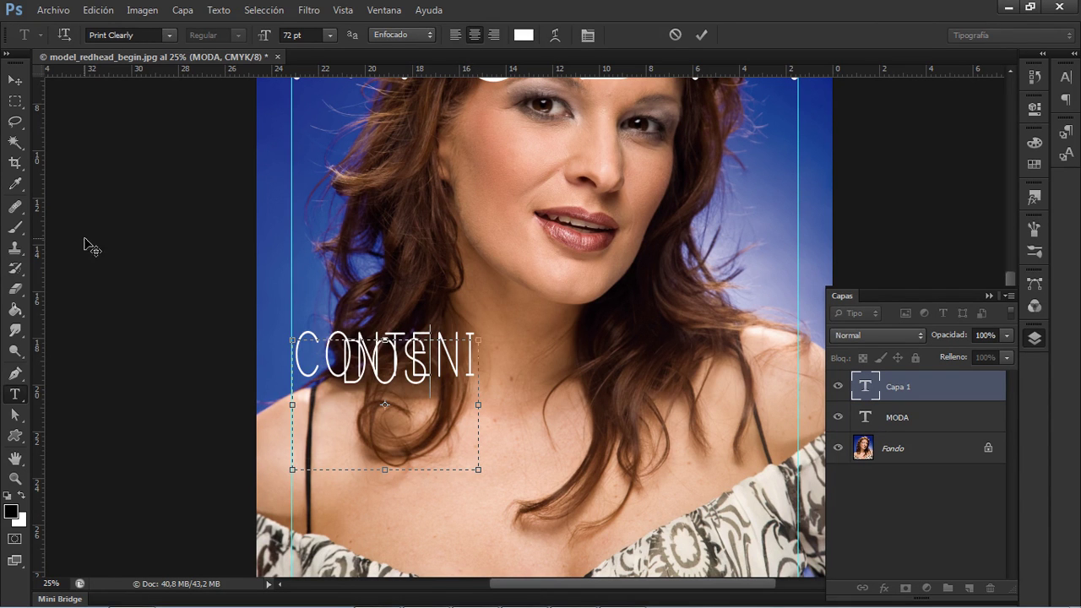
click(16, 102)
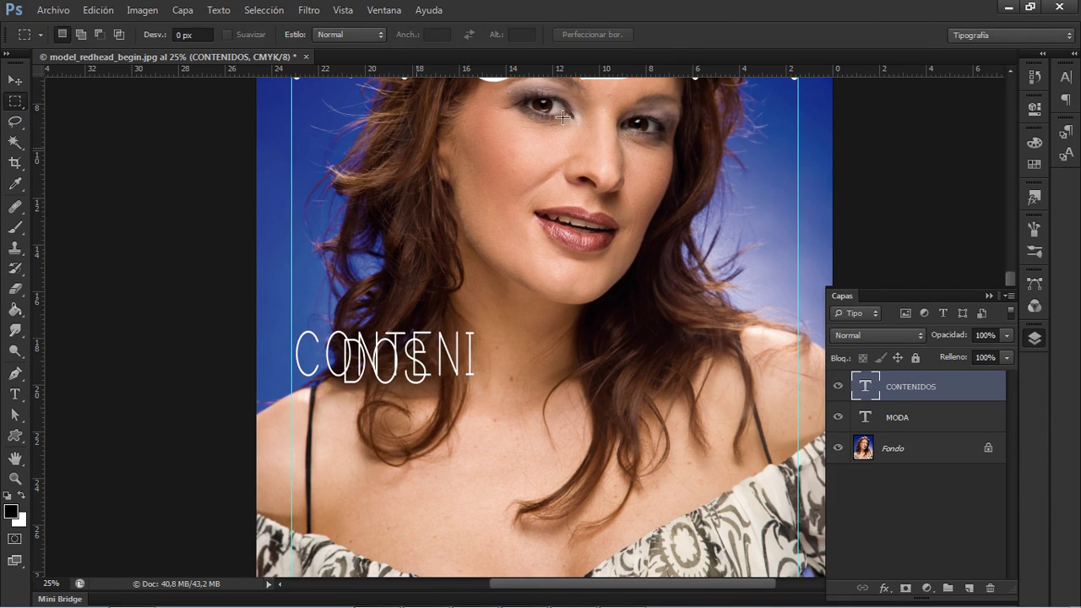
- Left-align the CONTENIDOS text and set its size to 42 pt
key(t)
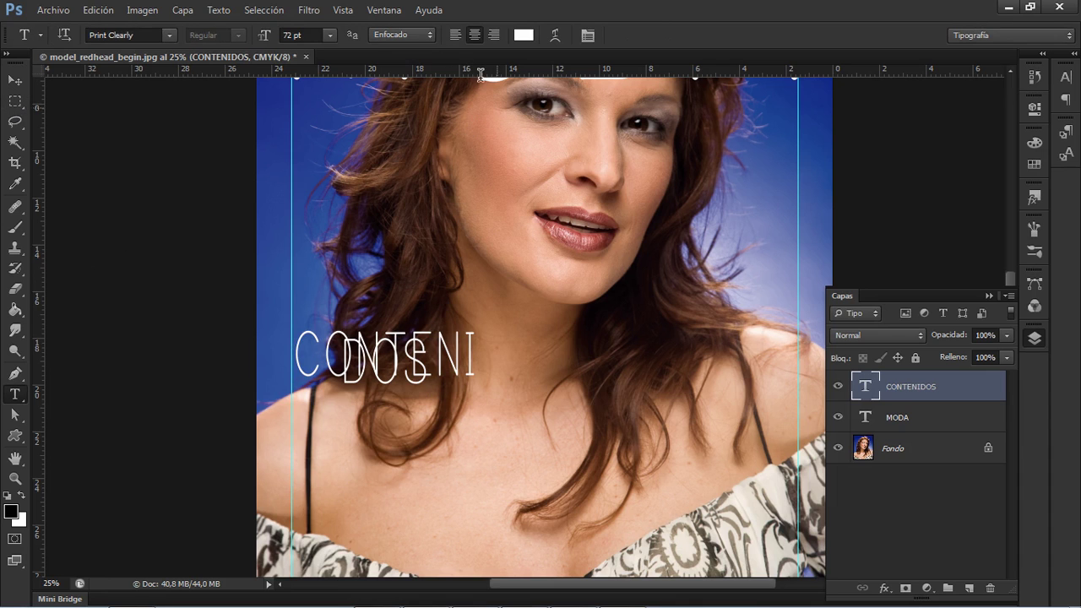
click(454, 35)
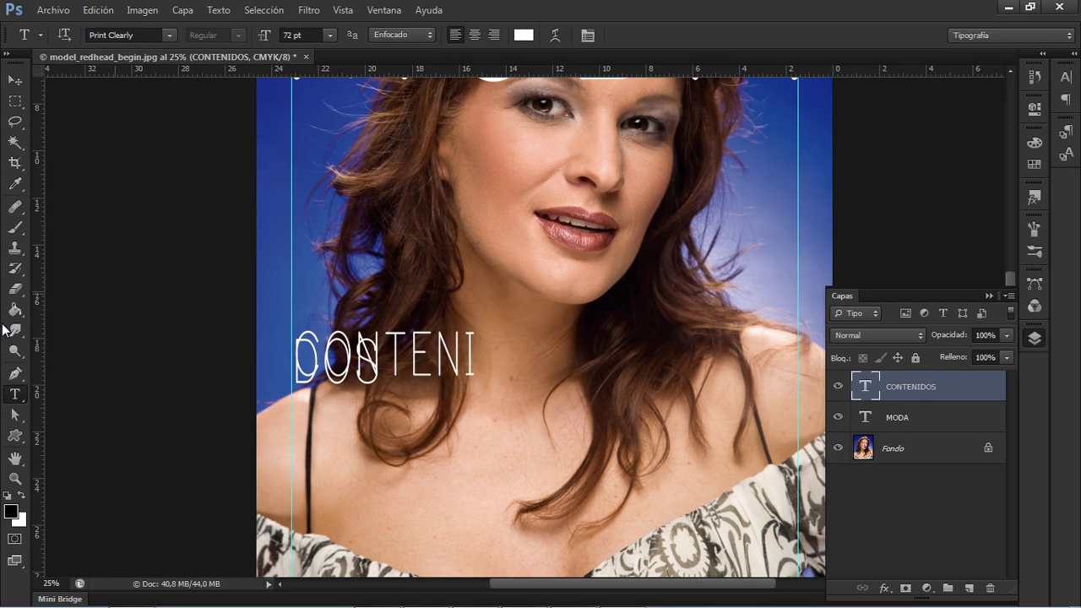
click(306, 34)
scroll(306, 34, down, 2)
key(Down)
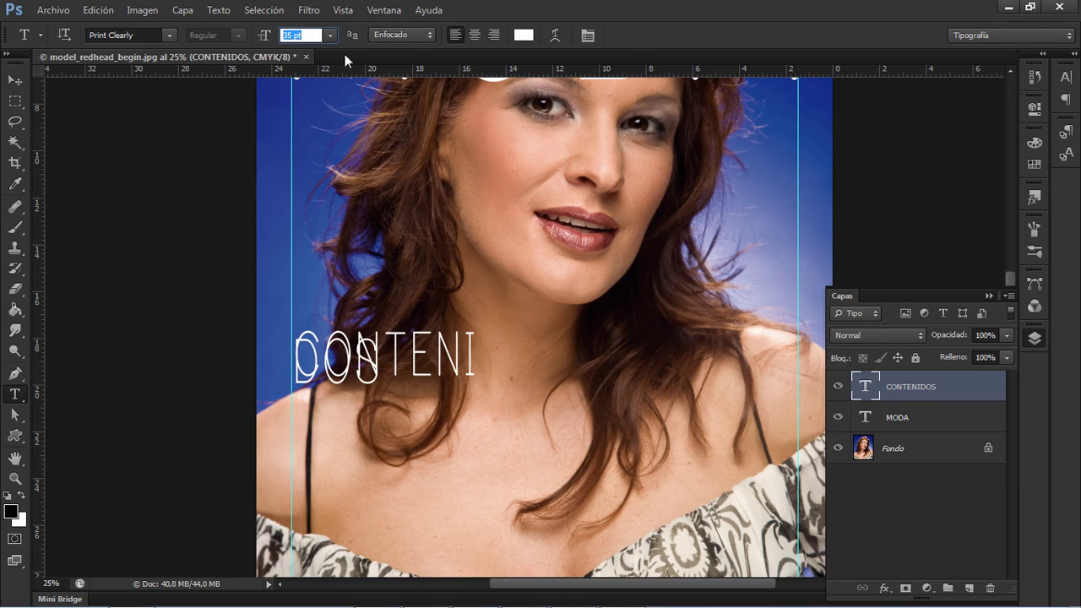
click(926, 474)
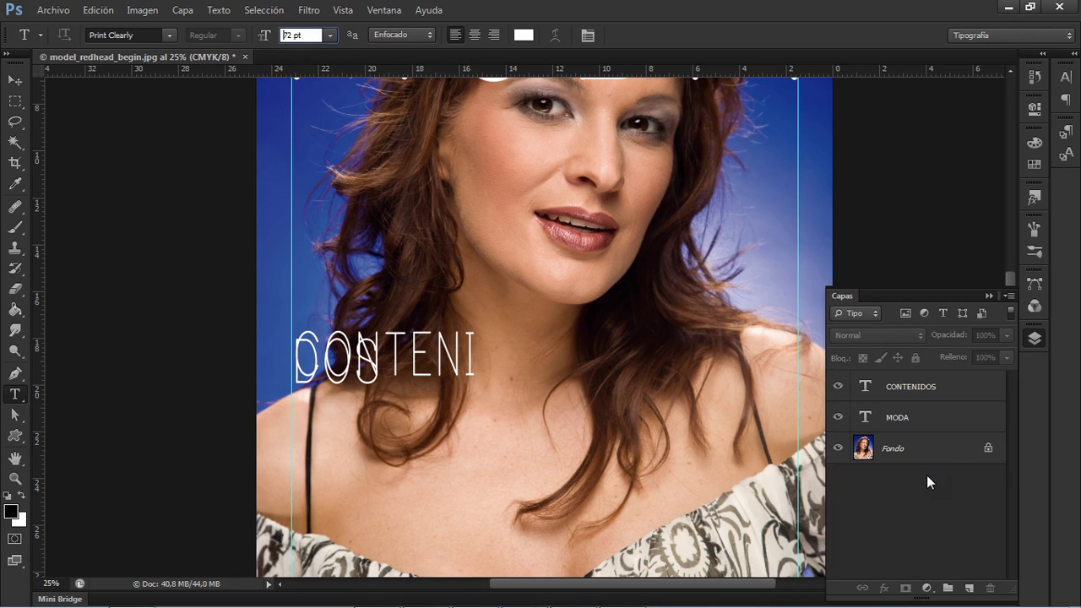
click(920, 386)
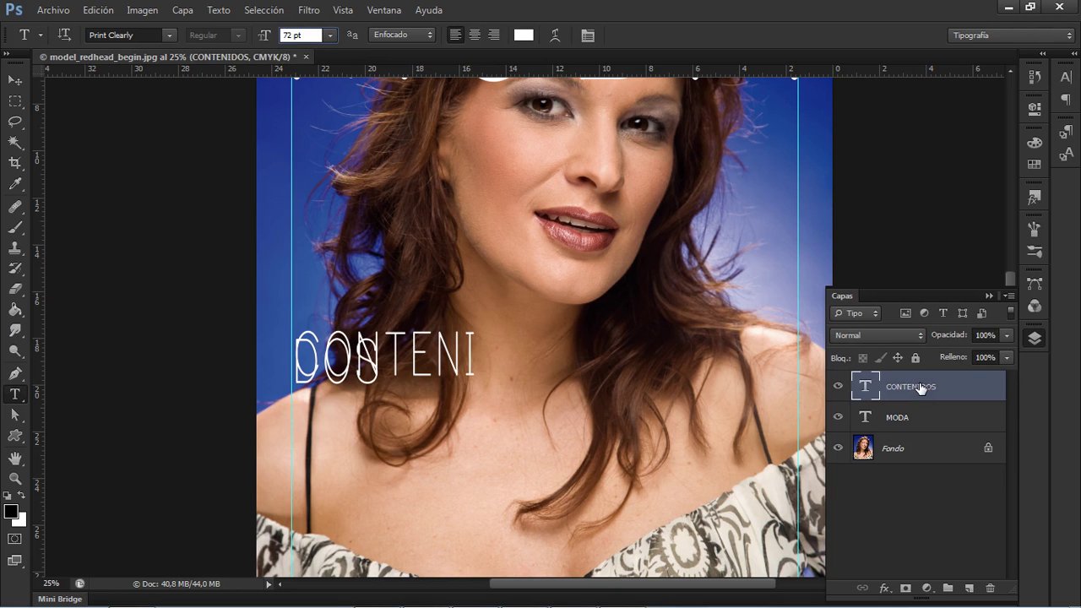
double_click(297, 35)
key(shift+Up)
click(297, 342)
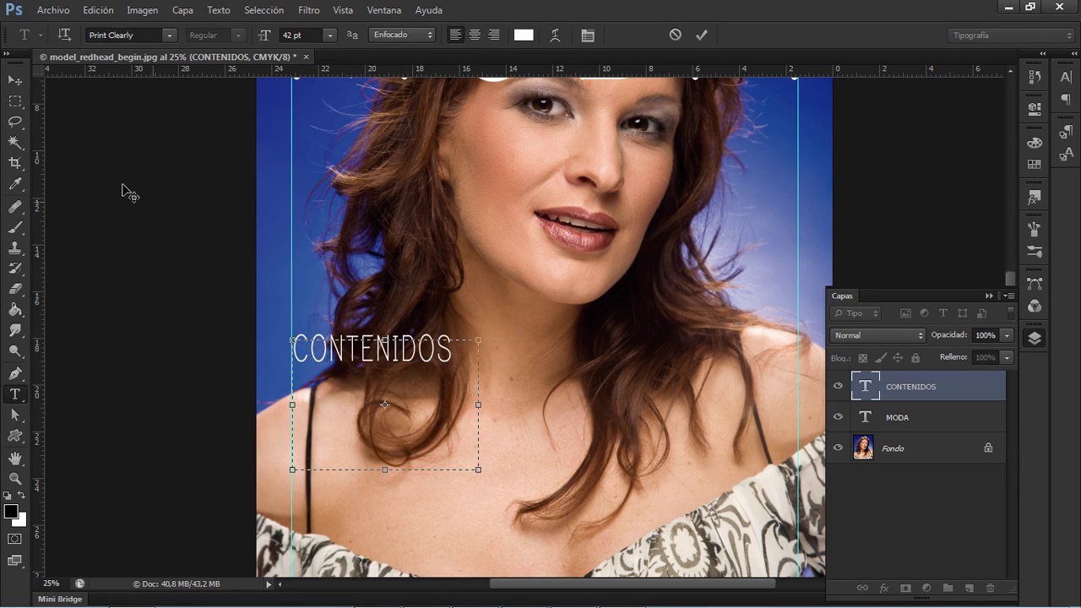
click(13, 100)
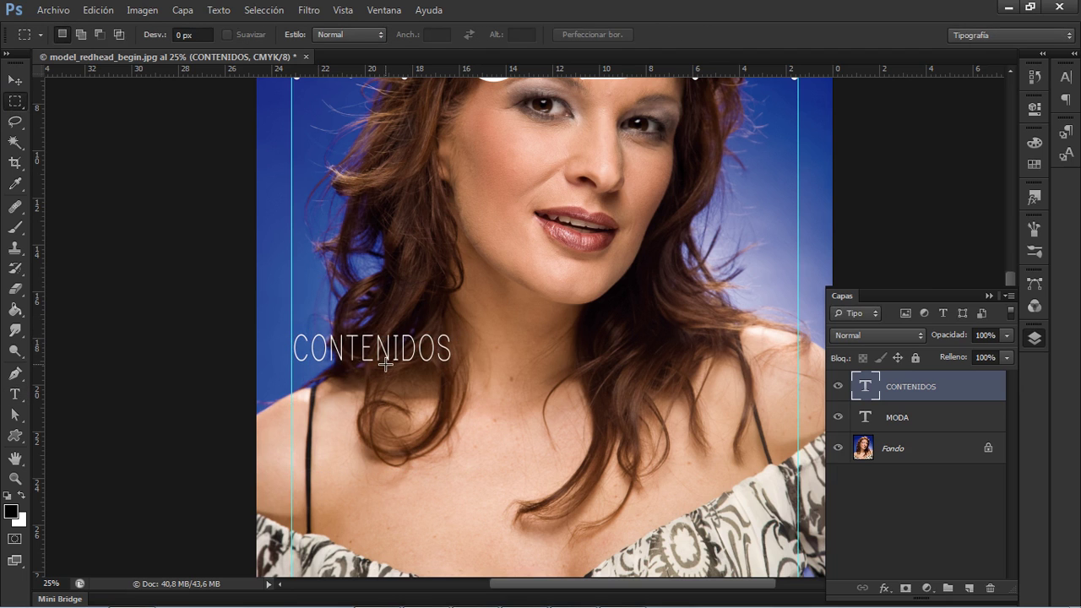
- Change the CONTENIDOS text's font to Futura Std
drag(418, 345, 417, 338)
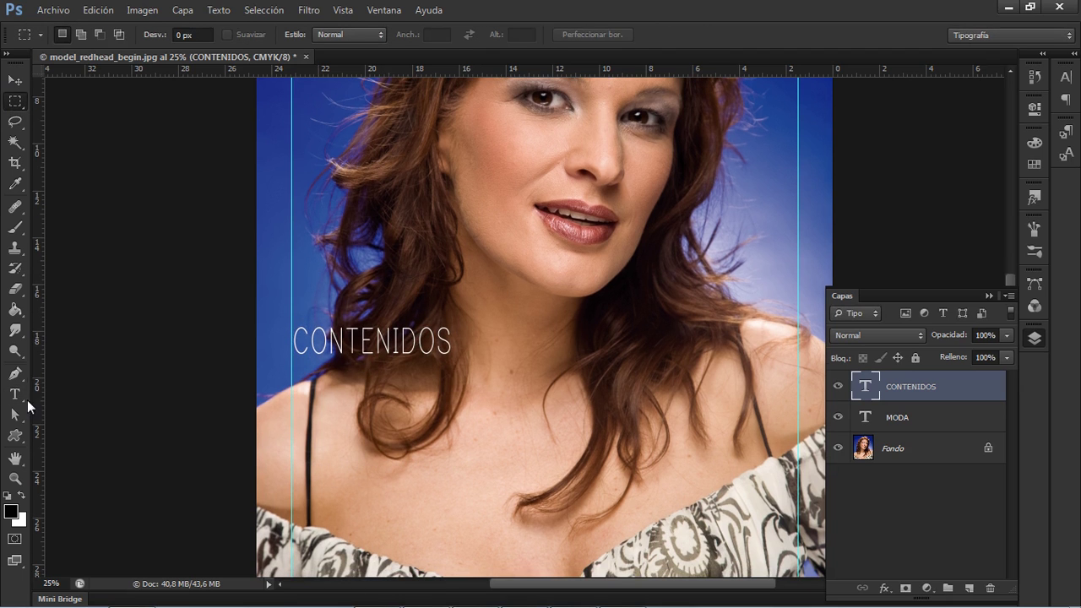
click(14, 393)
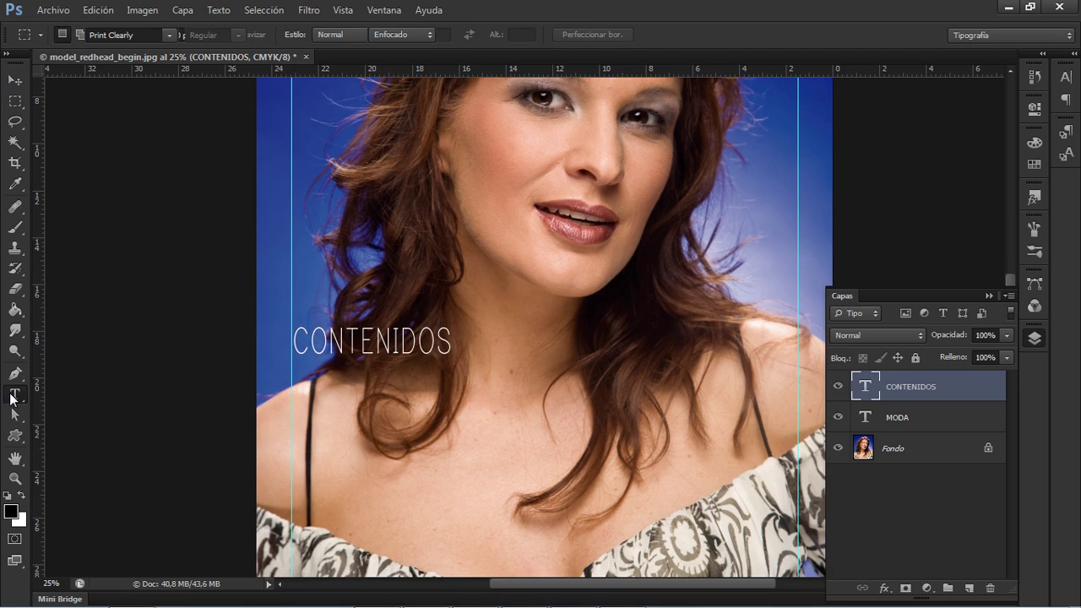
click(157, 37)
text(Futura Std)
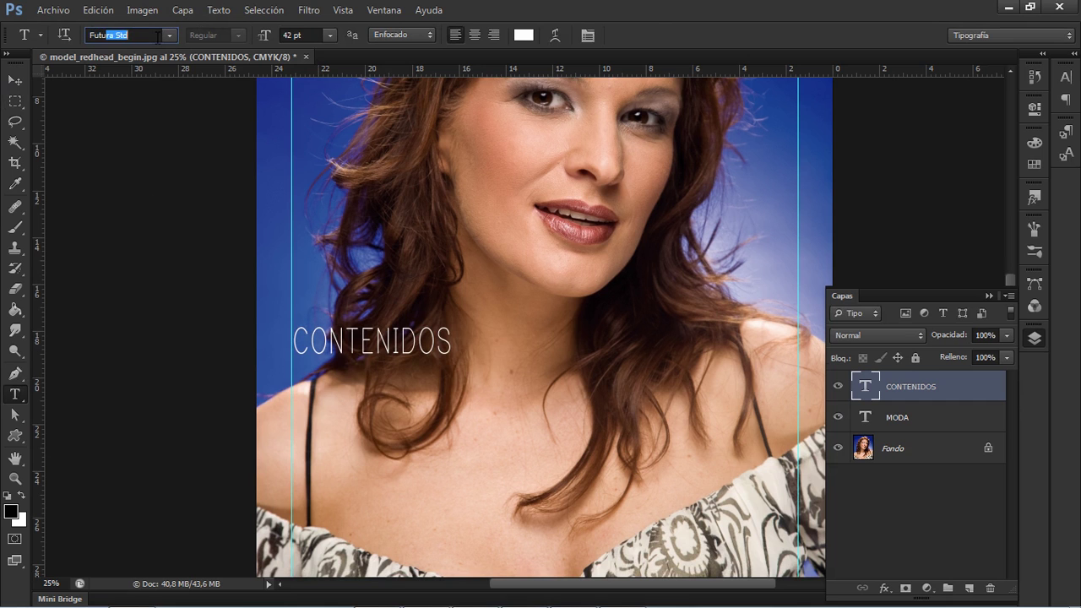
key(Return)
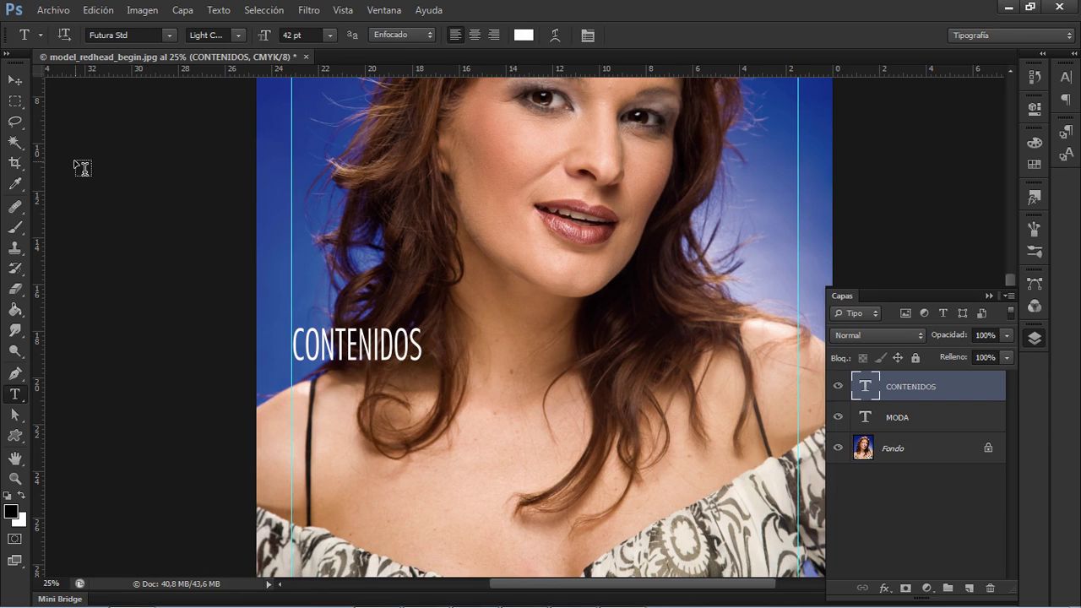
- Duplicate the CONTENIDOS text directly beneath the original and replace the copy's wording with BLA BLA BLA BLA
click(15, 102)
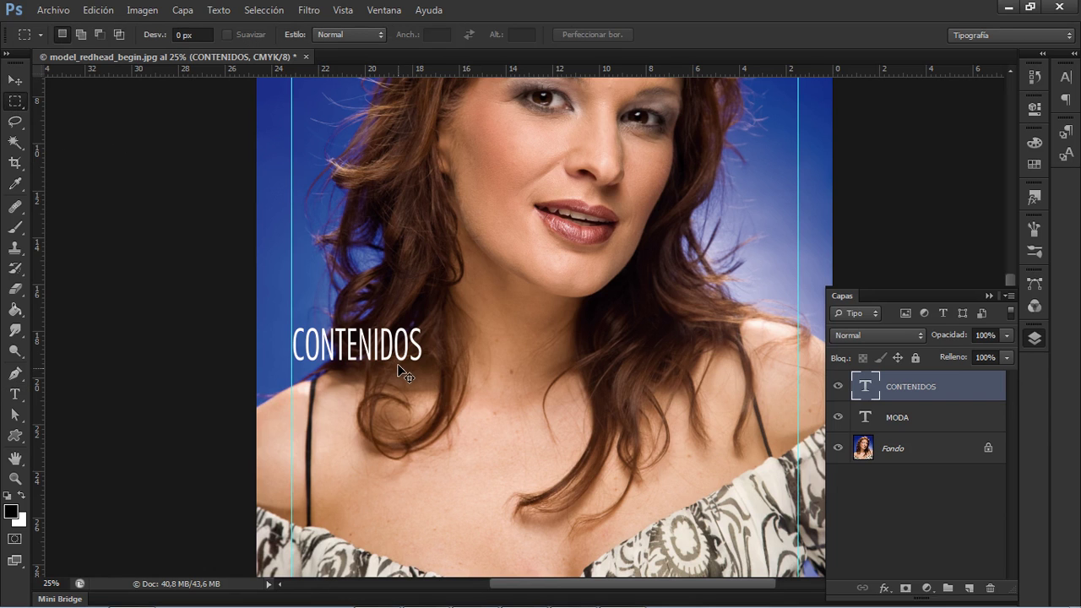
drag(400, 359, 390, 394)
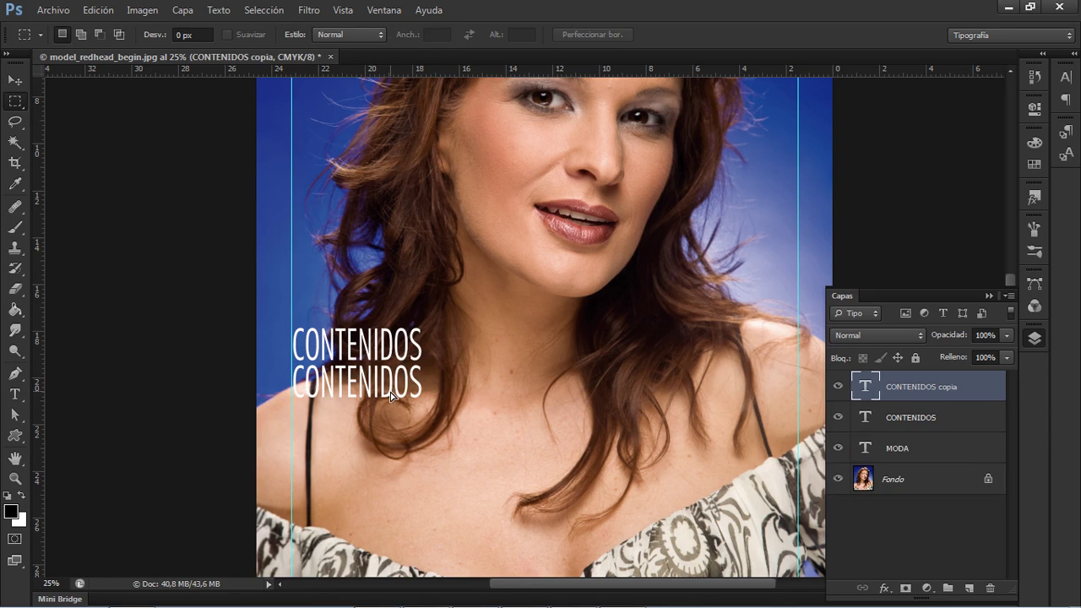
key(t)
drag(299, 382, 466, 399)
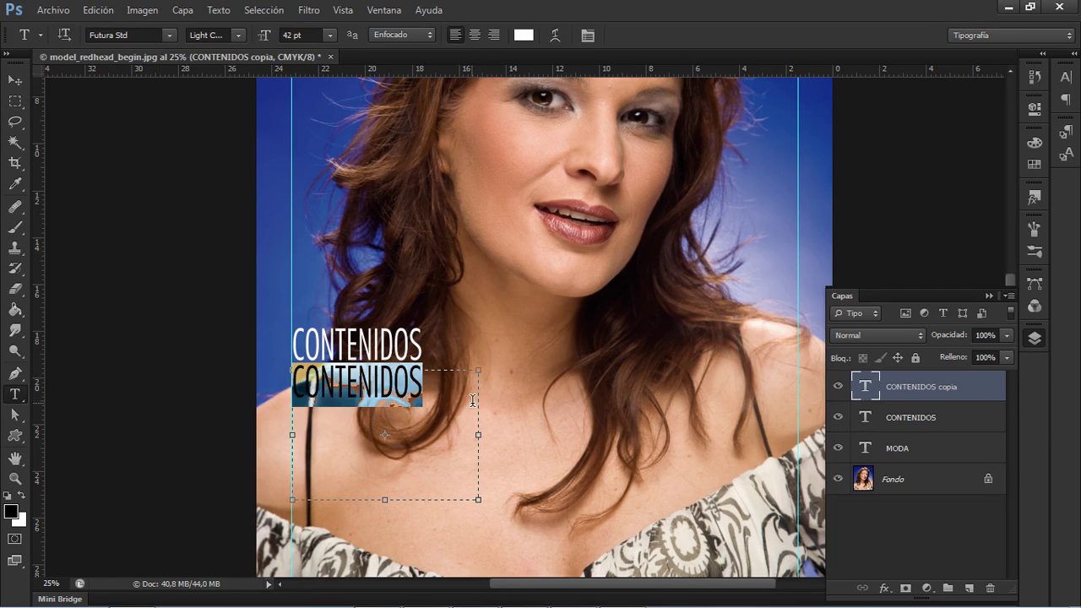
text(BLA)
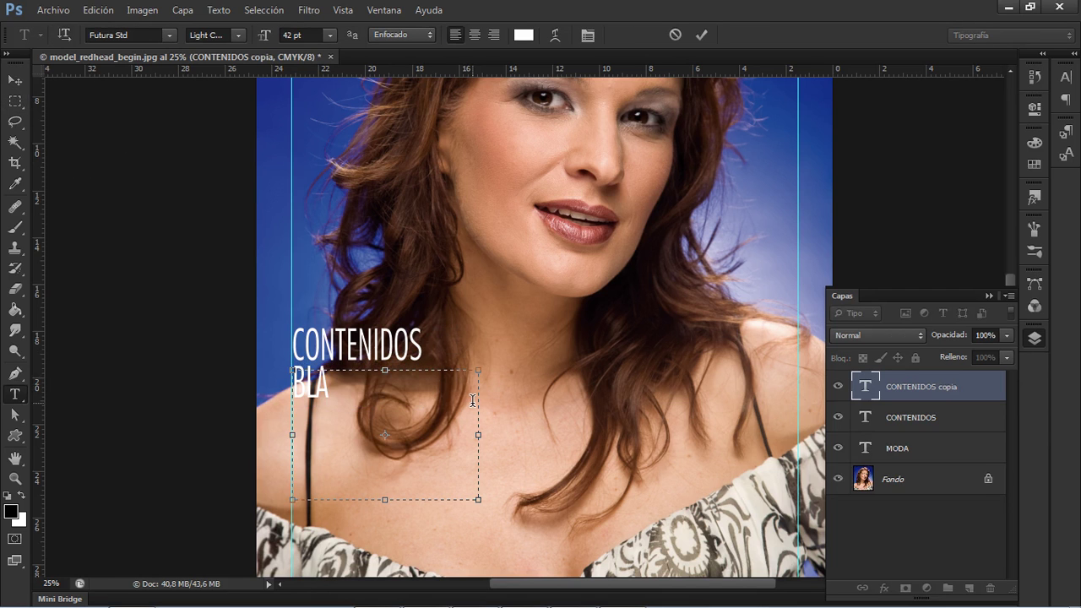
text( BLA BLA)
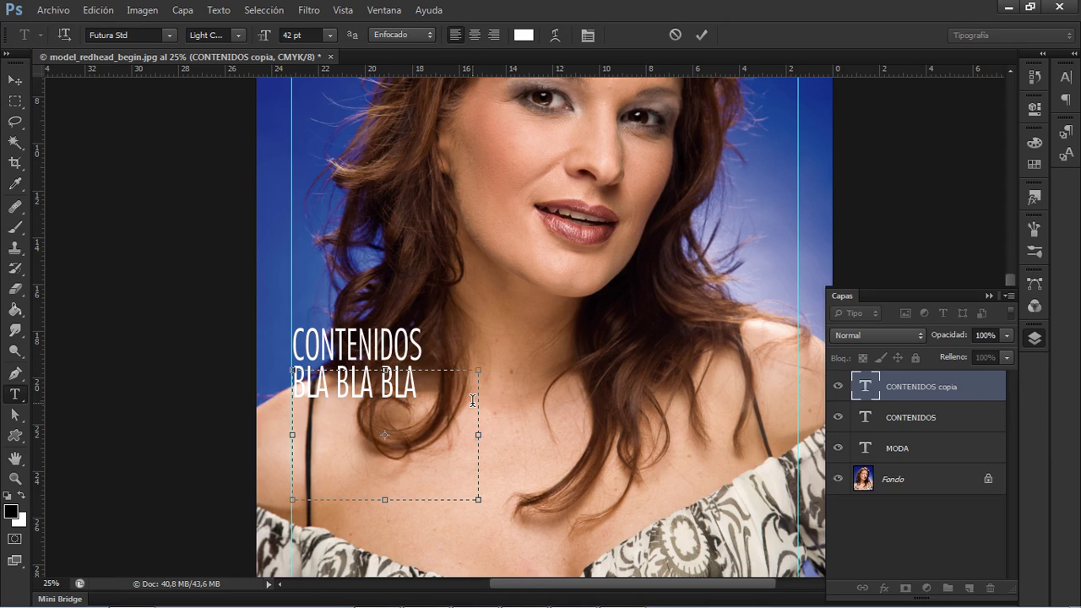
text( VLA)
key(BackSpace)
key(BackSpace)
key(BackSpace)
key(BackSpace)
text(BLA)
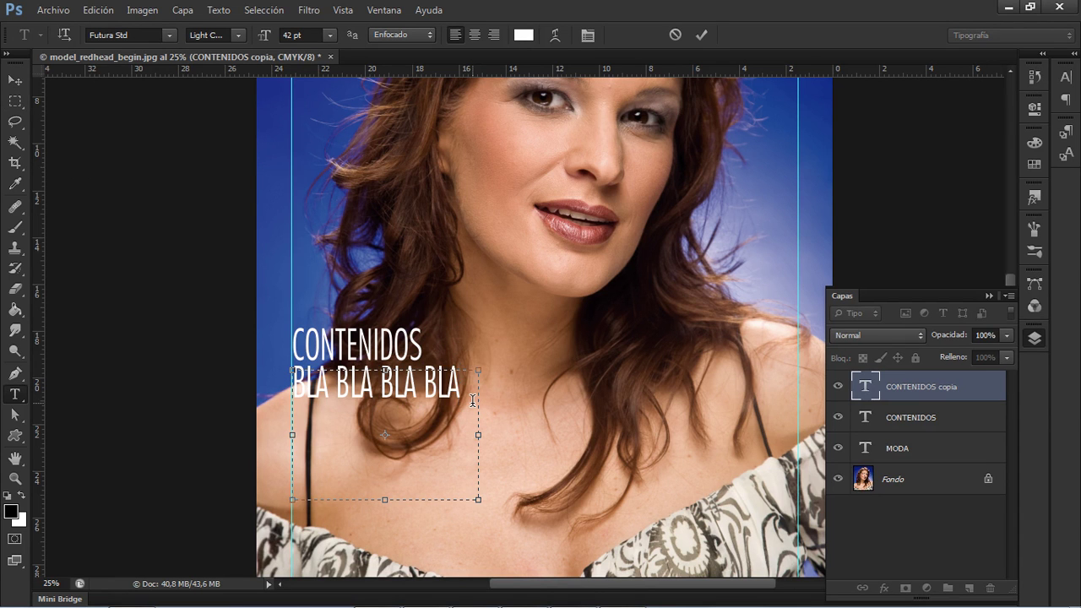
click(15, 101)
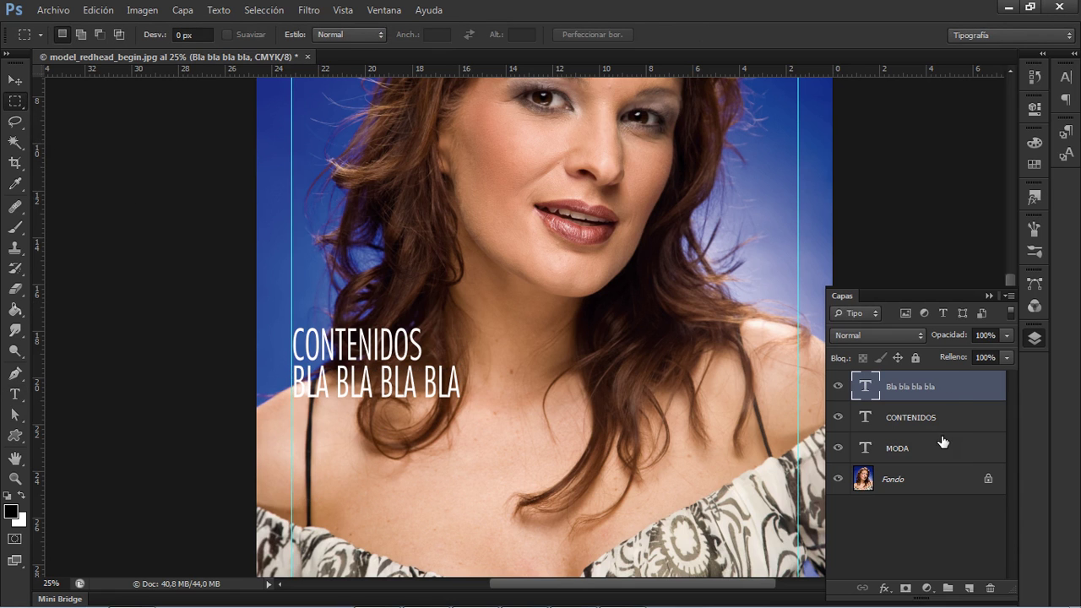
- Change the CONTENIDOS headline's font style to the Medium weight of Futura Std
key(t)
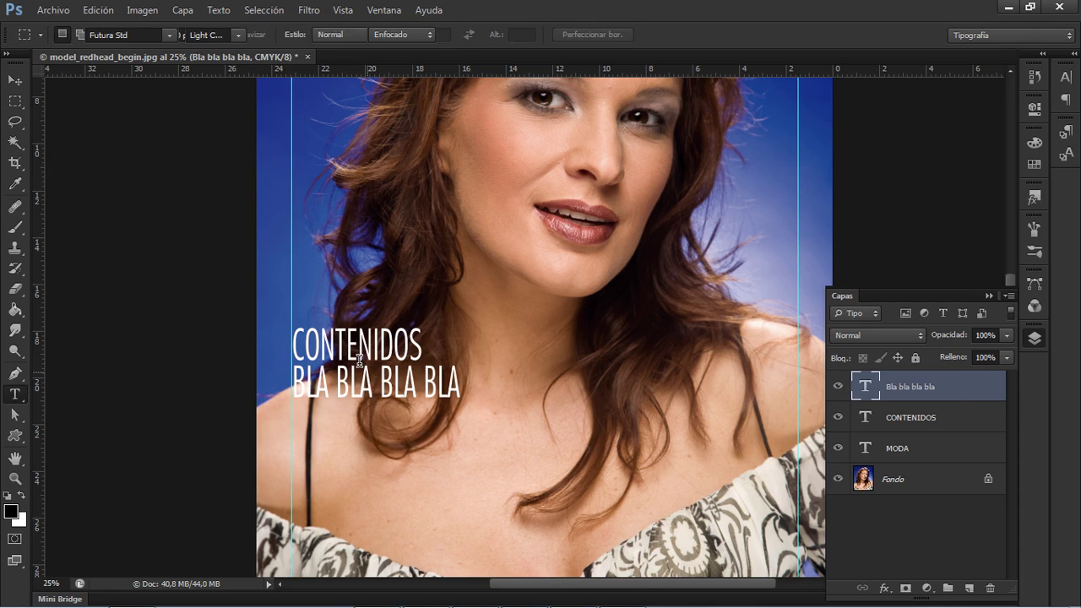
drag(292, 338, 423, 342)
click(225, 35)
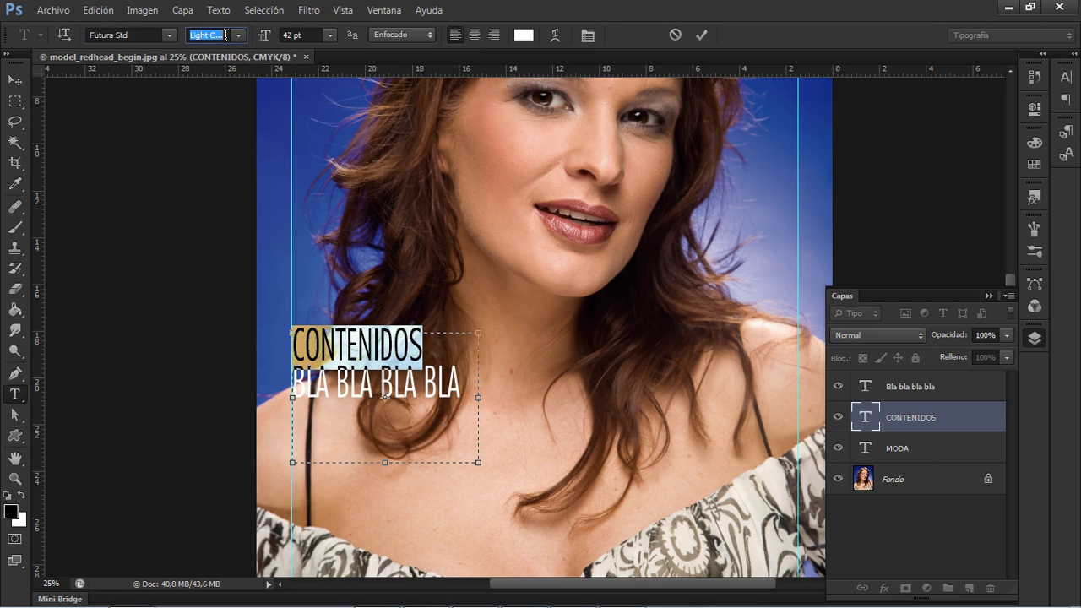
key(Down)
key(Down)
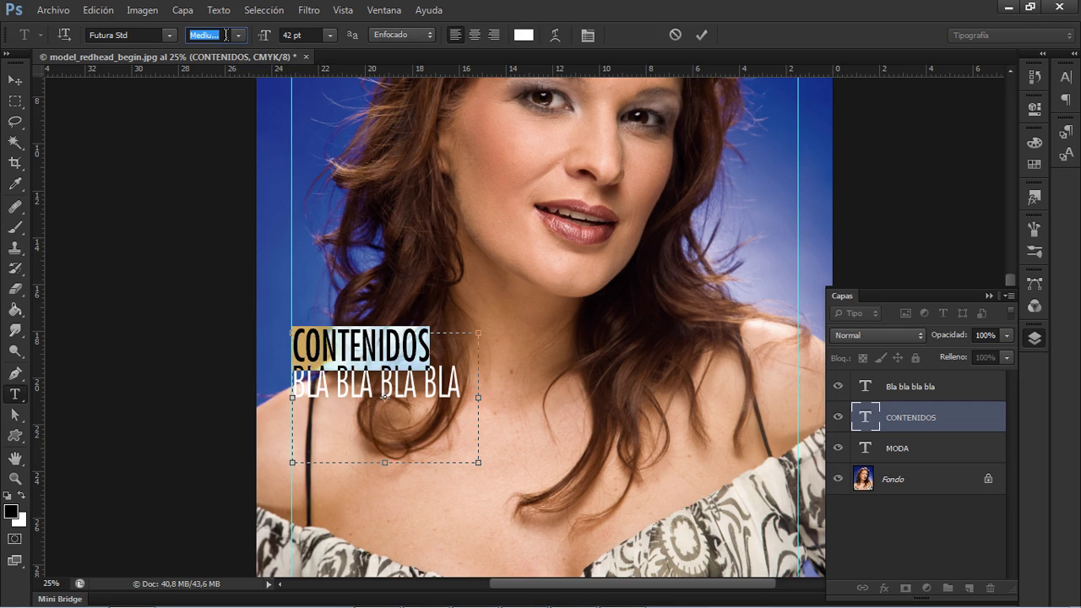
click(16, 104)
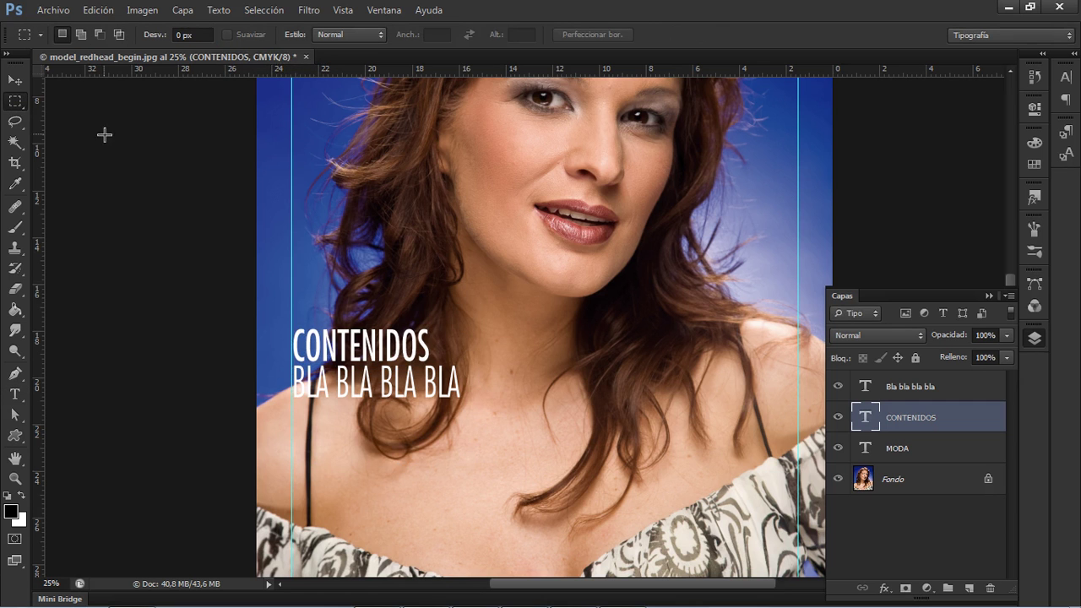
- Duplicate the CONTENIDOS and BLA BLA BLA BLA text layers together, placing the copies below the originals along the left margin guide
drag(403, 353, 403, 422)
shift+click(920, 387)
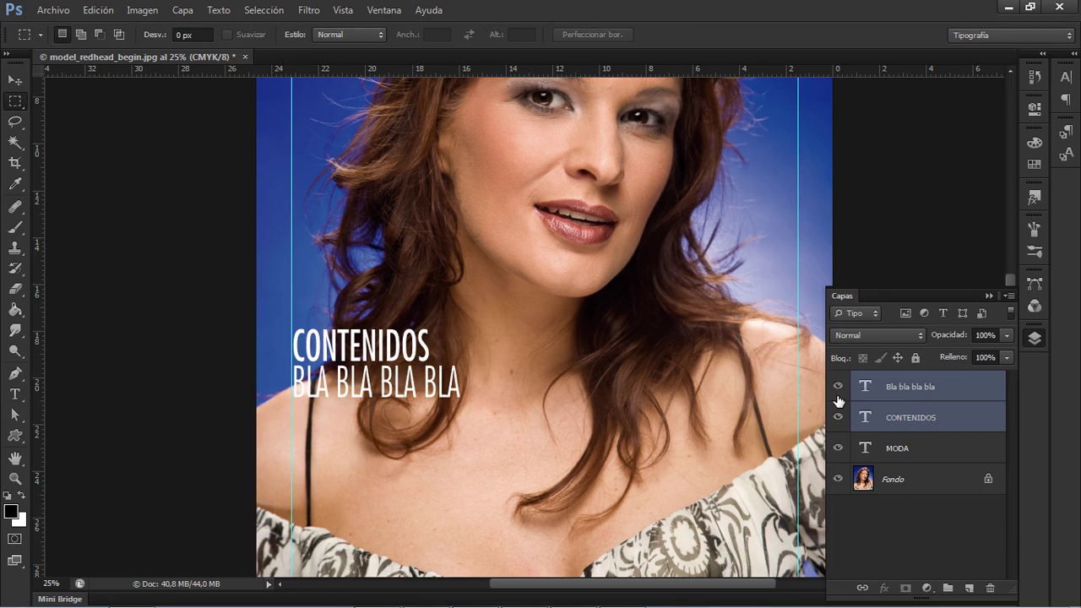
drag(415, 390, 417, 496)
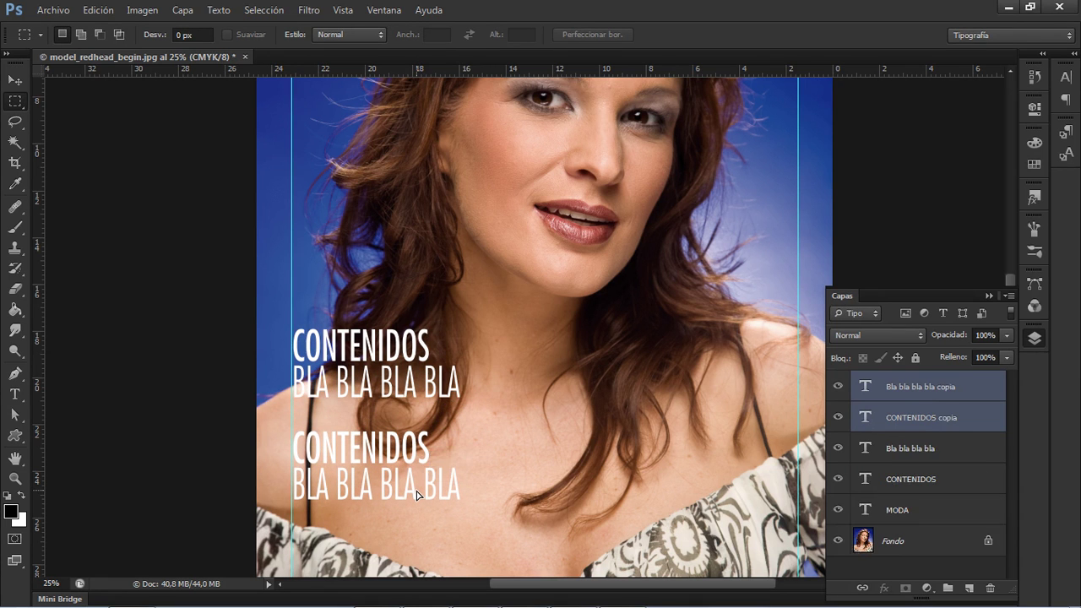
key(z)
alt+click(416, 494)
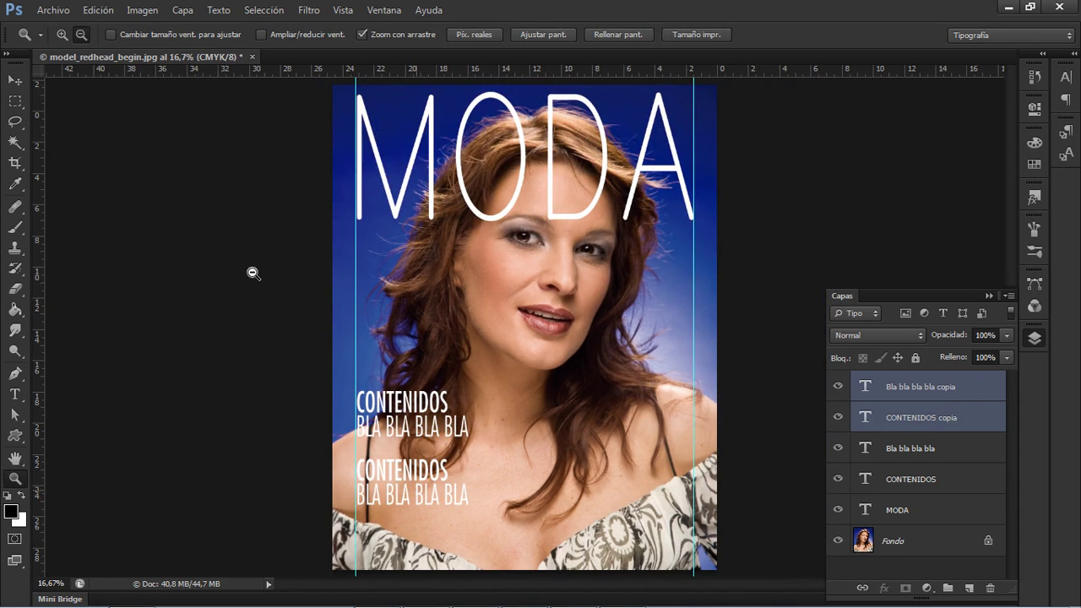
- Set the ruler origin at the cover's top-left corner and add a horizontal guide 1 cm below the top edge
click(16, 101)
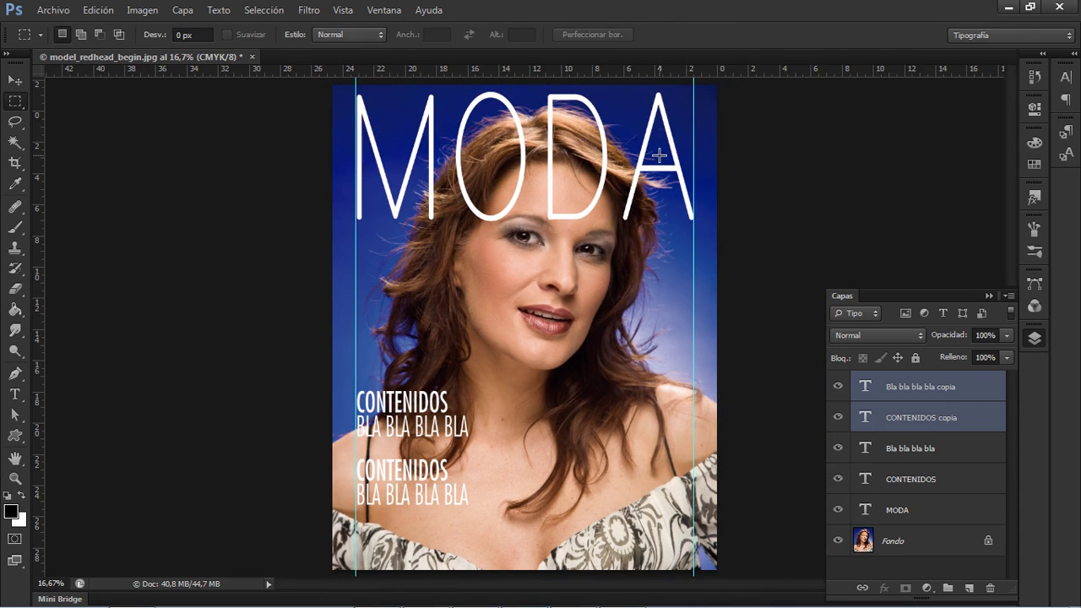
key(z)
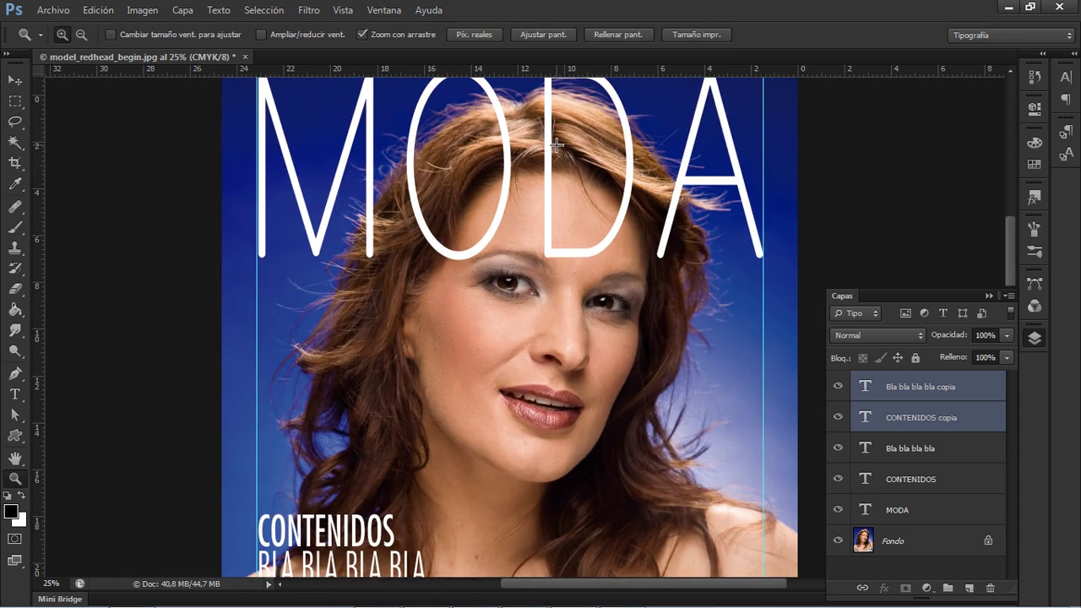
click(557, 145)
drag(376, 142, 522, 243)
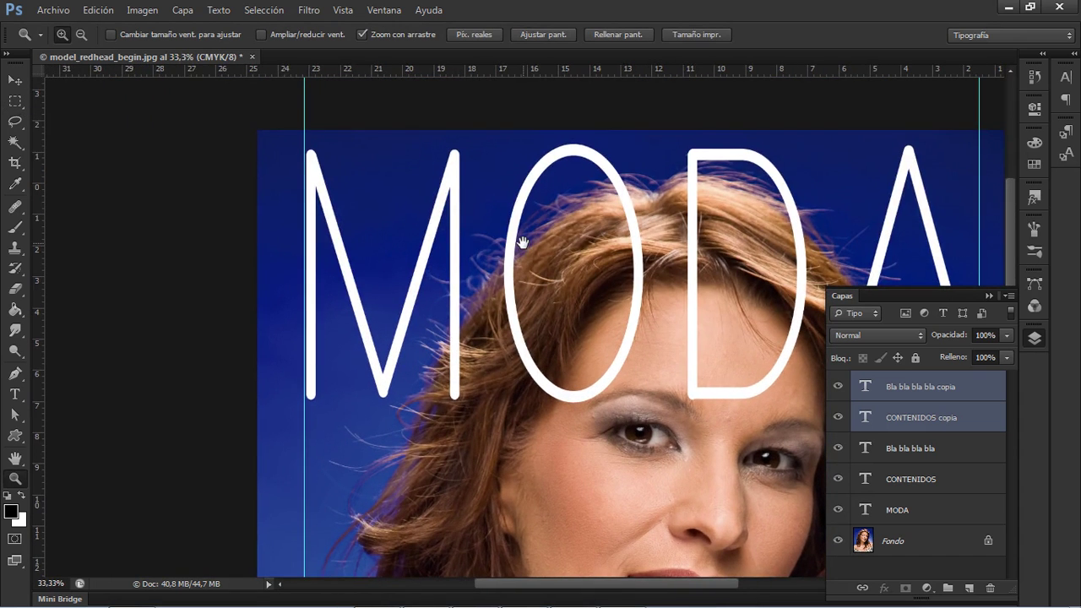
click(386, 183)
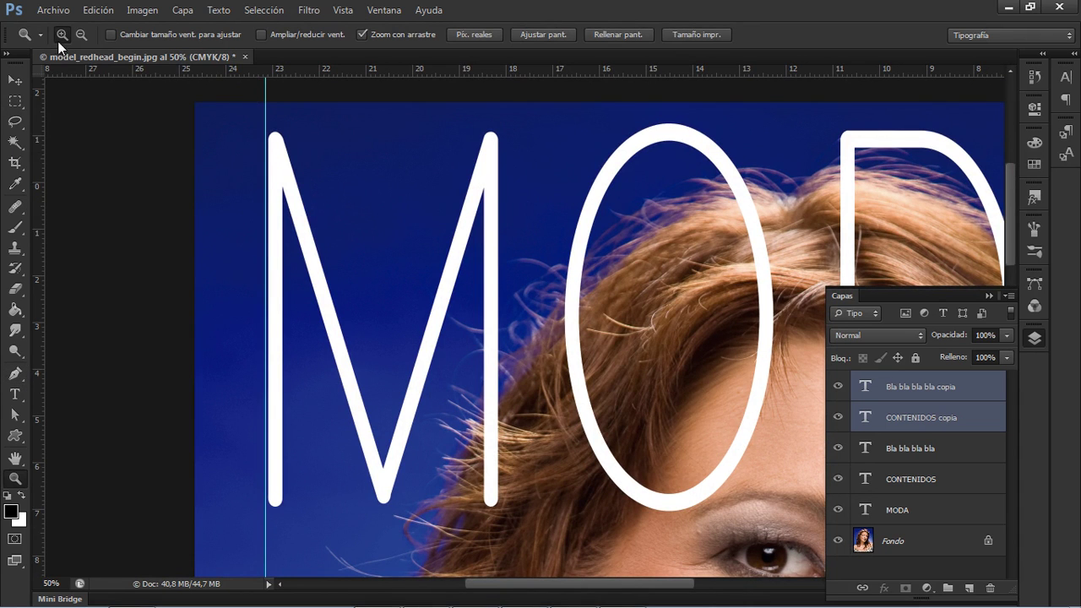
drag(42, 74, 160, 150)
- Move the MODA title straight down so the top of its letters meets the upper margin guide
key(v)
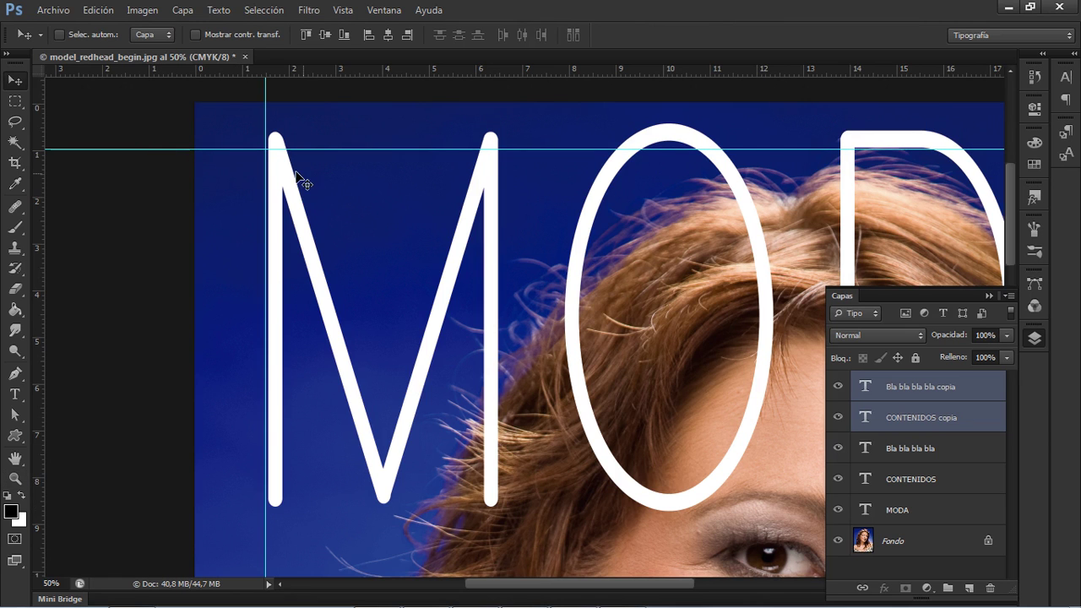
ctrl+click(284, 169)
key(shift+Down)
key(shift+Down)
key(shift+Down)
key(shift+Down)
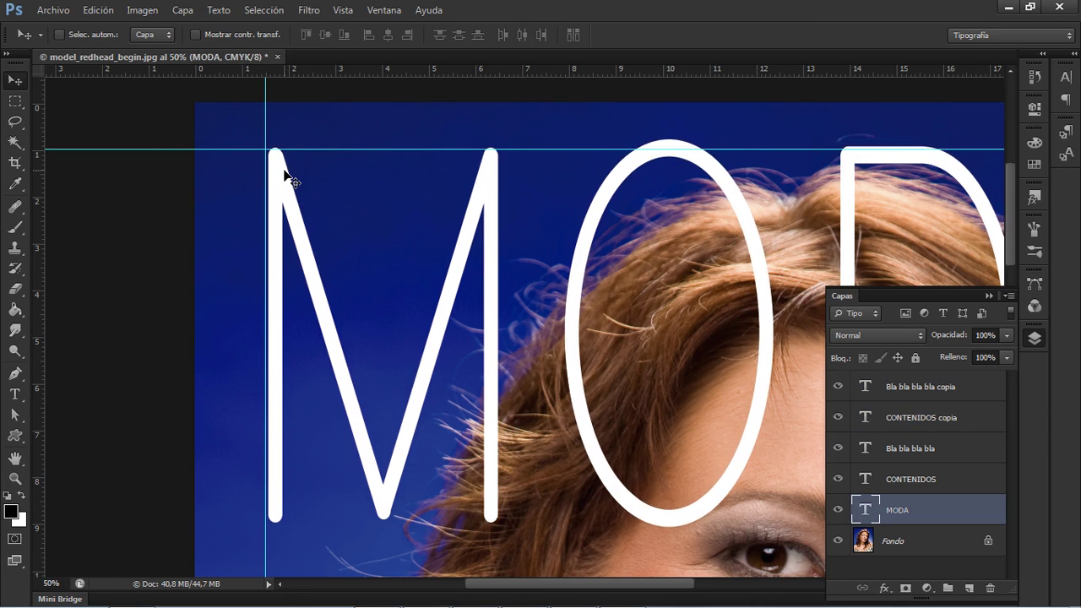
key(shift+Down)
key(z)
alt+click(382, 198)
alt+click(382, 197)
alt+click(383, 198)
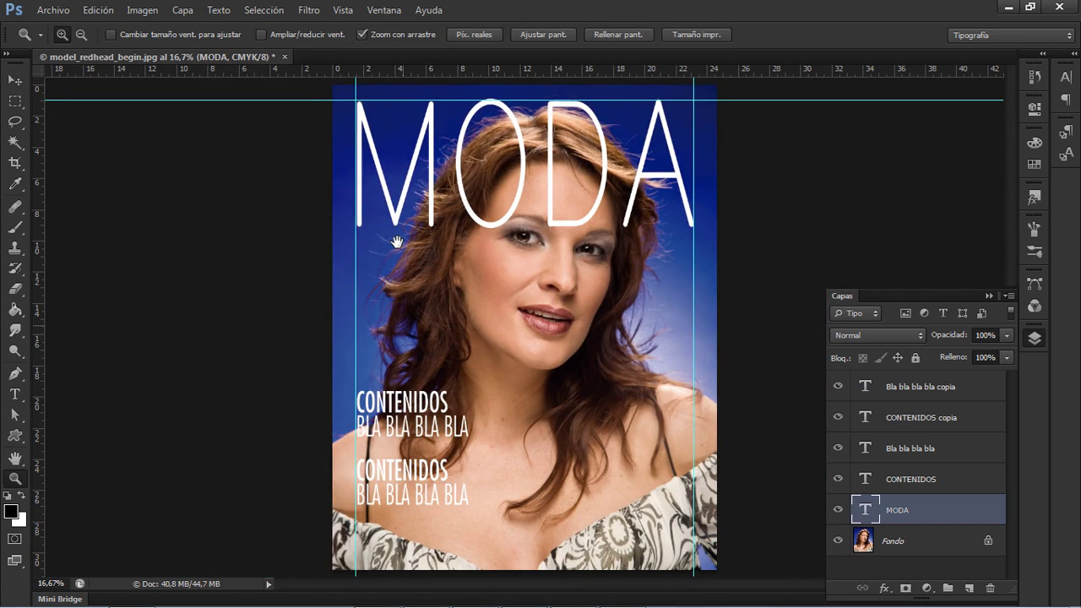
- Set the ruler origin at the cover's bottom-left corner
key(v)
key(z)
click(435, 515)
click(437, 519)
key(space)
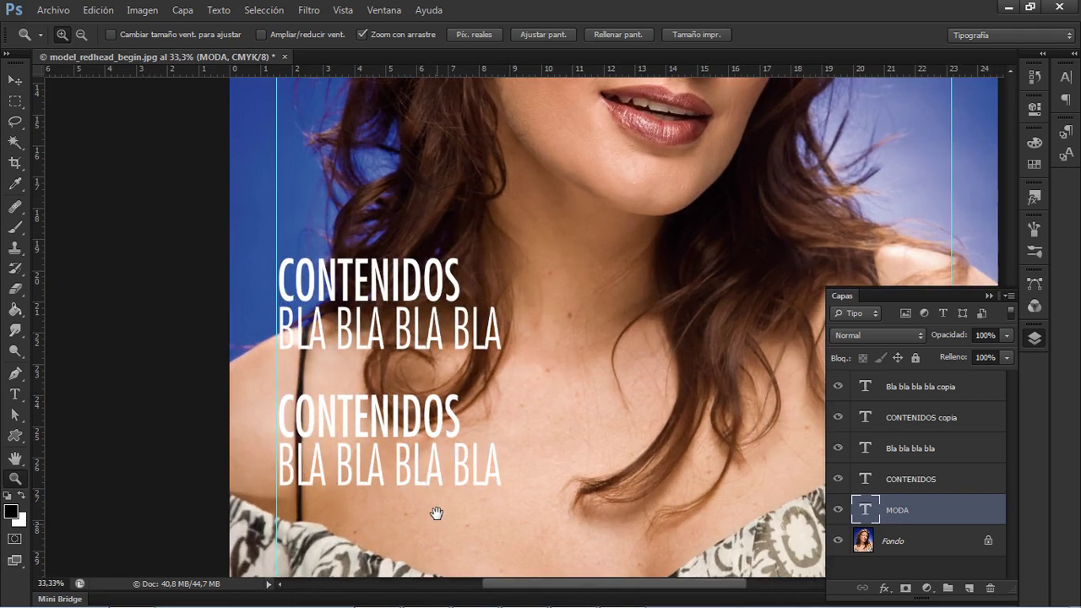
drag(435, 513, 434, 463)
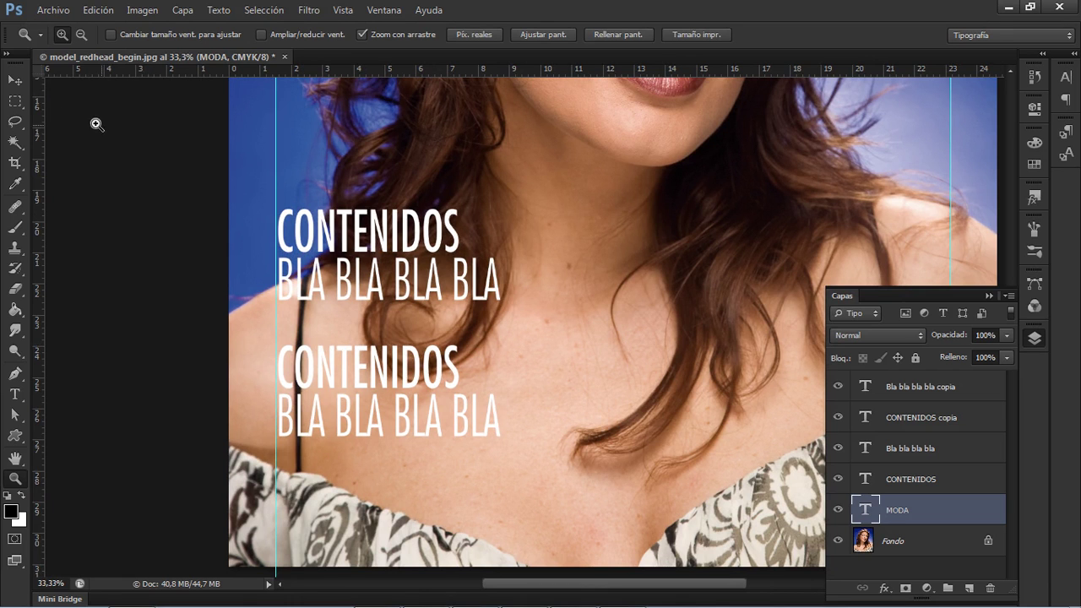
drag(38, 71, 230, 568)
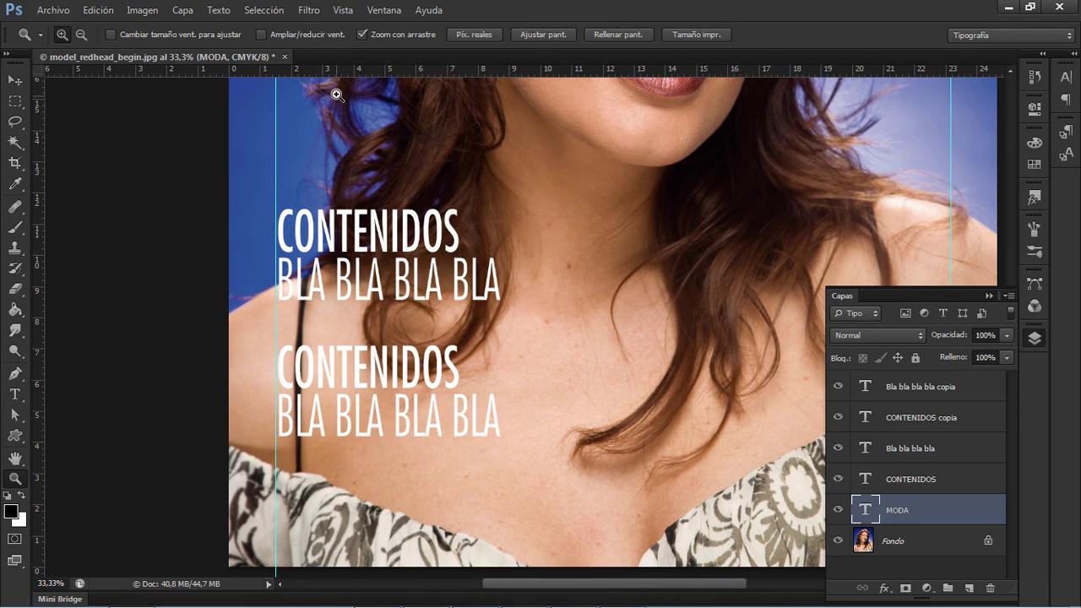
- Add a horizontal margin guide 1 cm above the cover's bottom edge
drag(351, 74, 332, 537)
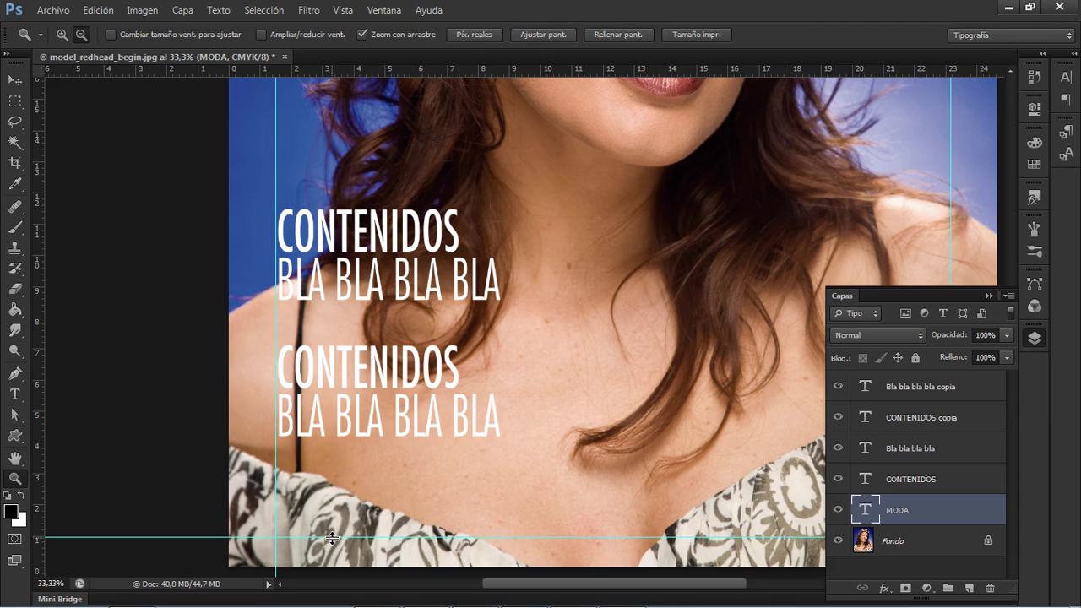
alt+click(332, 537)
alt+click(332, 538)
alt+click(332, 538)
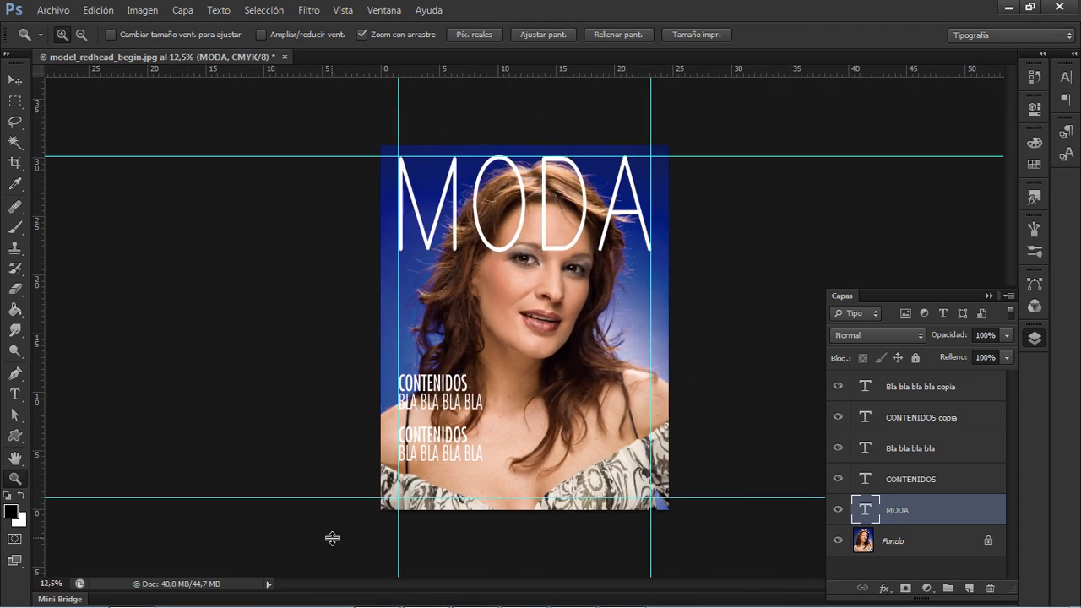
click(15, 101)
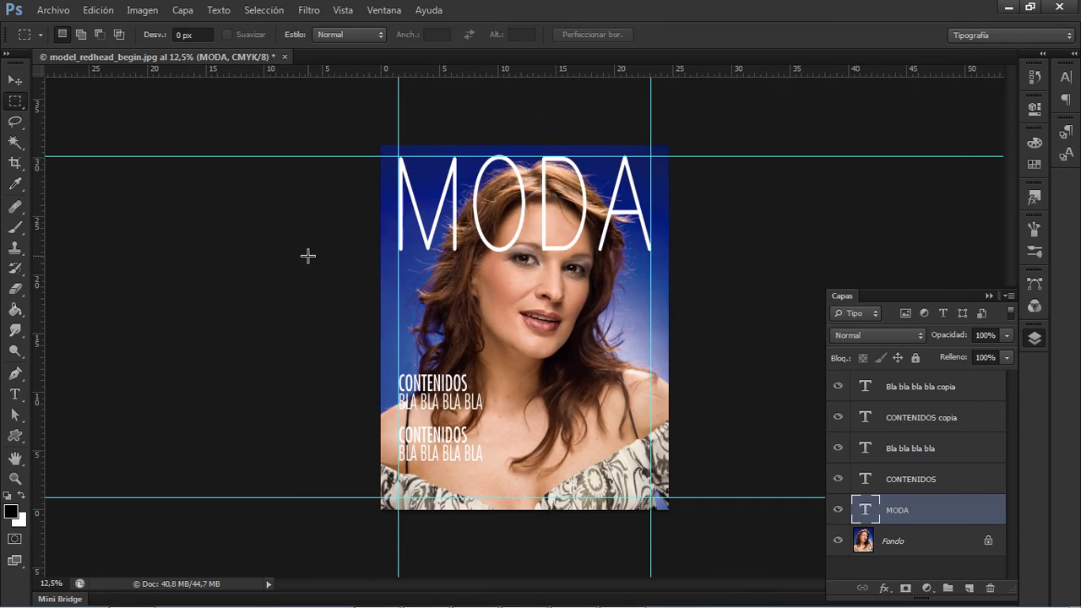
- Save the cover as a TIFF file named "Portada Revitsta CMYK" in the IMGS folder, with layers included
key(ctrl+shift+s)
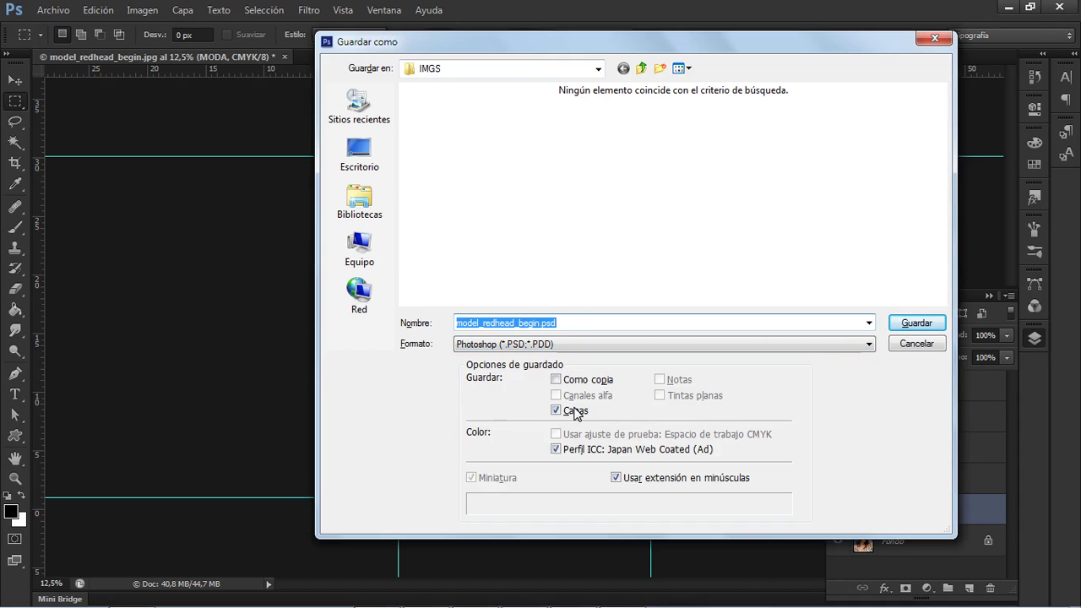
click(575, 346)
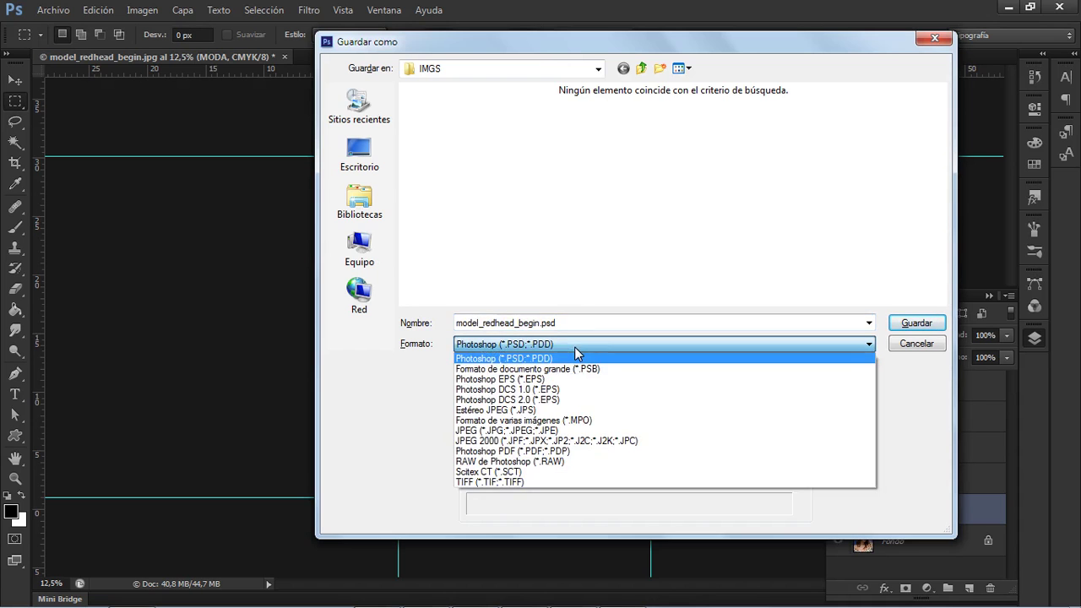
click(545, 481)
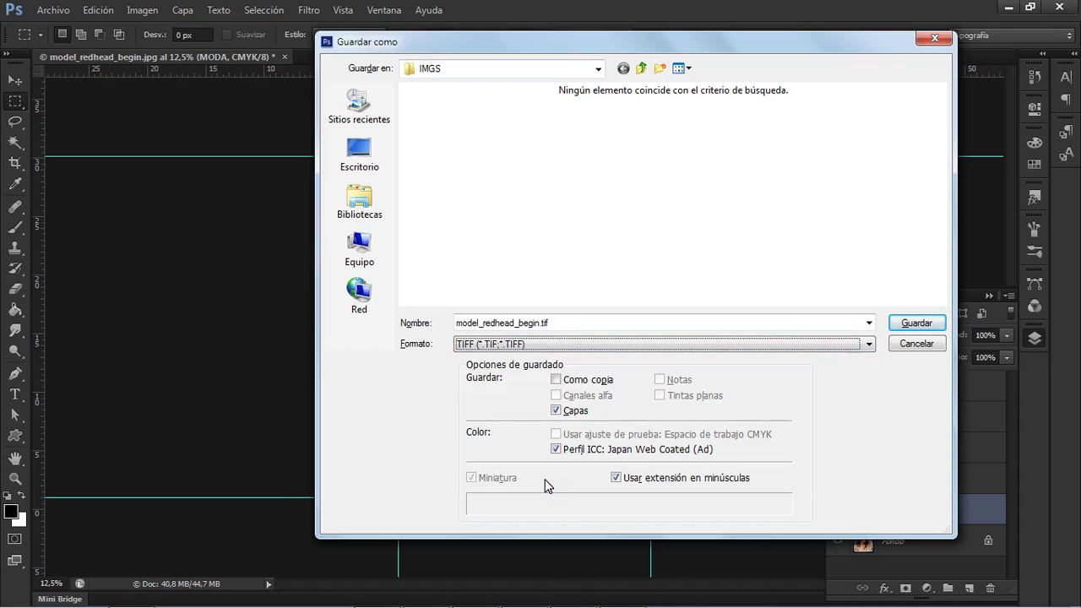
double_click(535, 324)
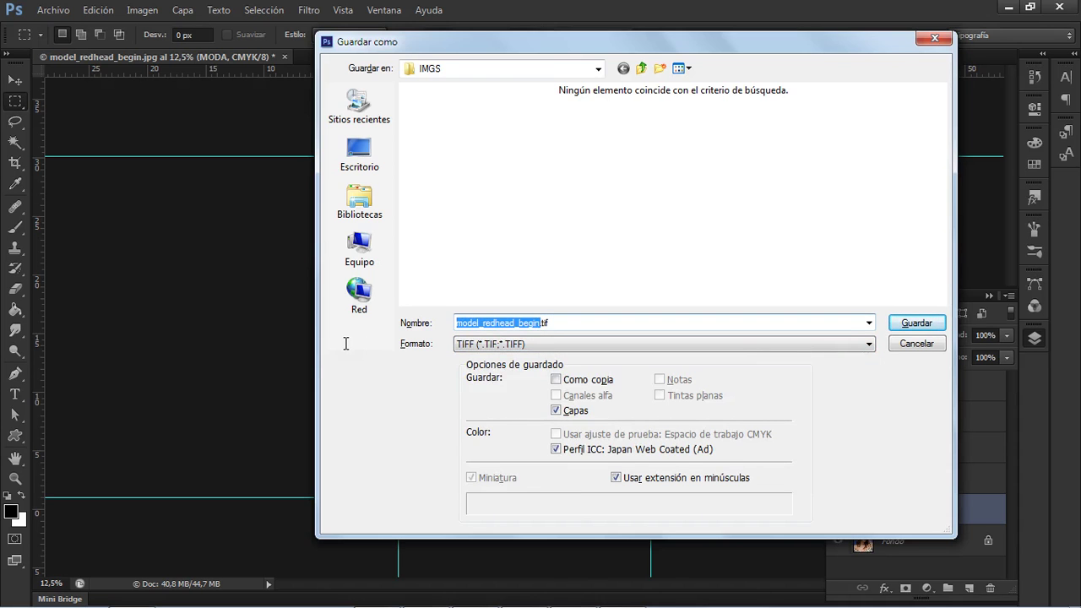
text(Portada Re)
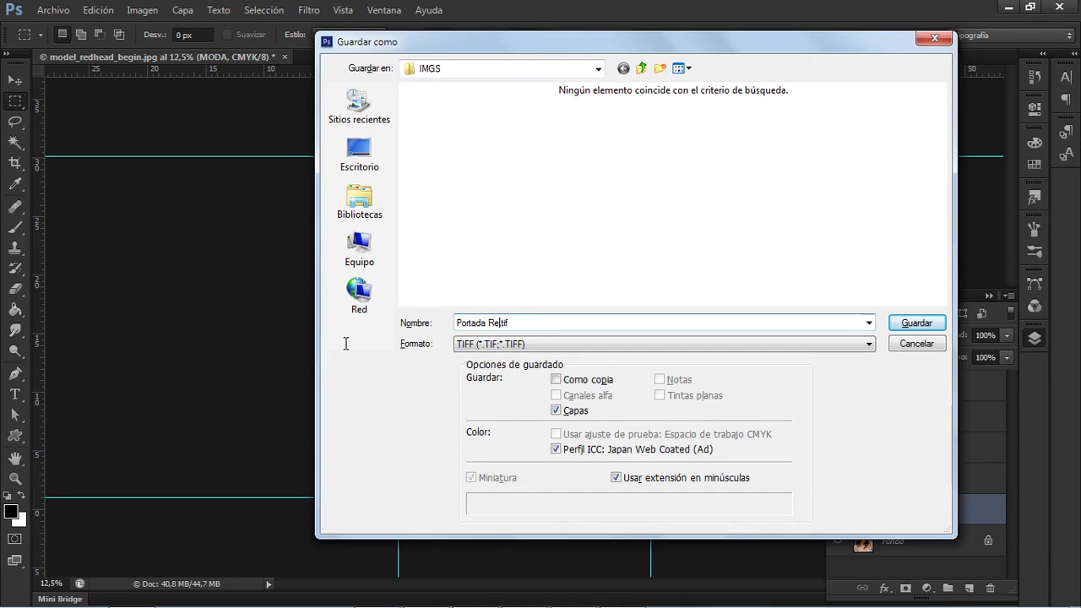
text(vitsta CMYK)
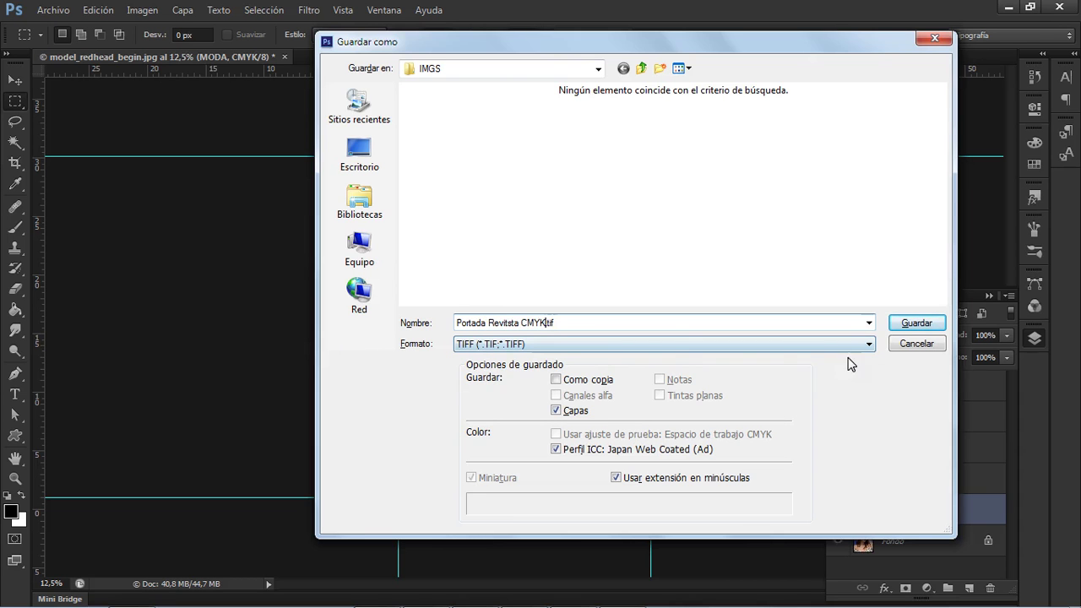
click(908, 326)
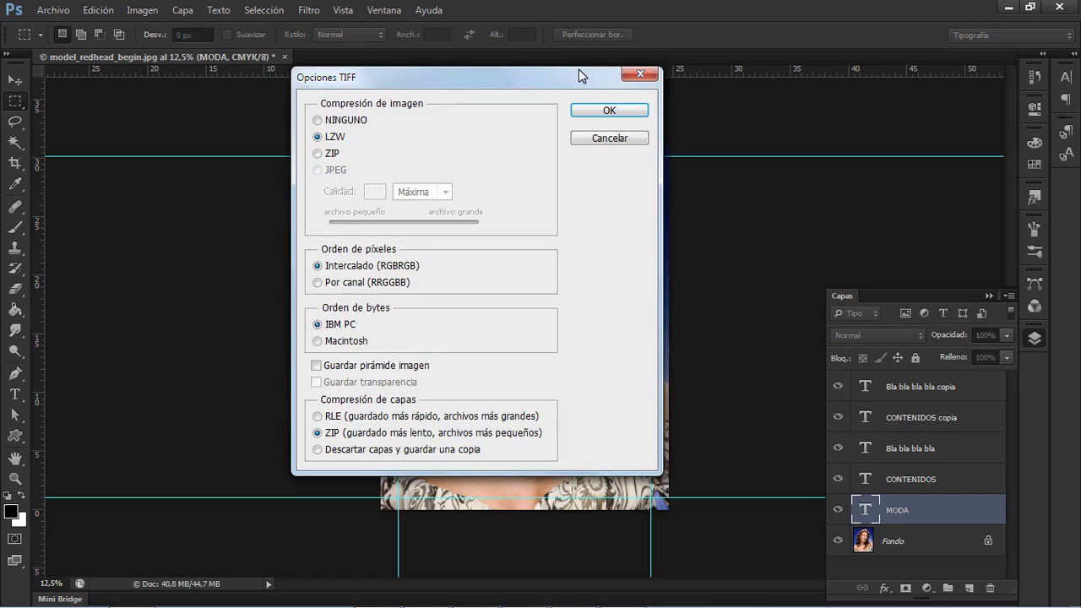
- Accept the TIFF options with LZW image compression, IBM PC byte order and ZIP layer compression, including the layers
drag(572, 79, 348, 201)
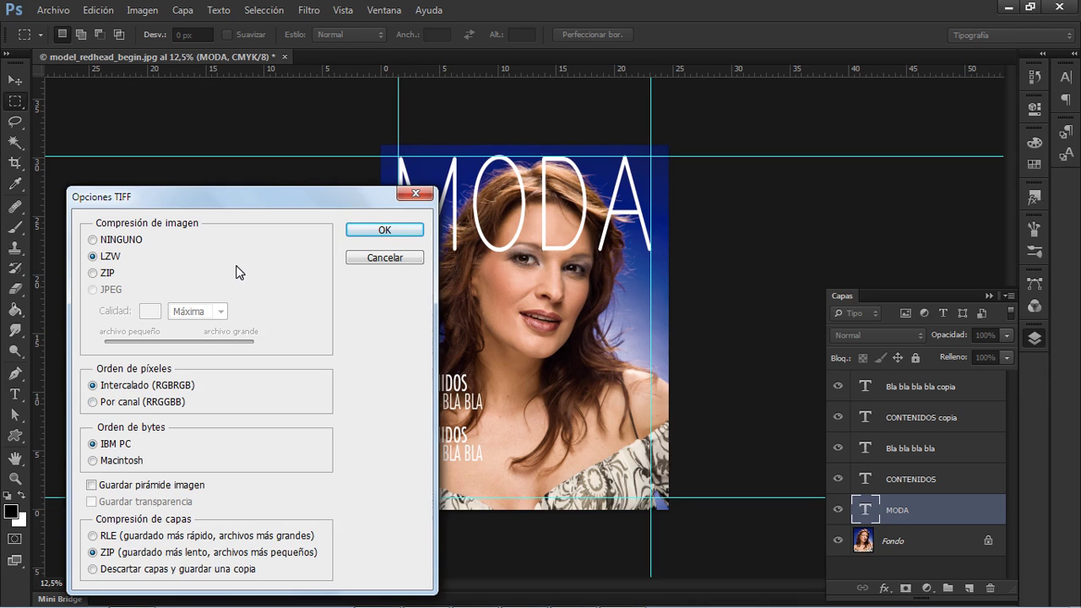
drag(237, 201, 244, 71)
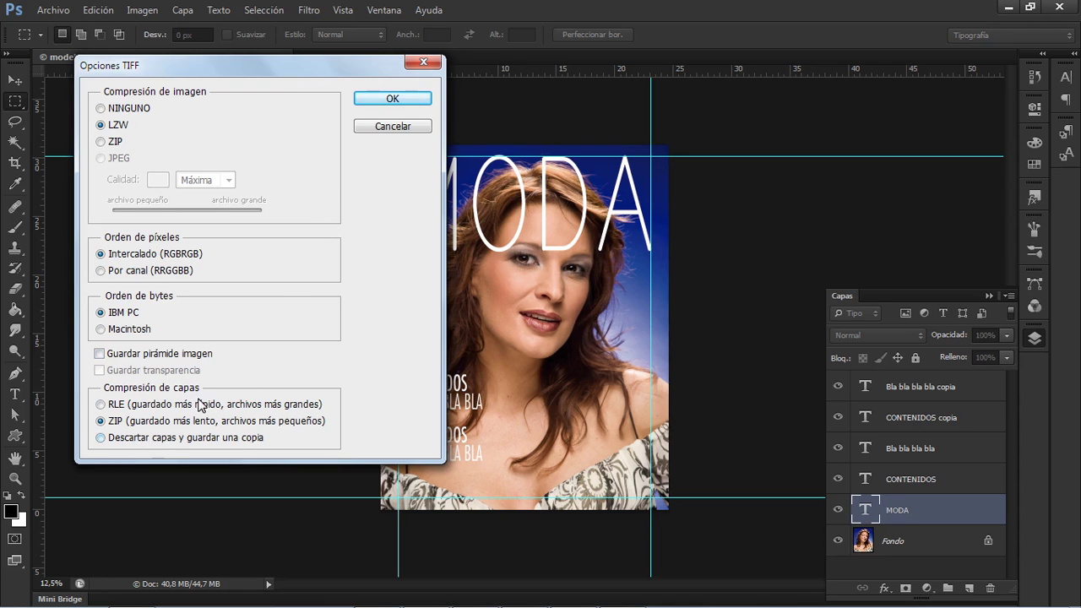
click(377, 100)
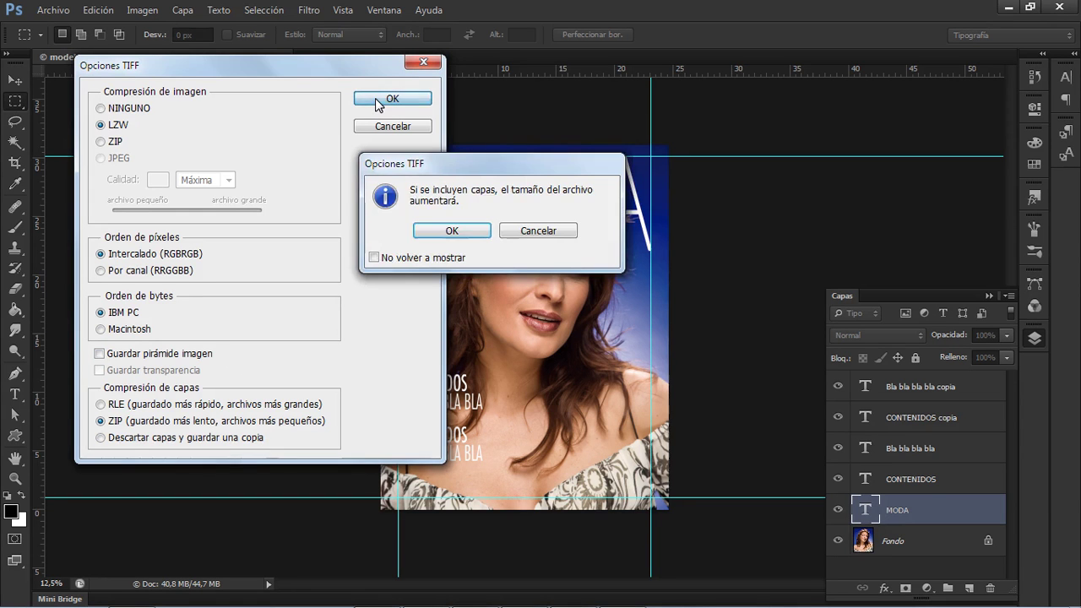
click(468, 233)
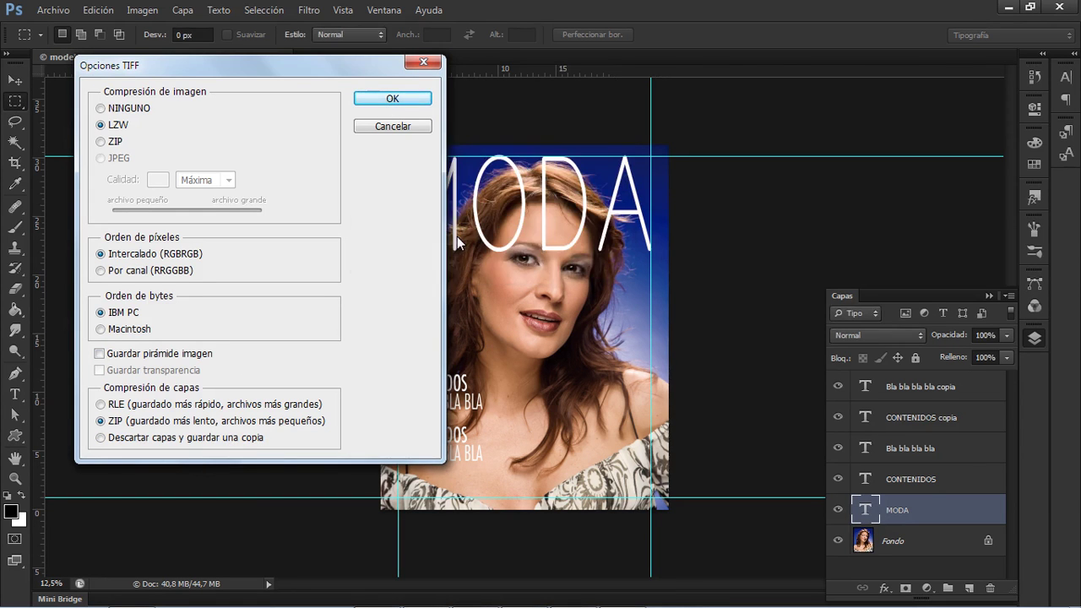
- Start a new document using the US paper preset at Legal size, with dimensions in centimetres
click(59, 10)
click(70, 29)
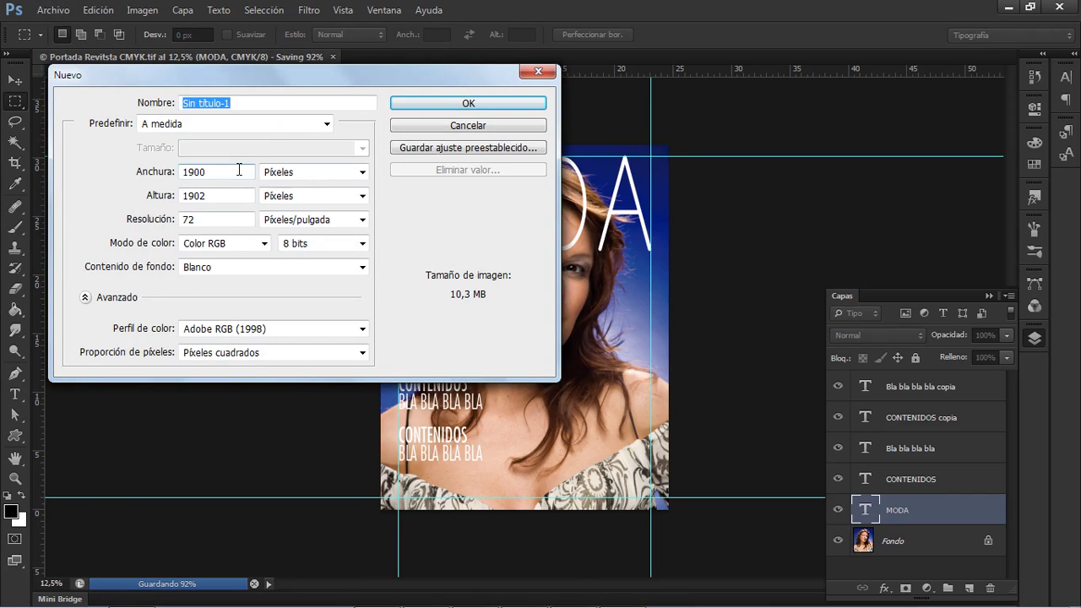
click(265, 123)
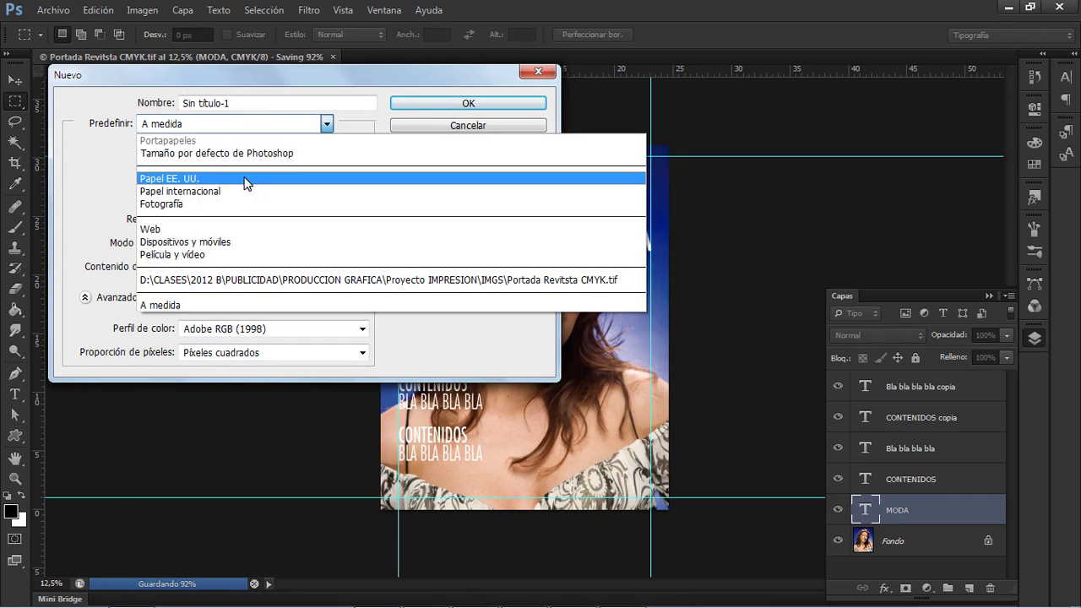
click(245, 182)
click(245, 148)
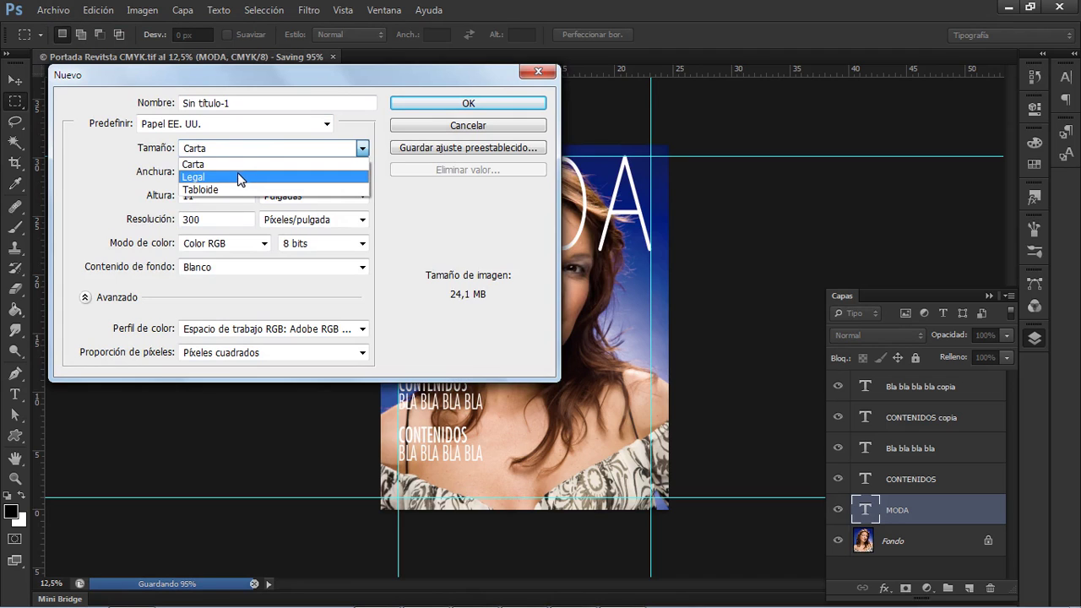
click(240, 183)
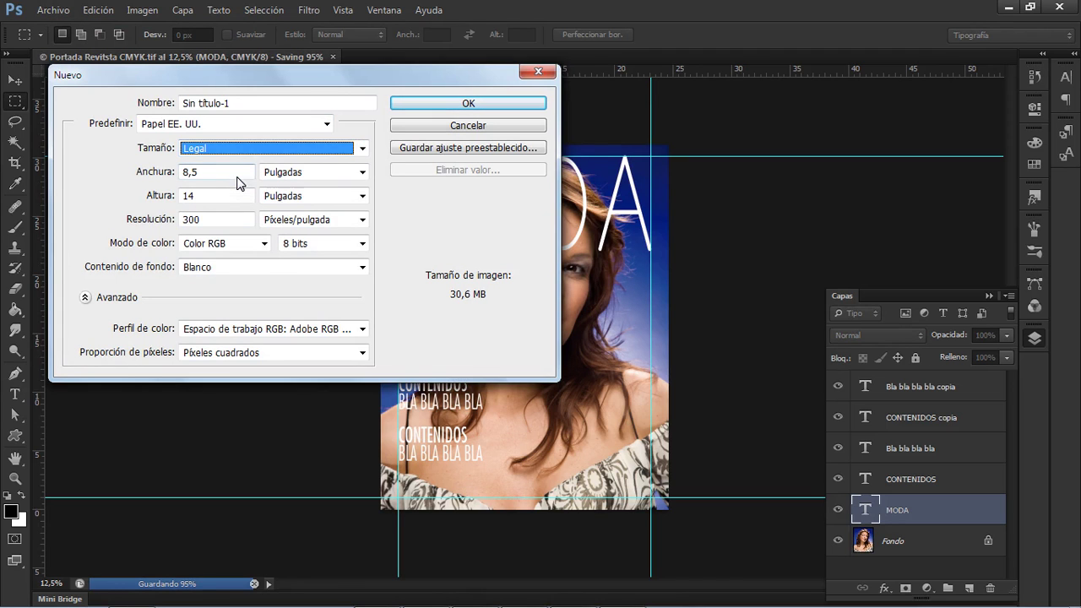
click(285, 173)
click(280, 214)
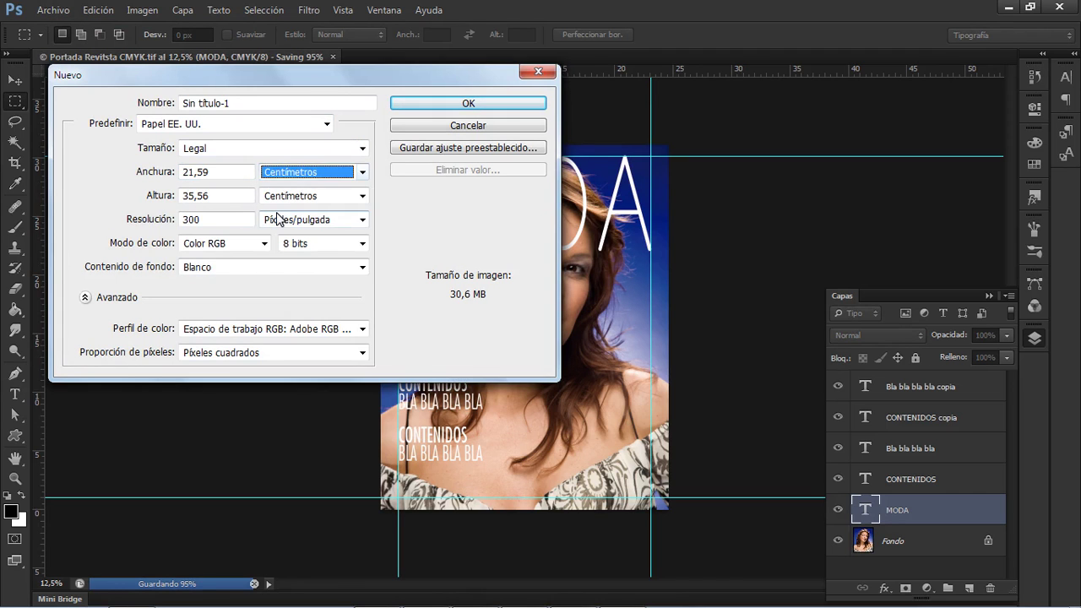
key(alt+Tab)
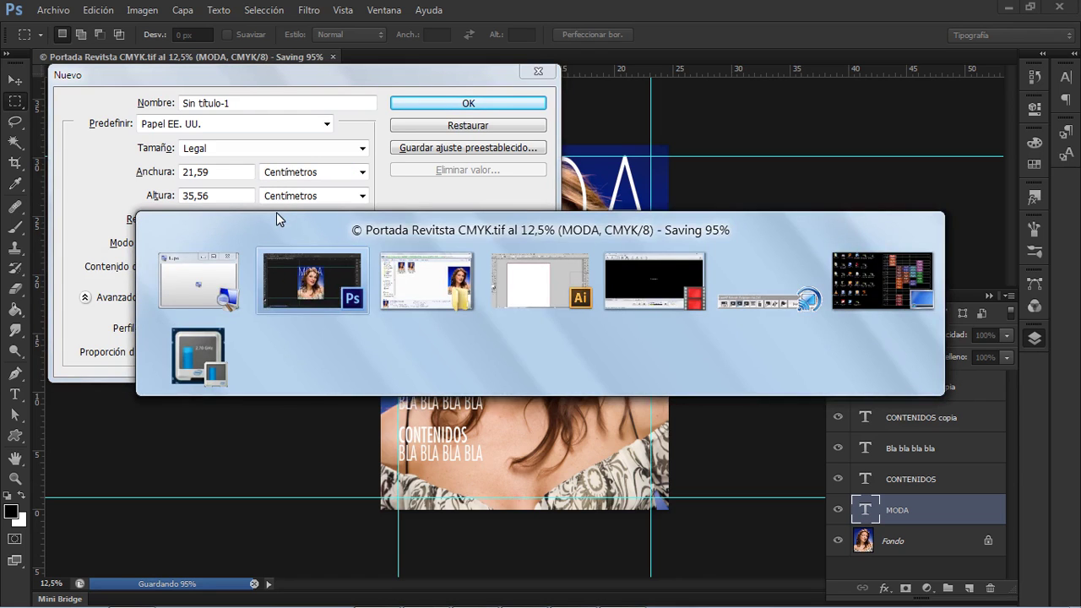
key(alt+Tab)
key(alt+Tab)
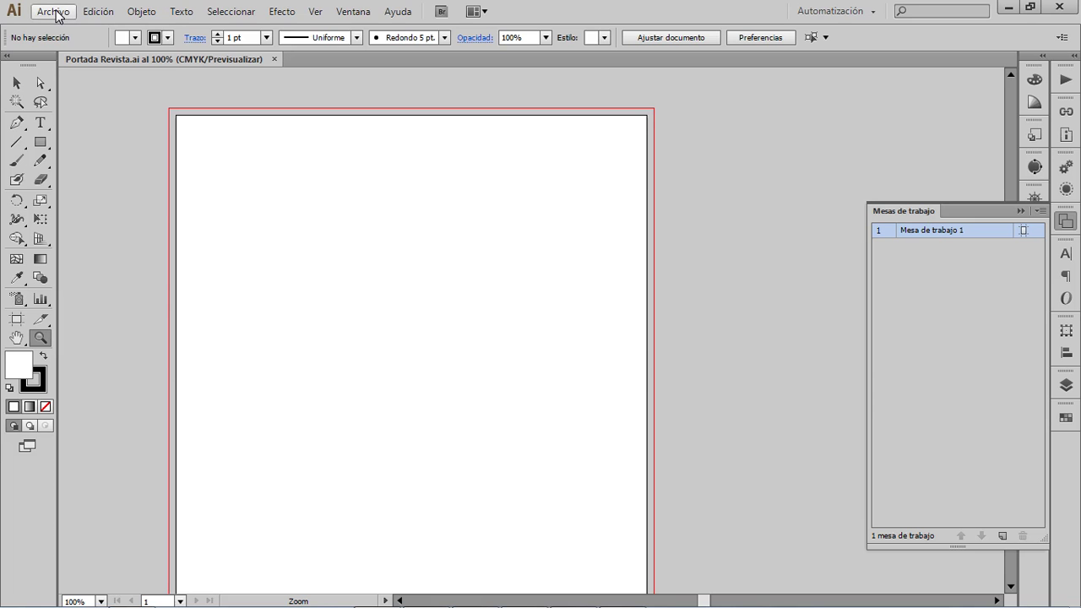
click(14, 321)
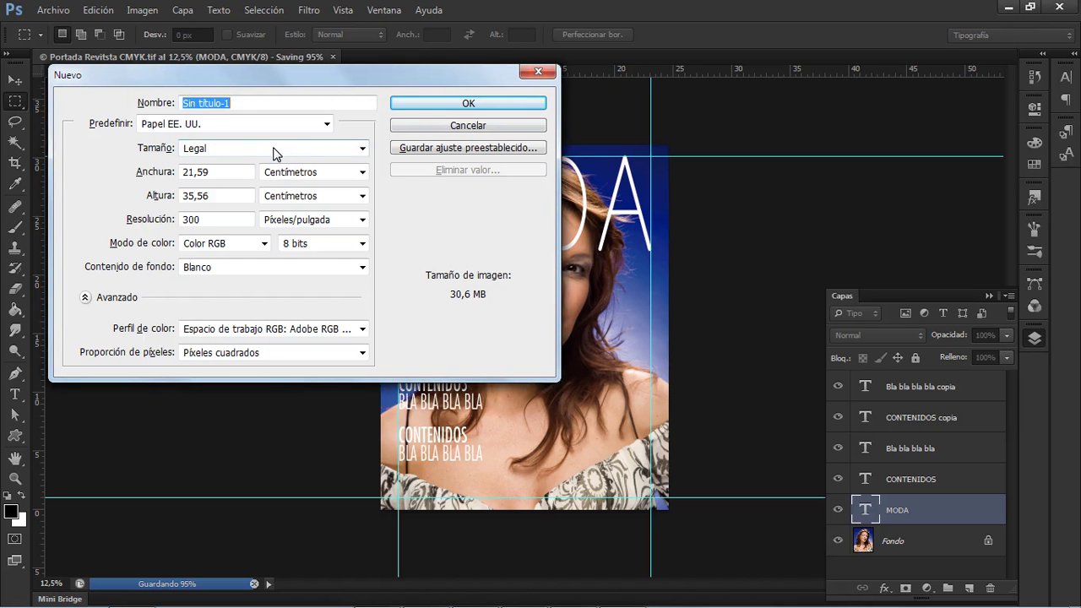
click(274, 150)
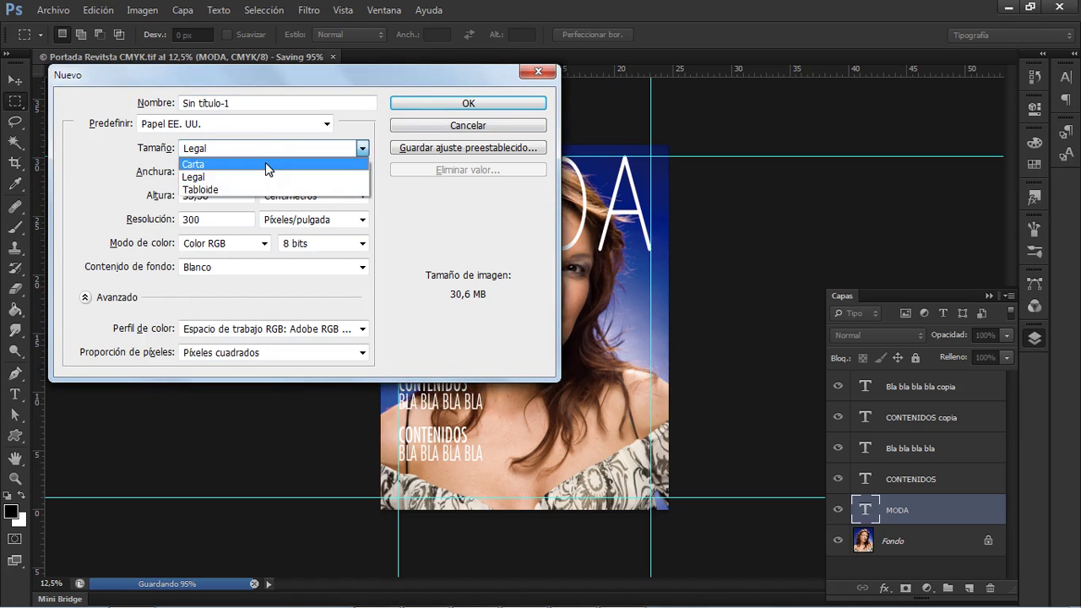
click(131, 183)
- Create the new document from the international paper preset at A4 size in CMYK color mode
click(218, 124)
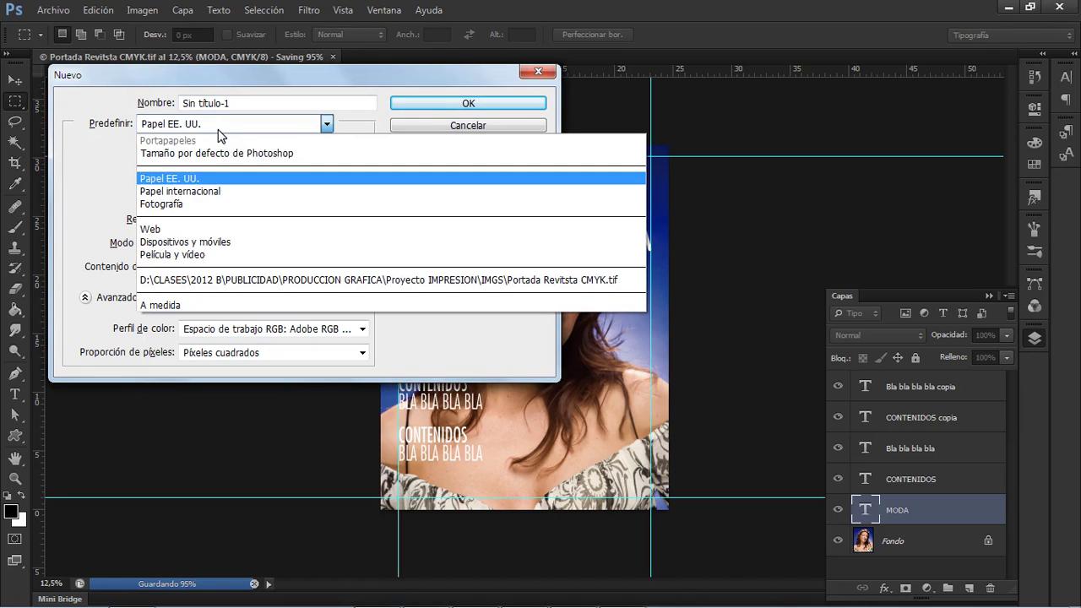
click(205, 191)
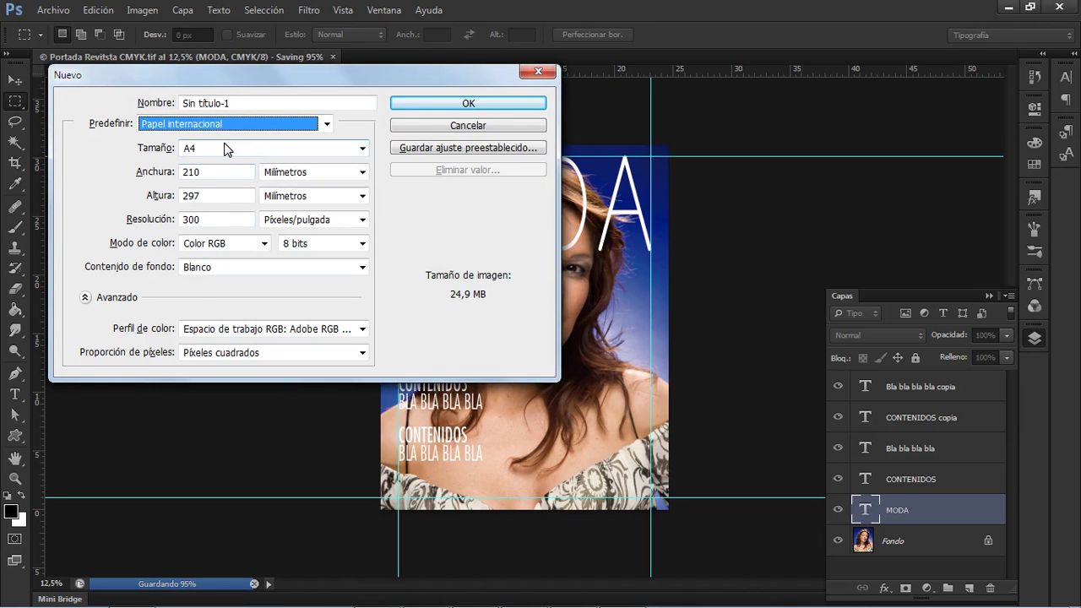
click(226, 148)
click(148, 145)
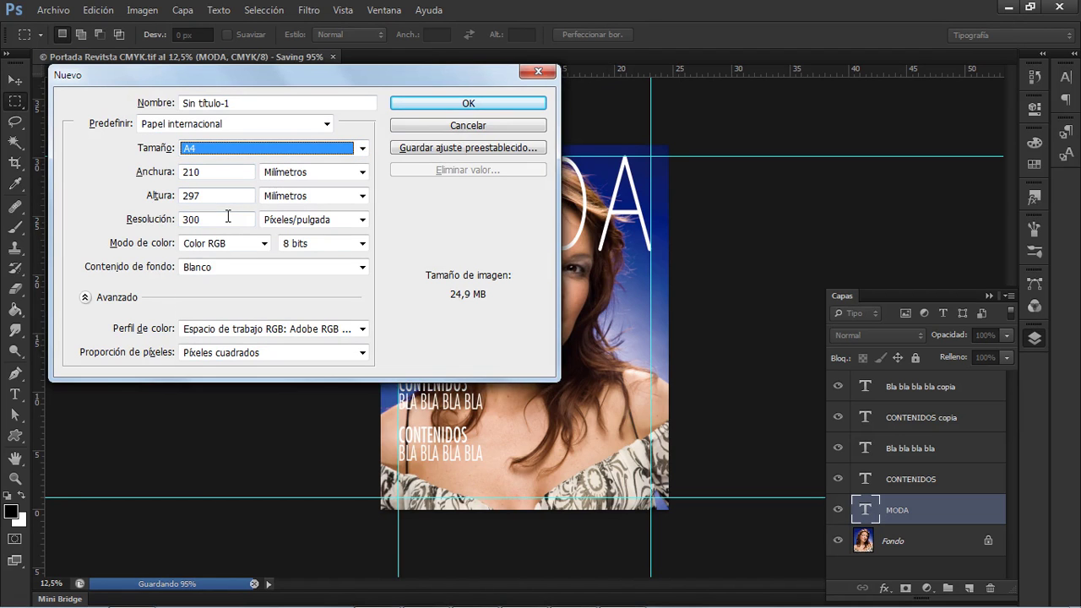
click(264, 243)
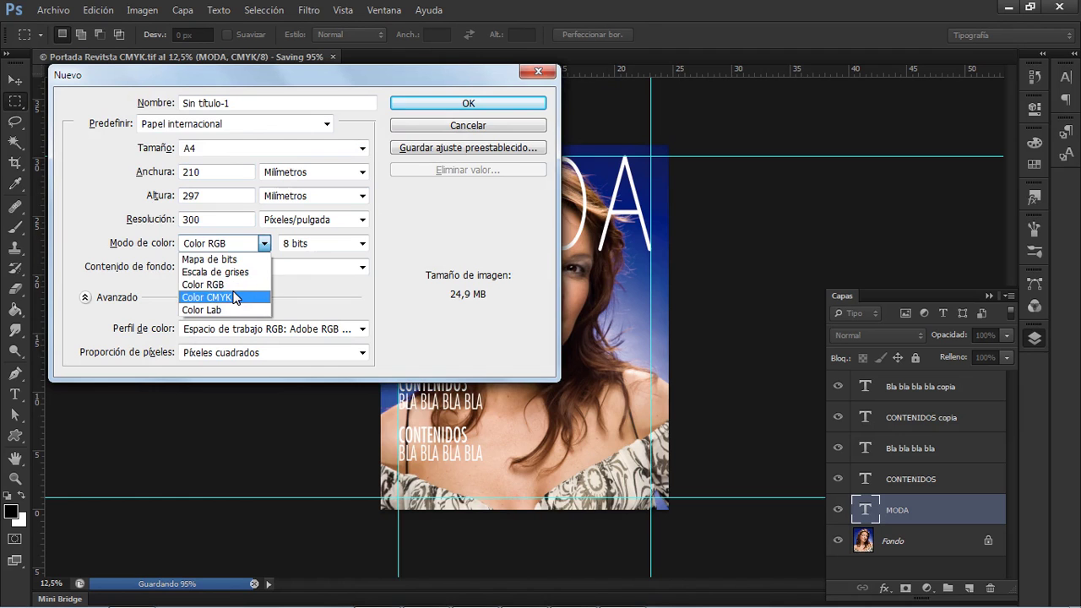
click(235, 297)
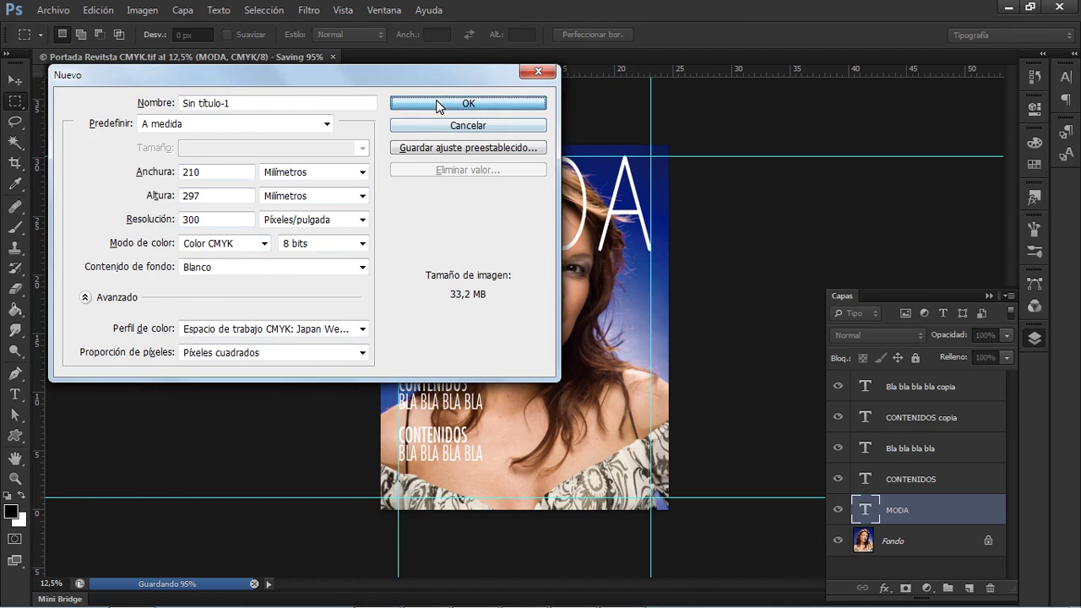
click(438, 105)
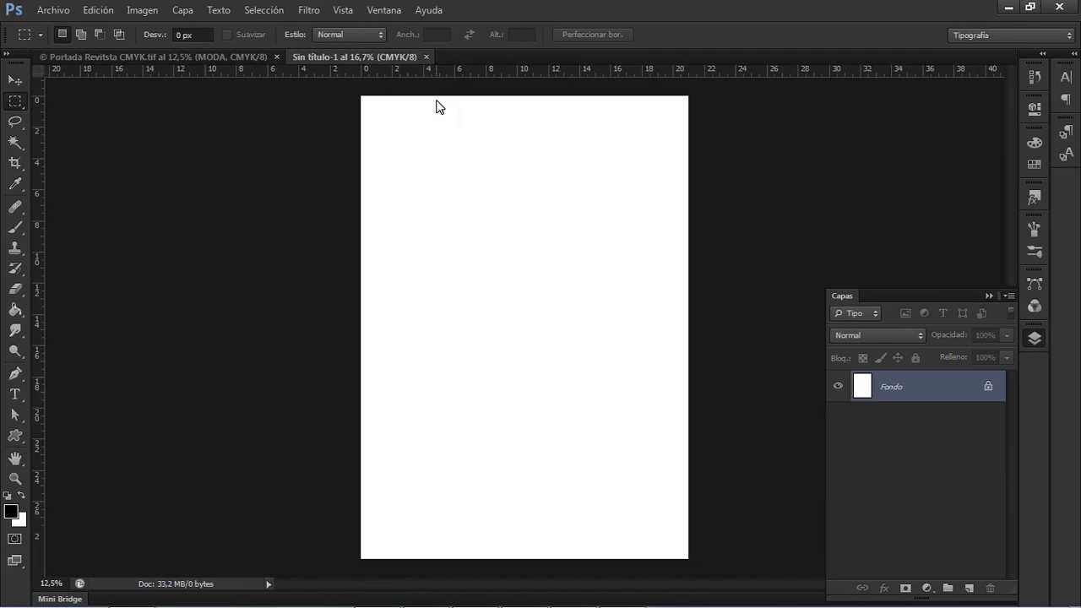
- Return to the Portada Revitsta CMYK.tif cover and select its Fondo layer for moving
click(197, 56)
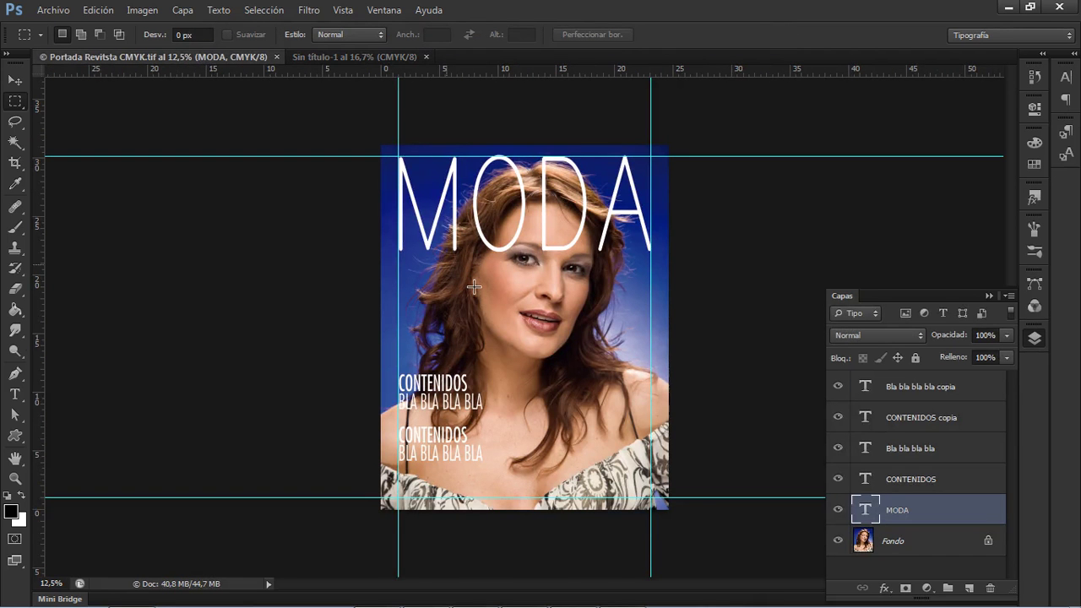
click(886, 544)
key(v)
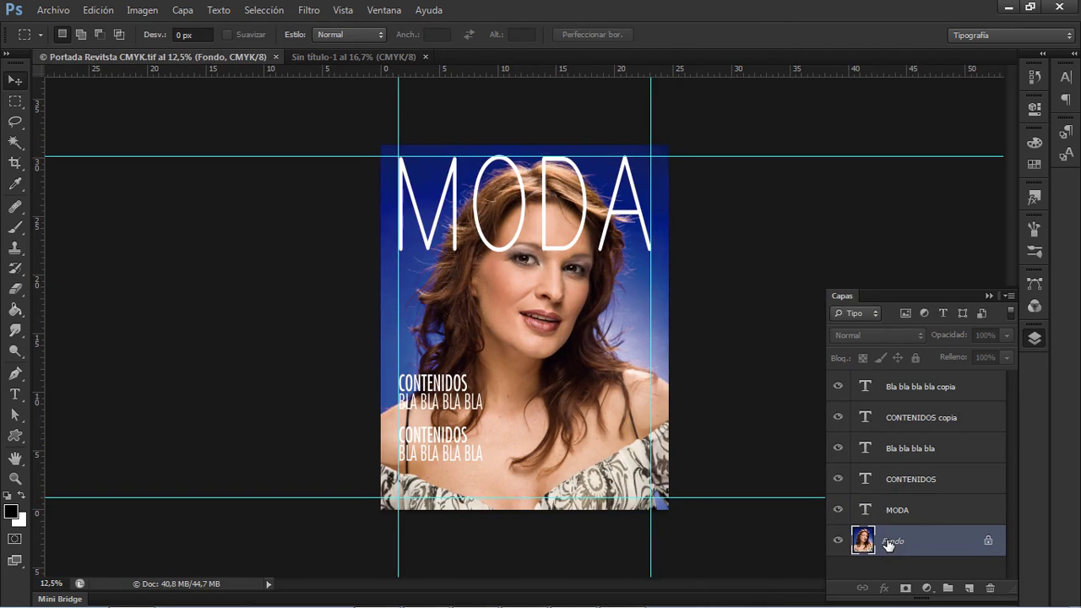
- Try to move the locked Fondo photo out of the cover toward the new document
drag(412, 266, 366, 103)
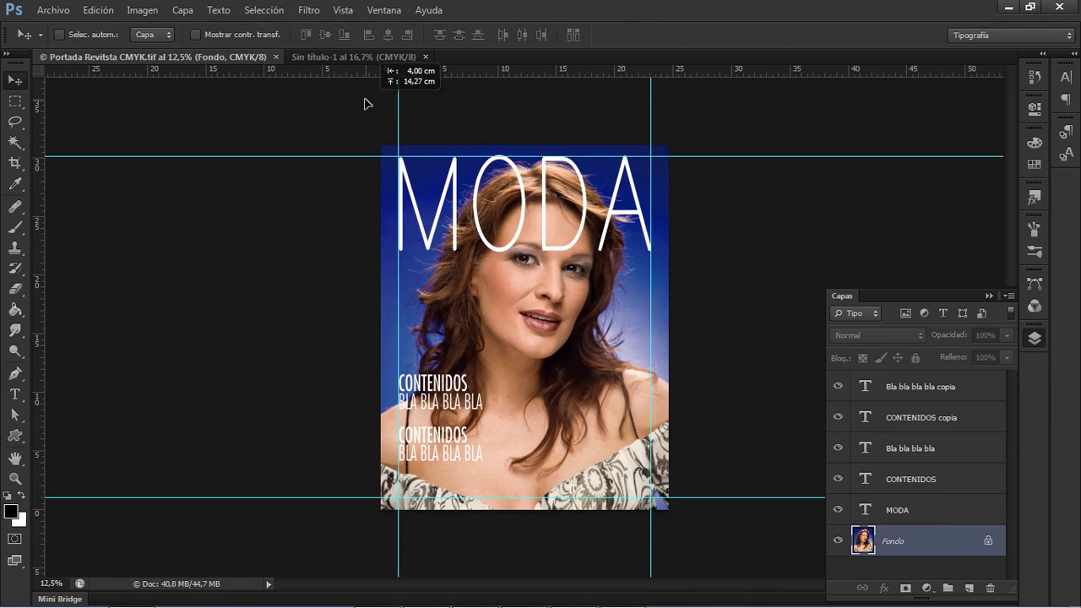
click(401, 157)
key(Return)
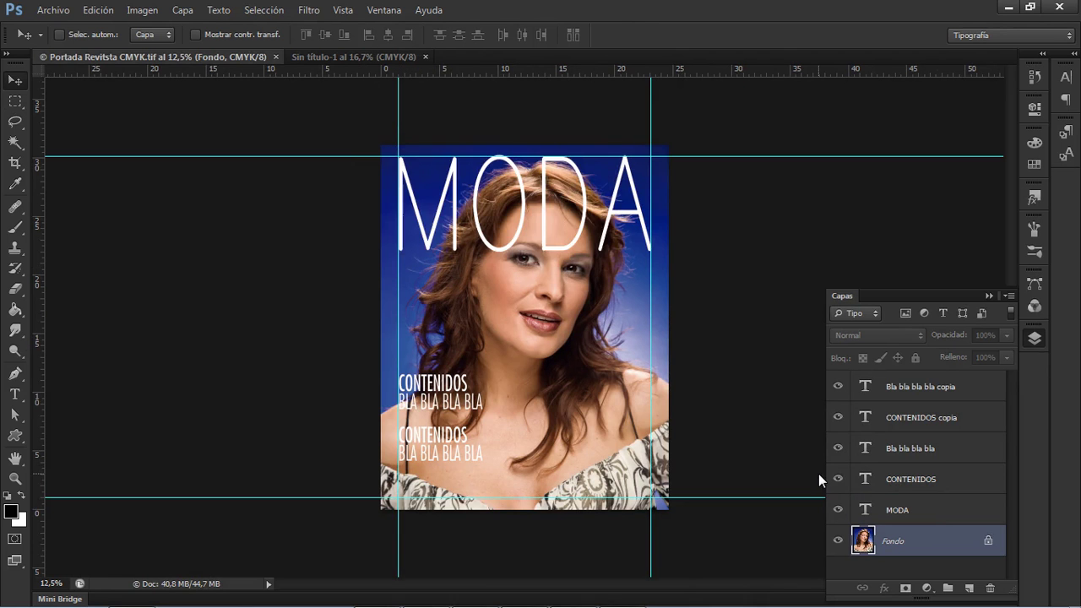
- Convert the Fondo background into a regular layer and copy it into the new A4 document, covering the whole page
double_click(919, 542)
key(Return)
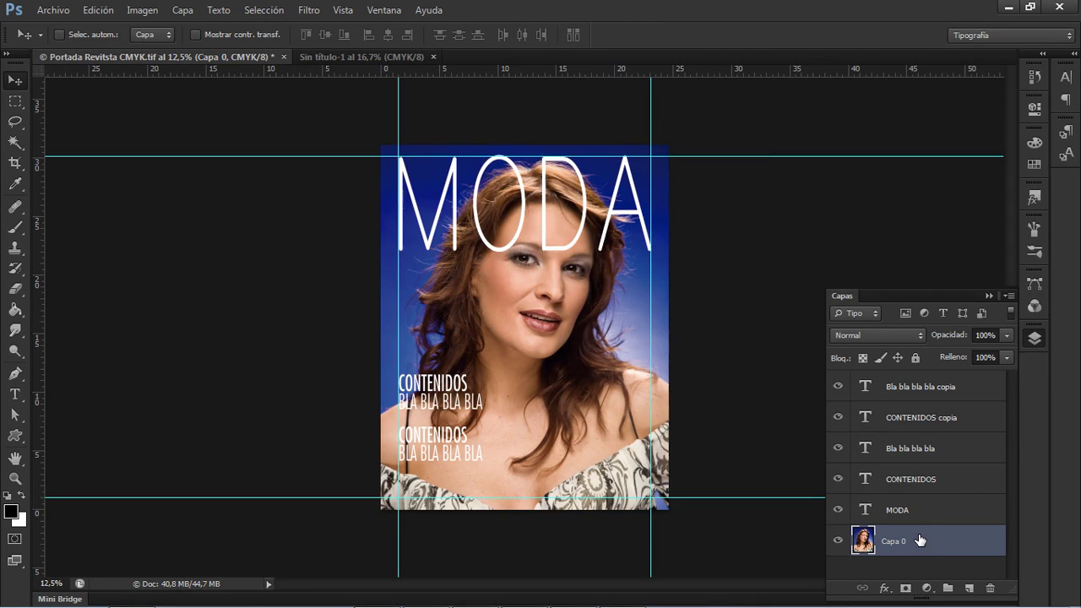
drag(924, 549, 358, 57)
drag(397, 225, 462, 234)
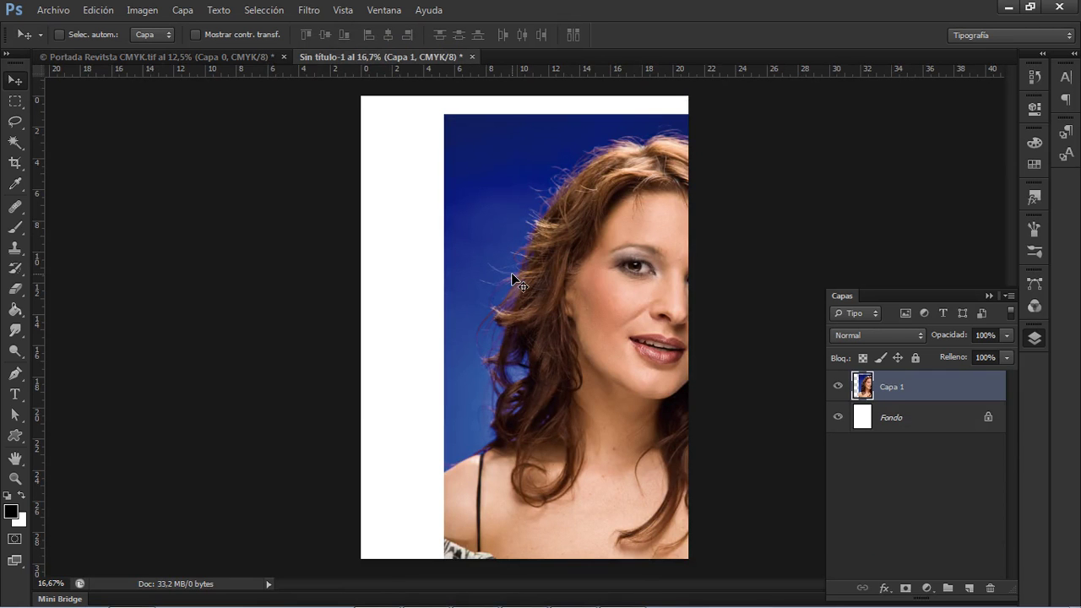
drag(470, 272, 399, 268)
- Check the photo's full bounds against the A4 page with Free Transform, then return to the cover document
key(z)
alt+click(399, 268)
key(ctrl+t)
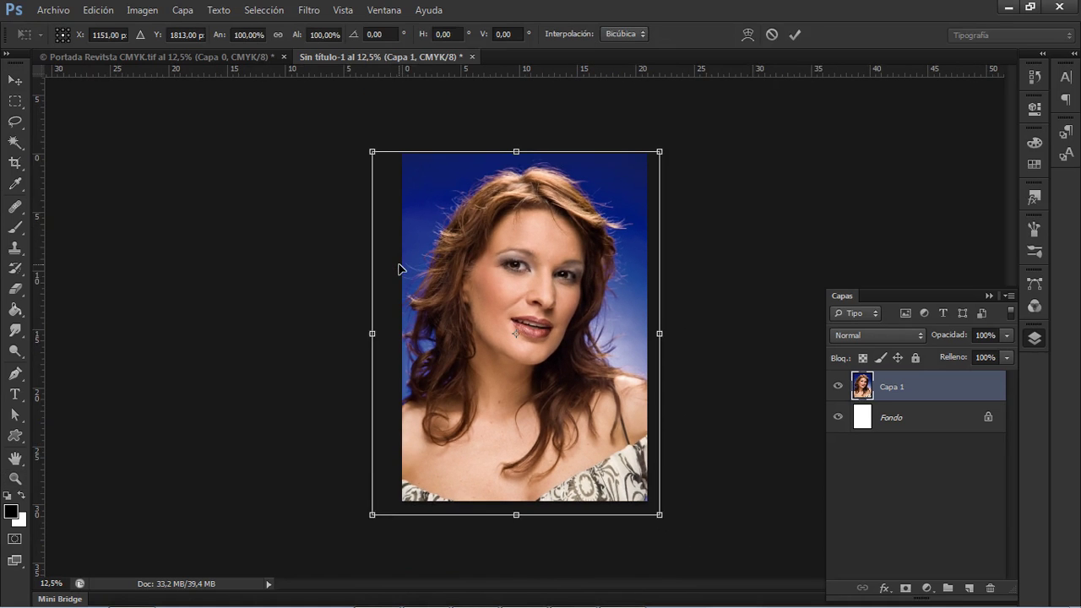
key(Escape)
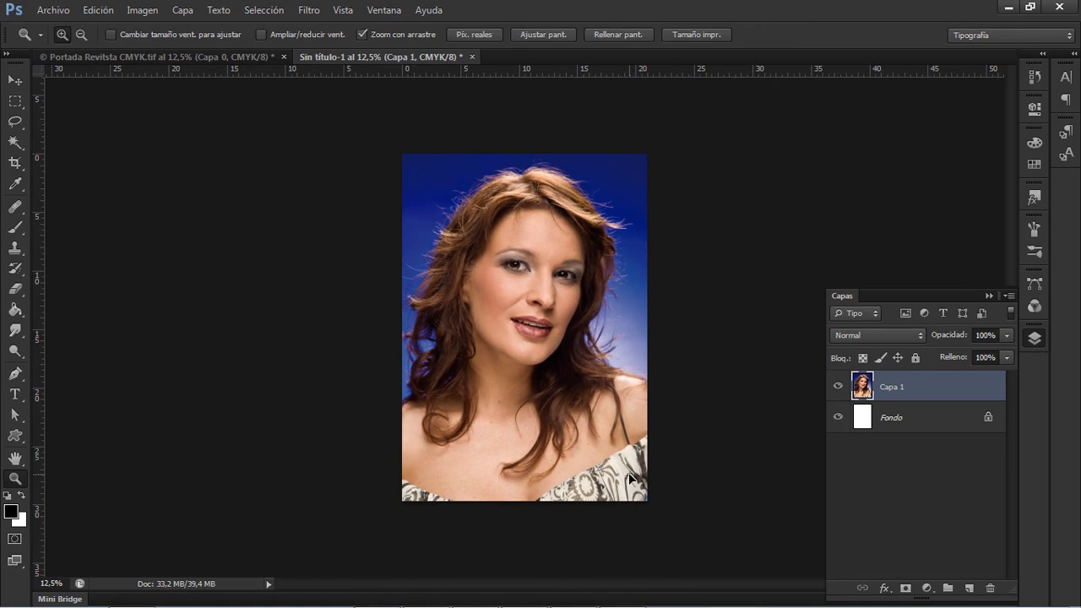
click(201, 61)
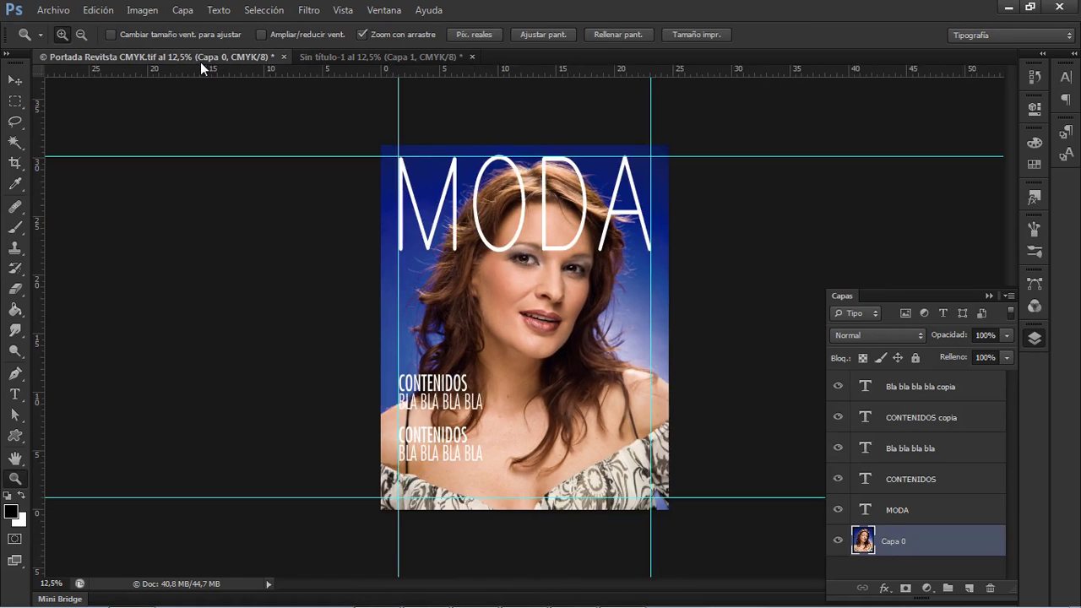
- Copy all five text layers, from MODA to Bla bla bla bla copia, from the cover into the A4 document over the photo
click(912, 513)
shift+click(920, 394)
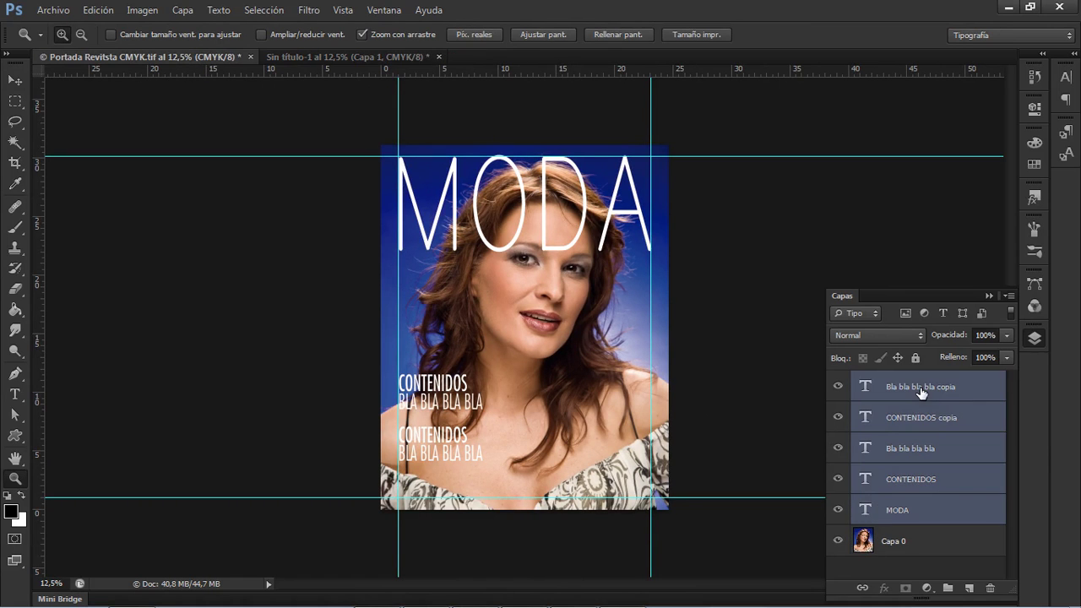
drag(920, 394, 377, 56)
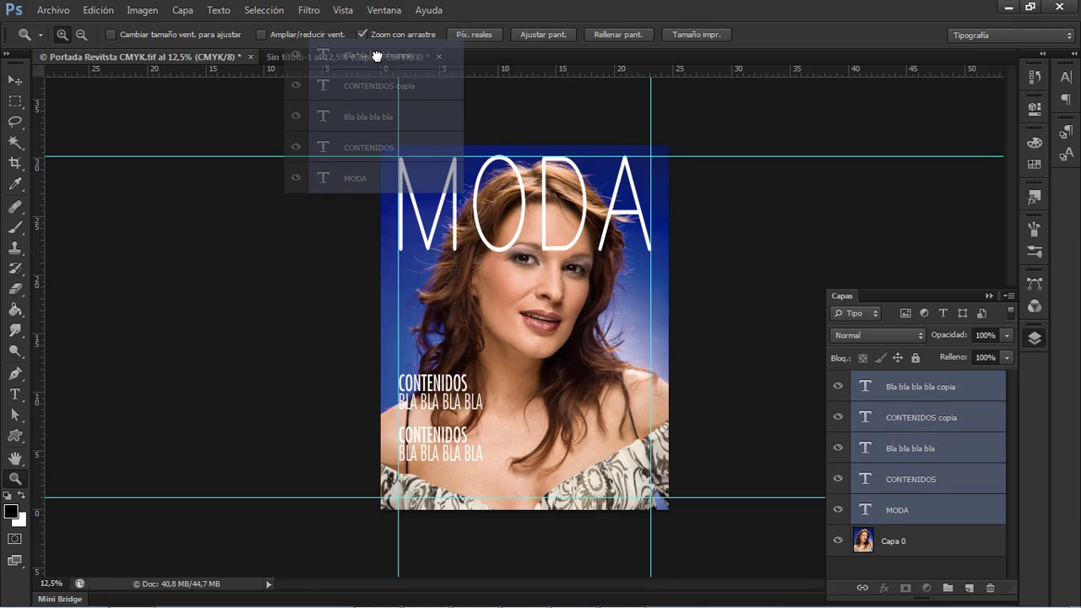
drag(376, 56, 377, 56)
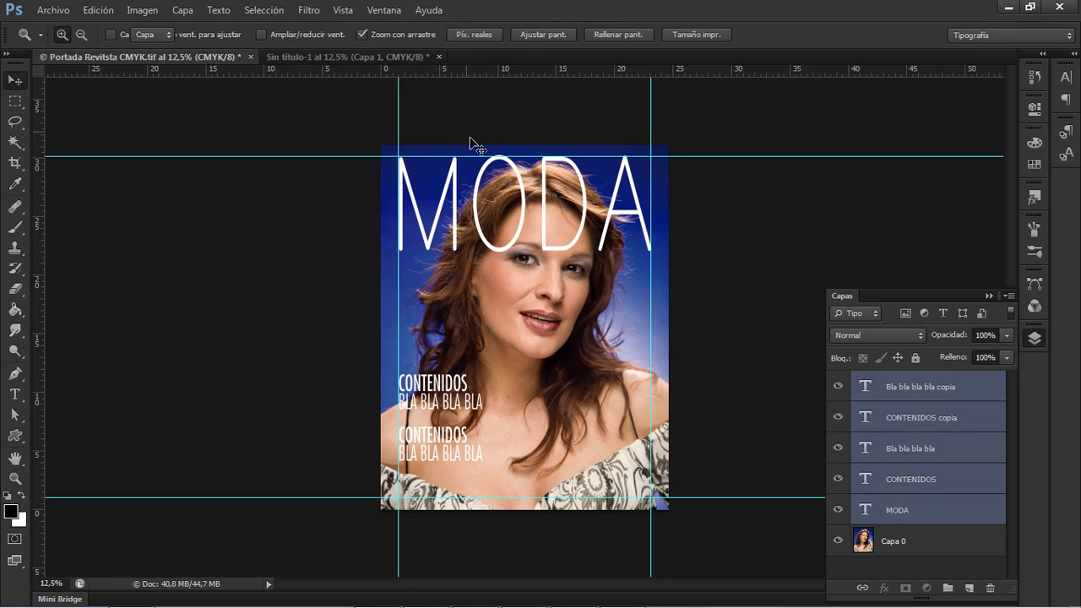
key(v)
mouse_move(456, 224)
mouse_down()
mouse_move(388, 63)
mouse_move(517, 306)
mouse_move(466, 222)
mouse_move(463, 235)
mouse_move(475, 234)
mouse_up()
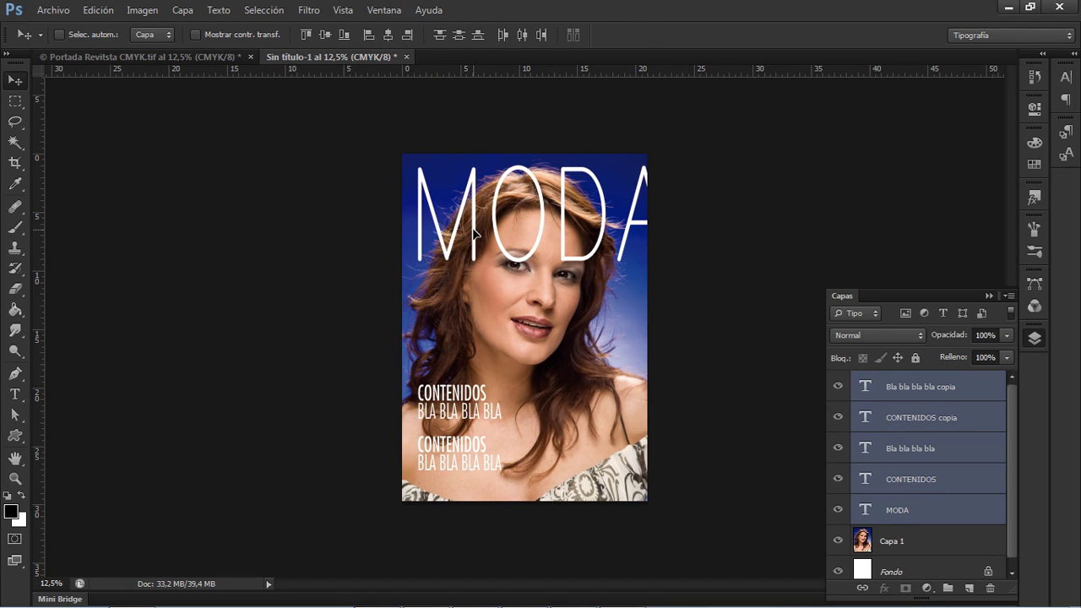
- Scale the five copied text layers down to about 87% so they fit within the A4 page width
key(ctrl+t)
drag(669, 522, 619, 489)
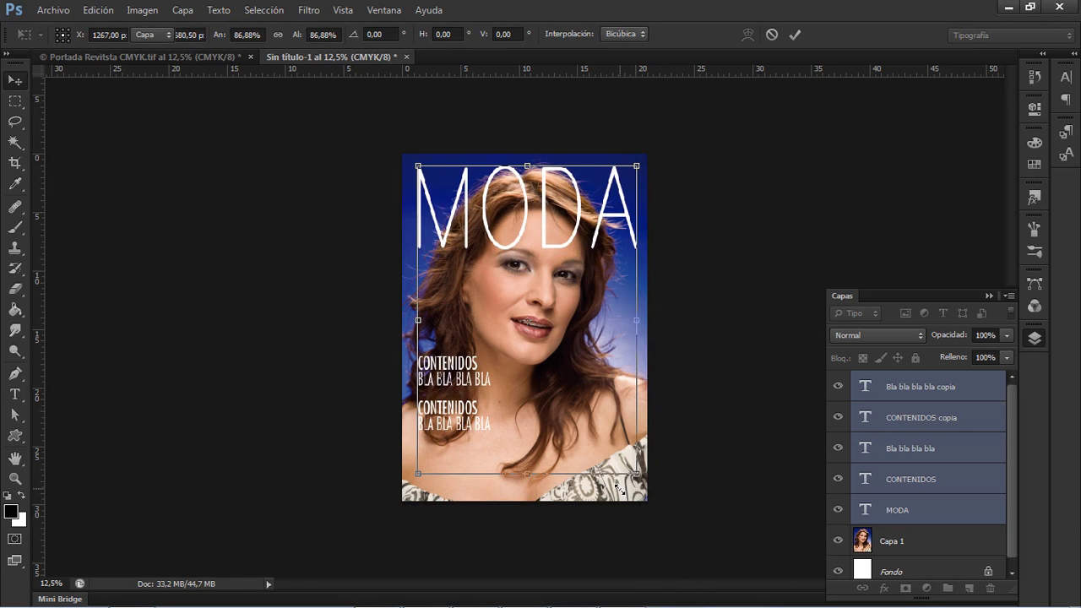
key(Return)
- Place a vertical guide about 1.5 cm inside the page's left edge
key(z)
click(531, 436)
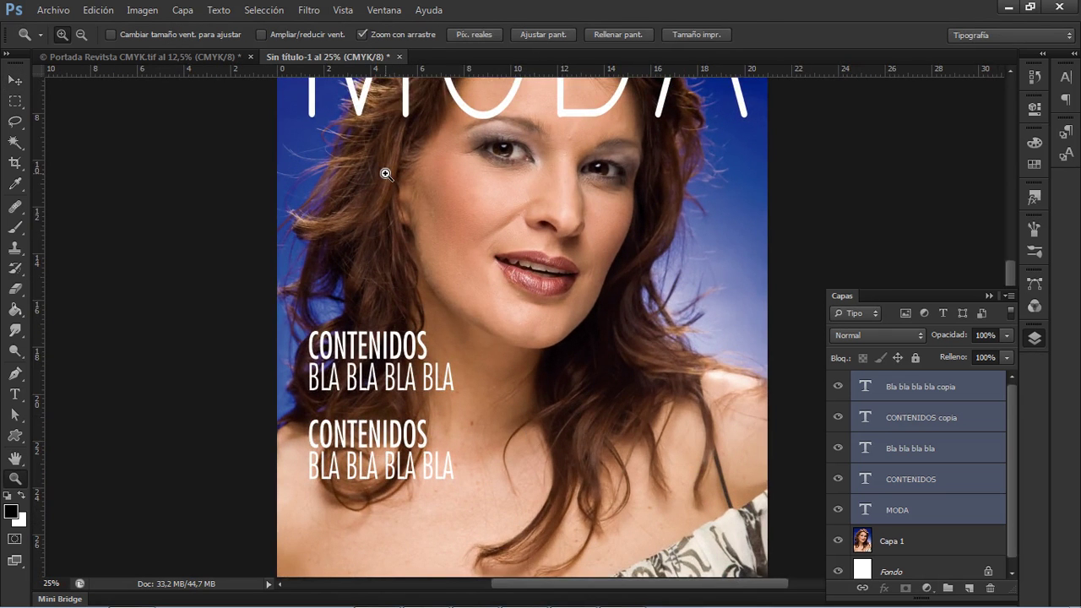
click(386, 173)
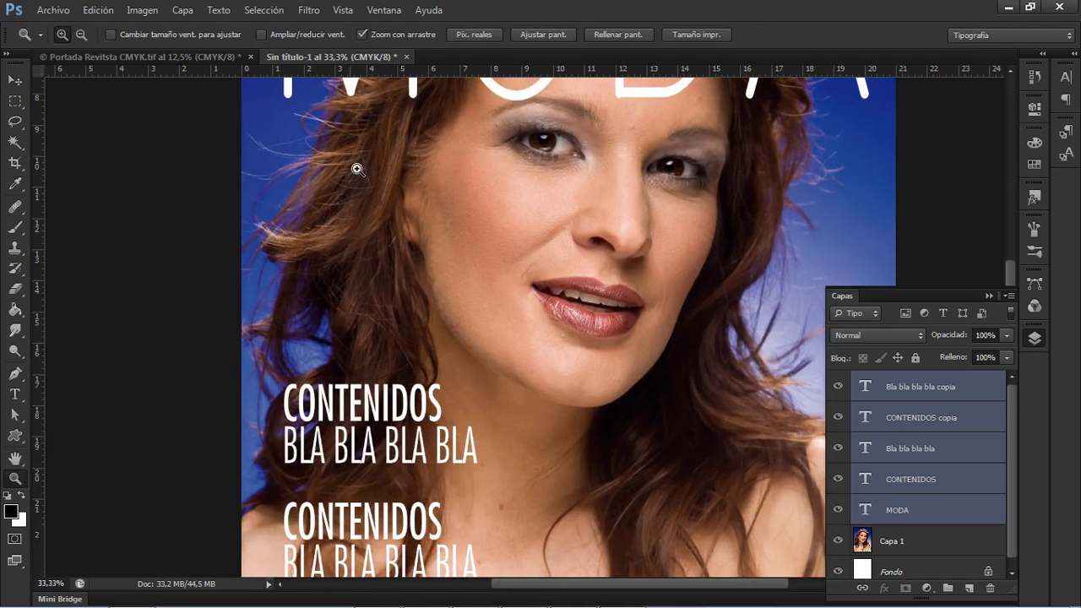
drag(39, 173, 288, 181)
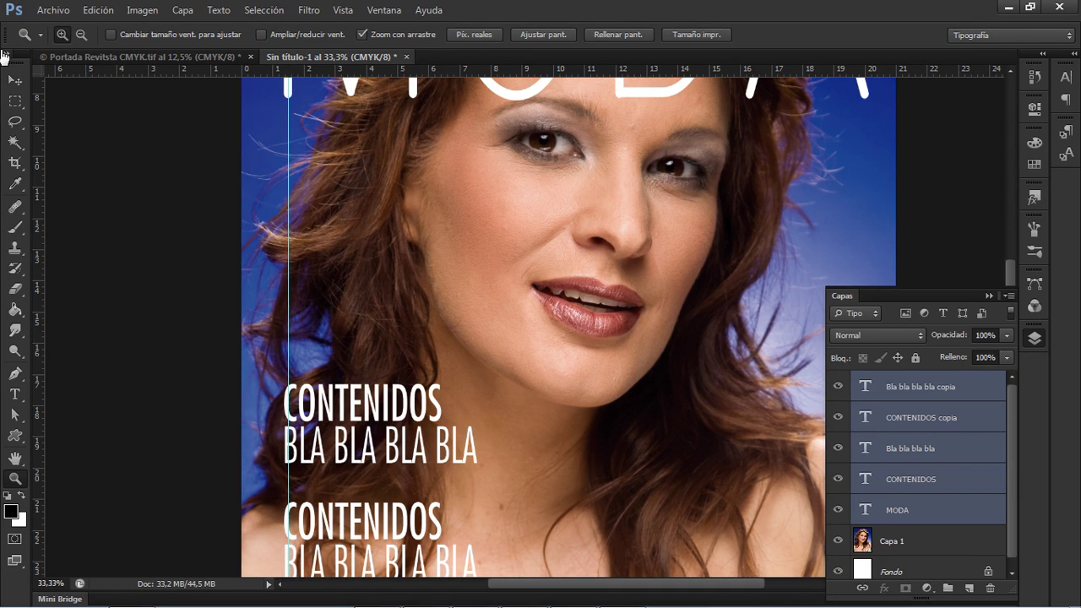
- Reset the ruler origin to the page's right edge and place a vertical guide about 1.5 cm inside it
drag(40, 76, 895, 76)
drag(39, 75, 896, 79)
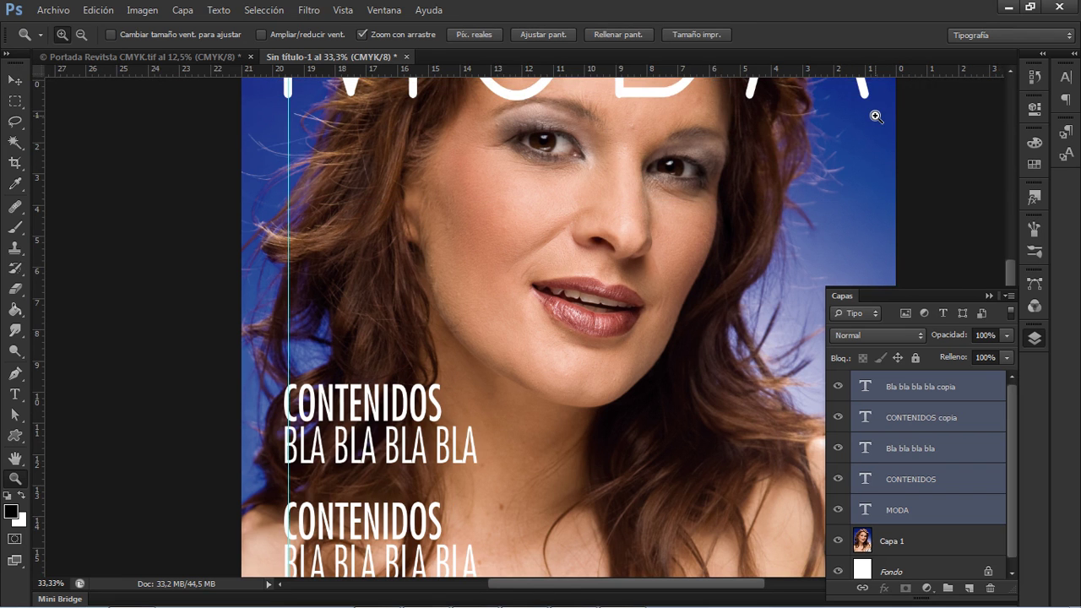
click(876, 116)
drag(36, 190, 835, 124)
alt+click(705, 241)
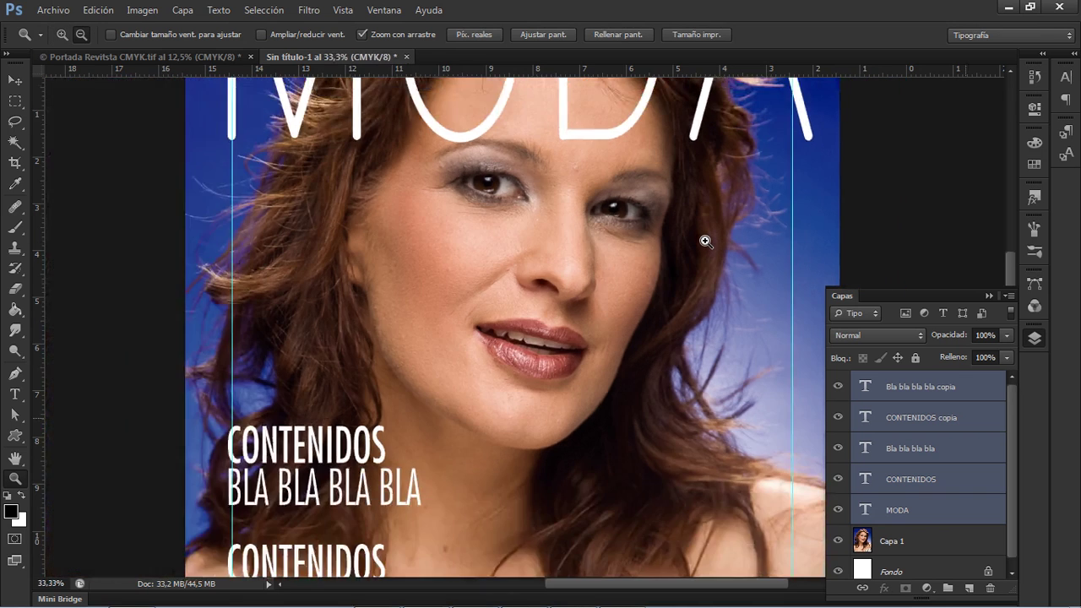
alt+click(705, 241)
alt+click(706, 242)
- Scale the MODA title layer to about 97% so its letters fit between the two vertical guides
key(v)
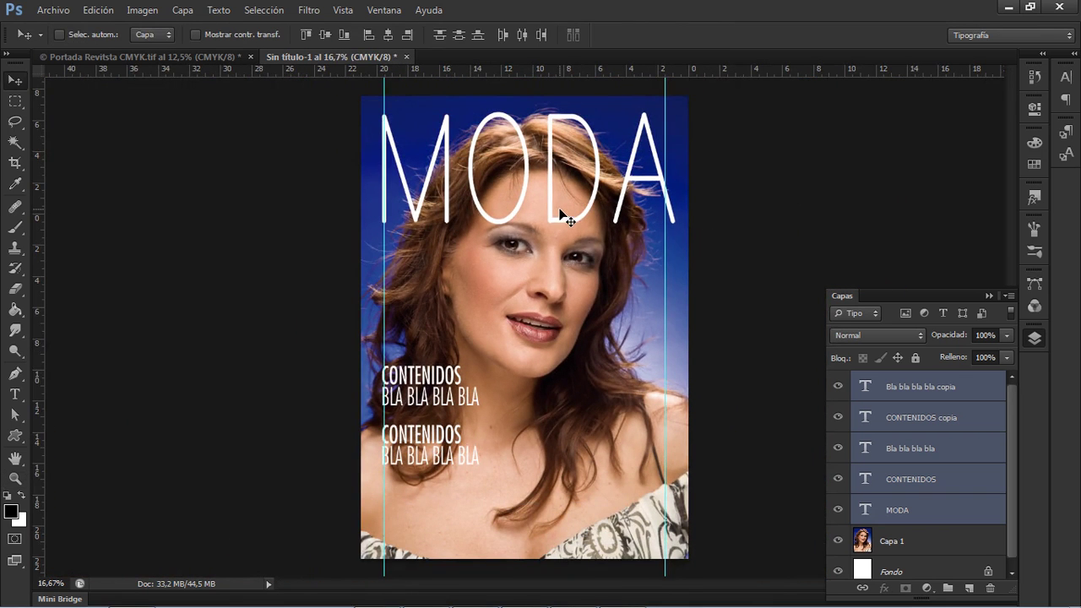
click(943, 540)
click(944, 515)
key(ctrl+t)
drag(688, 258, 679, 251)
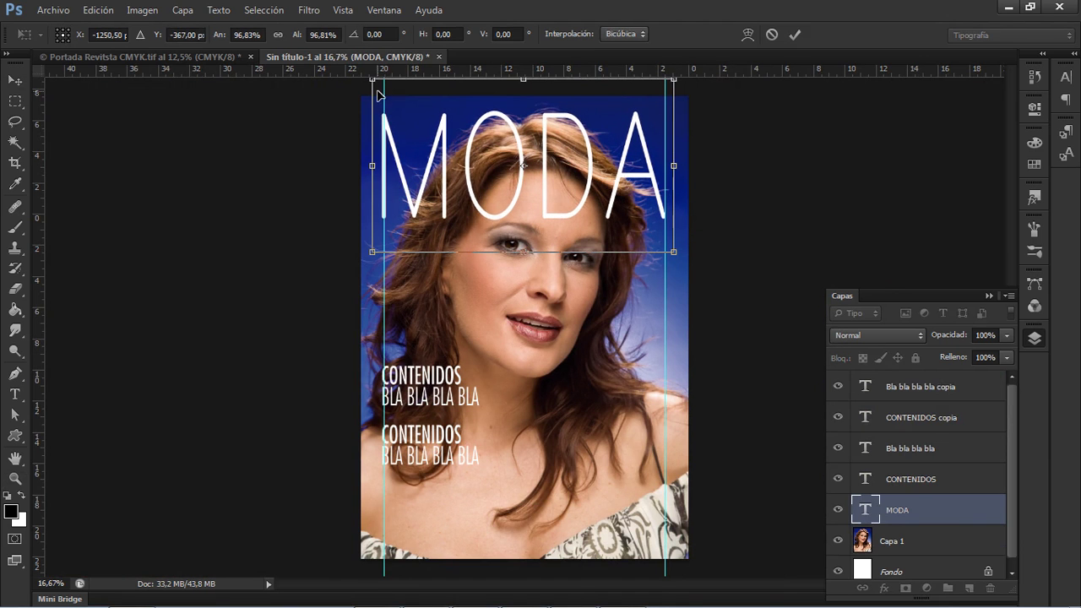
drag(373, 82, 374, 82)
key(Return)
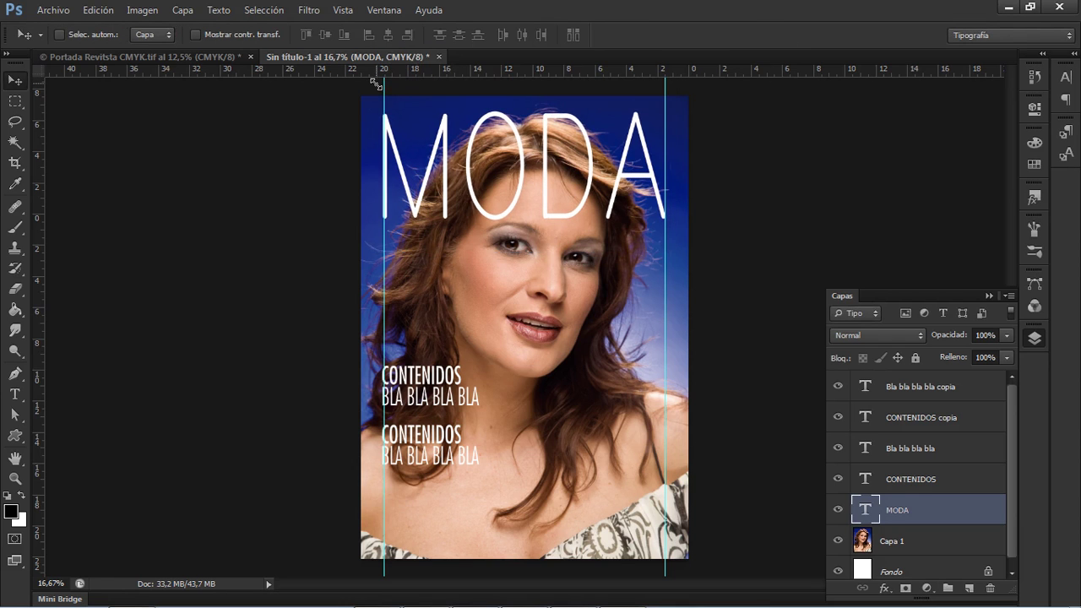
- Place horizontal margin guides along the top of the MODA title and near the page's bottom edge
drag(401, 72, 405, 117)
drag(429, 68, 475, 543)
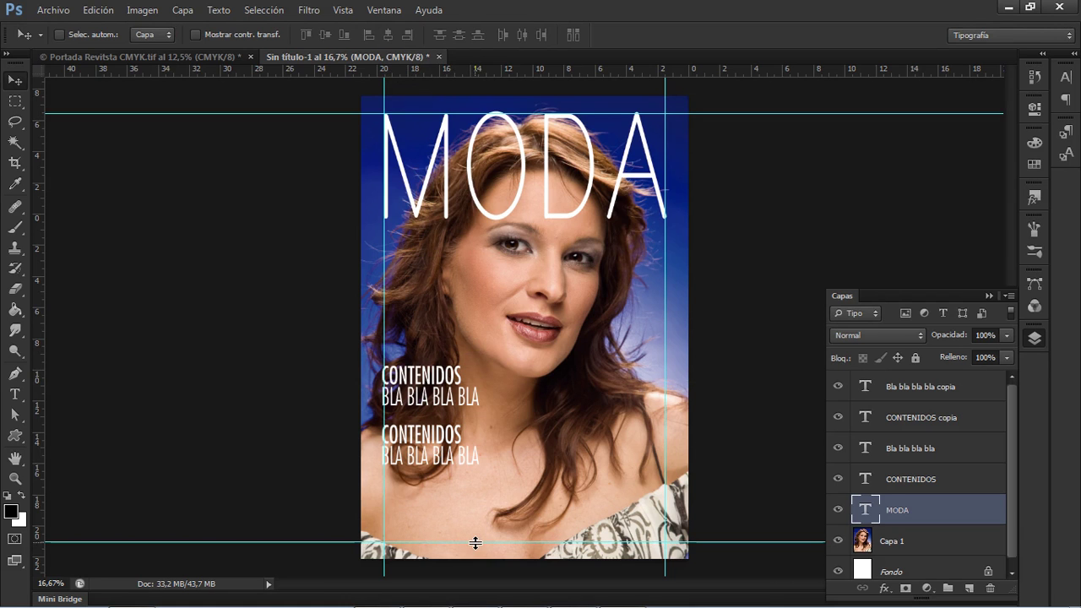
- Select the four CONTENIDOS and Bla bla text layers and nudge them right to align with the left guide
ctrl+click(441, 407)
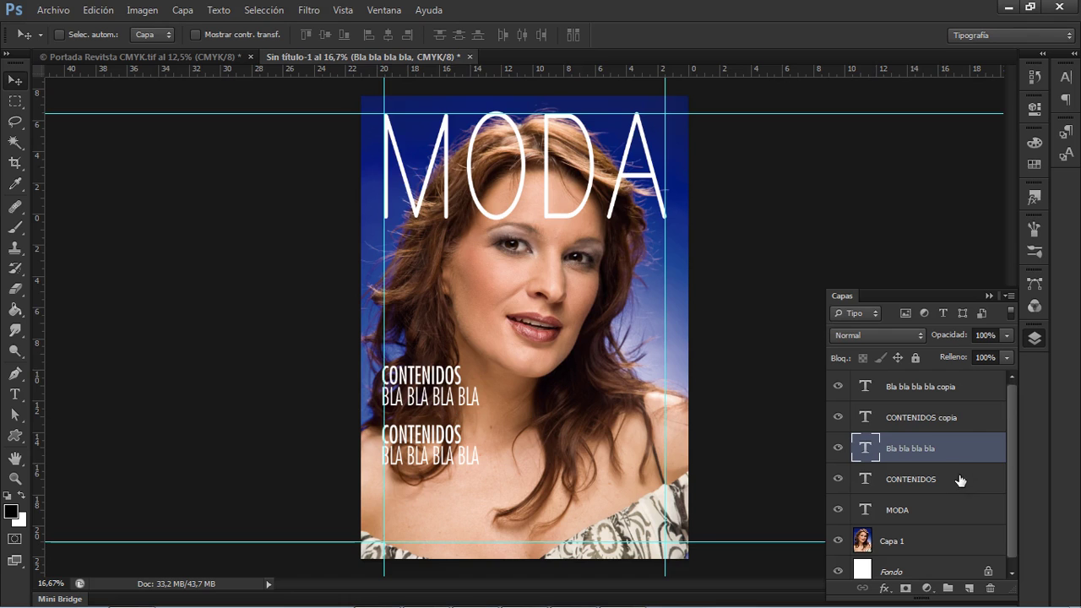
click(941, 420)
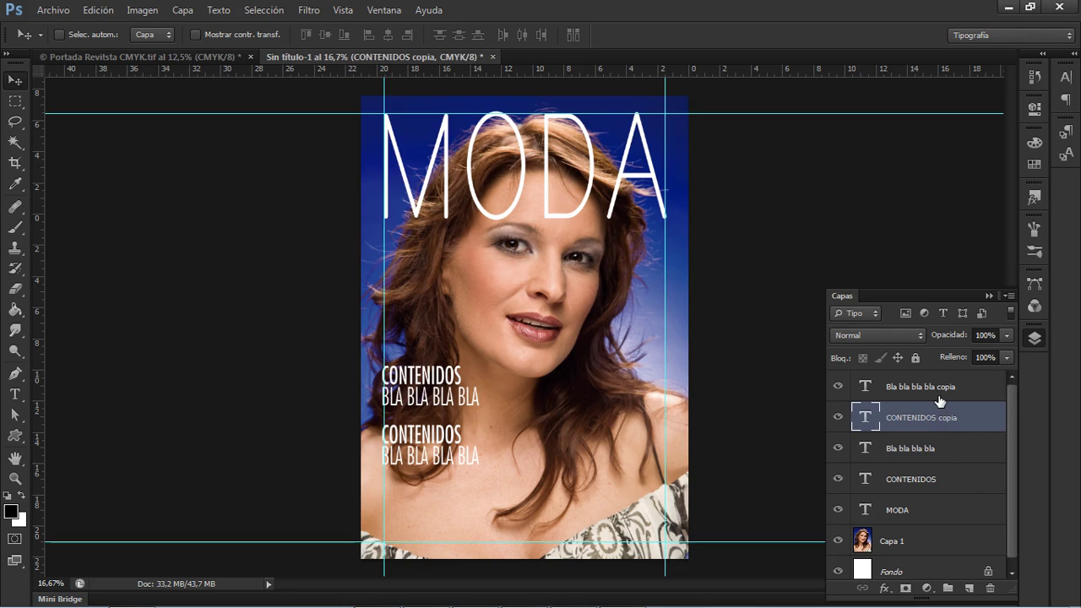
click(939, 402)
shift+click(929, 479)
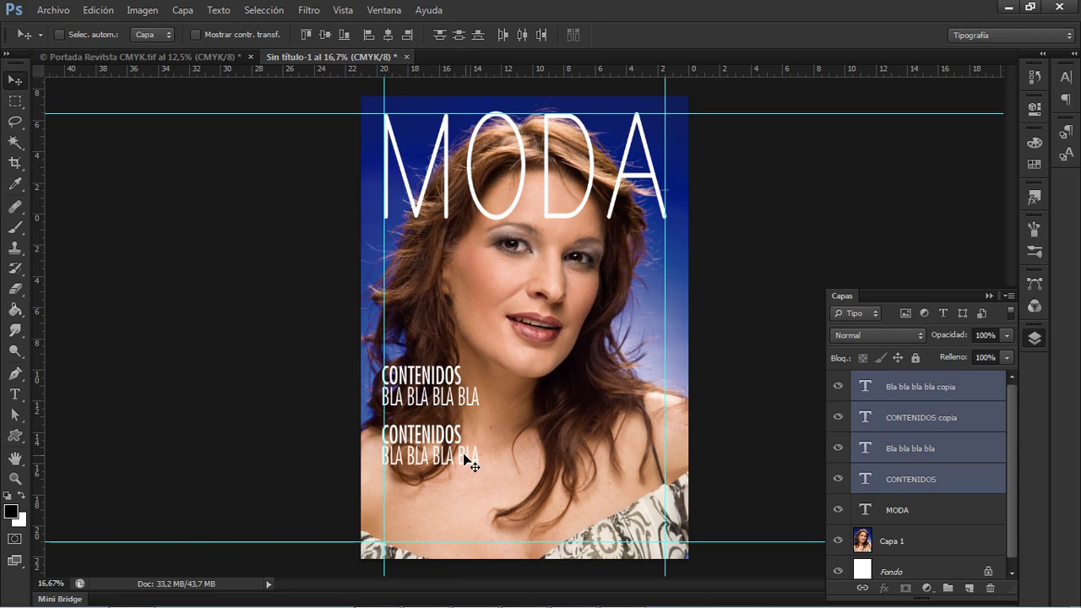
key(Right)
key(Right)
key(Right)
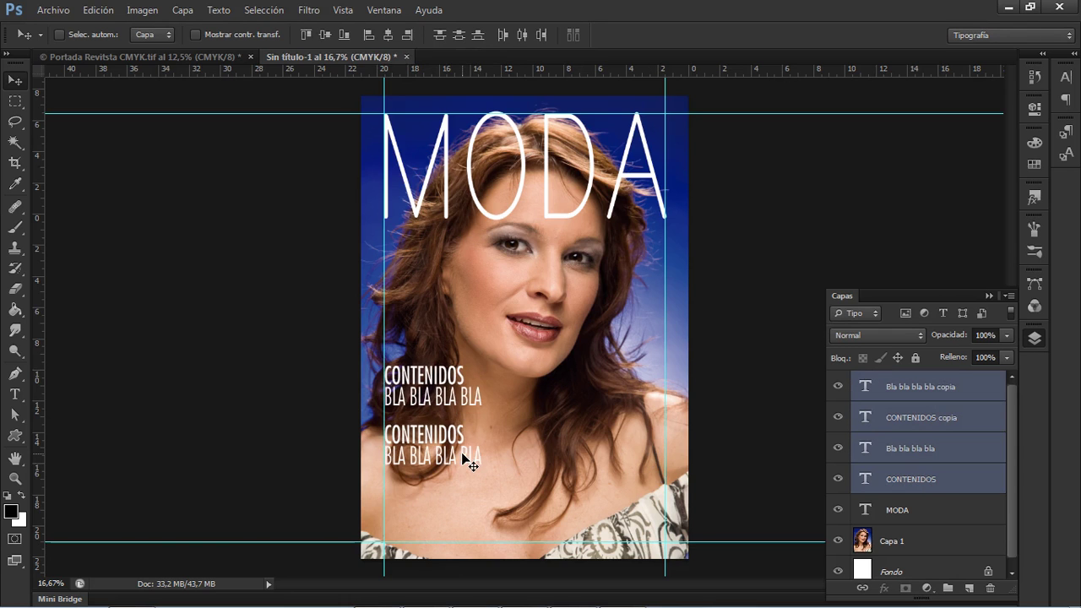
- Switch to Portada Revista.ai in Illustrator to examine the bleed around the A4 artboard, and return to Photoshop
click(14, 101)
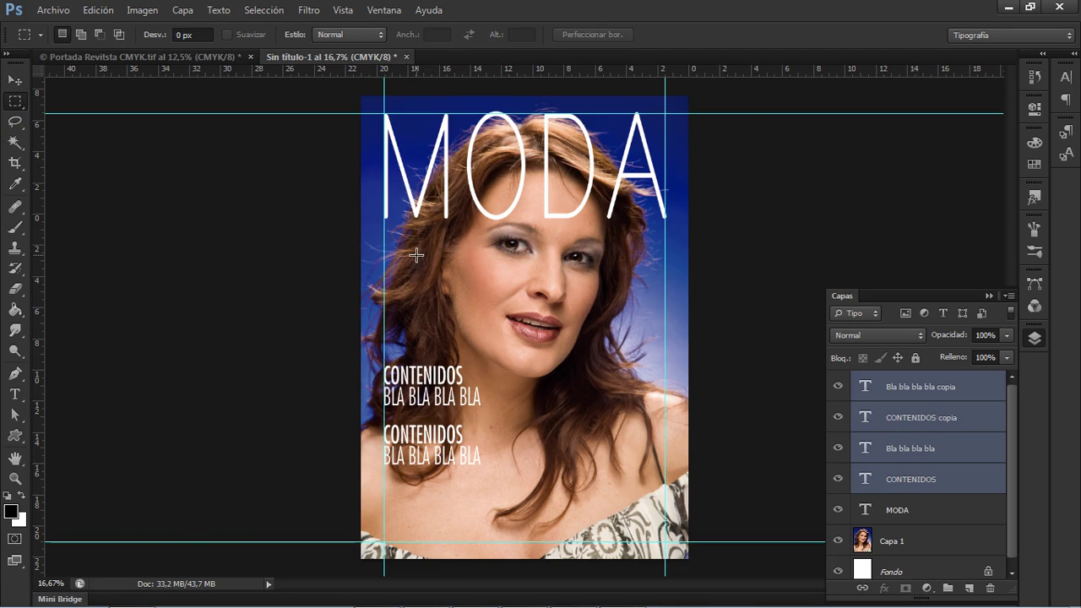
key(alt+Tab)
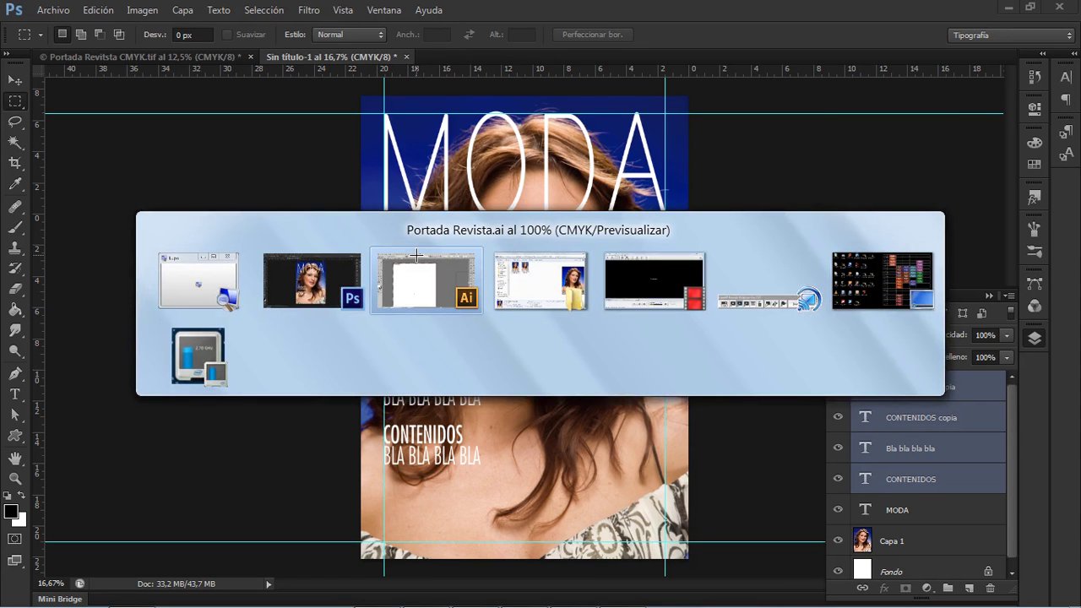
click(416, 255)
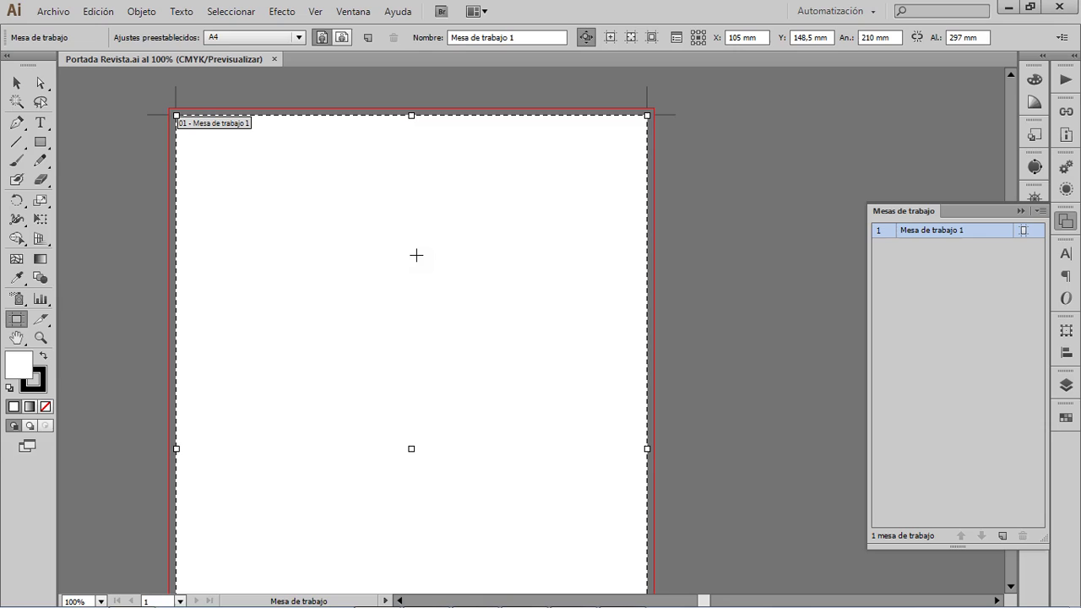
key(z)
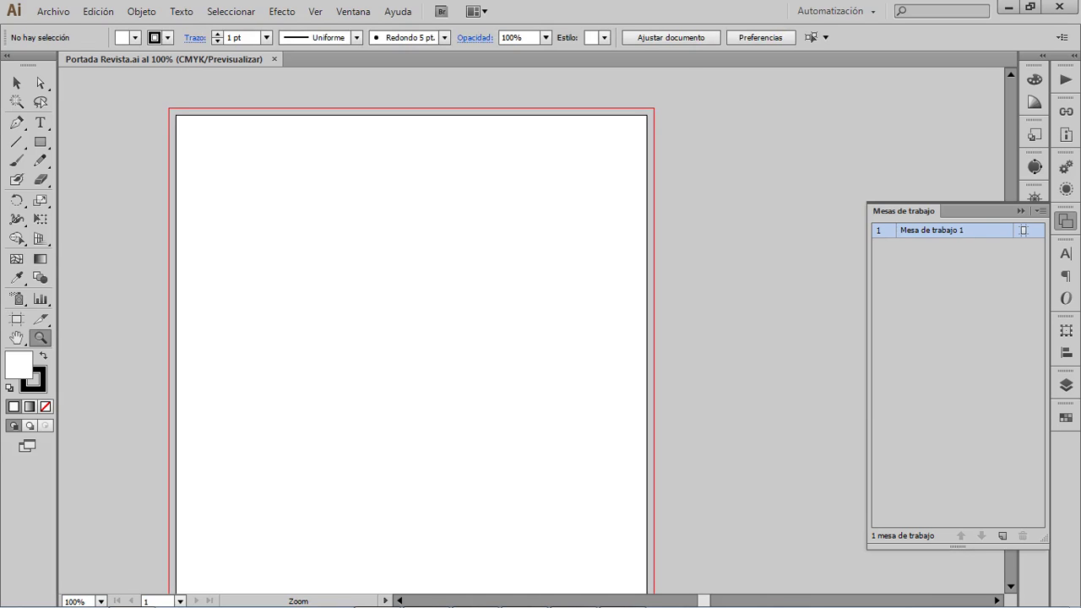
drag(412, 354, 448, 349)
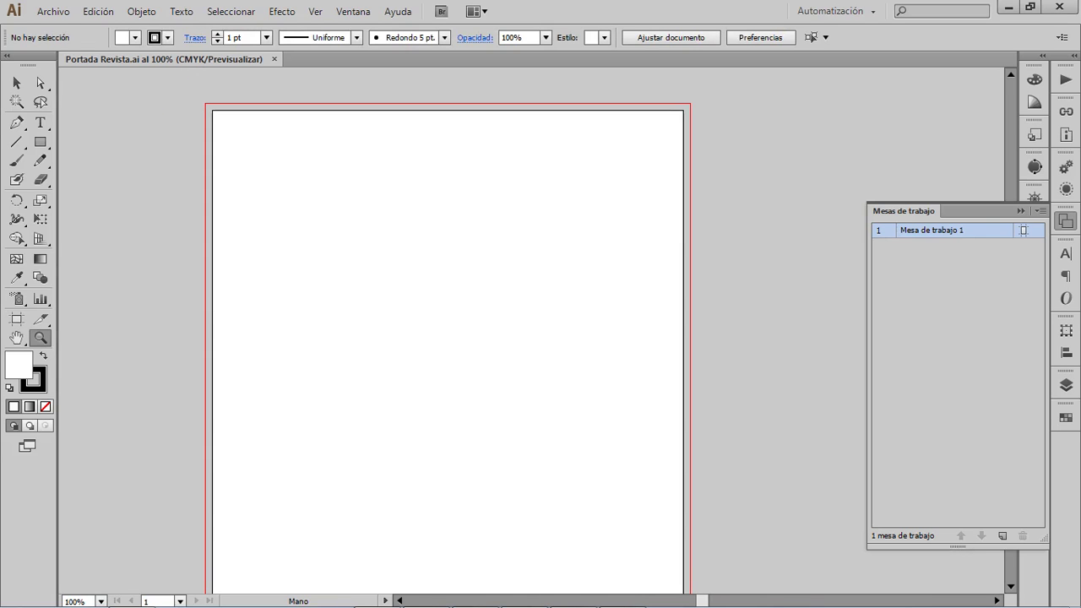
key(alt+Tab)
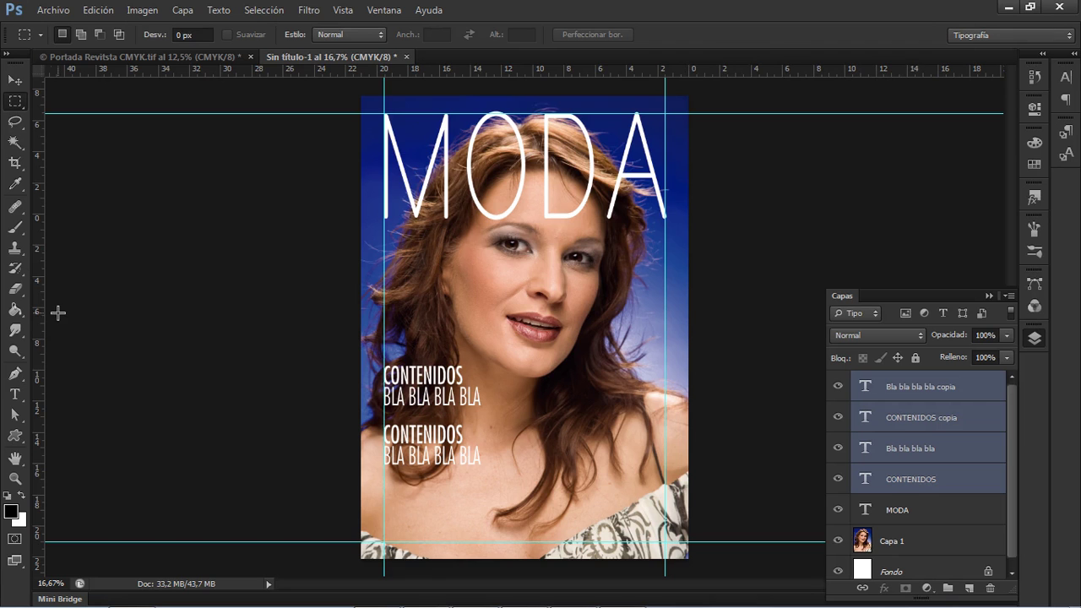
- Enlarge the canvas with the Crop tool by about 0.5 cm on every side to add bleed
click(14, 164)
click(14, 164)
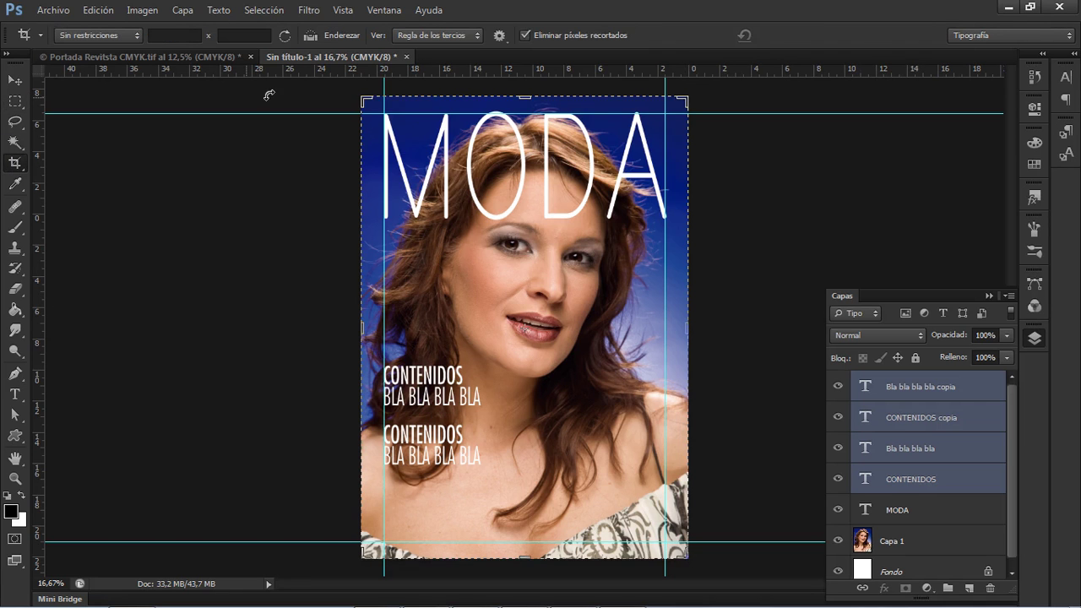
drag(365, 99, 351, 88)
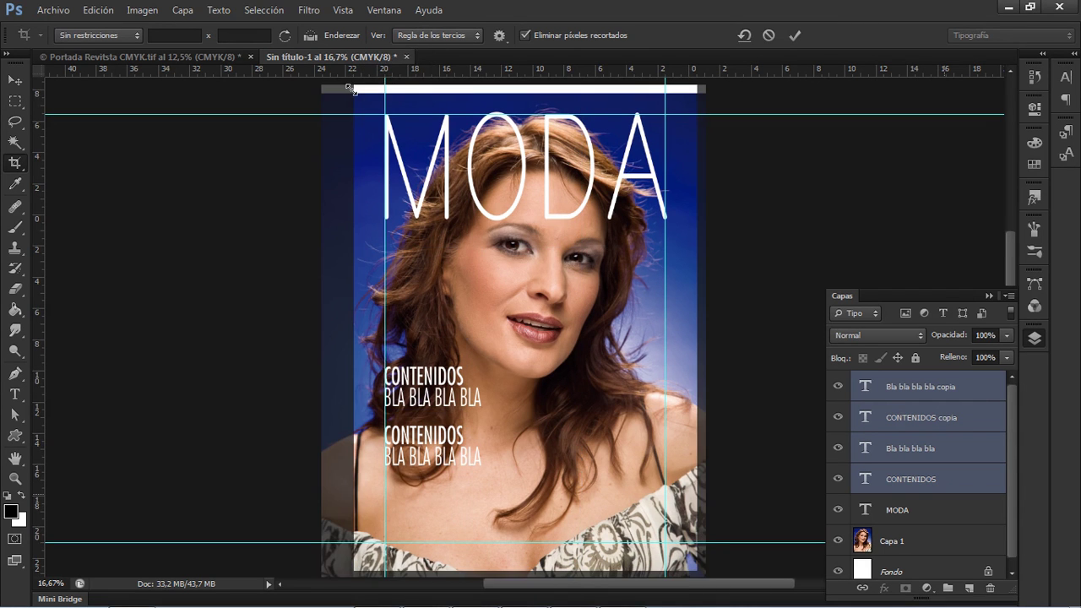
key(Return)
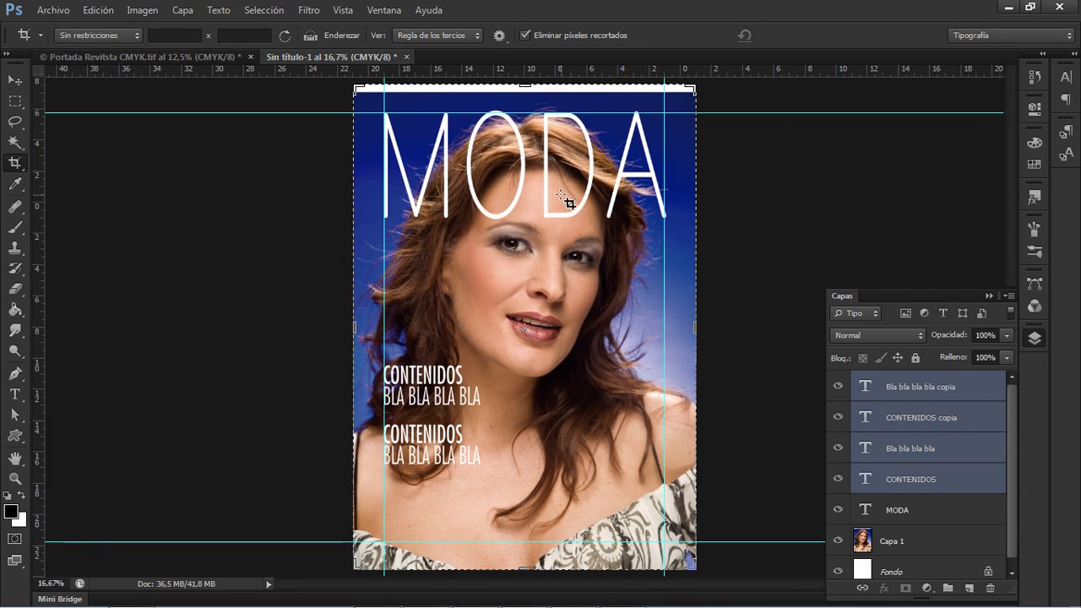
- Select a thin strip along the top of the Capa 1 photo and stretch it upward over the white gap
key(v)
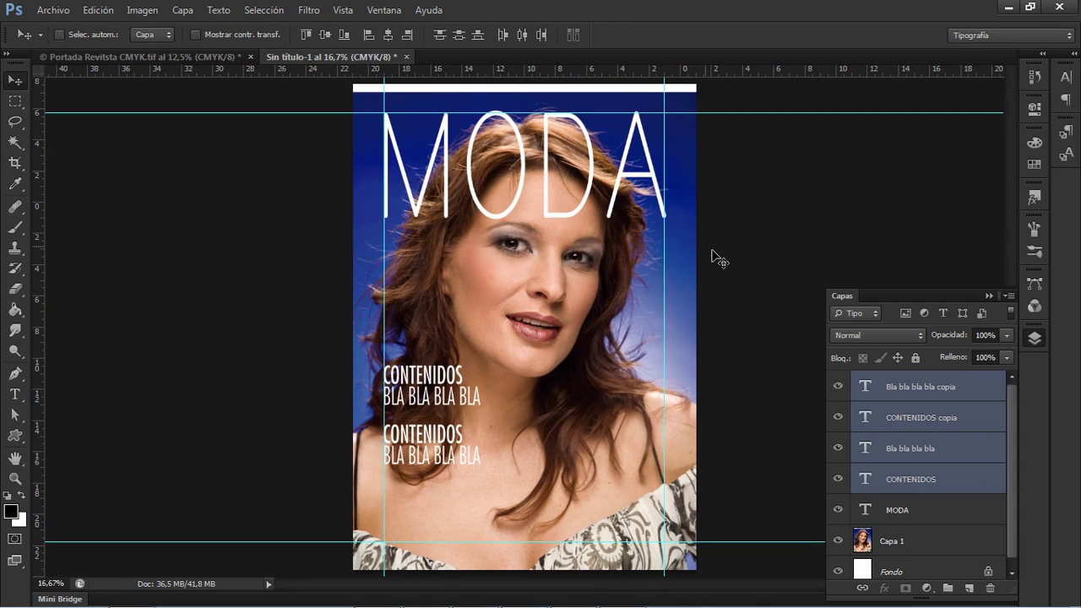
click(898, 544)
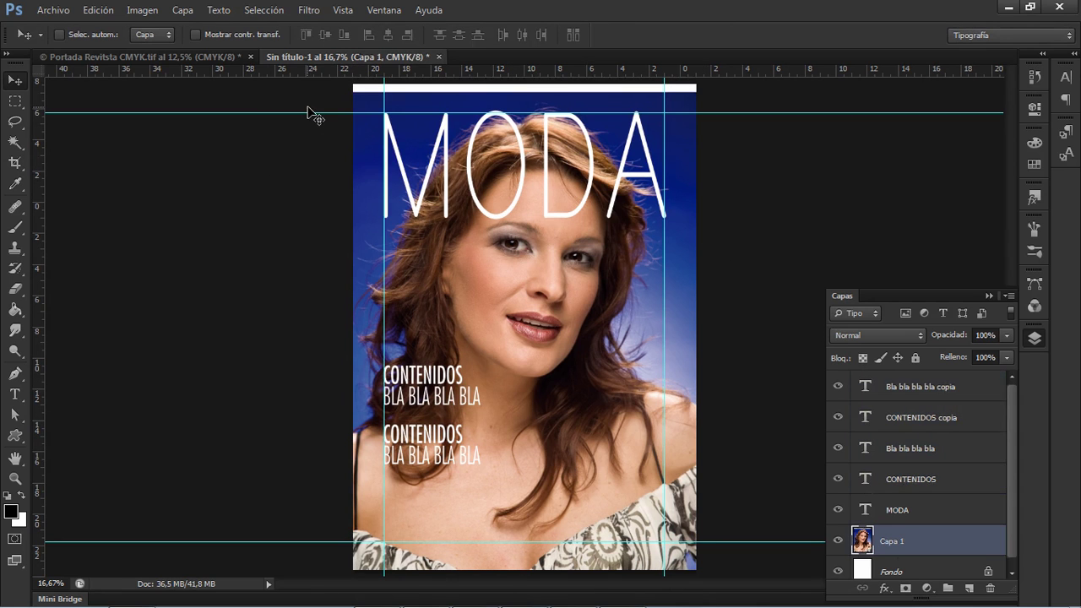
key(m)
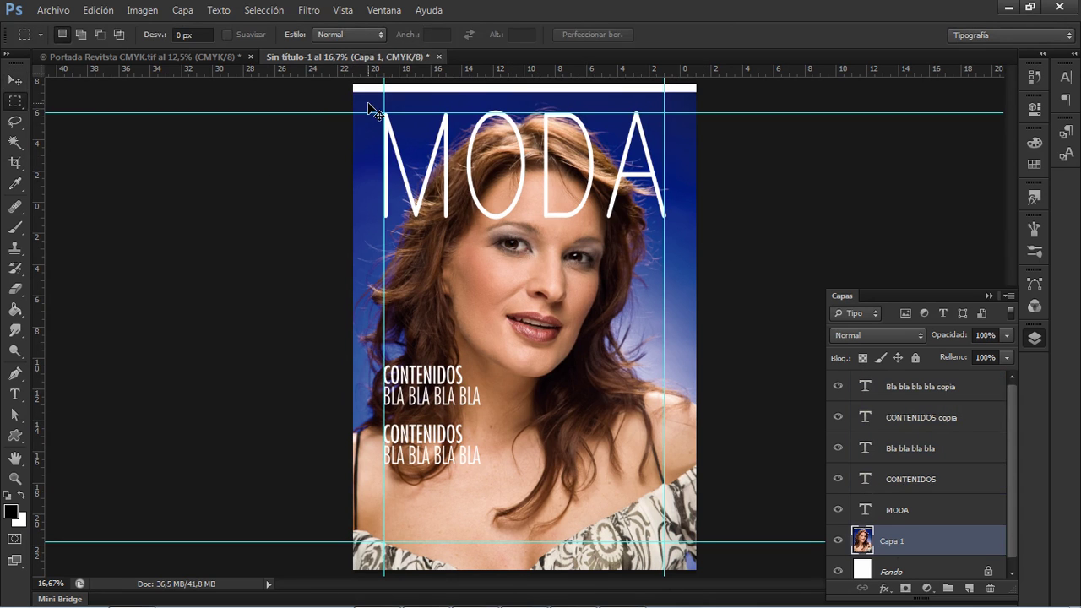
drag(344, 100, 696, 95)
key(ctrl+t)
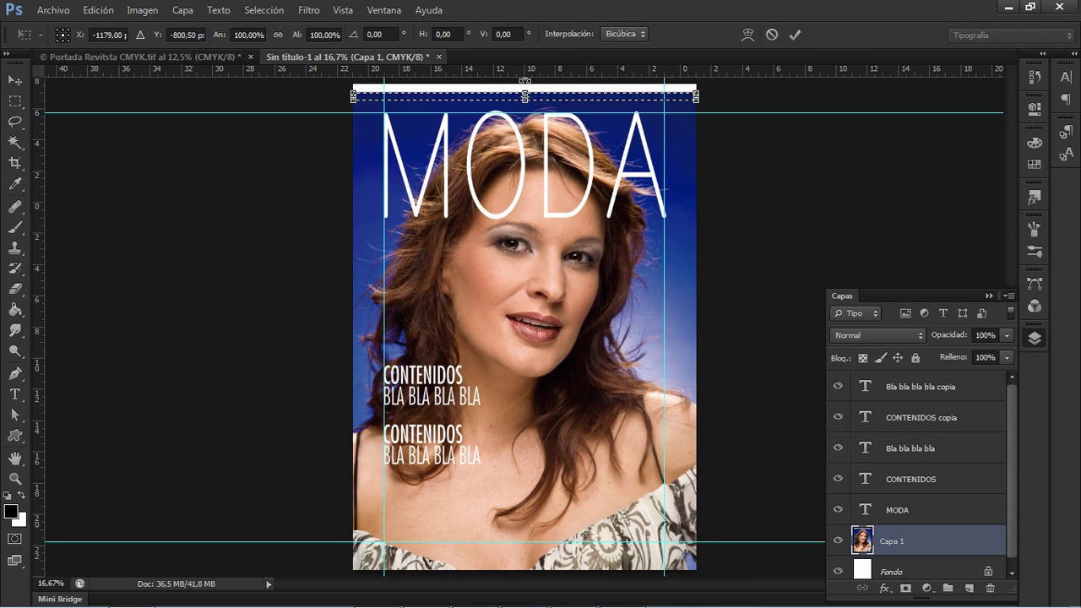
drag(525, 96, 525, 80)
key(Return)
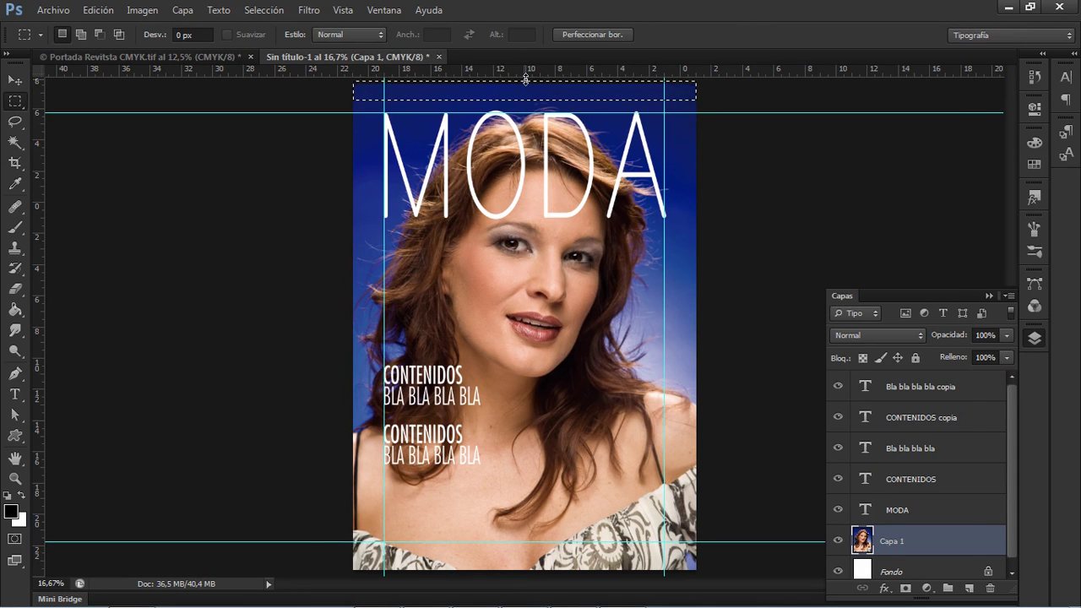
- Save the cover as Portada Revitsta CMYK -a4.tif in the IMGS folder, keeping layers and using LZW image compression
key(ctrl+s)
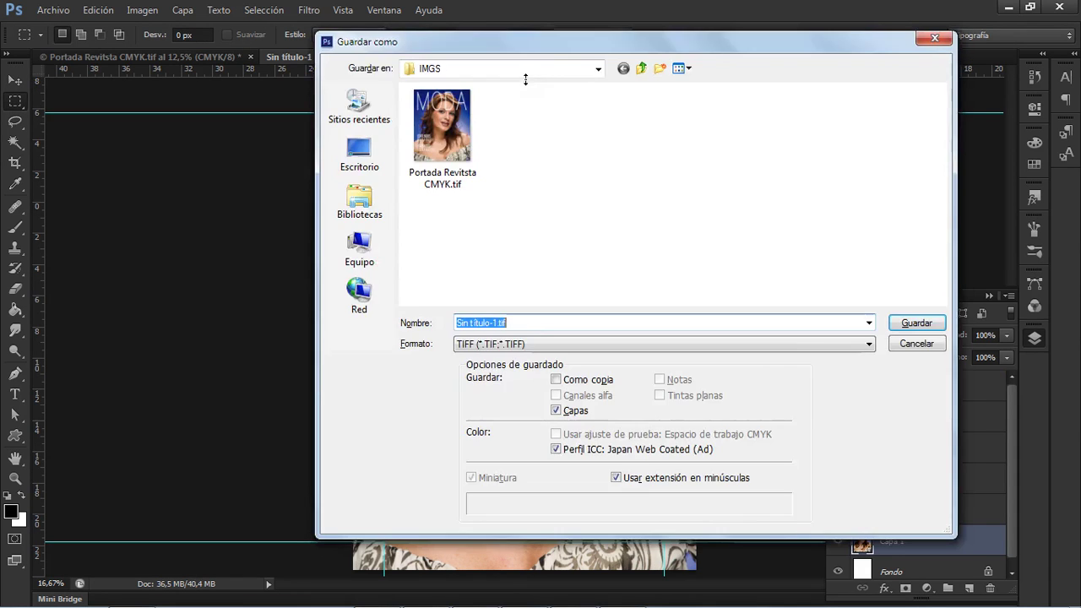
click(456, 187)
click(548, 323)
key(BackSpace)
key(BackSpace)
key(BackSpace)
key(BackSpace)
click(545, 323)
click(546, 322)
text(-a4)
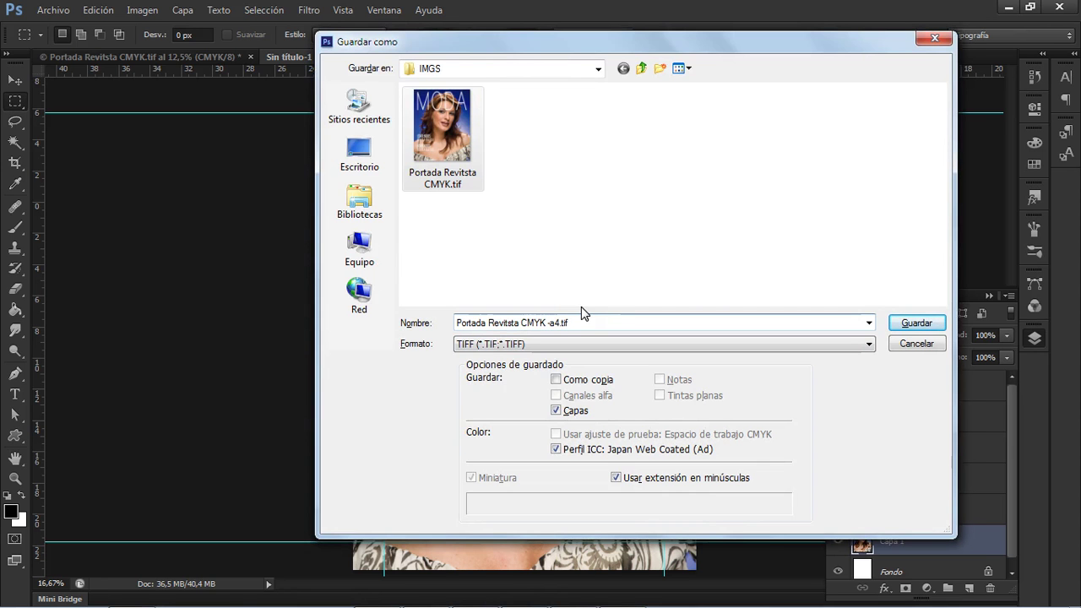
key(Return)
key(Return)
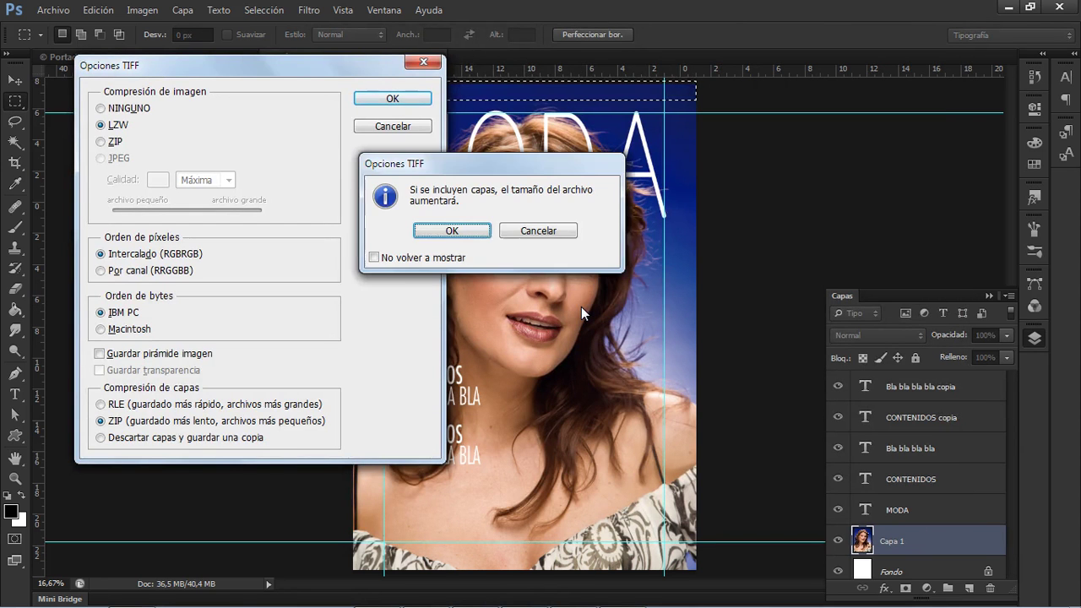
key(Return)
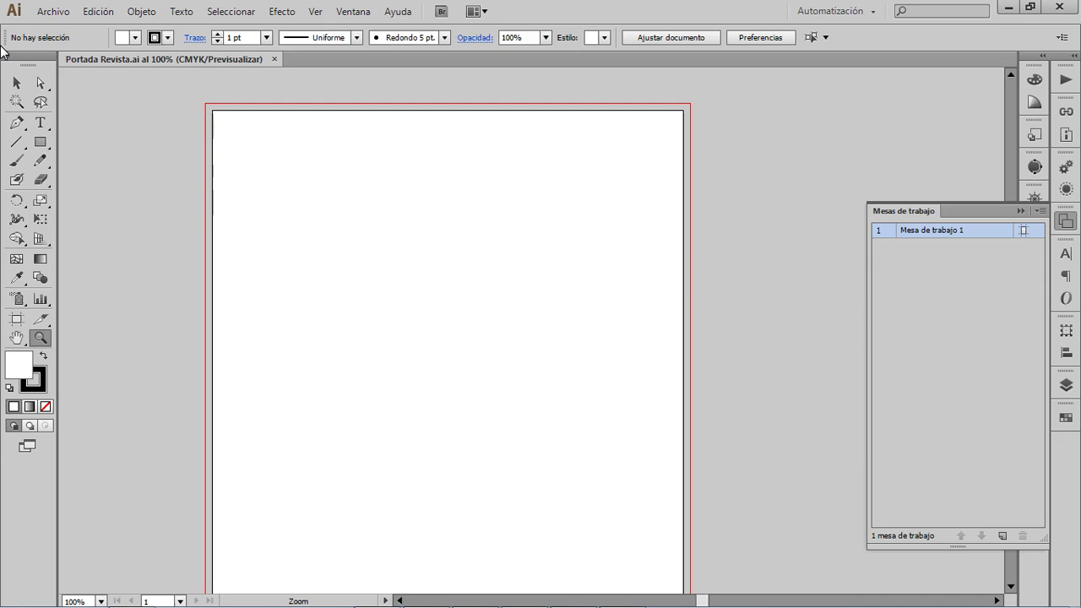
- Switch to Portada Revista.ai in Illustrator and place Portada Revitsta CMYK -a4.tif from the IMGS folder
click(60, 15)
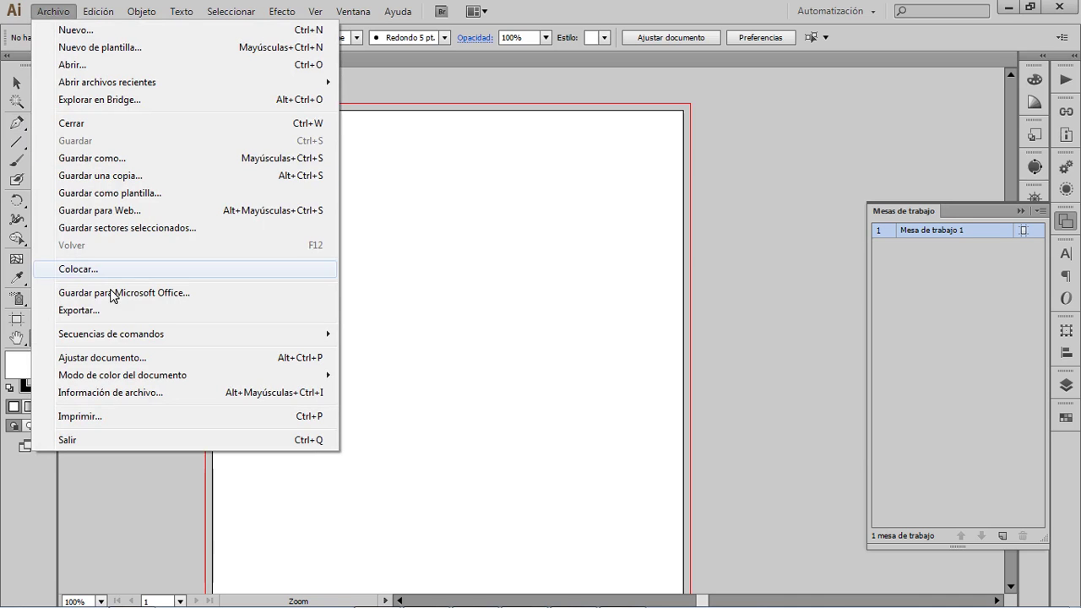
click(134, 267)
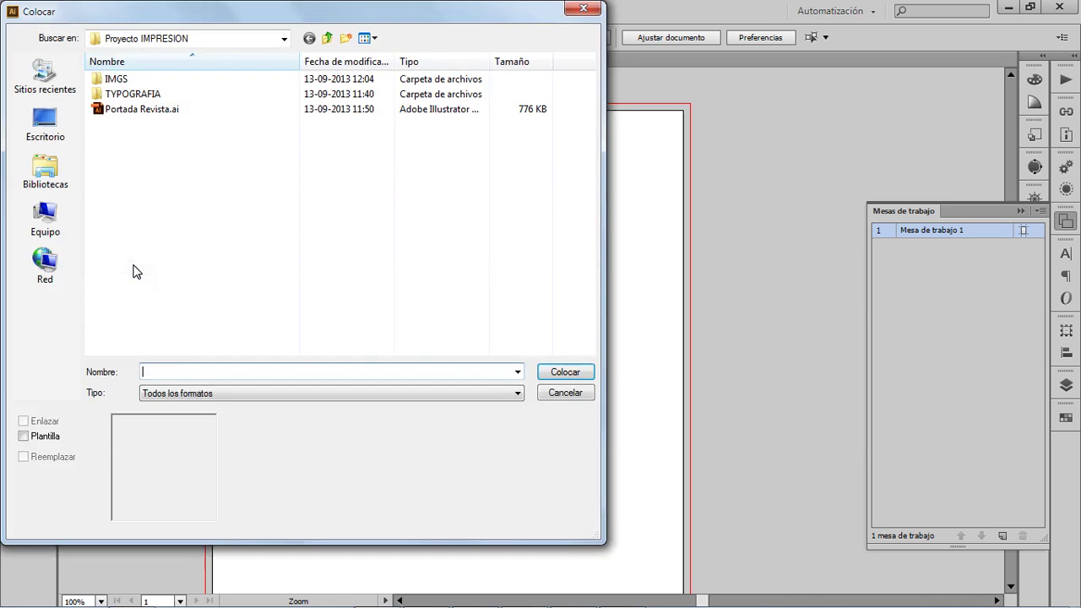
double_click(123, 83)
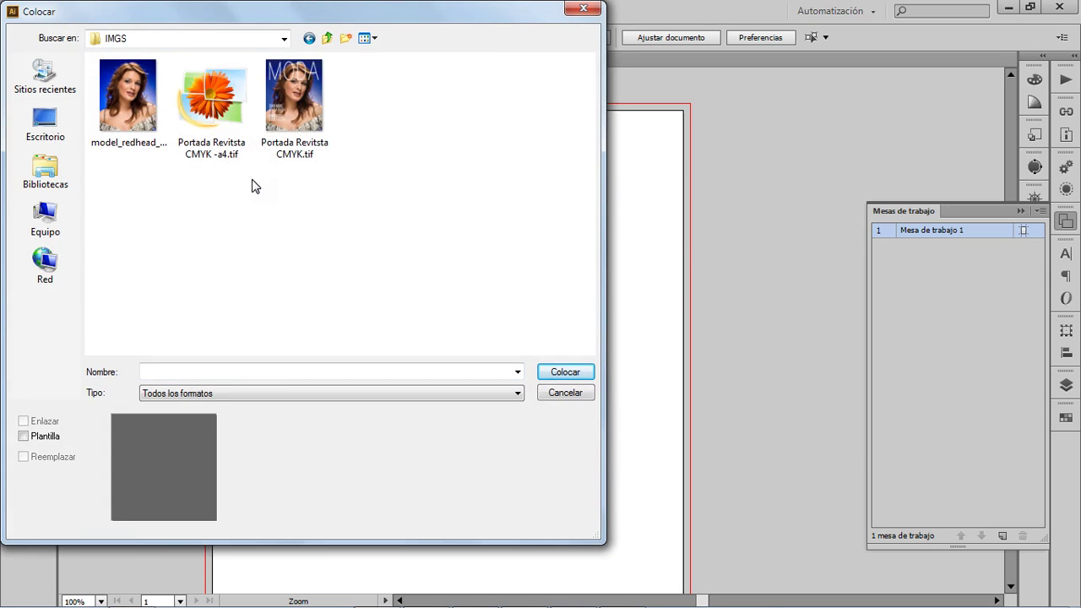
click(222, 92)
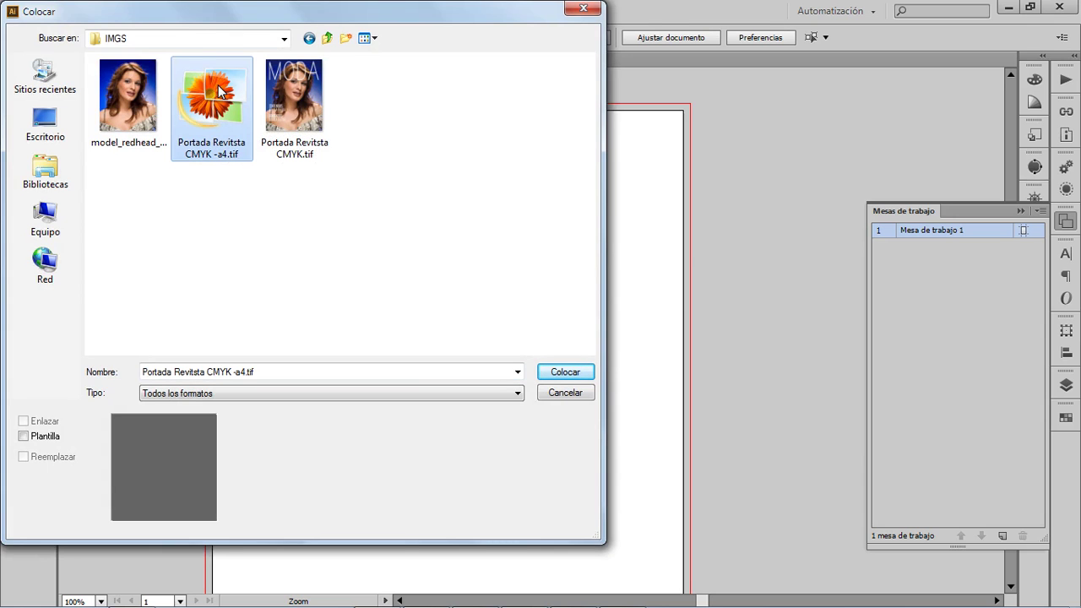
double_click(221, 93)
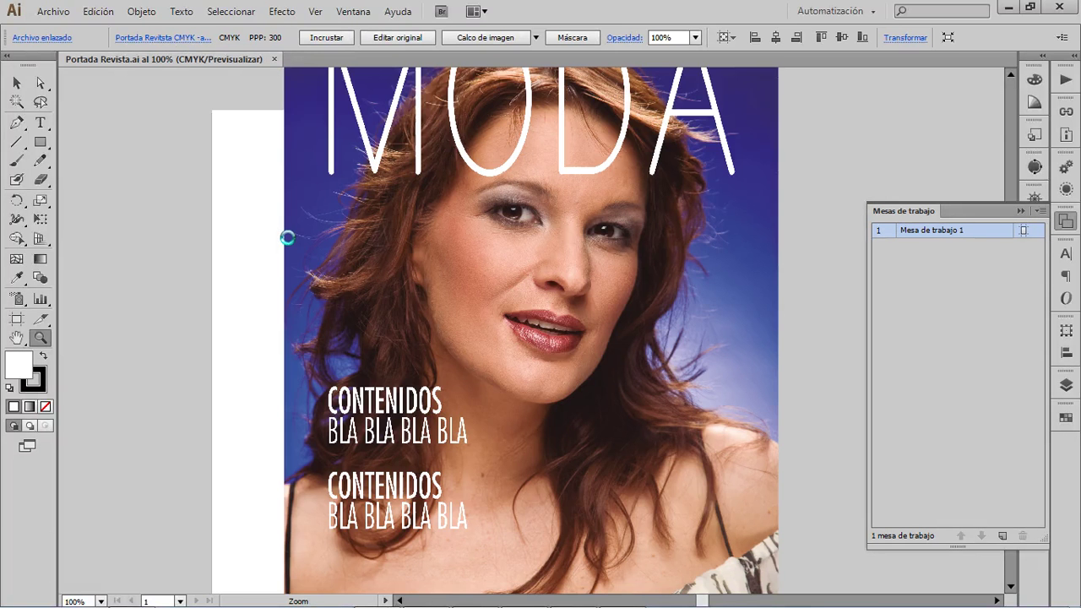
- Move the placed cover image over the artboard and nudge it left to cover the bleed
key(v)
drag(287, 237, 188, 314)
drag(189, 238, 208, 353)
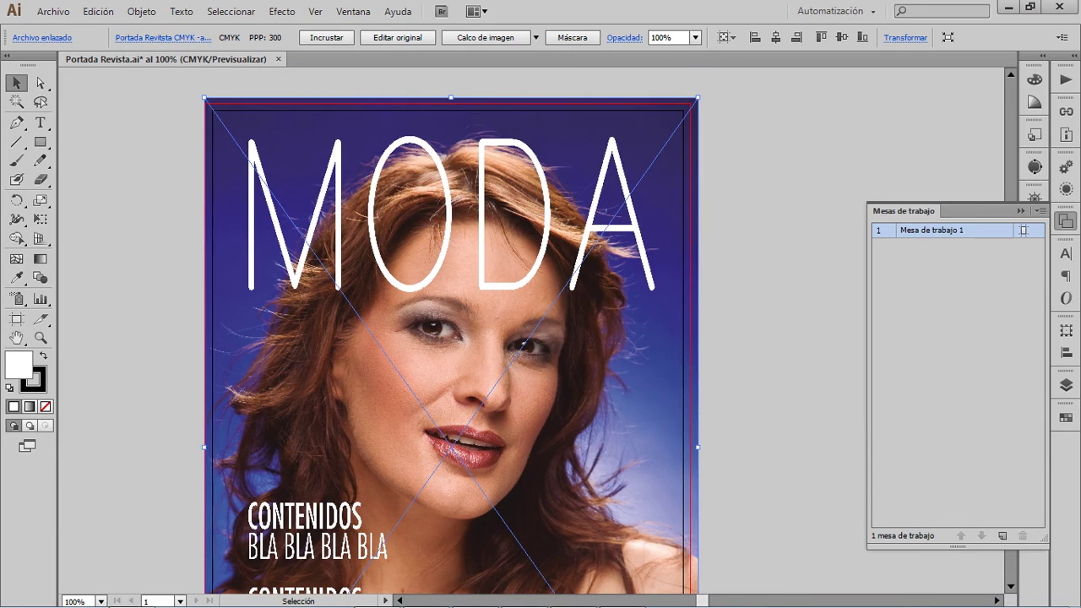
key(Left)
key(Left)
key(Left)
key(Left)
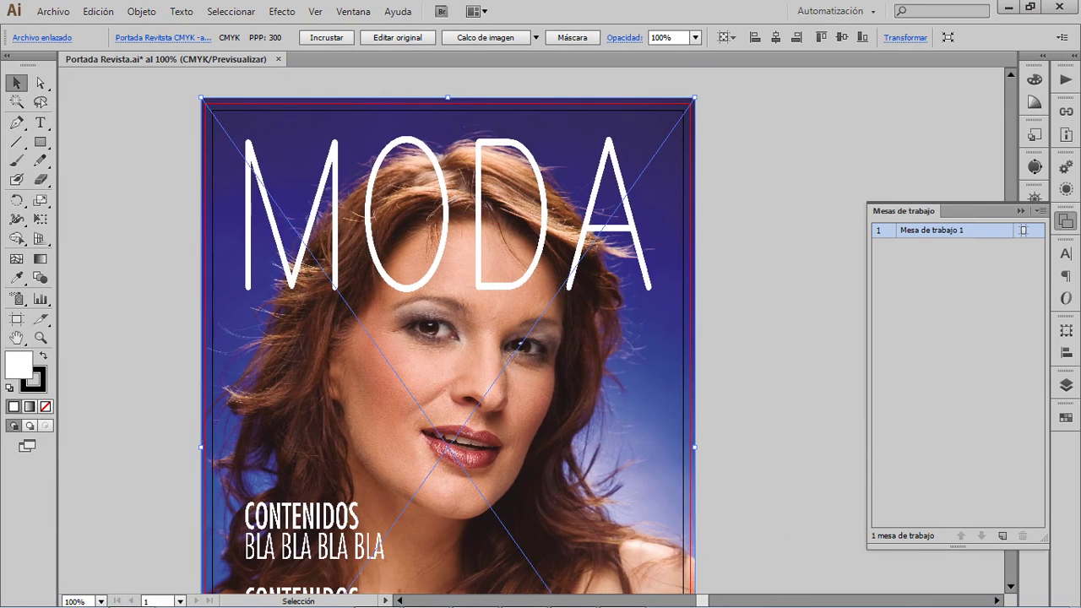
- Examine how the cover image overlaps the bleed lines around the artboard's edges
key(space)
drag(448, 338, 607, 437)
click(432, 146)
drag(480, 301, 277, 205)
drag(312, 203, 302, 198)
key(space)
drag(544, 478, 539, 520)
key(space)
key(space)
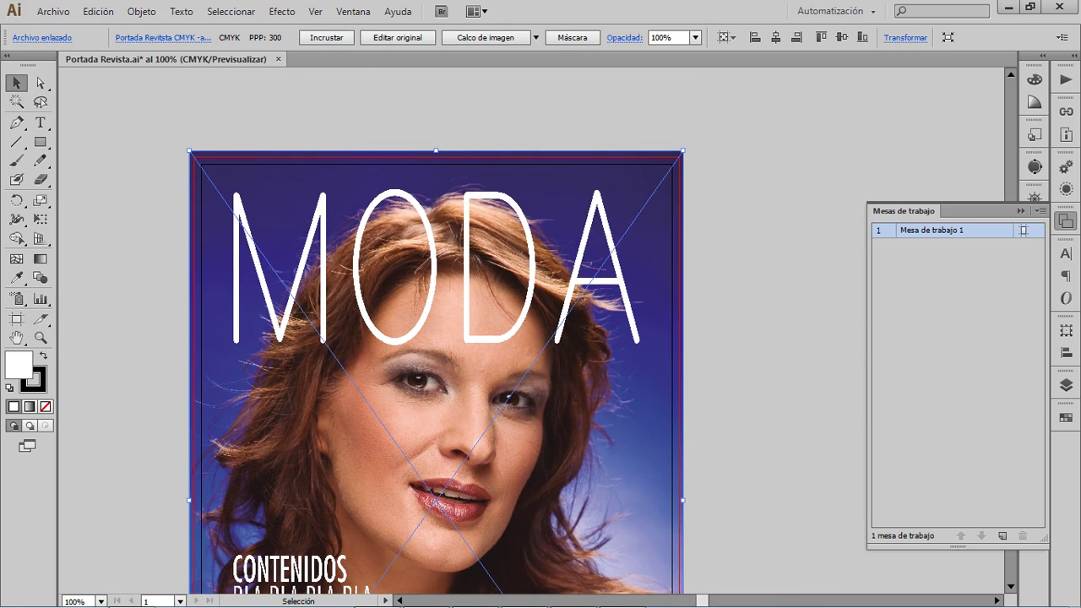
- Nudge the cover image slightly right and align it to the artboard's horizontal center
key(Right)
key(Right)
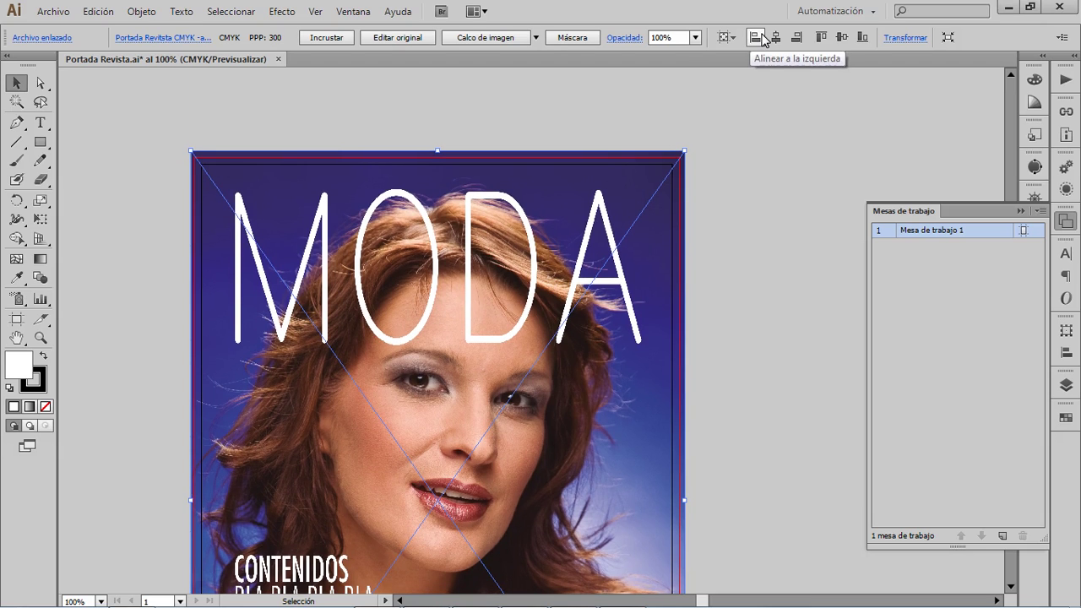
click(731, 40)
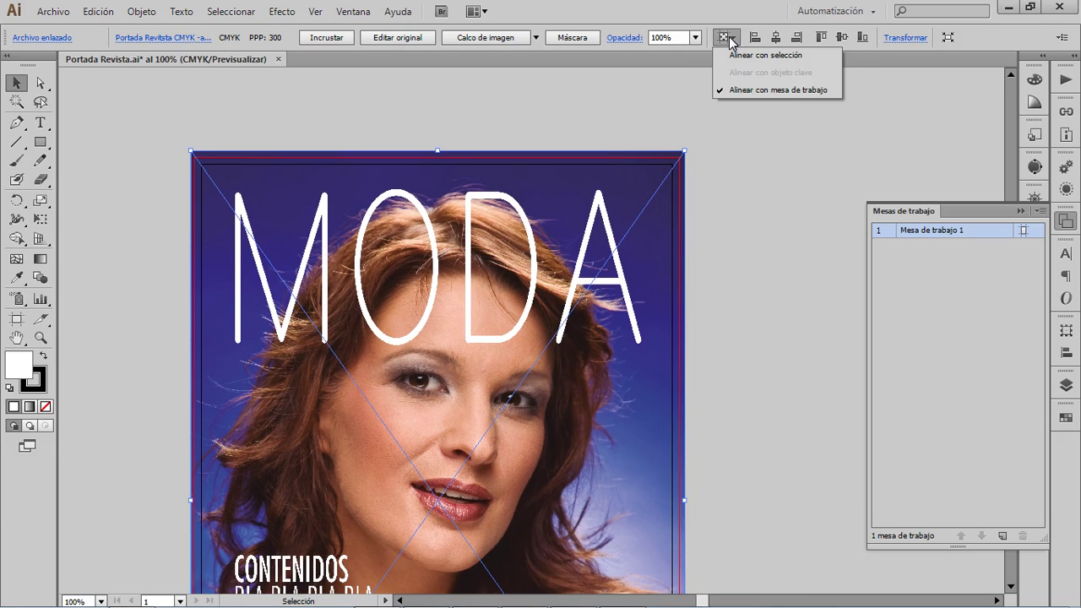
click(752, 90)
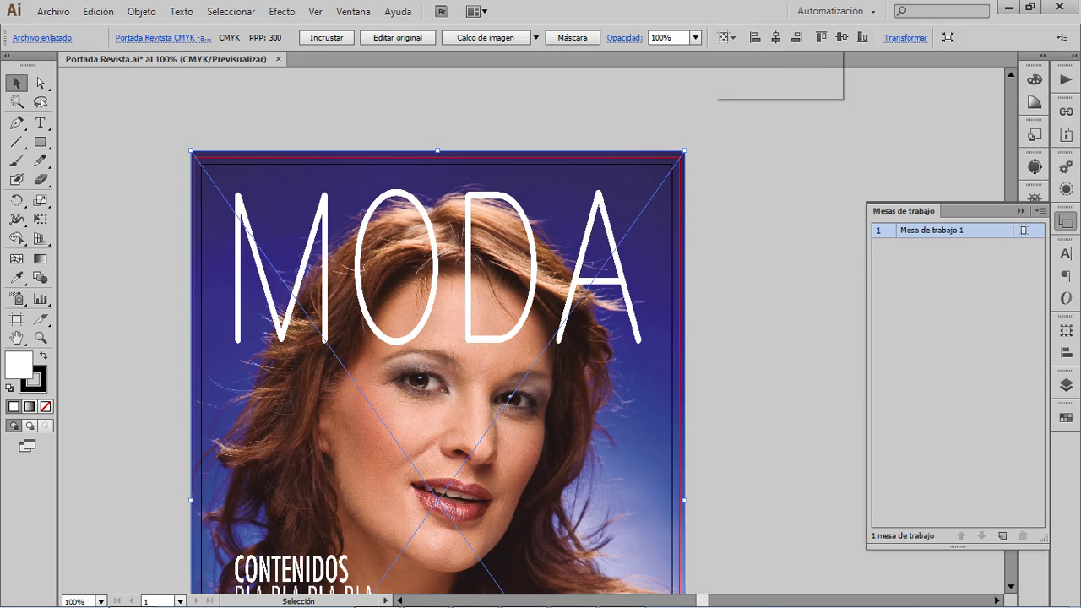
click(774, 44)
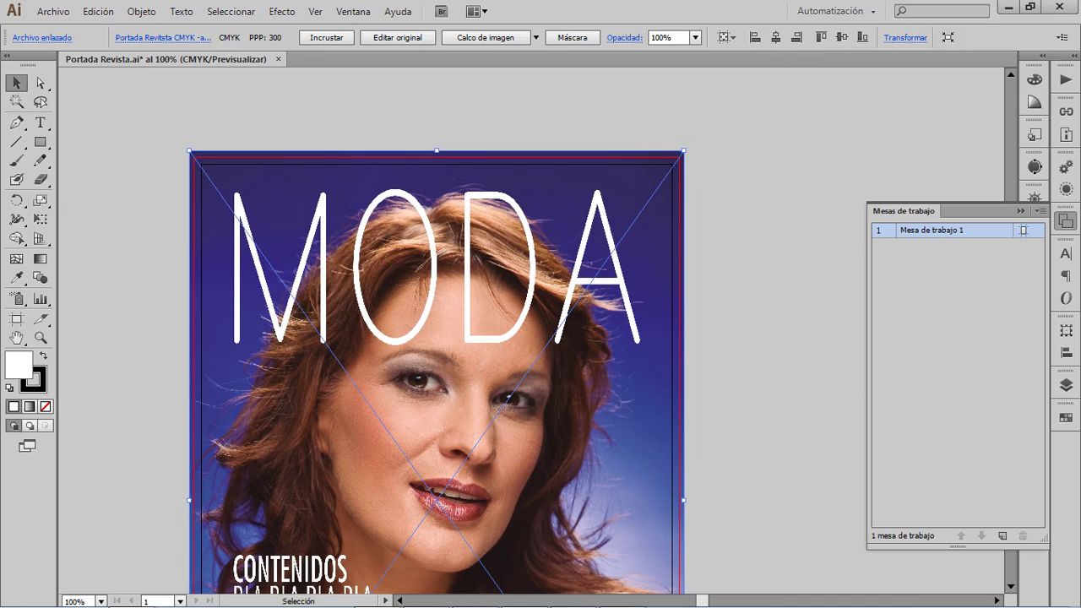
- Show the rulers and place a horizontal guide about 10 mm below the artboard's top edge
key(ctrl+shift+a)
key(space)
drag(437, 372, 446, 303)
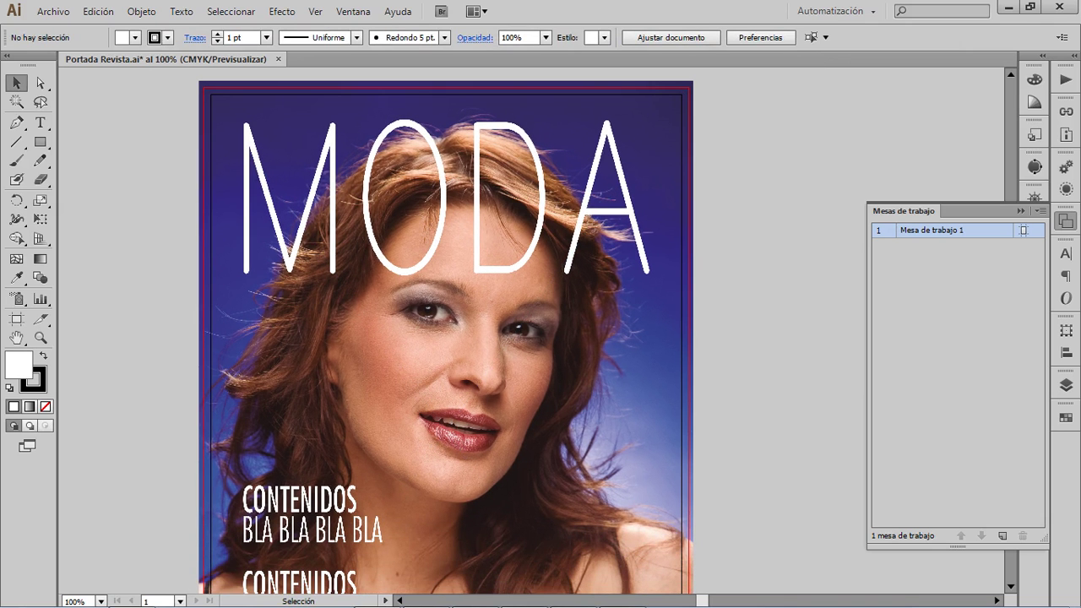
key(z)
click(435, 188)
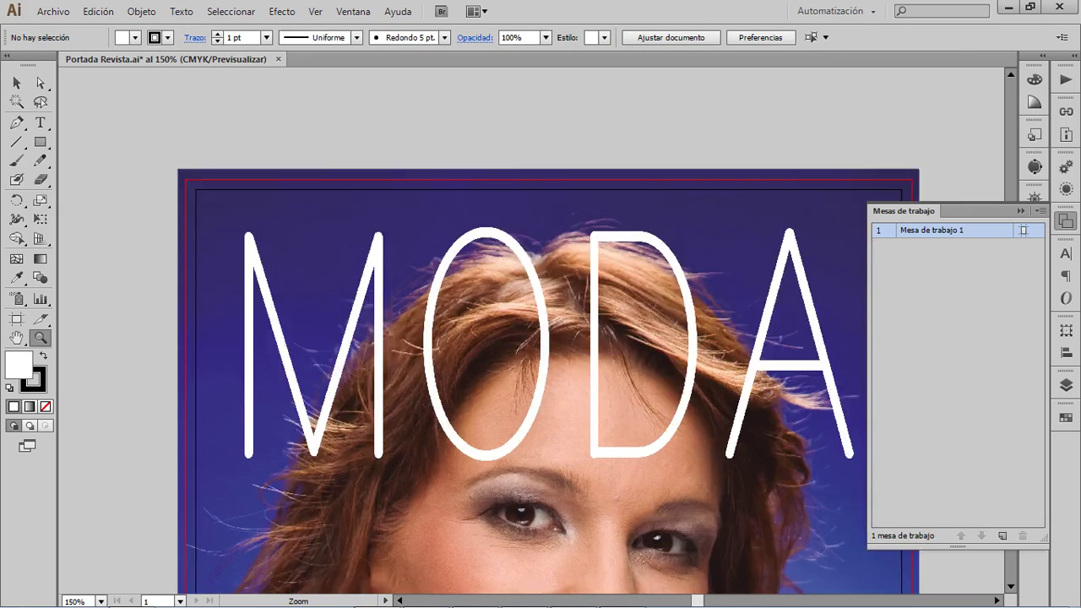
click(16, 82)
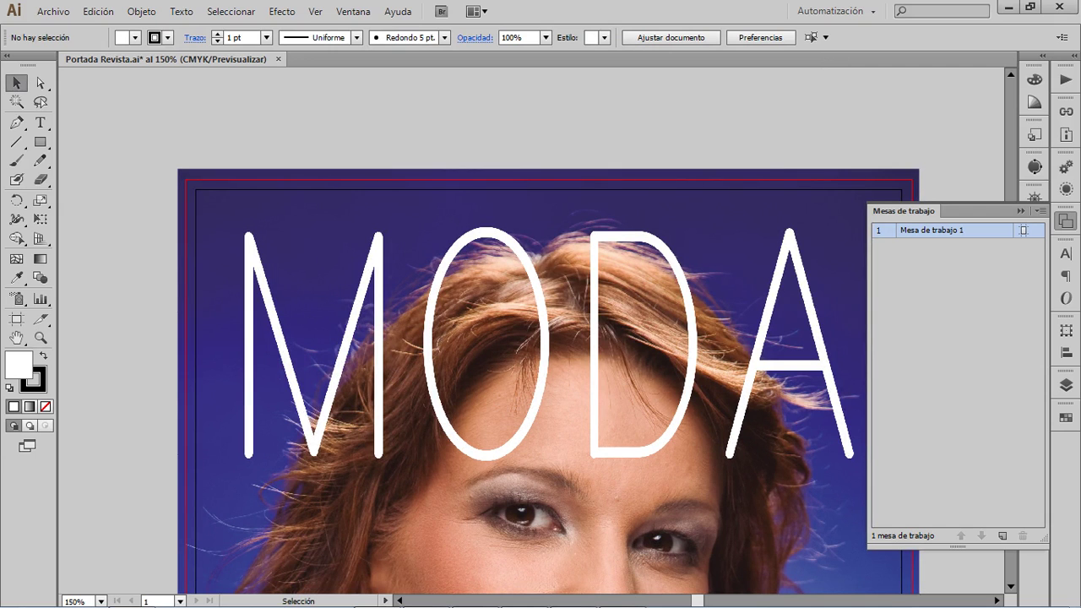
key(ctrl+r)
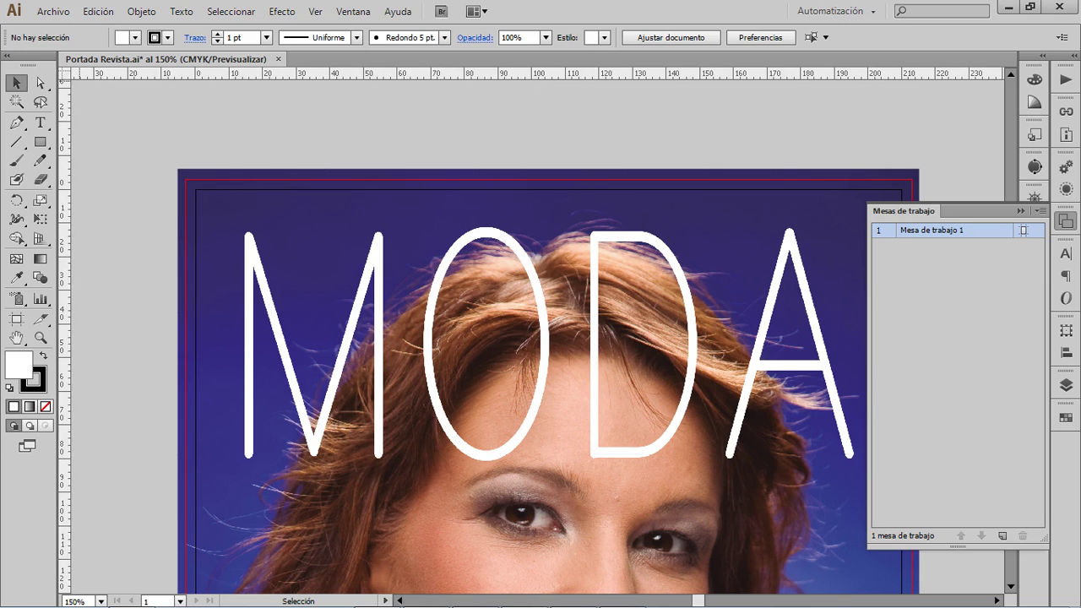
key(z)
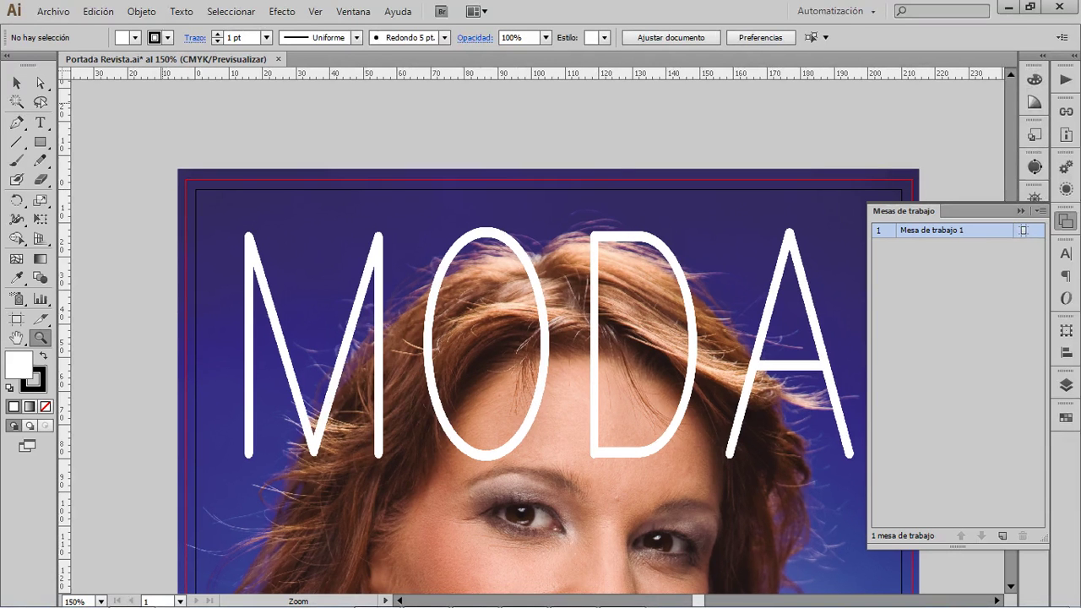
drag(203, 73, 203, 210)
key(v)
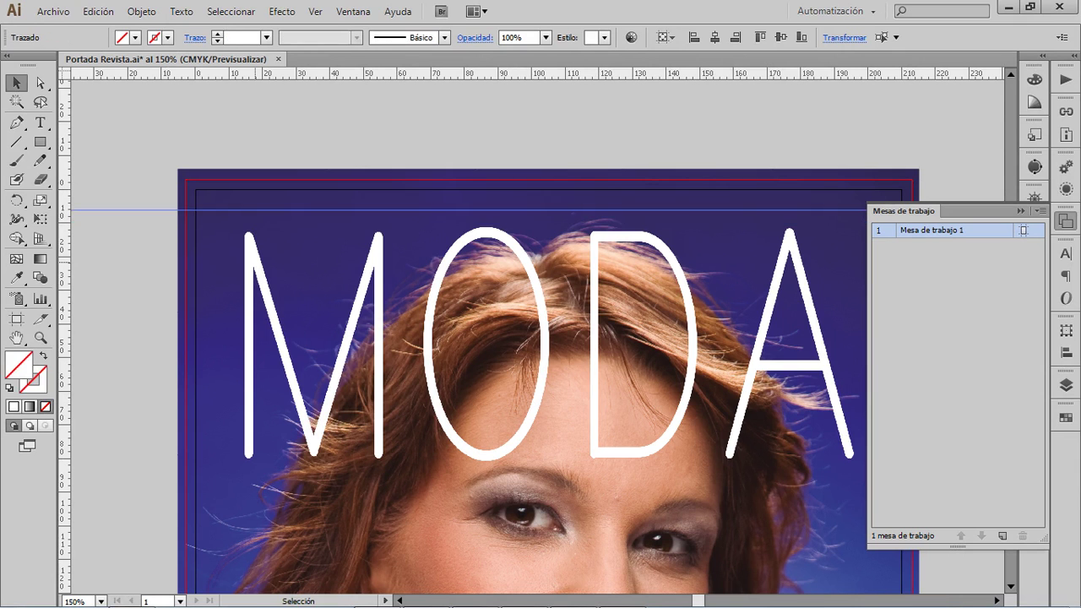
key(ctrl+shift+z)
- Select the cover image and nudge it upward until the top of the MODA title meets the guide
click(255, 262)
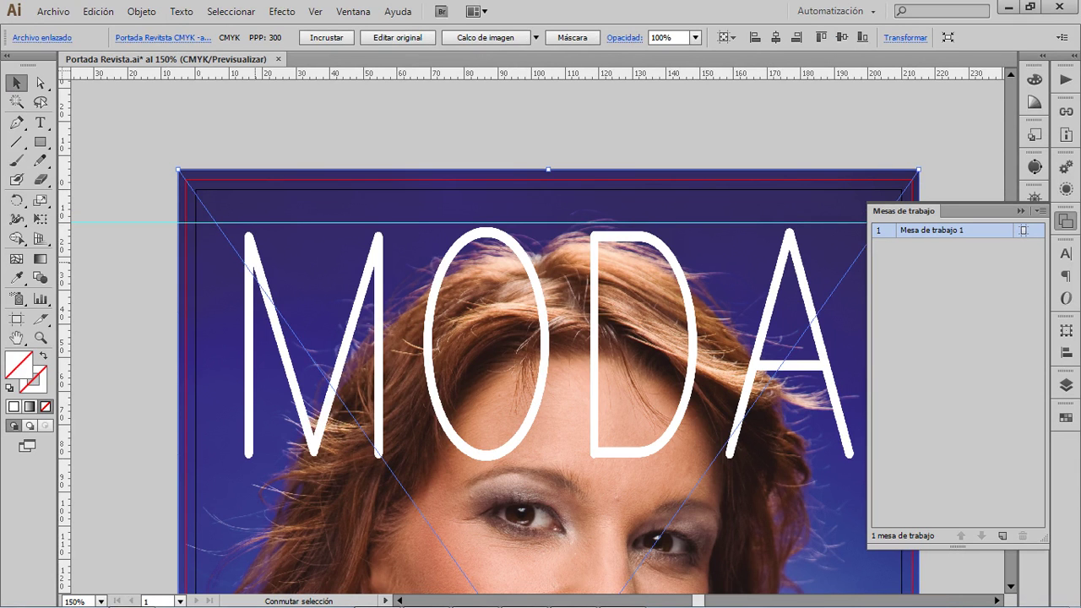
key(shift+Up)
key(shift+Up)
key(Down)
key(Down)
key(Down)
key(Down)
key(Down)
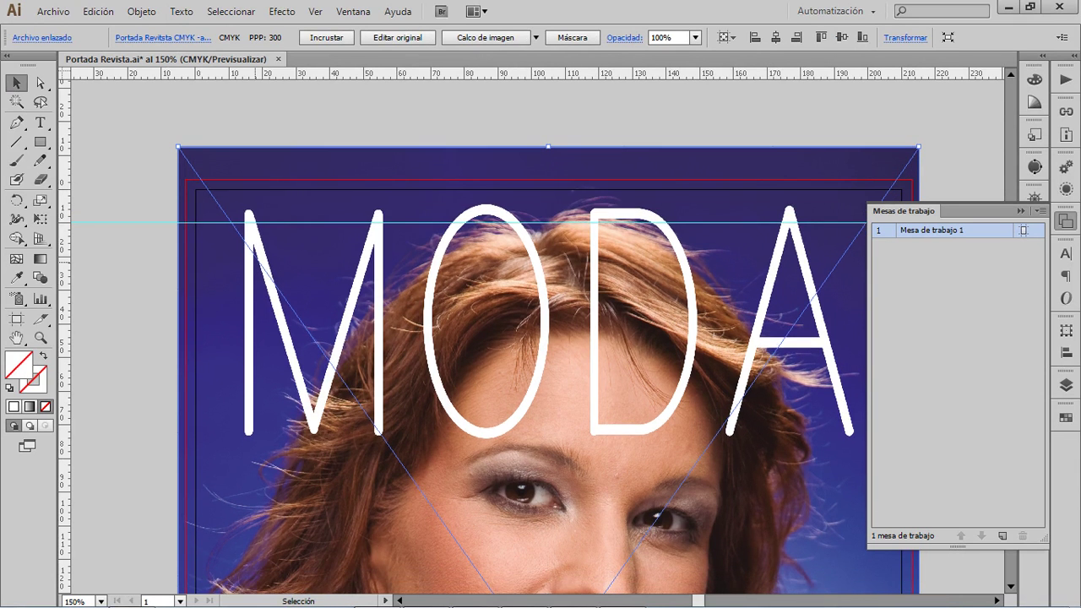
key(shift+Down)
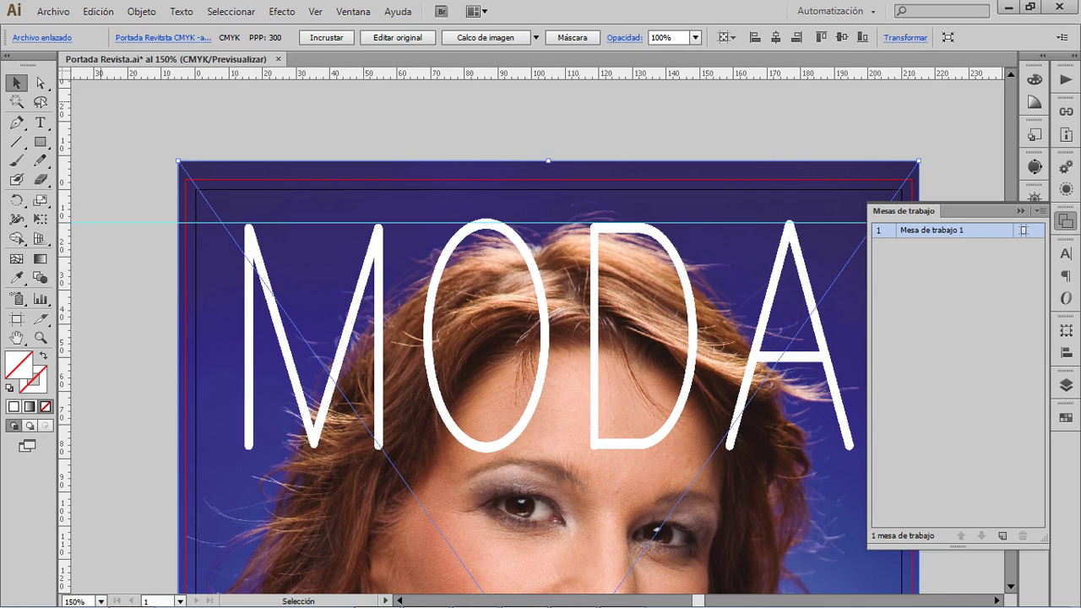
- Deselect the image and rename its layer as IMAGEN
key(ctrl+shift+a)
key(z)
alt+click(251, 178)
alt+click(251, 178)
drag(468, 296, 175, 147)
drag(165, 216, 77, 168)
click(1066, 384)
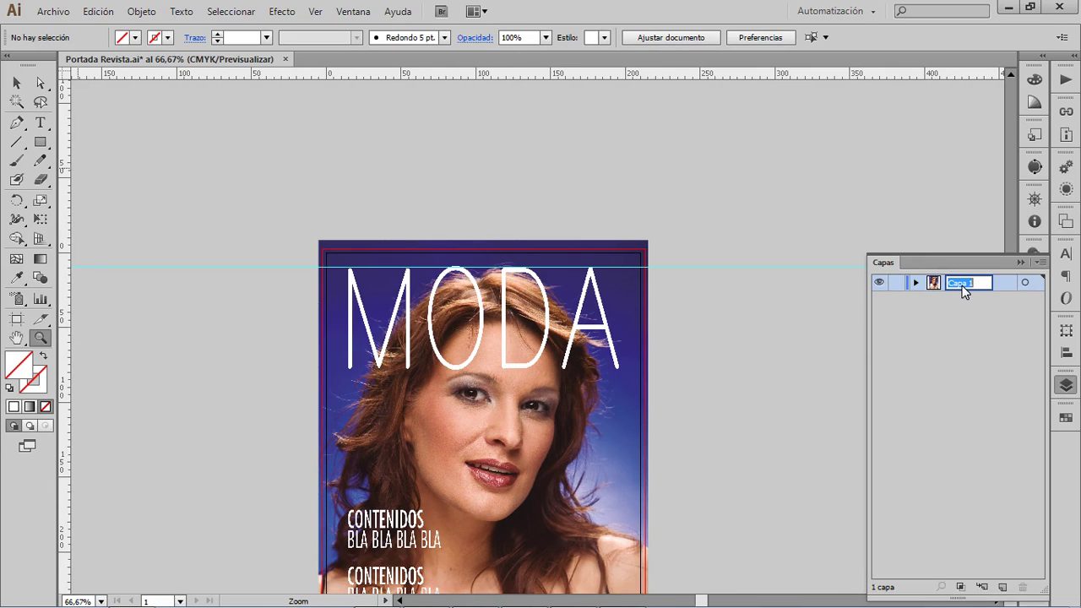
text(IMAGEN)
key(Return)
- Detach the Layers panel from the dock and add a new layer above IMAGEN
click(1066, 384)
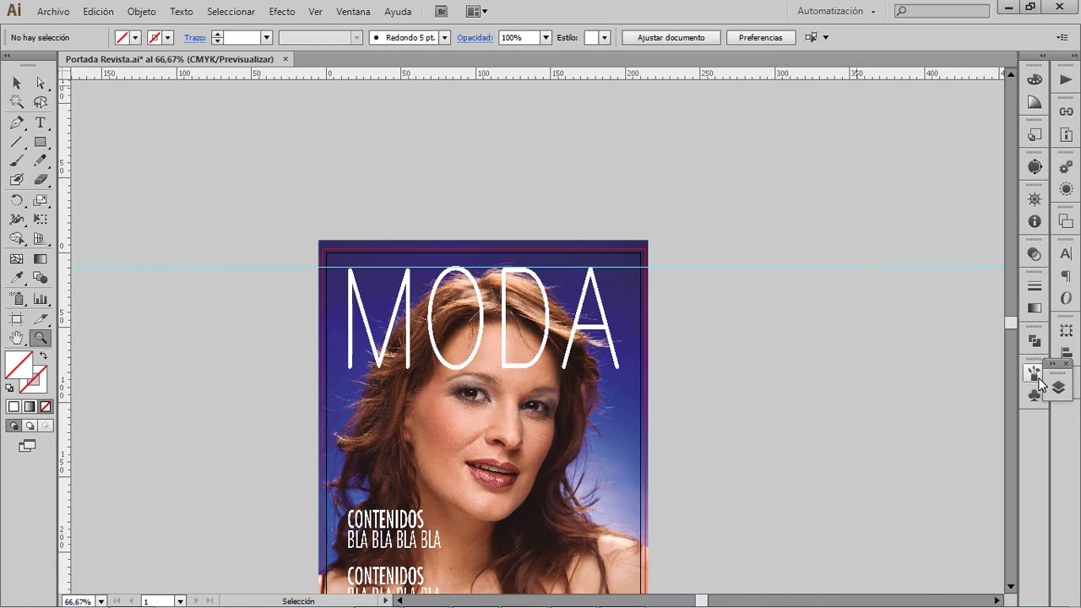
click(1058, 385)
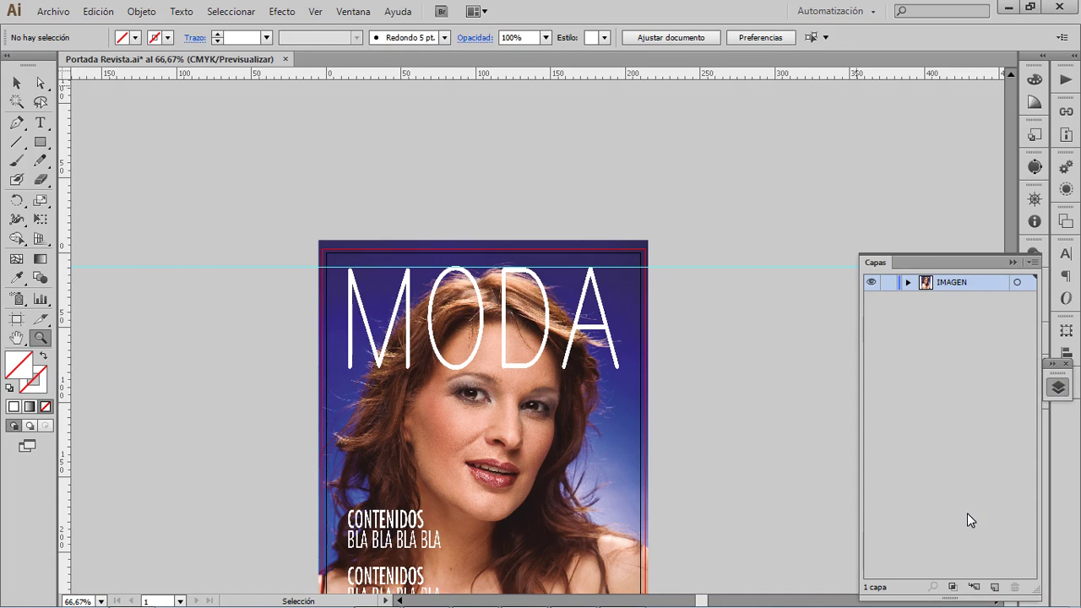
click(996, 586)
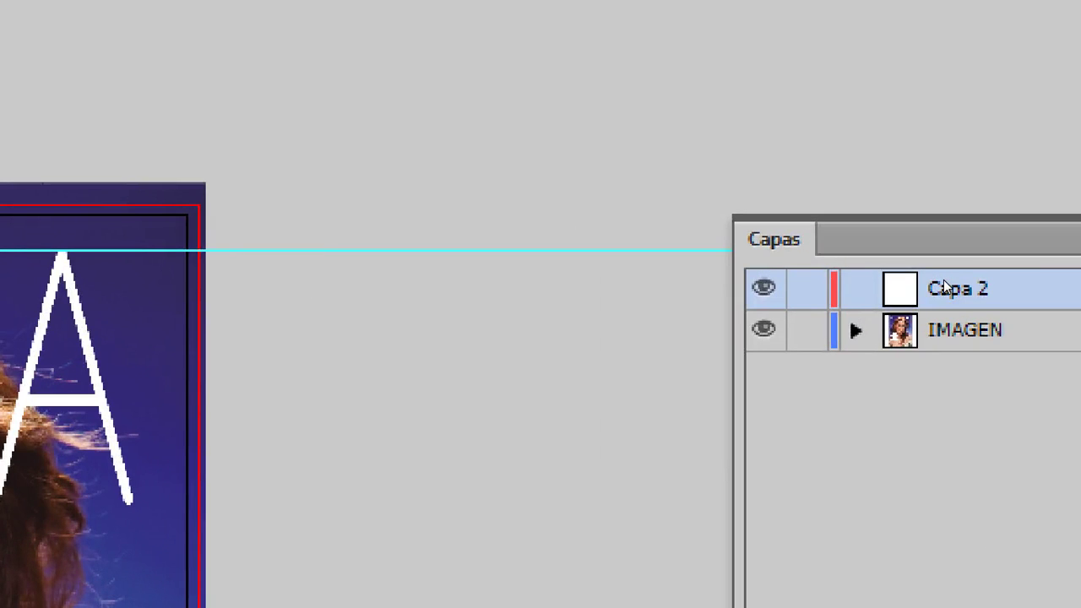
- Rename the layer Capa 2 as TEXTO
double_click(946, 282)
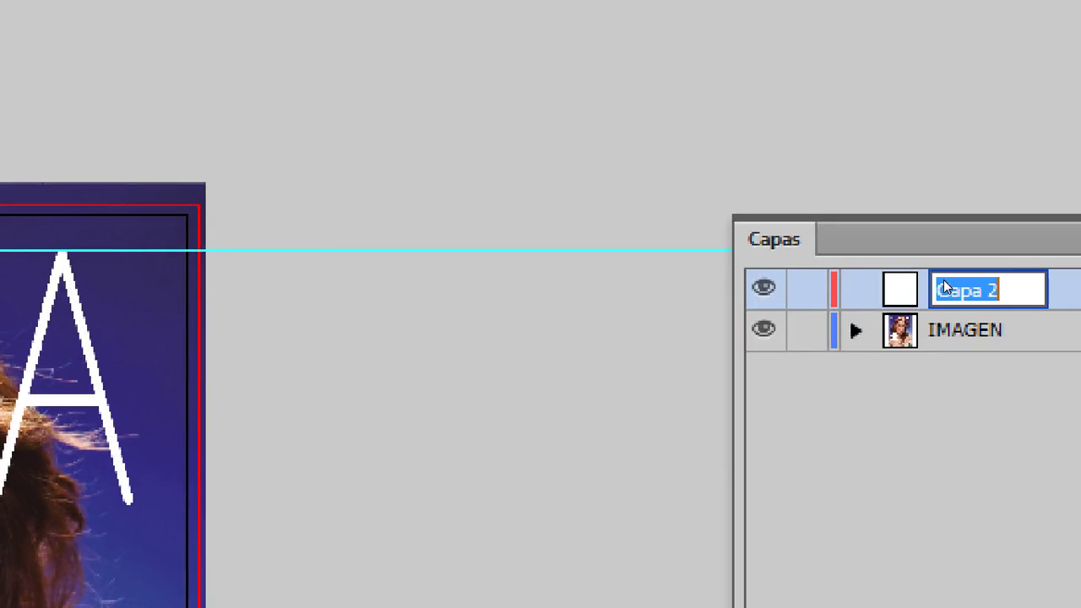
text(TEXTO)
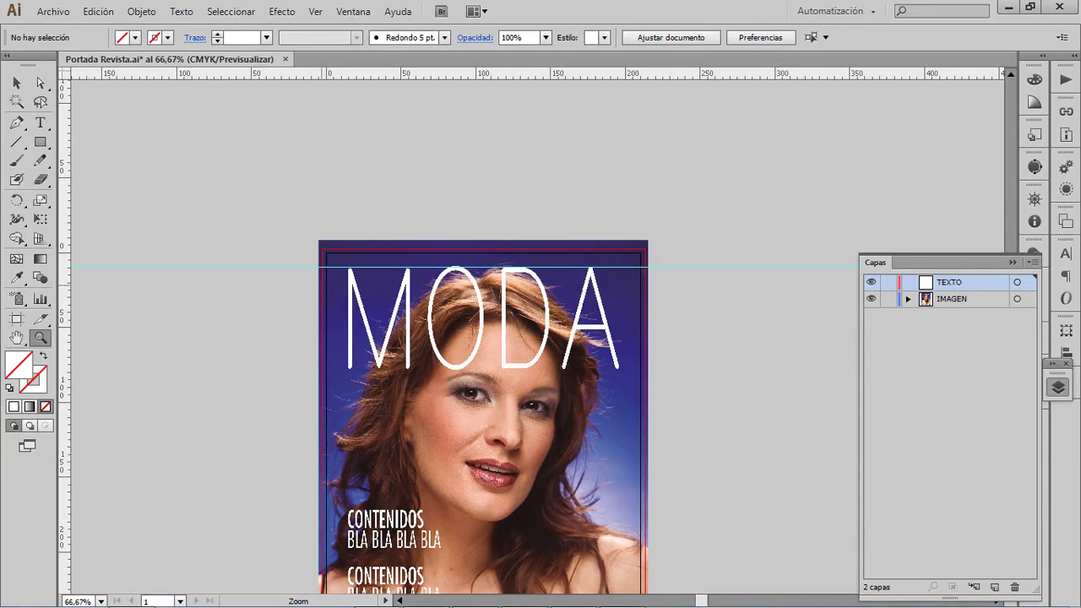
- Examine the edges of the imported MODA title up close at magnifications up to 6400%, and return to an overview of the cover
click(432, 321)
click(432, 322)
click(432, 322)
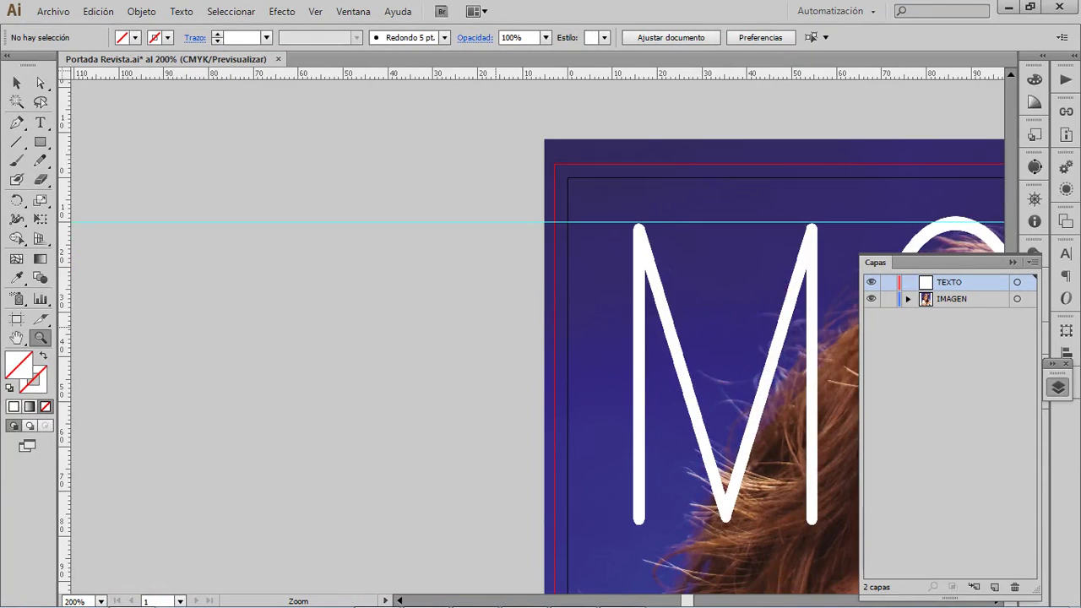
key(ctrl+plus)
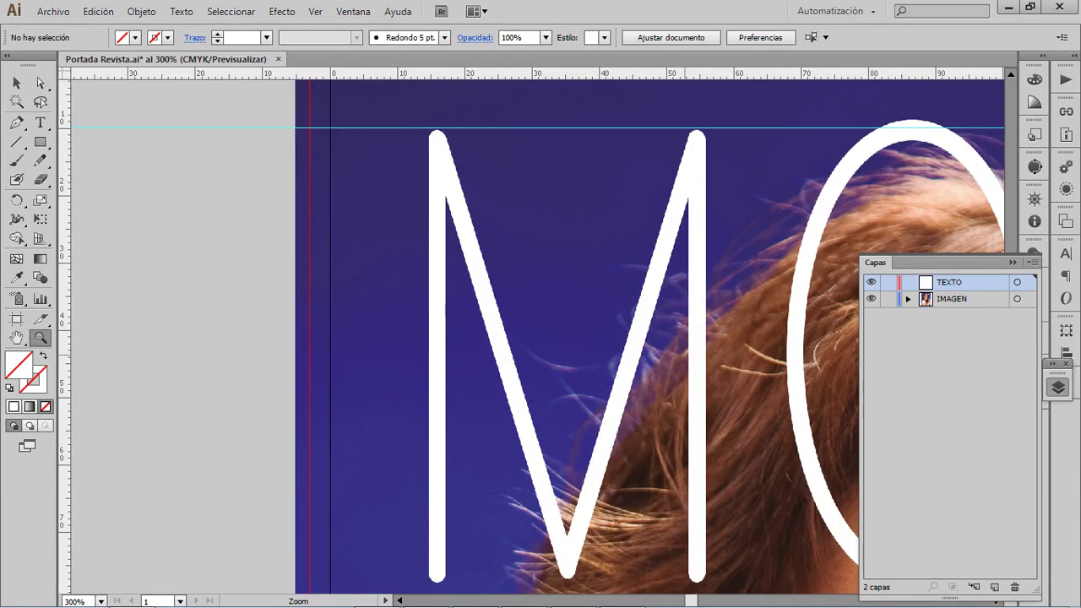
key(ctrl+plus)
key(ctrl+plus)
key(ctrl+plus)
key(ctrl+plus)
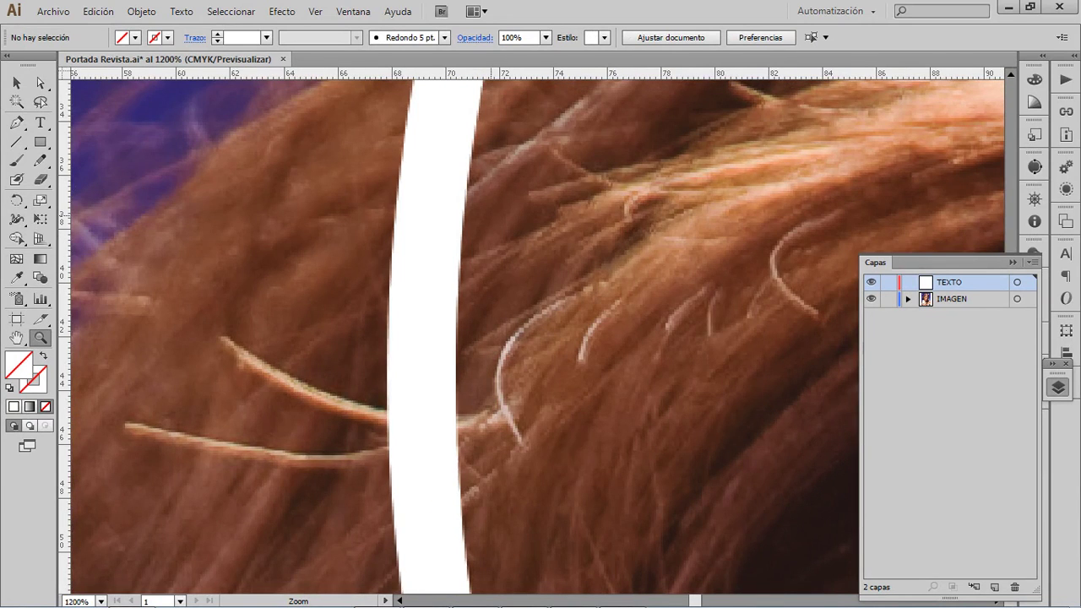
key(ctrl+plus)
key(ctrl+plus)
key(ctrl+plus)
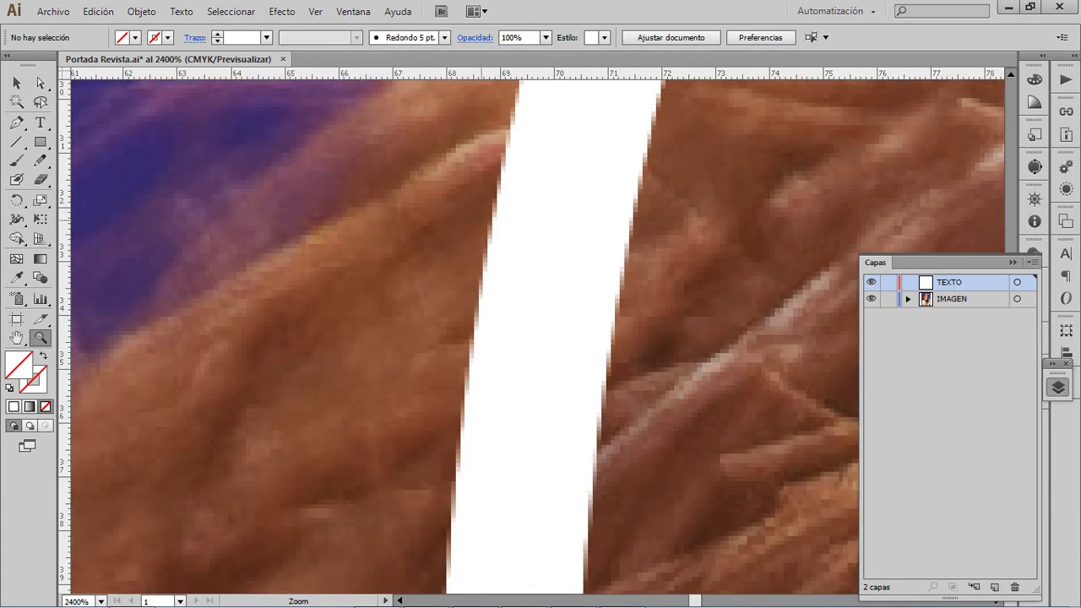
key(ctrl+plus)
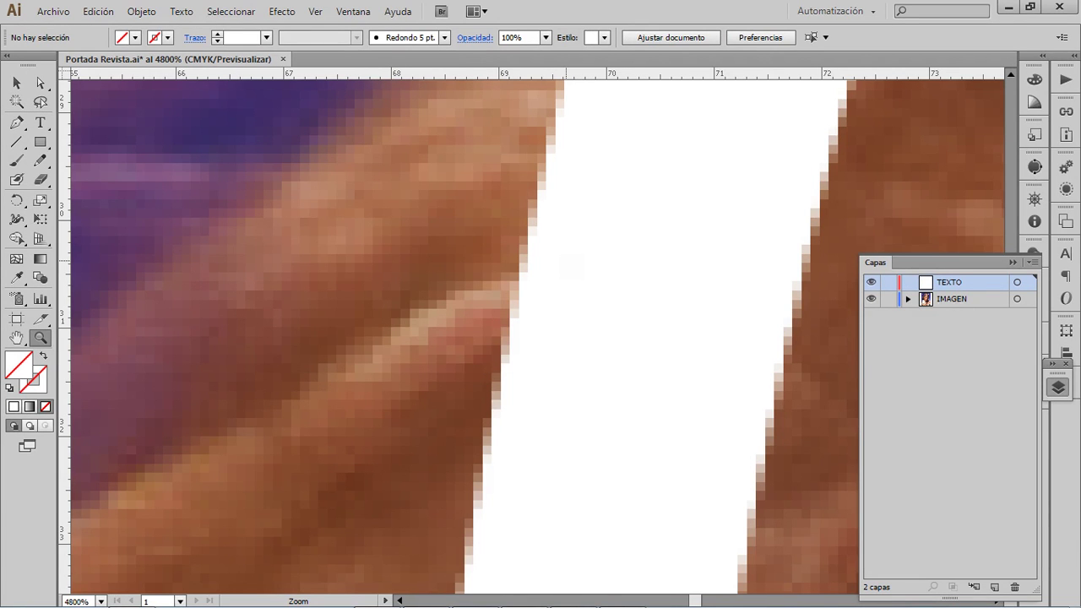
key(ctrl+plus)
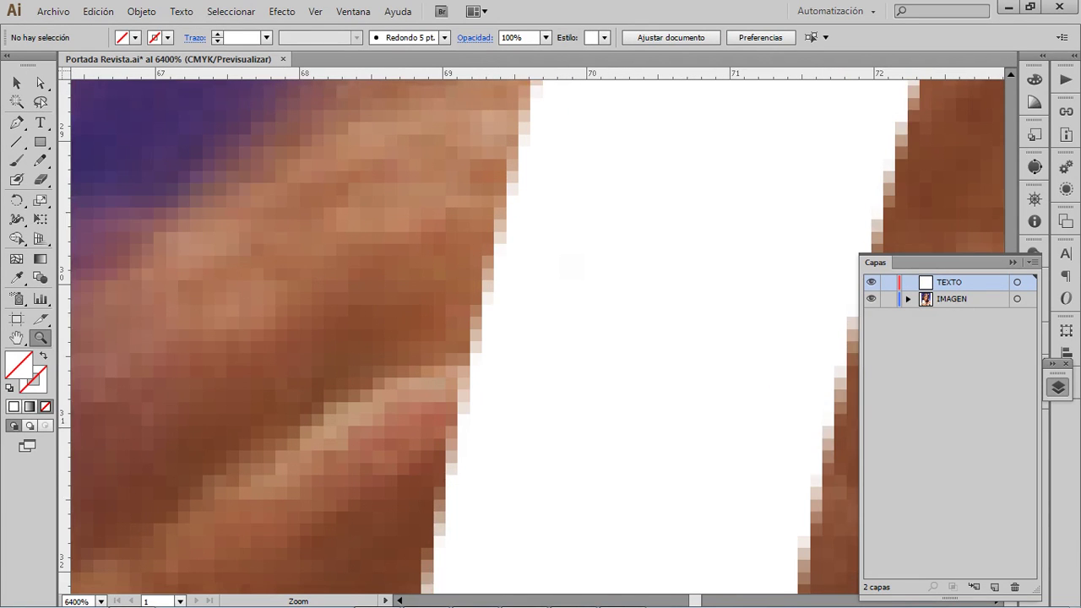
key(super)
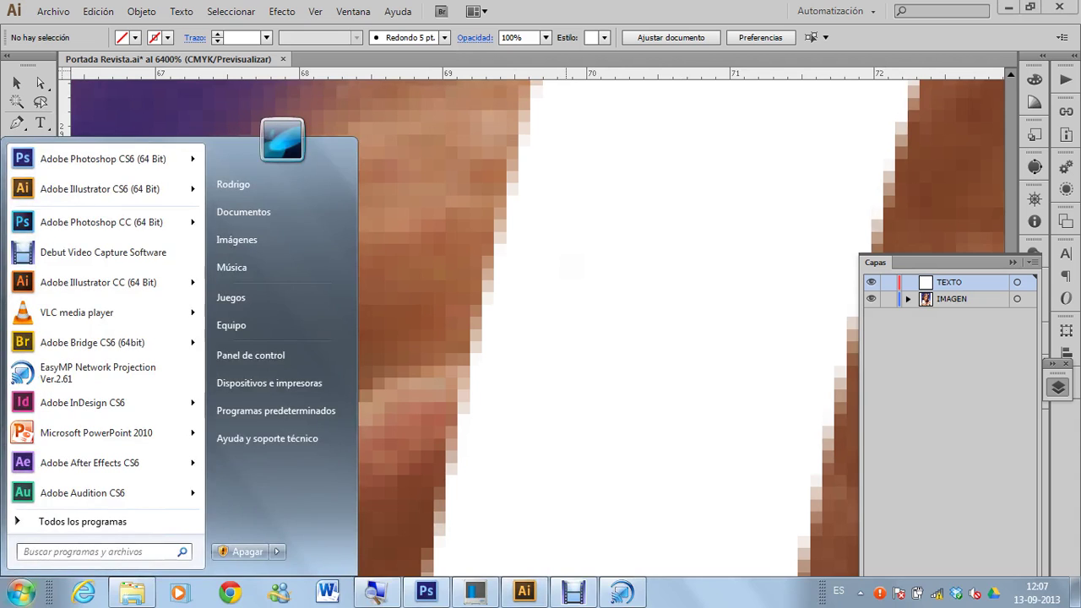
key(super)
key(ctrl+minus)
key(ctrl+minus)
key(ctrl+minus)
key(ctrl+minus)
key(ctrl+minus)
key(ctrl+minus)
key(ctrl+minus)
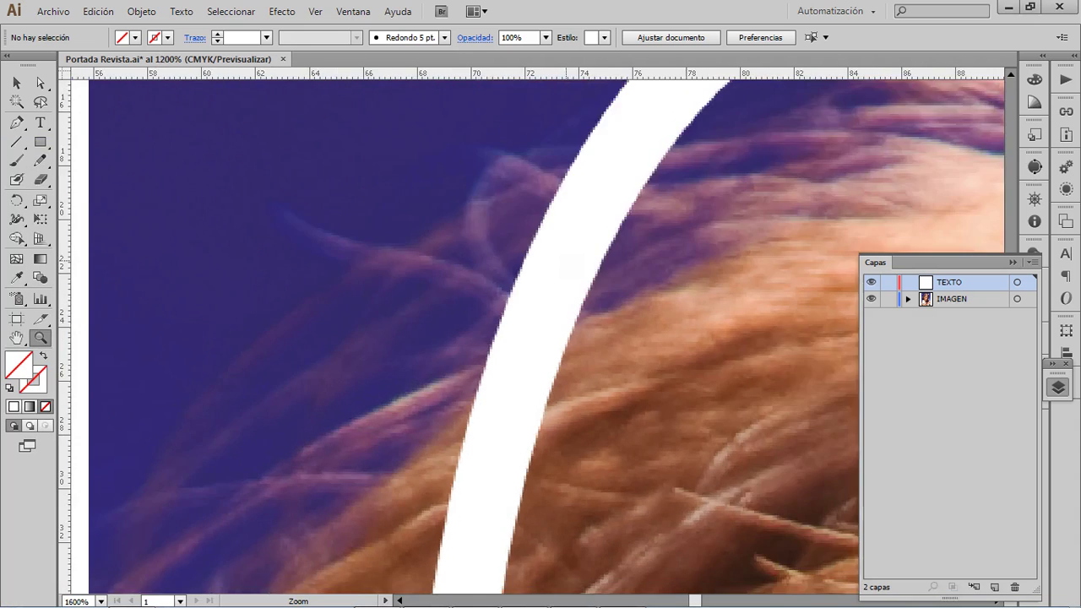
key(ctrl+minus)
key(ctrl+minus)
key(ctrl+minus)
key(ctrl+minus)
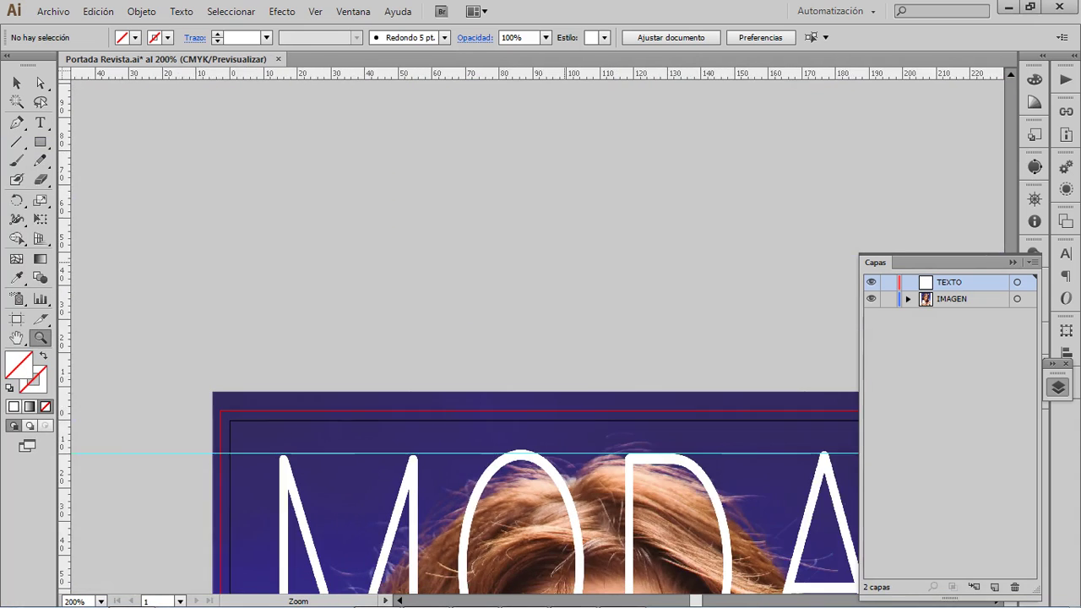
scroll(532, 329, down, 5)
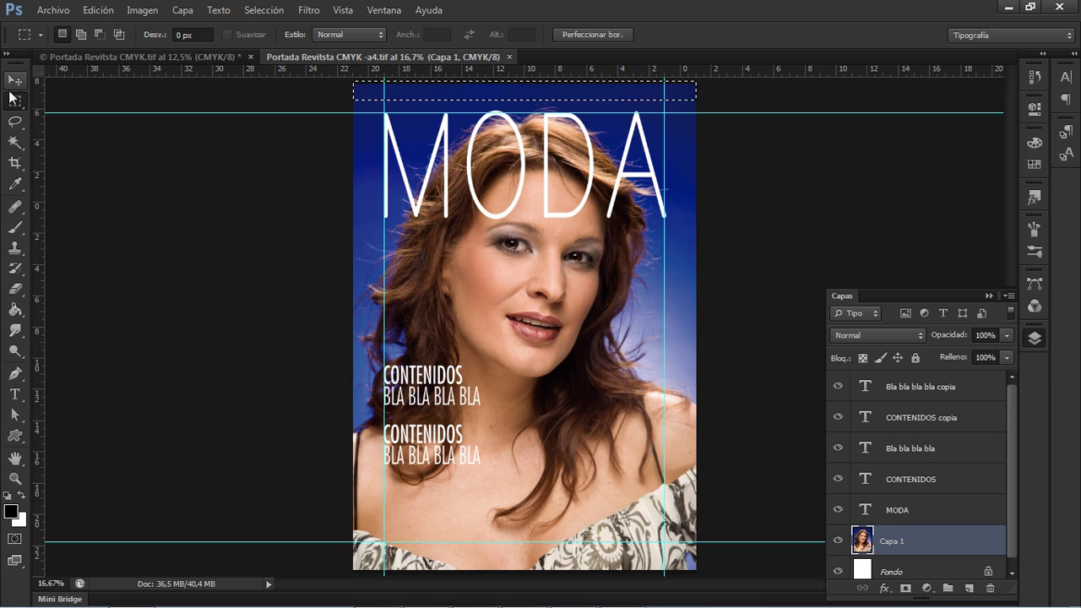
- In Photoshop, clear the marquee selection and check the font settings of the letter M in the MODA title
click(183, 208)
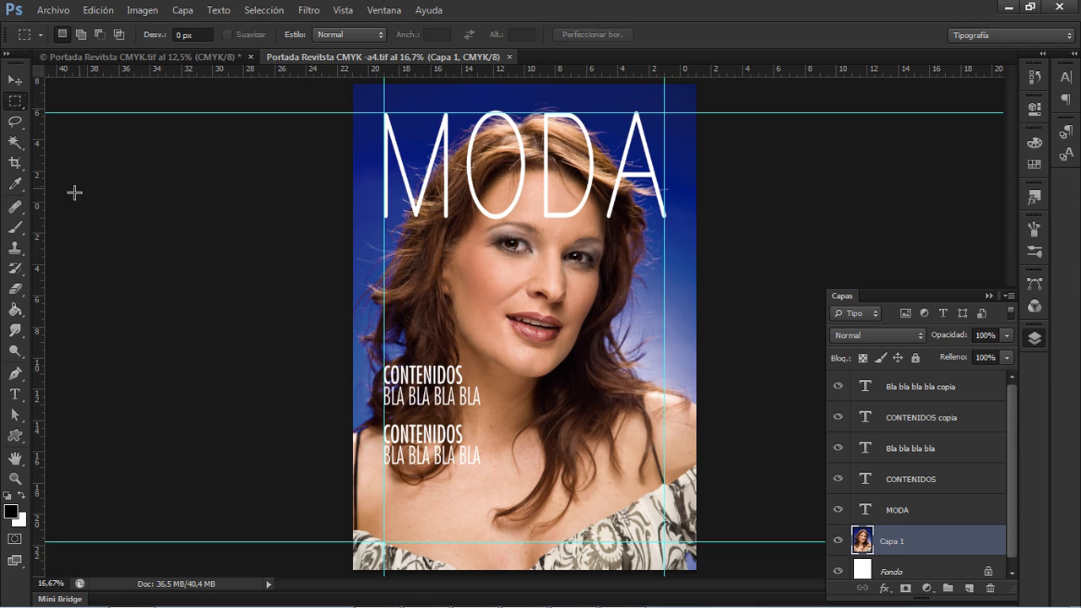
click(16, 397)
click(458, 164)
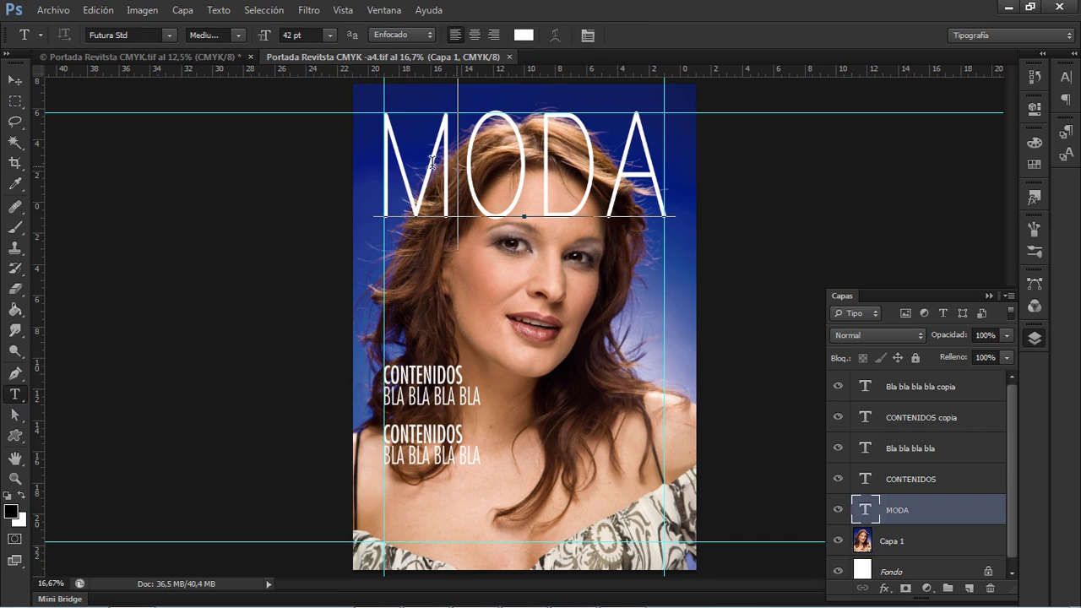
drag(429, 162, 387, 162)
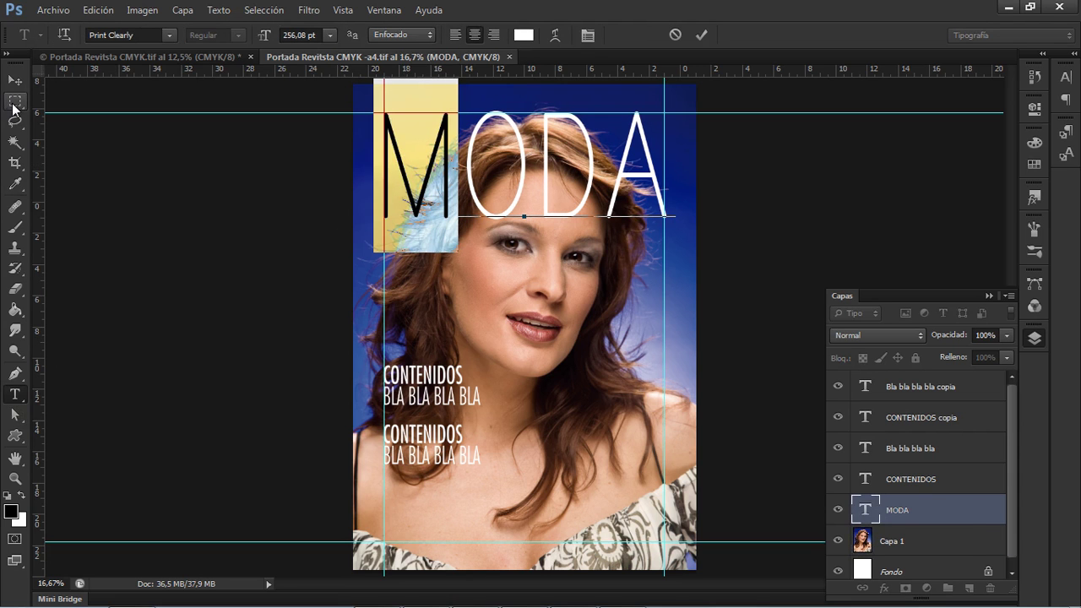
click(15, 100)
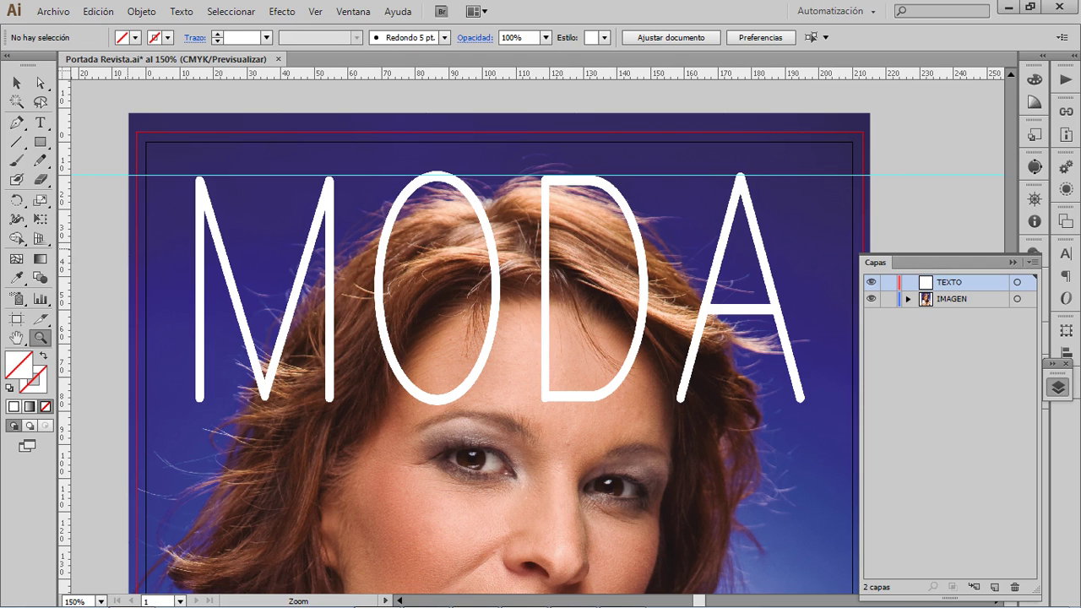
- In Illustrator, add the text MODA on the TEXTO layer beside the M of the imported title
click(40, 122)
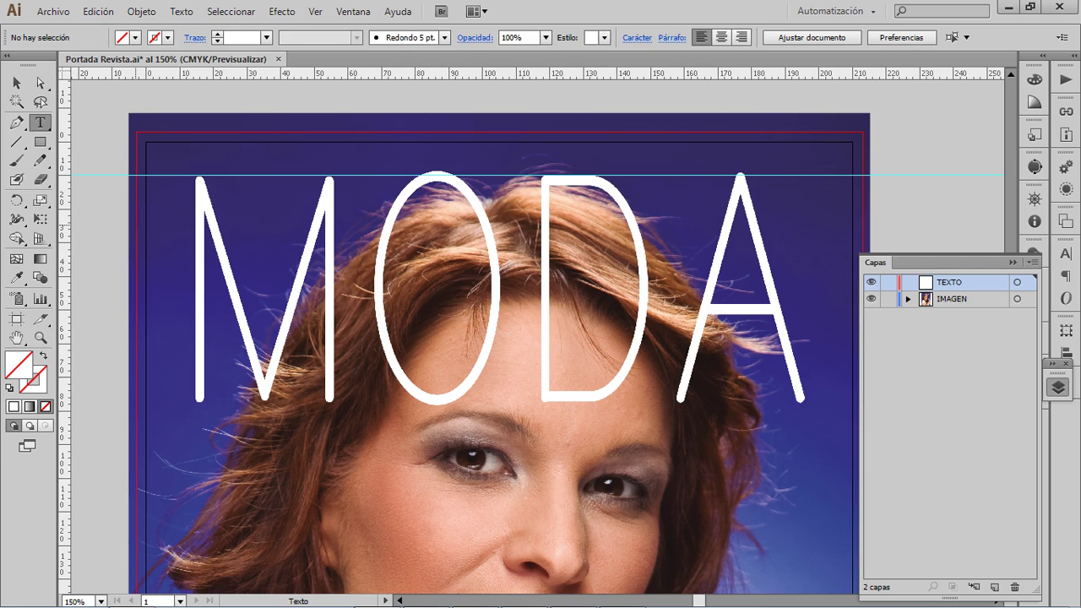
click(164, 223)
text(MODA)
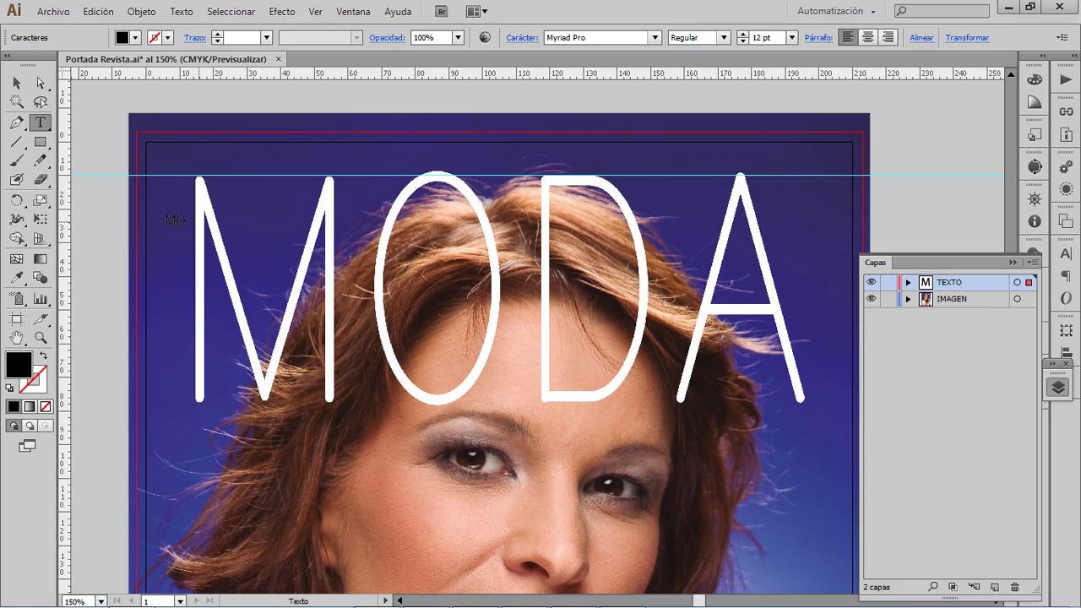
- Set the new MODA text's font to Print Clearly and sample its white fill from the imported title with the Eyedropper
click(15, 84)
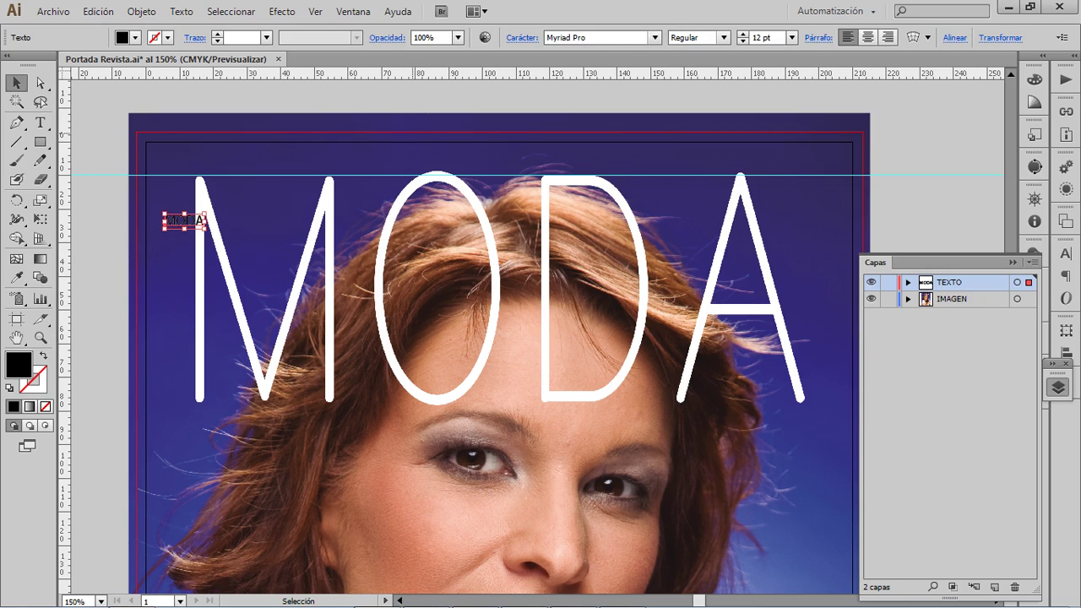
click(602, 37)
text(Print Clearly)
key(Return)
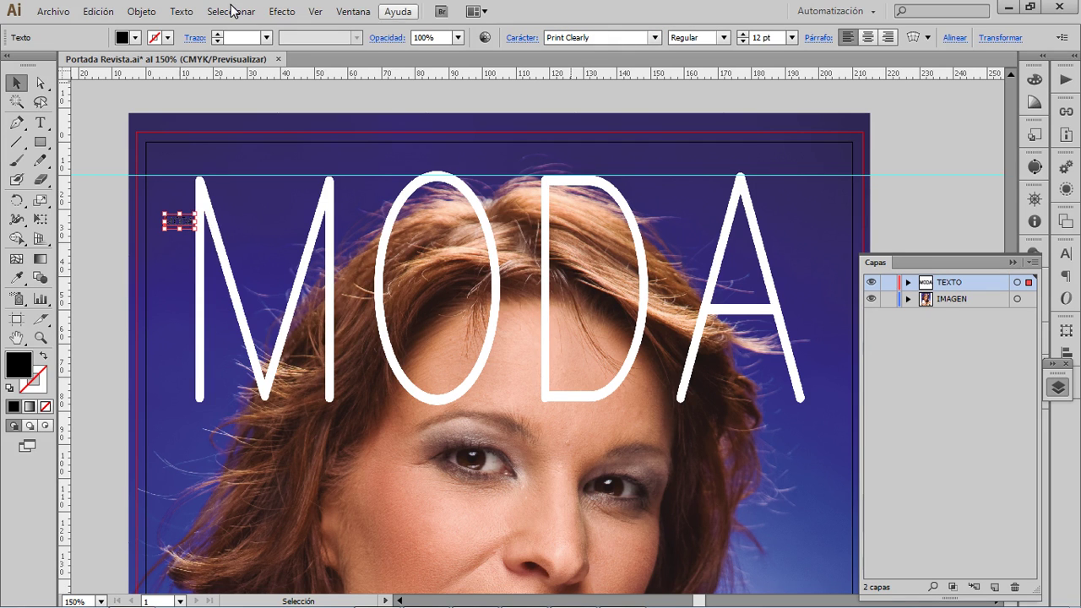
click(16, 281)
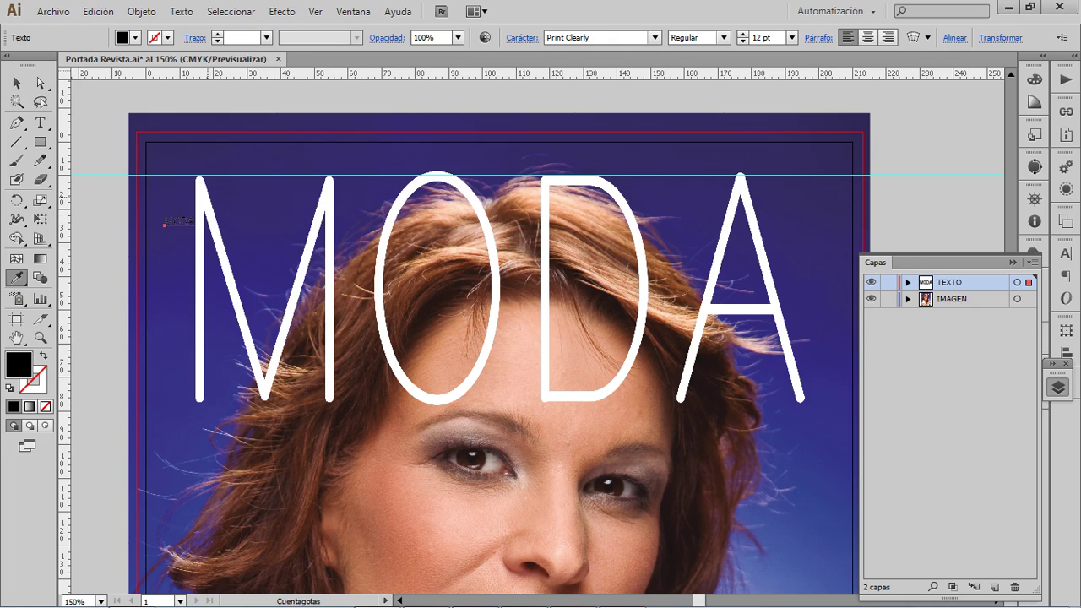
click(206, 254)
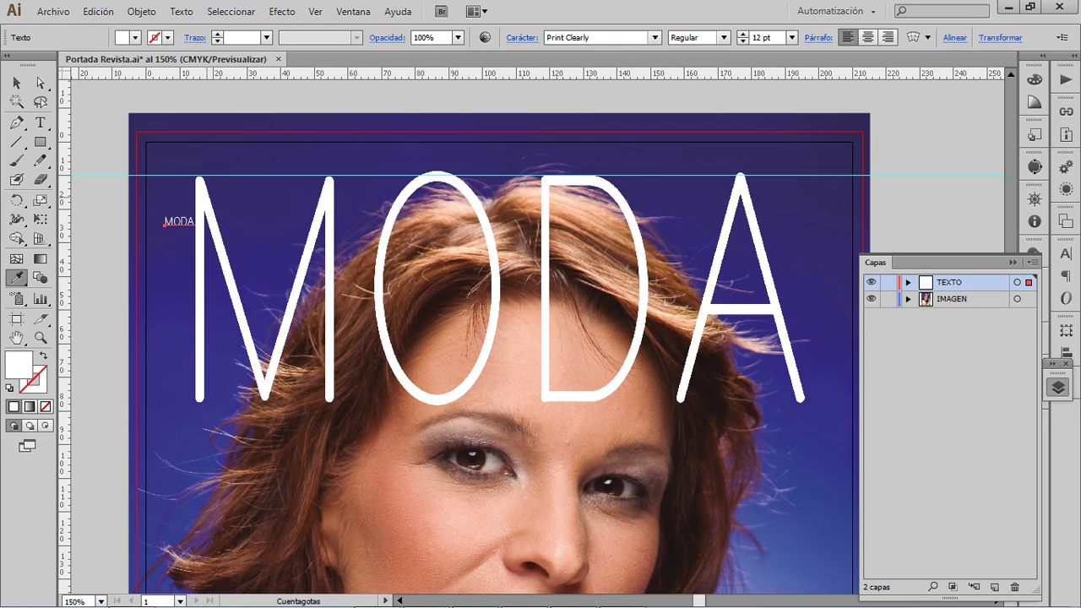
- Enlarge the new MODA text to about 216 pt and move it over the imported title, with the letter tops at the horizontal guide
click(16, 82)
drag(196, 230, 711, 475)
key(space)
drag(585, 452, 619, 451)
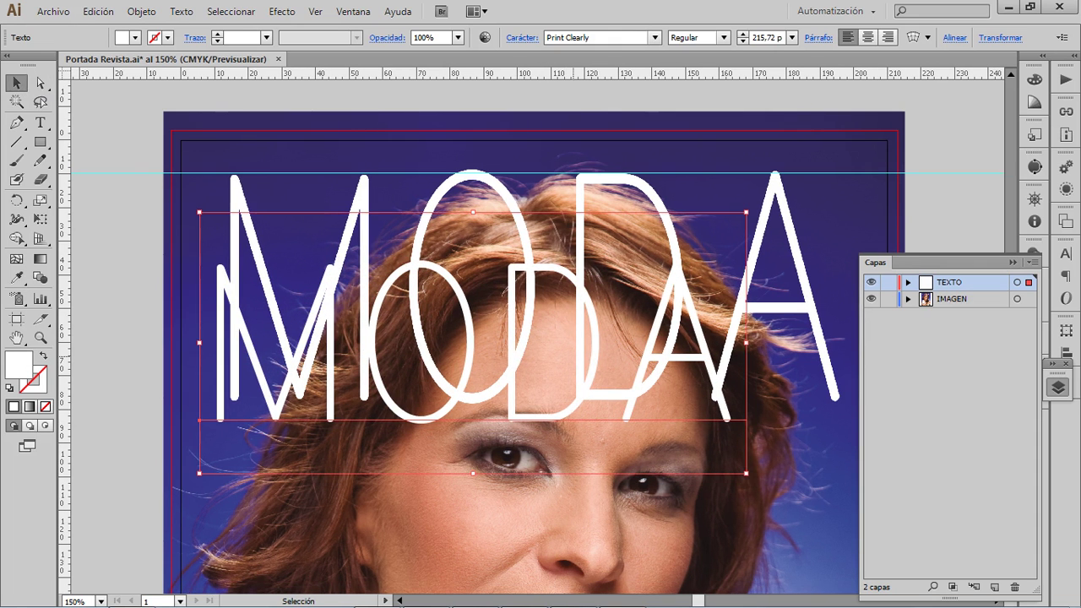
drag(591, 348, 445, 230)
key(space)
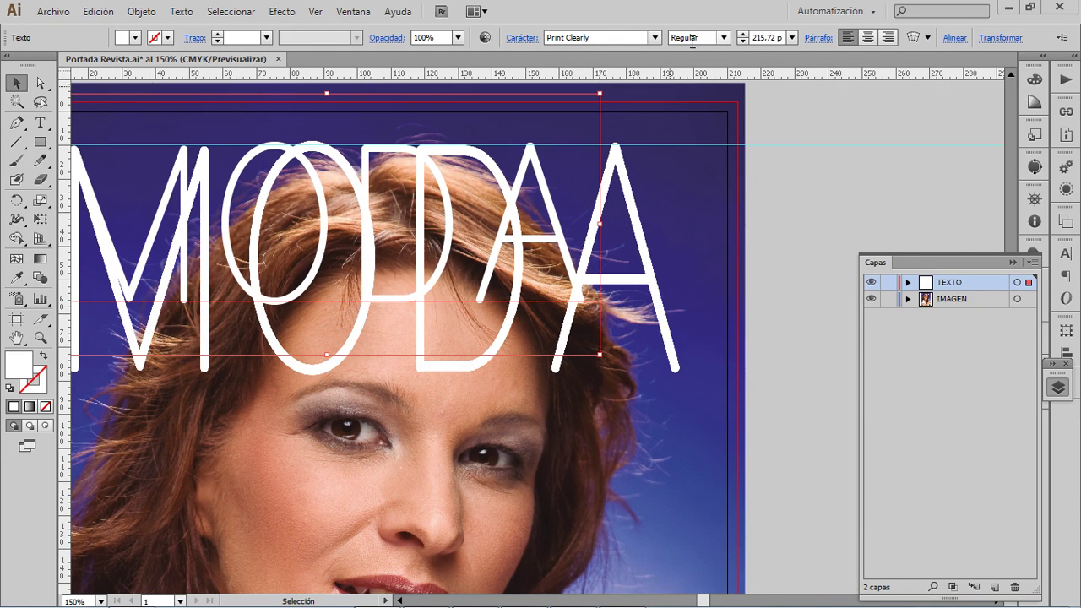
- In Photoshop, check the font size of the MODA title and leave its text unedited
key(alt+Tab)
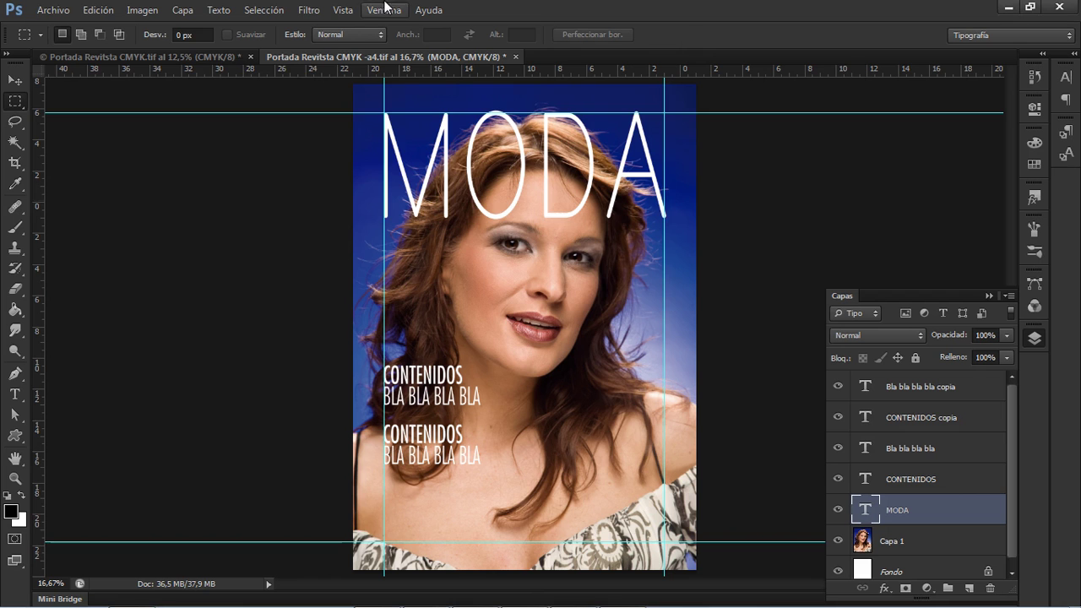
key(t)
drag(448, 138, 454, 140)
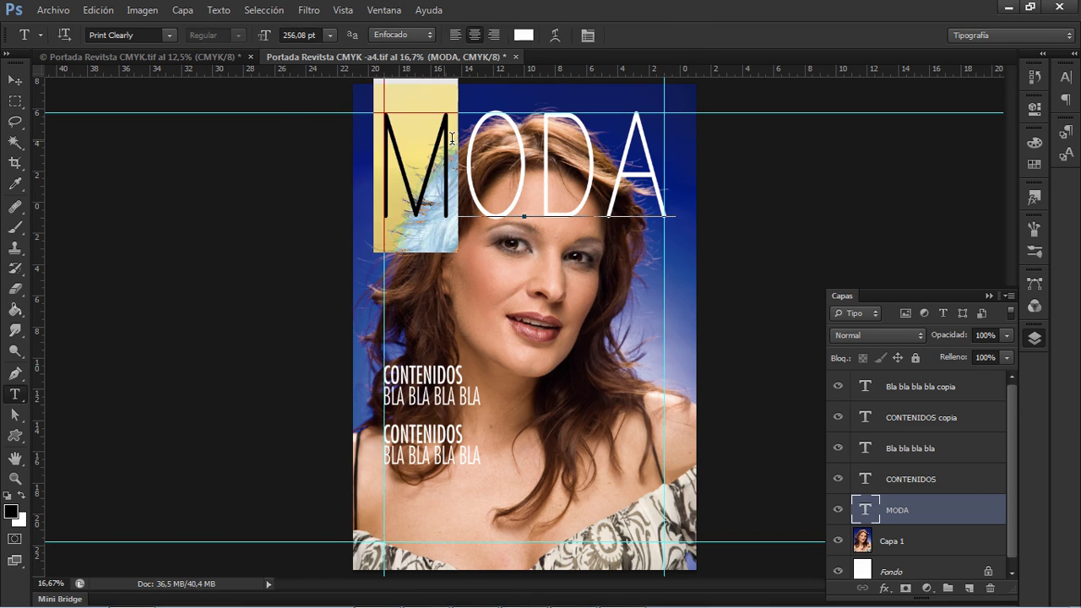
key(Escape)
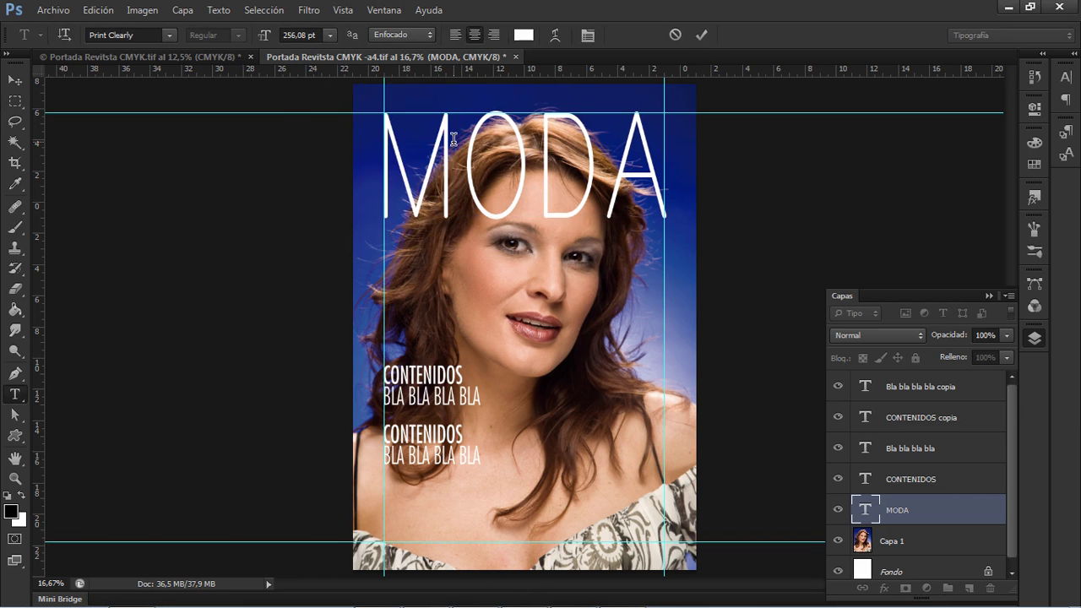
- In Illustrator, enlarge and stretch the new MODA text to about 304 pt and nudge it into exact alignment with the imported title
key(alt+Tab)
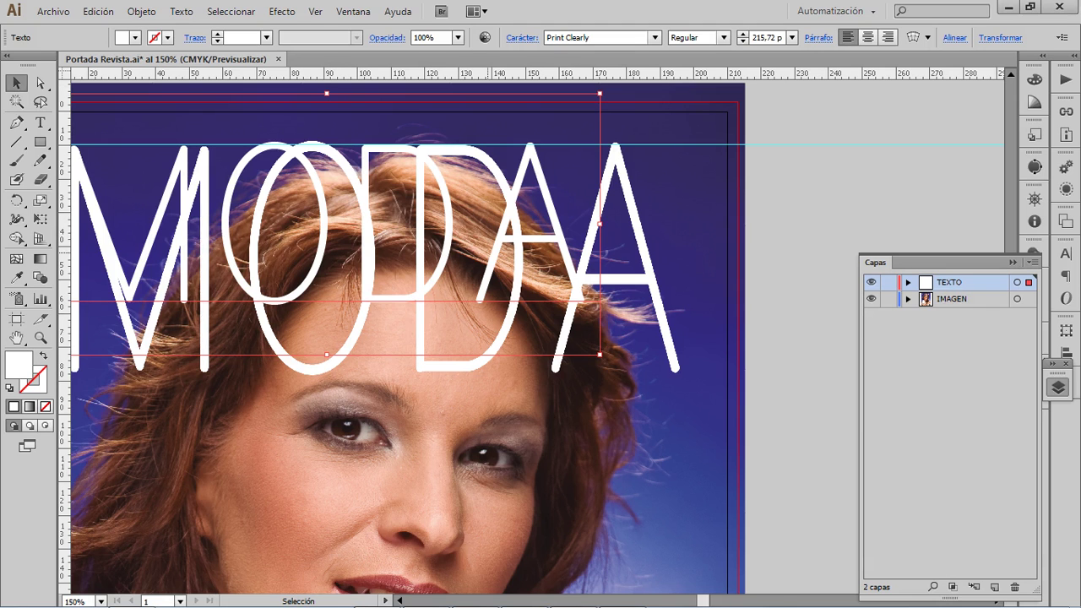
drag(600, 355, 699, 441)
drag(513, 312, 565, 369)
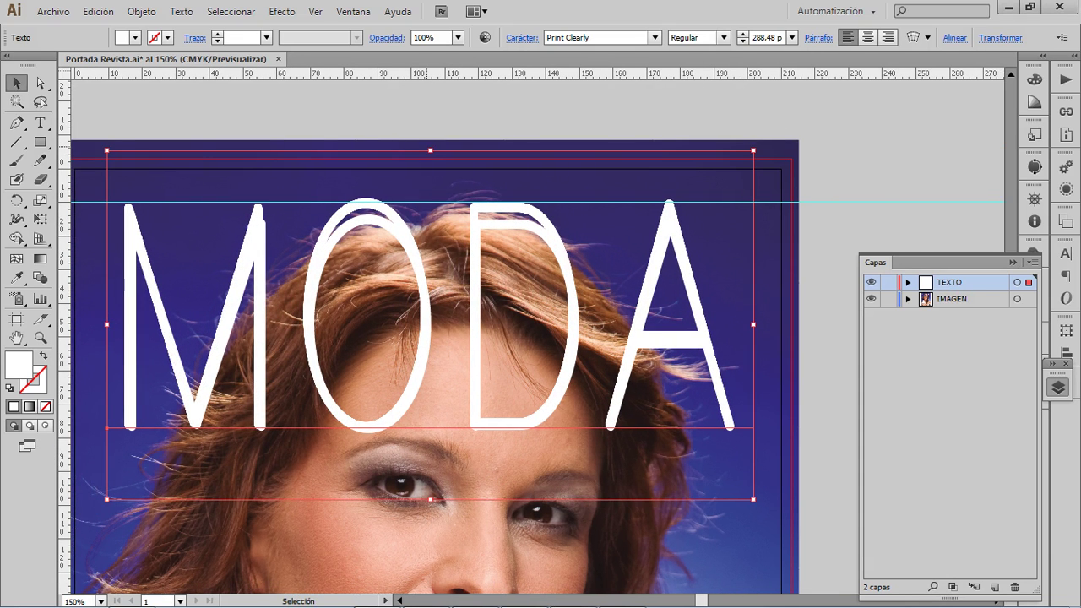
drag(430, 150, 430, 133)
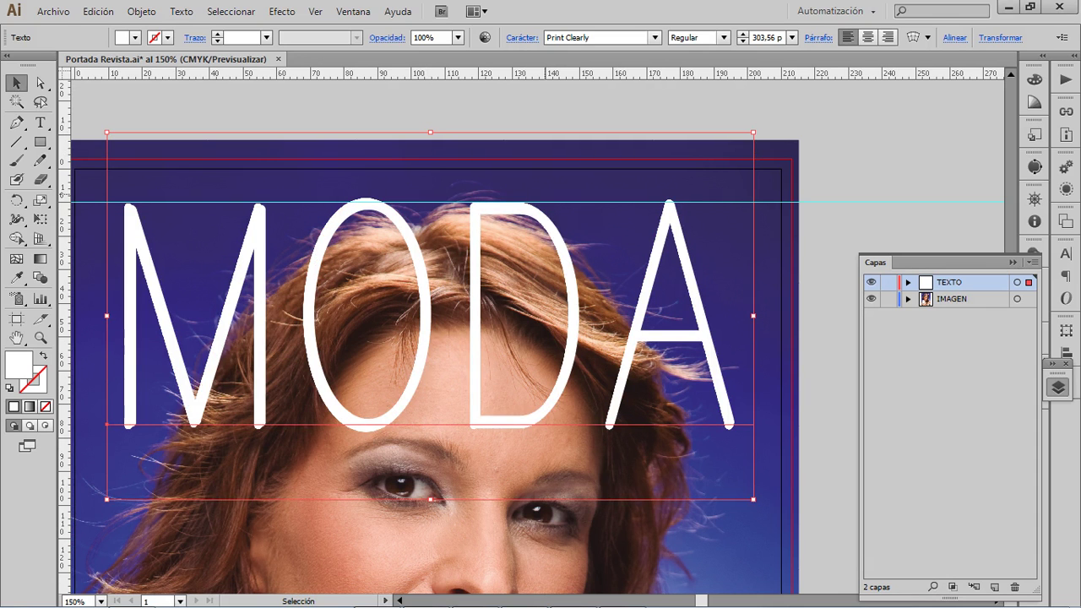
key(Left)
key(Left)
key(Down)
- Place vertical guides at the outer edge of the M and the outer edge of the A in MODA
key(space)
drag(436, 270, 563, 255)
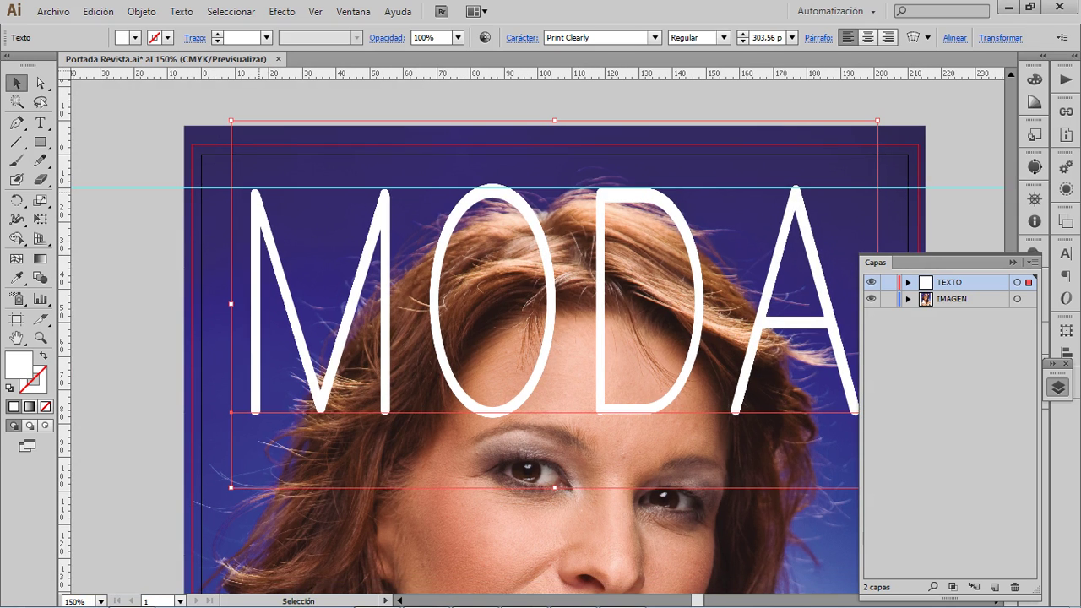
drag(67, 355, 251, 355)
key(space)
drag(471, 235, 244, 224)
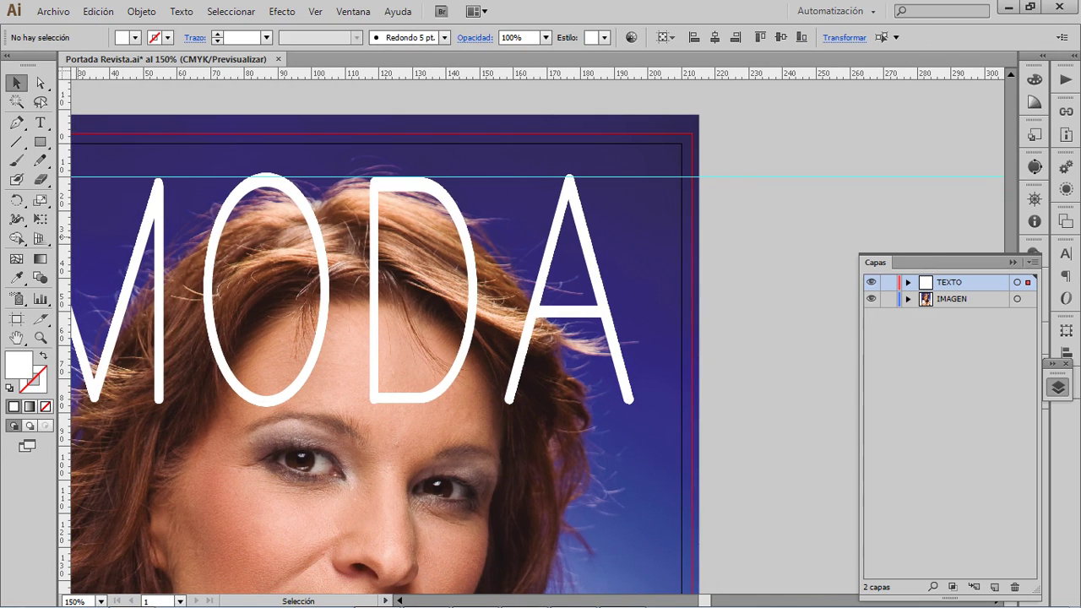
drag(546, 355, 634, 354)
drag(634, 321, 635, 321)
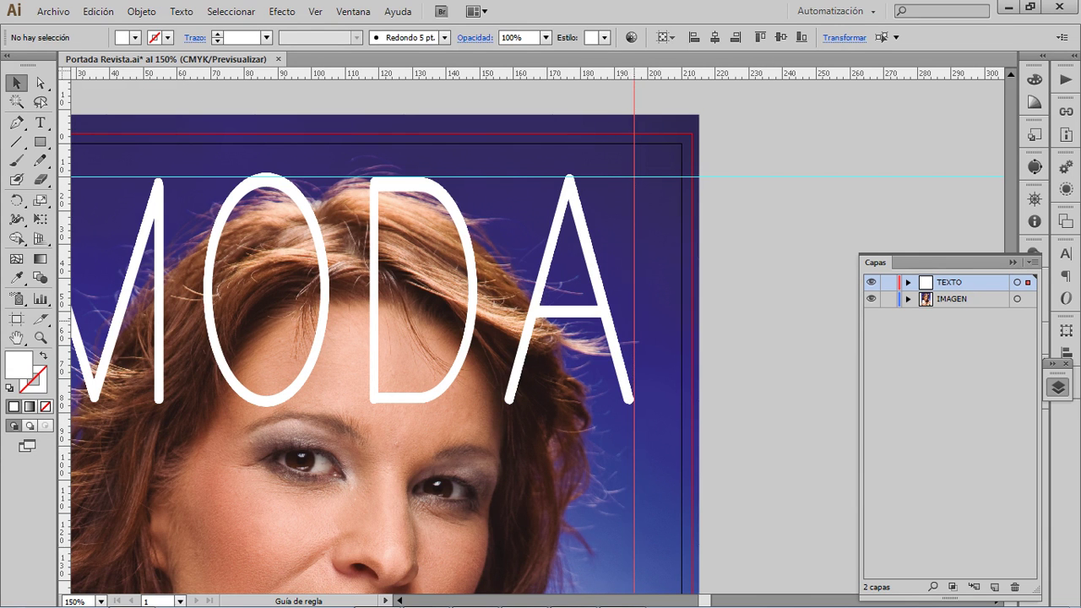
- Compare the new title with the imported one on the overall cover by toggling the TEXTO layer's visibility
key(z)
alt+click(579, 399)
key(ctrl+minus)
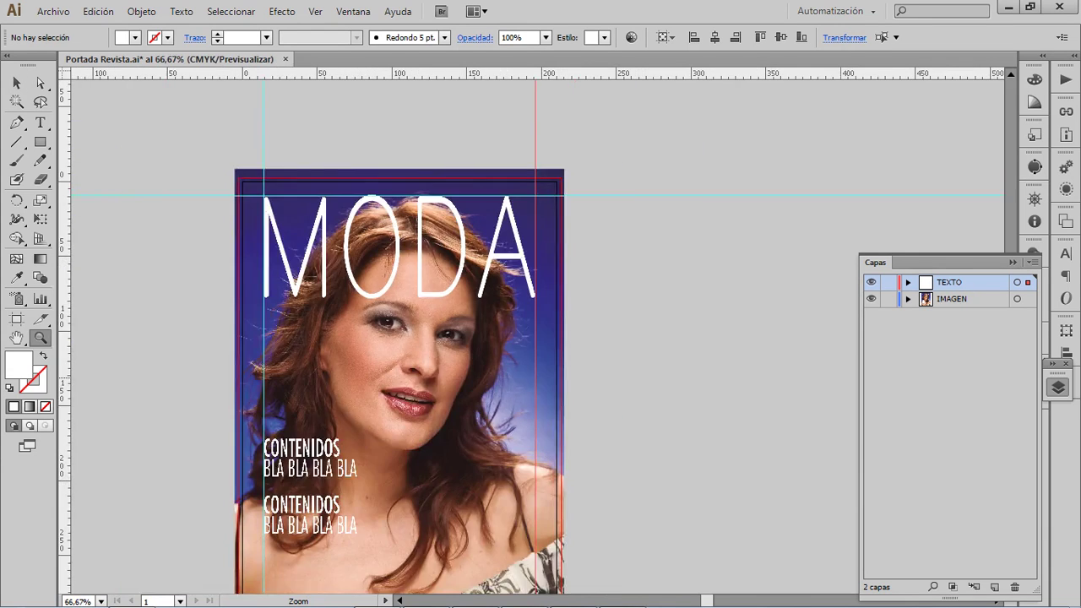
click(871, 282)
click(870, 282)
click(871, 282)
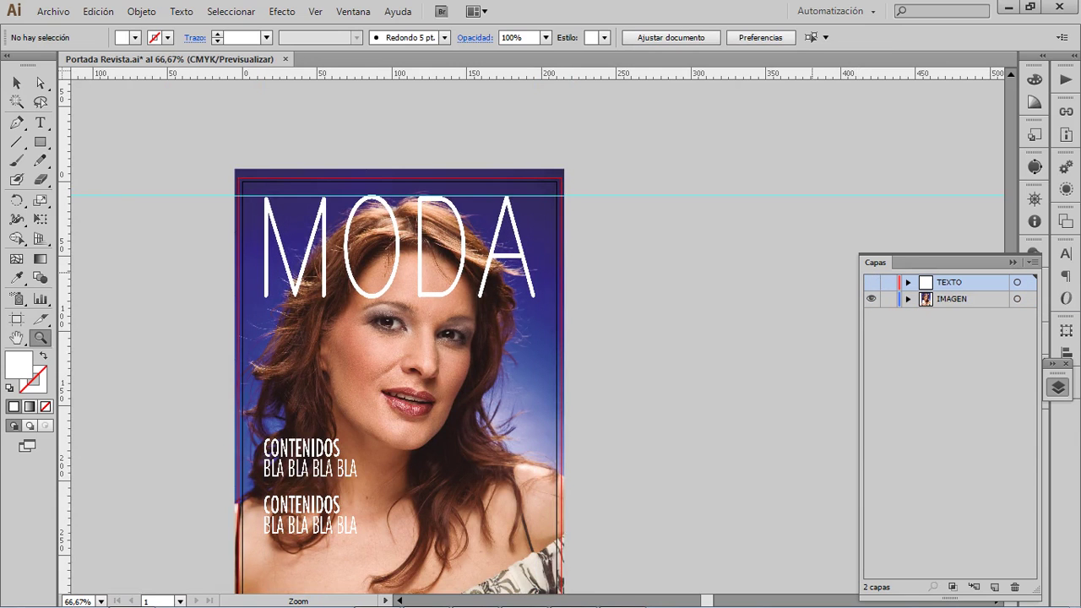
- In Photoshop, hide the MODA title and the four content text layers of the A4 cover, and save the file
key(alt)
key(alt+Tab)
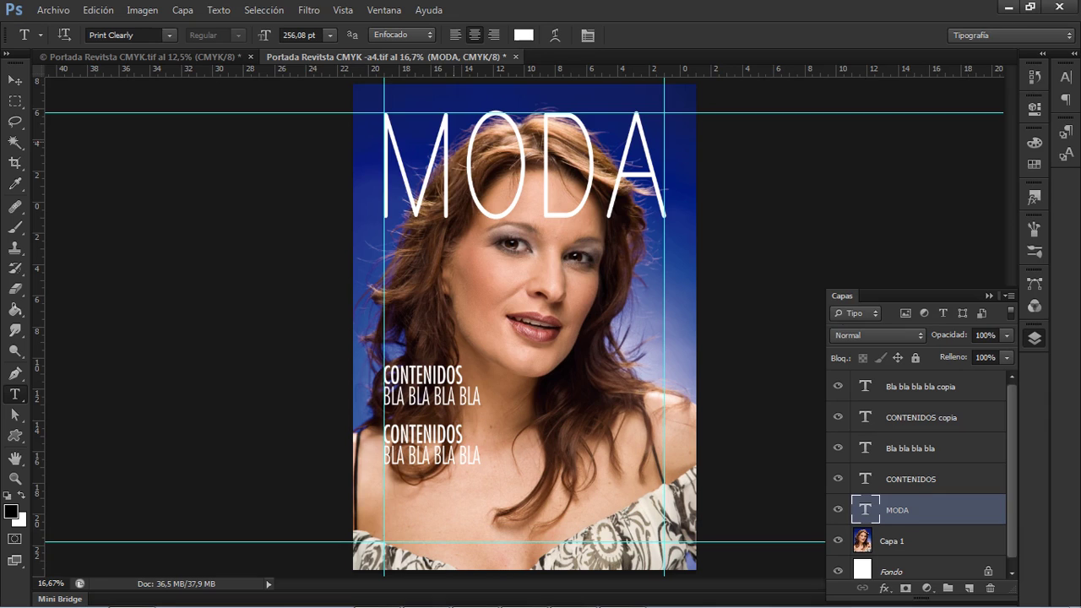
click(838, 510)
click(838, 479)
drag(836, 452, 840, 393)
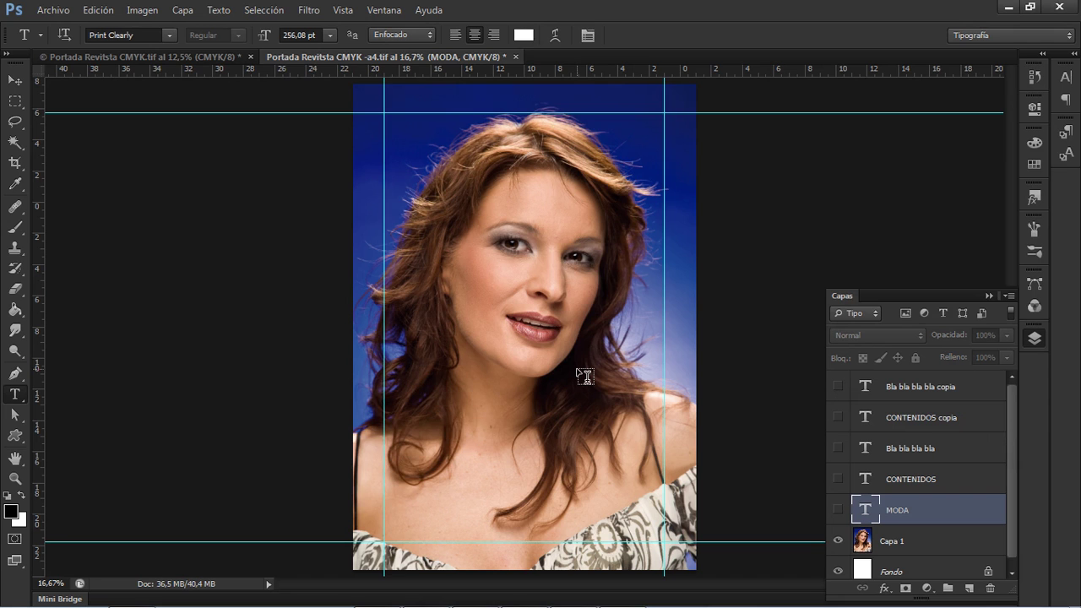
key(ctrl+s)
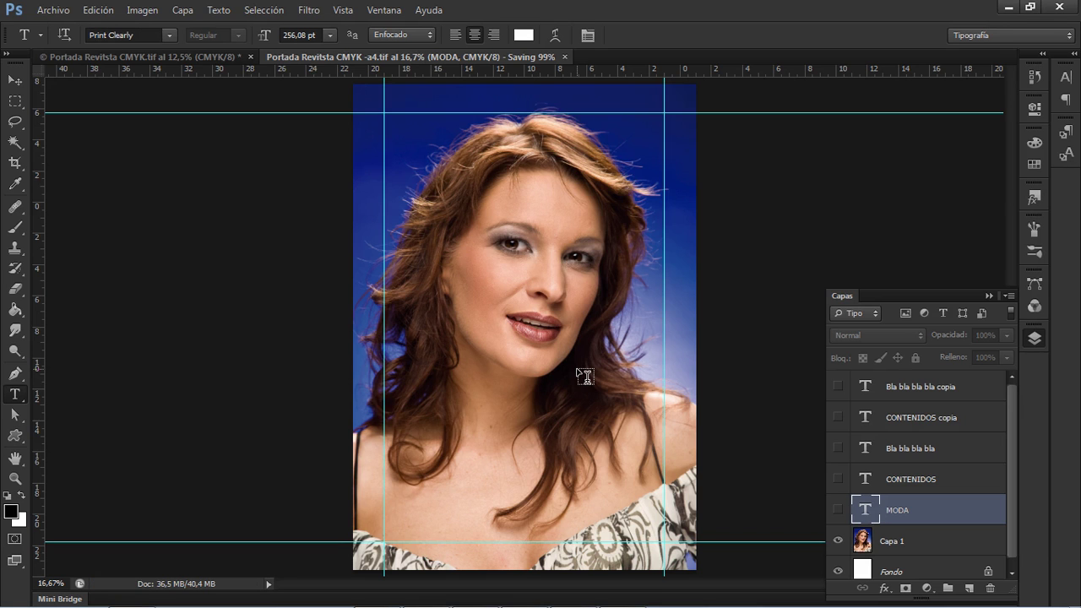
- Switch back to Illustrator, update the modified linked image, and show the TEXTO layer again
key(alt+Tab)
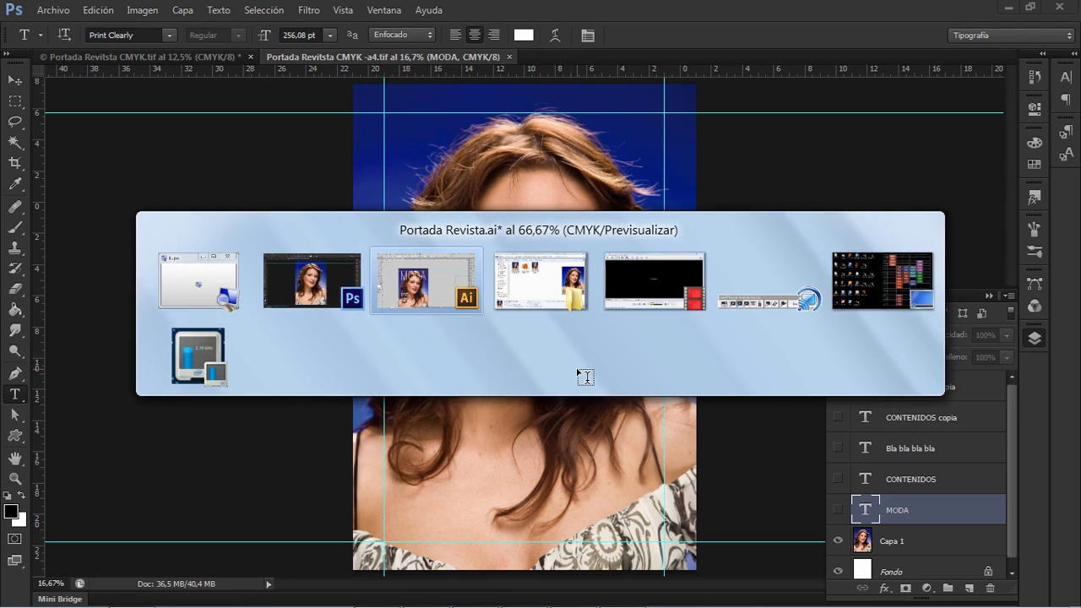
key(alt+Tab)
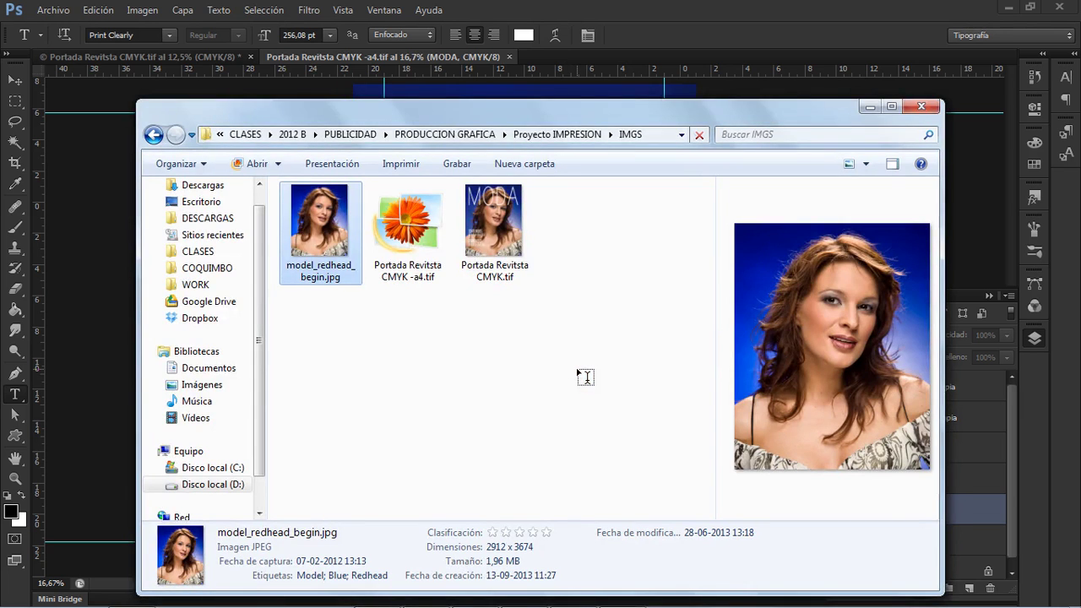
key(alt+Tab)
key(alt+Tab)
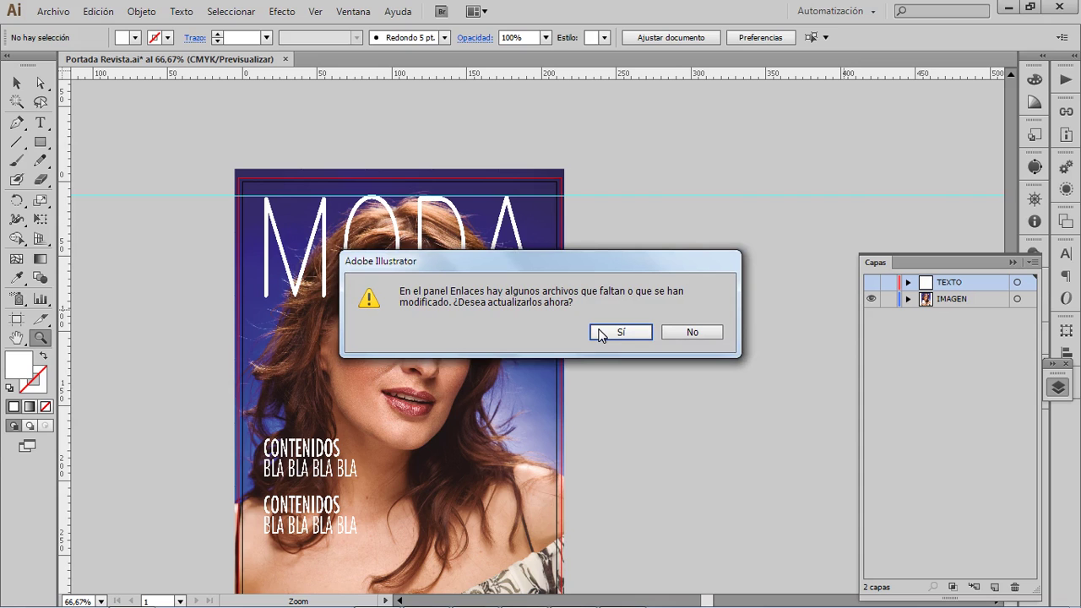
click(619, 332)
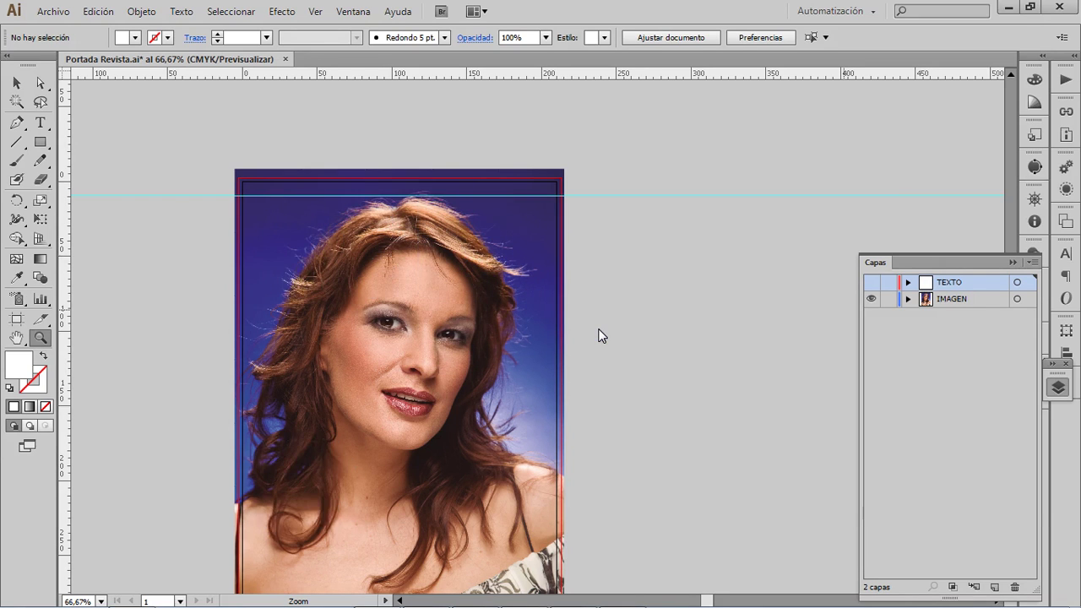
click(871, 282)
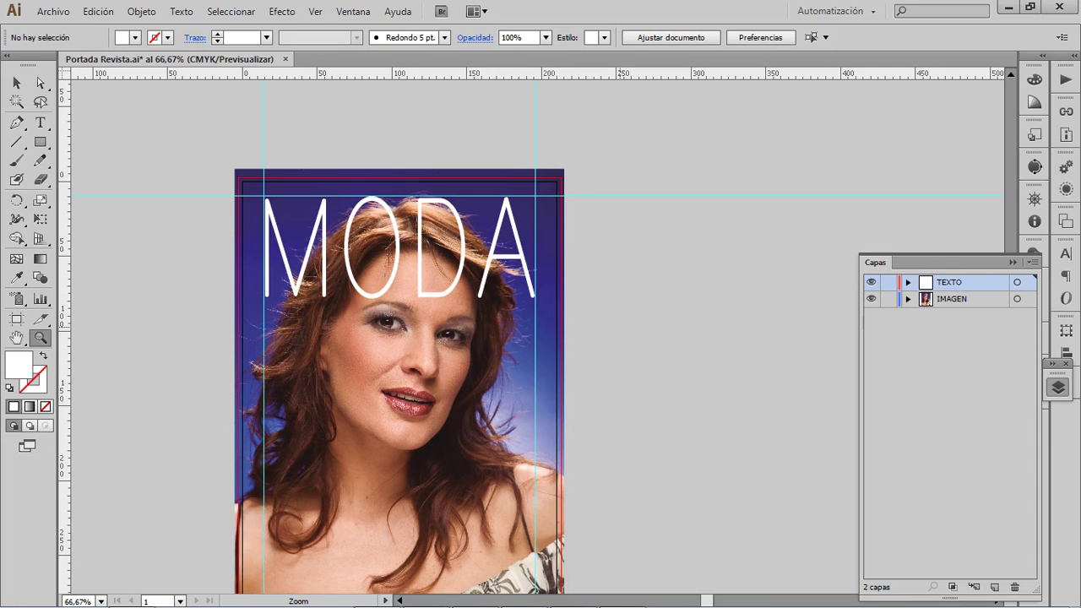
- Toggle the TEXTO layer's visibility to check the cover with and without the vector title
key(v)
click(870, 282)
click(871, 282)
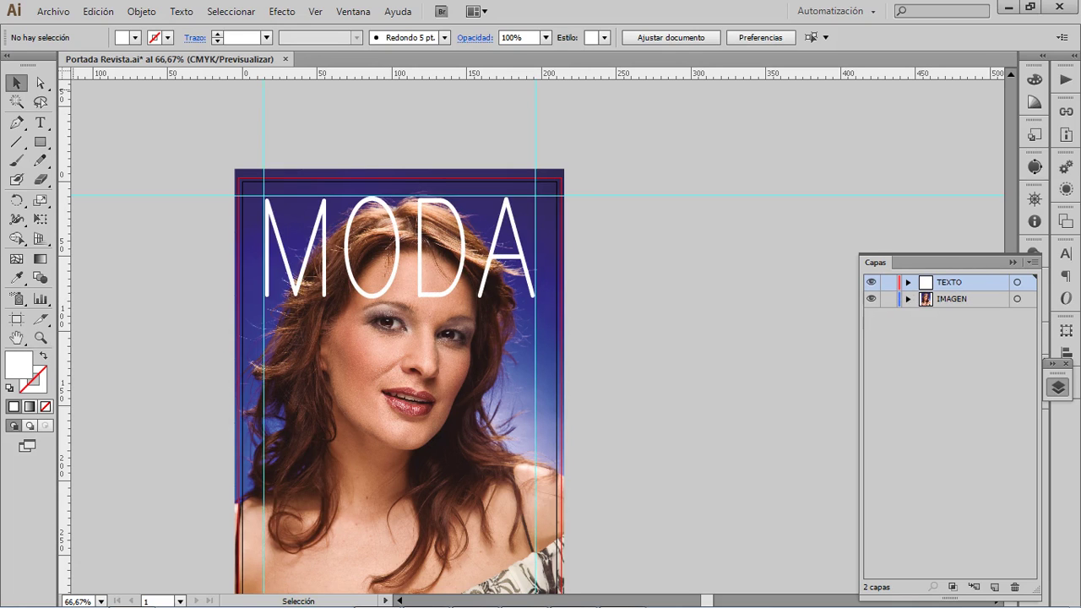
click(871, 282)
click(870, 282)
- Select the MODA text and nudge it one increment up towards the horizontal guide
key(z)
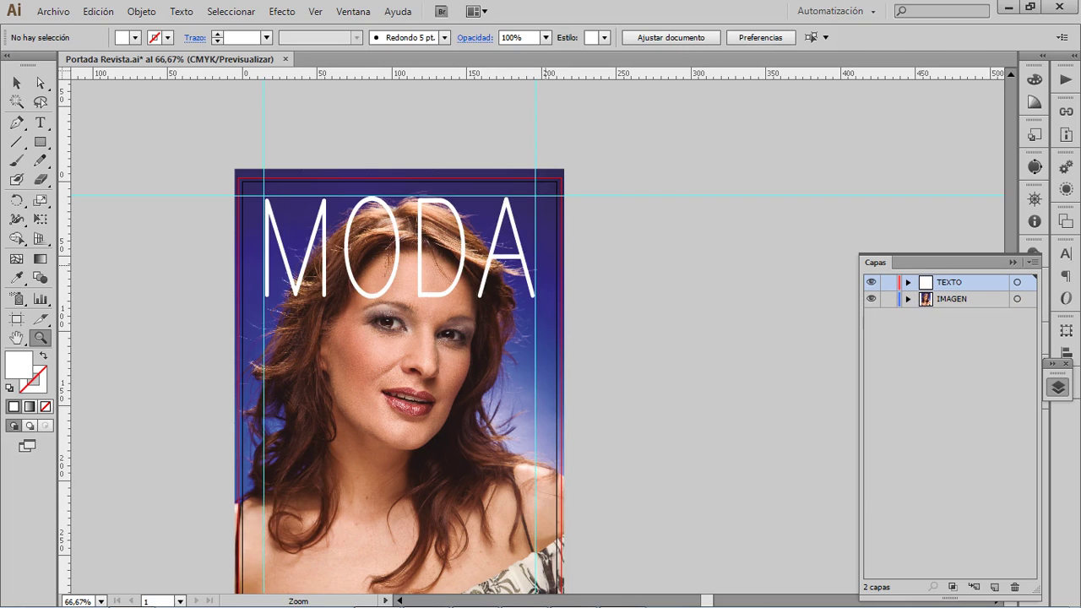
click(544, 264)
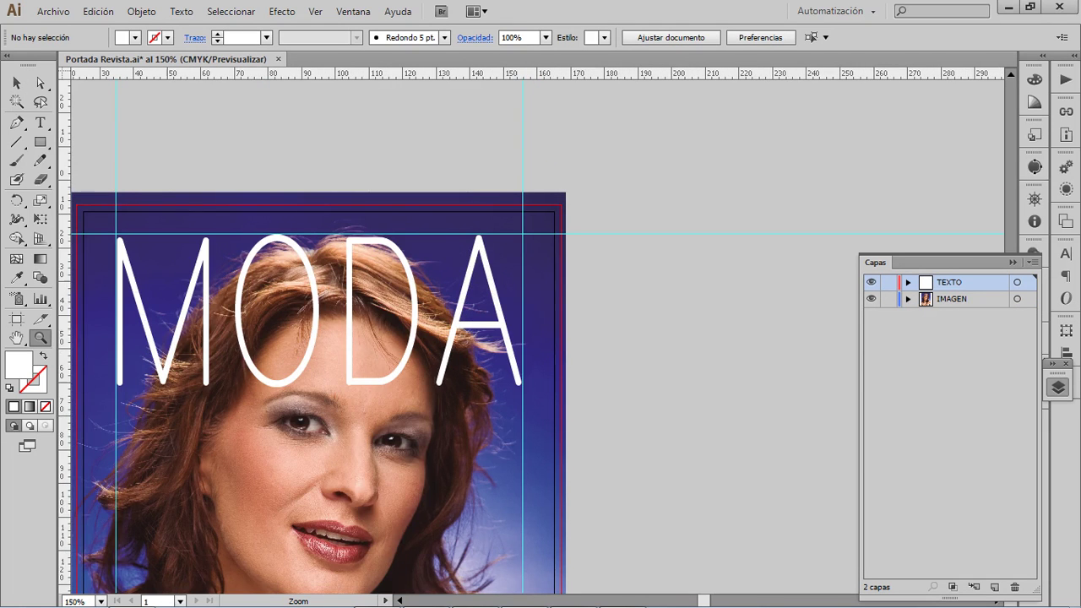
click(442, 315)
key(space)
drag(442, 316, 563, 280)
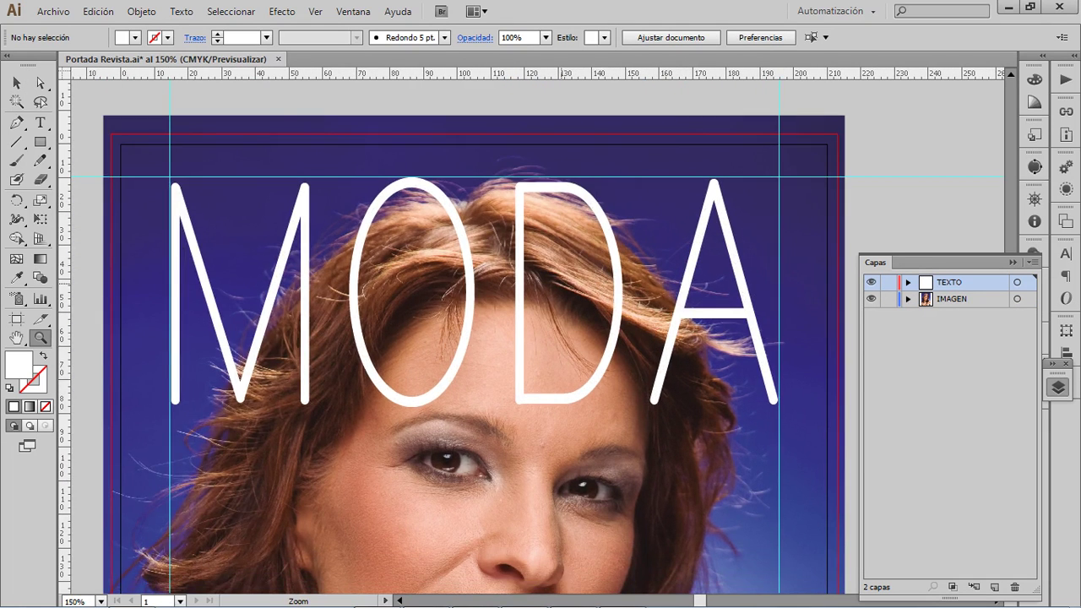
key(v)
click(303, 273)
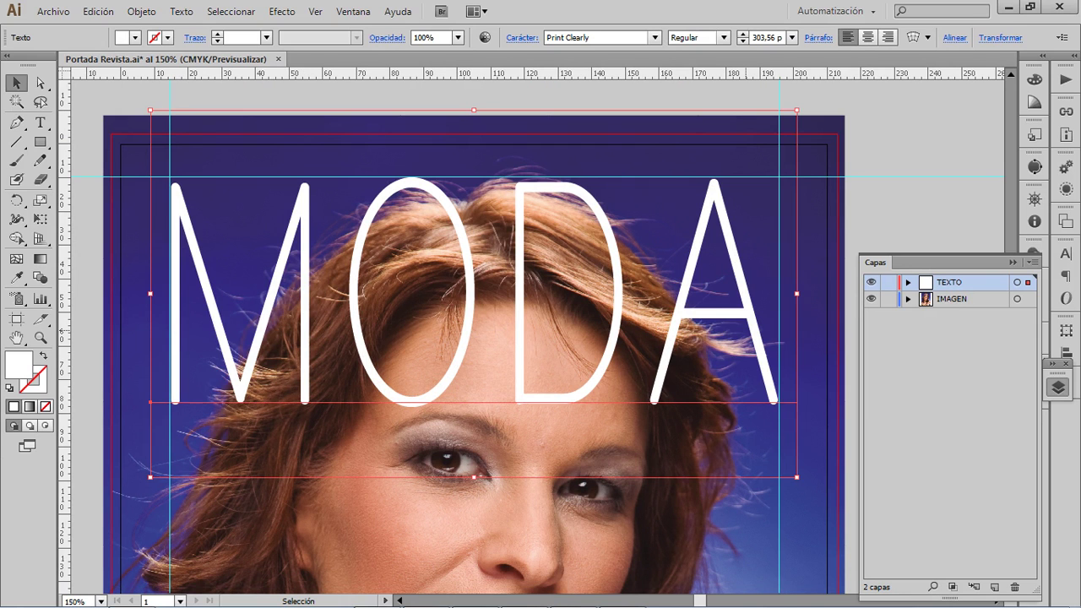
key(Up)
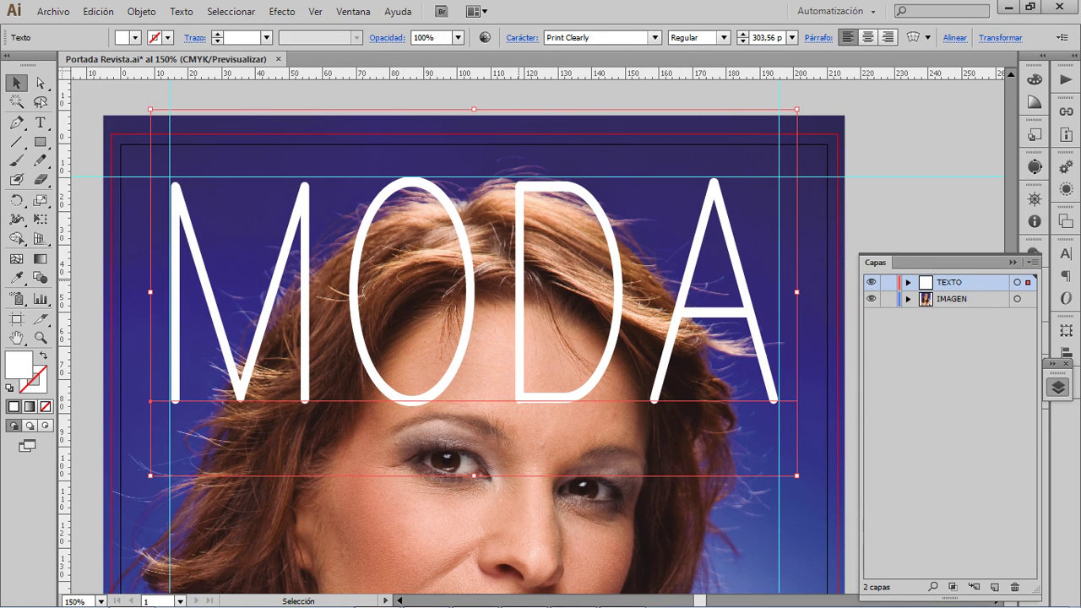
- Duplicate the TEXTO layer and rename the original as "TEXTO editable"
click(930, 334)
click(982, 285)
drag(982, 286, 994, 587)
click(963, 304)
double_click(961, 303)
click(968, 300)
text(E)
key(BackSpace)
text(editable)
click(960, 366)
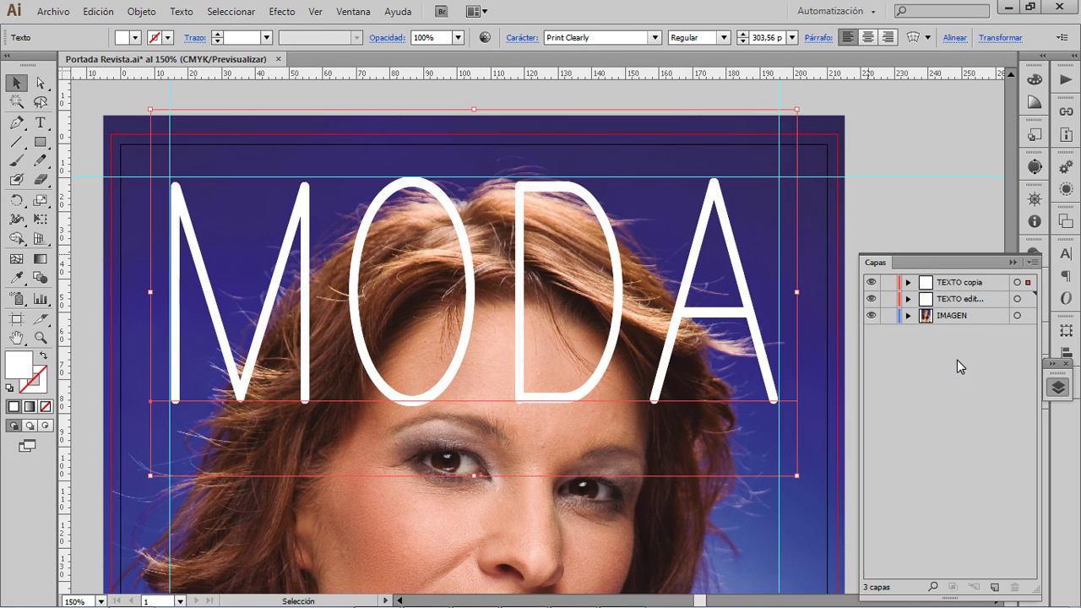
- Rename the duplicated text layer as "TEXTO contorno"
click(967, 287)
double_click(967, 287)
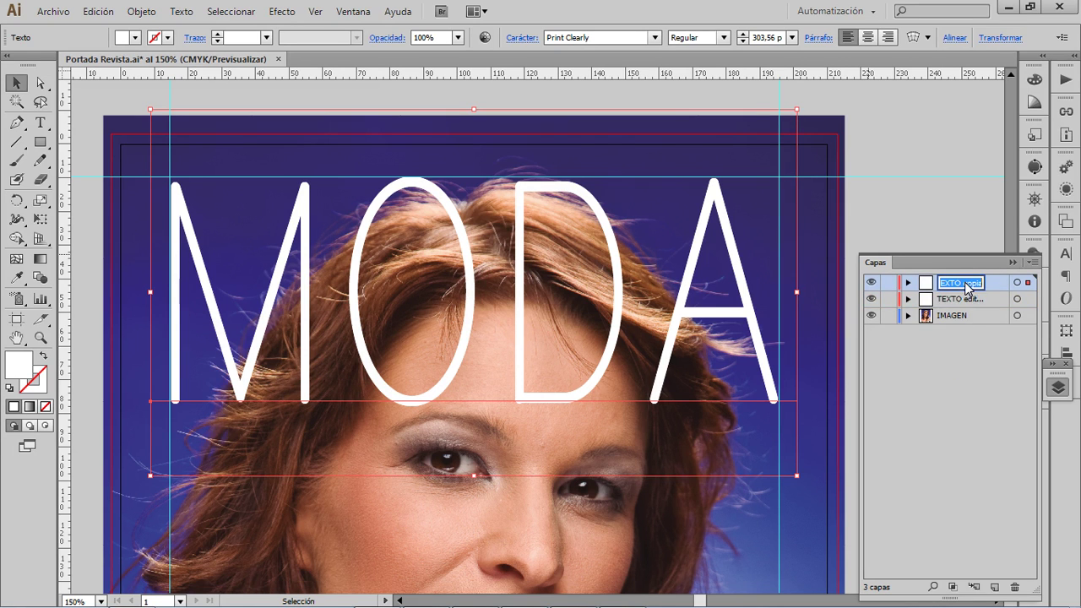
double_click(970, 283)
text(co)
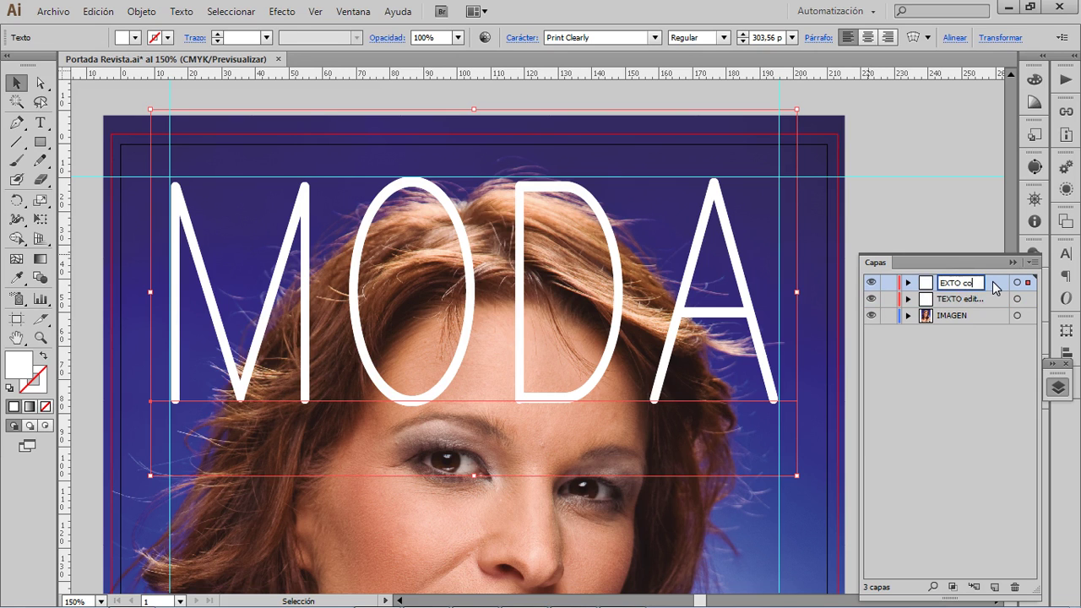
text(nnorno)
click(982, 391)
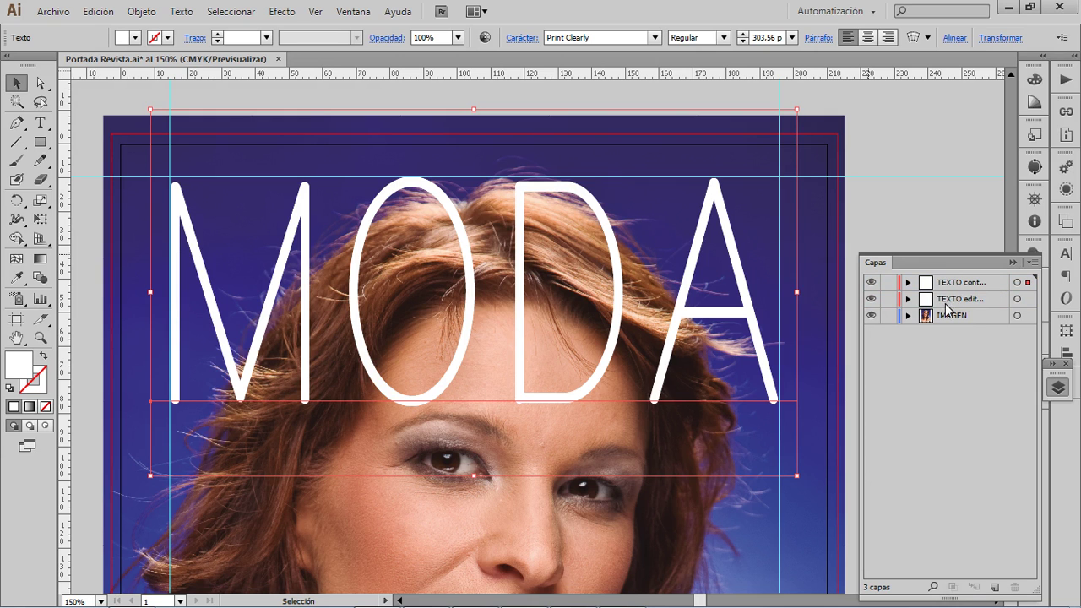
- Hide the editable text layer and convert the MODA text on the TEXTO contorno layer to outlines
click(871, 299)
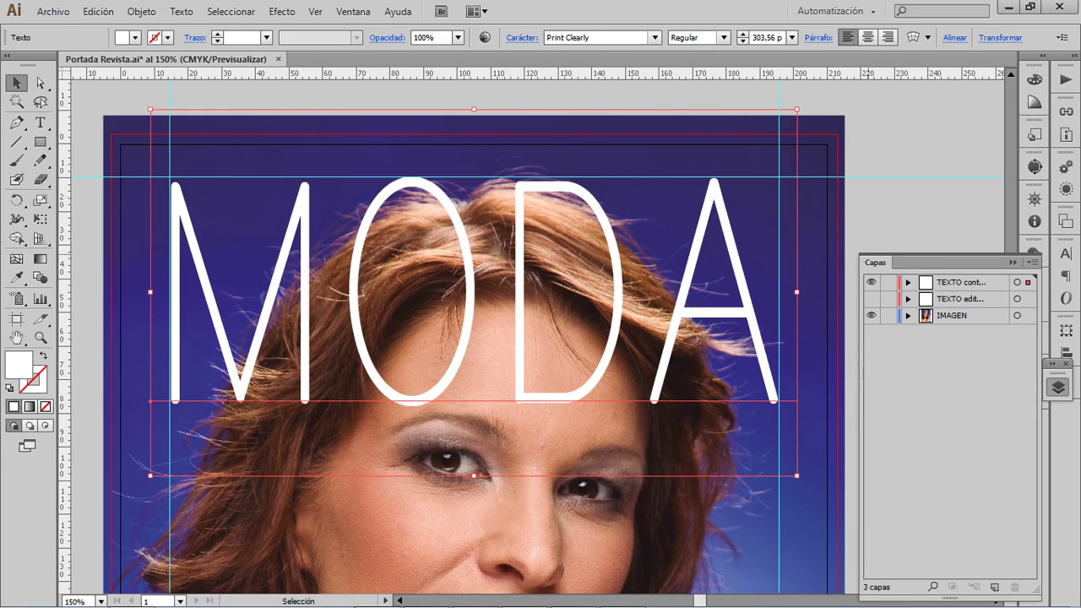
click(982, 287)
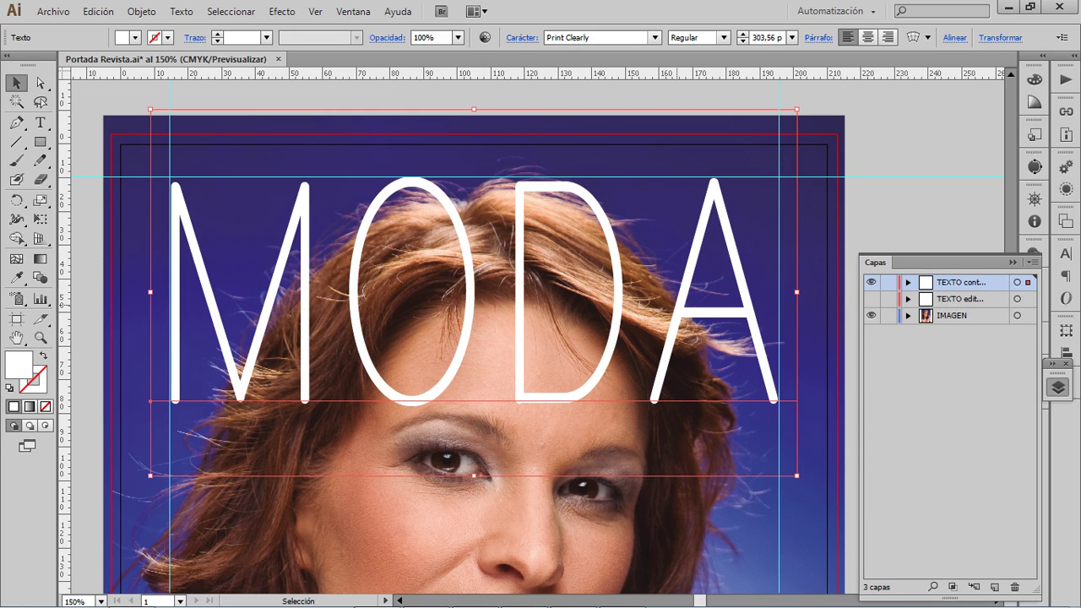
right_click(678, 308)
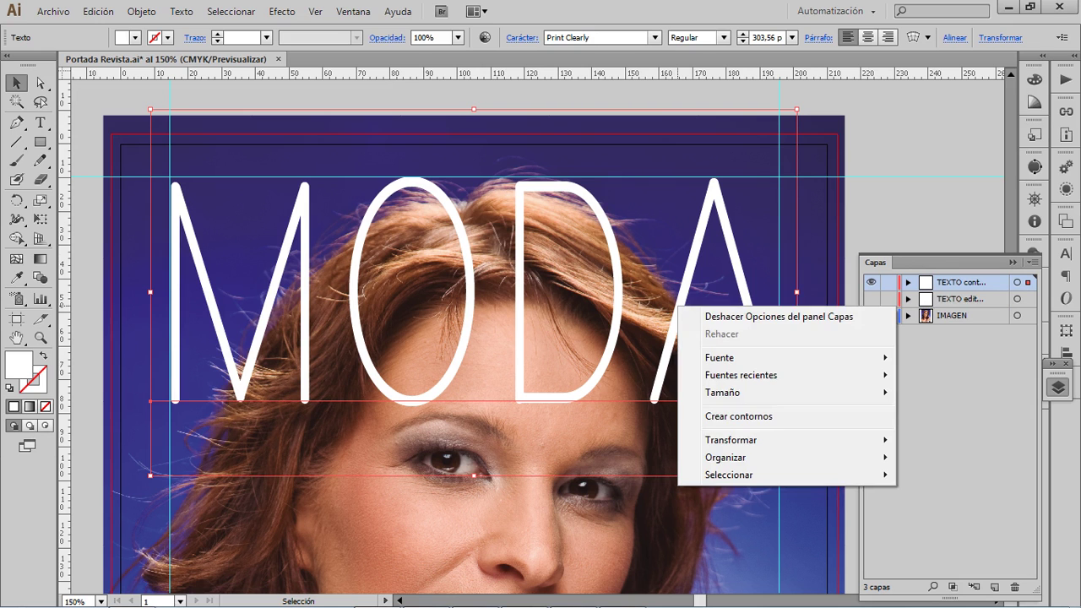
click(726, 417)
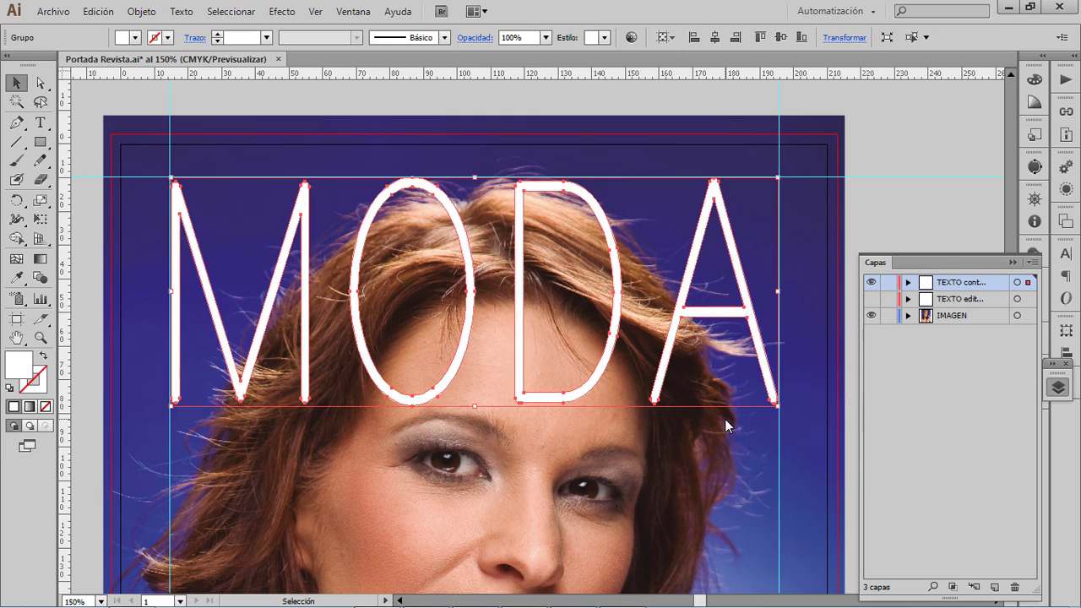
click(875, 183)
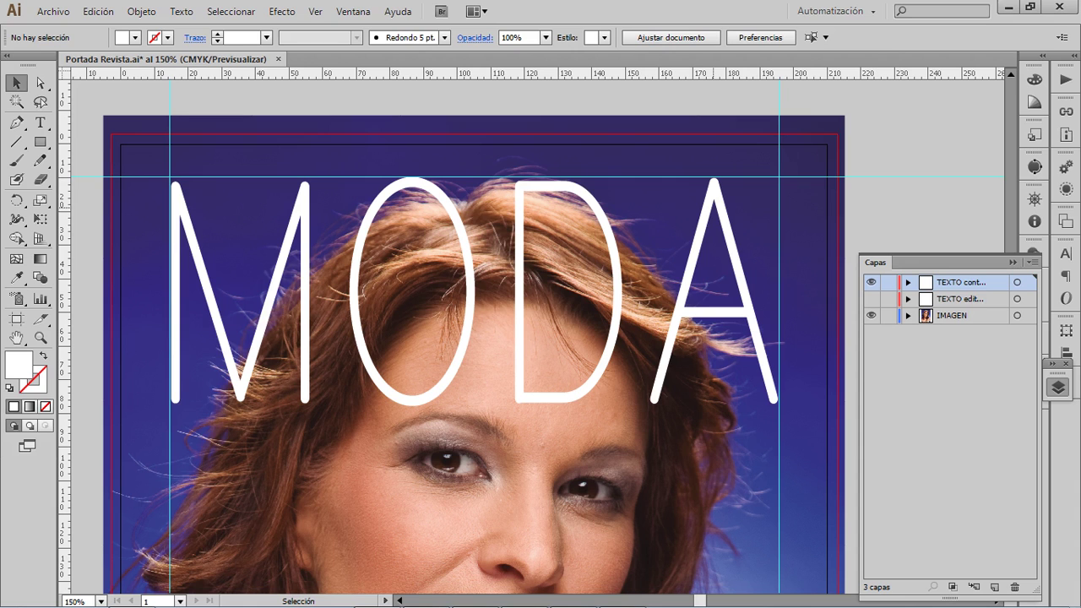
click(715, 194)
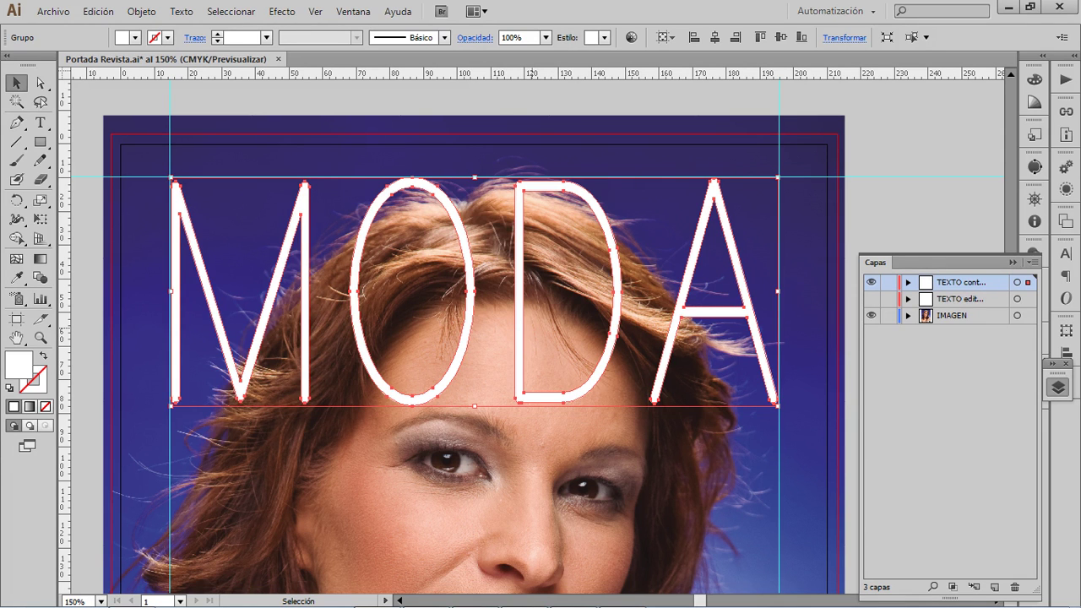
scroll(532, 422, down, 2)
- Open a second Windows Explorer window on the Fonts folder inside C:\Windows
key(alt+Tab)
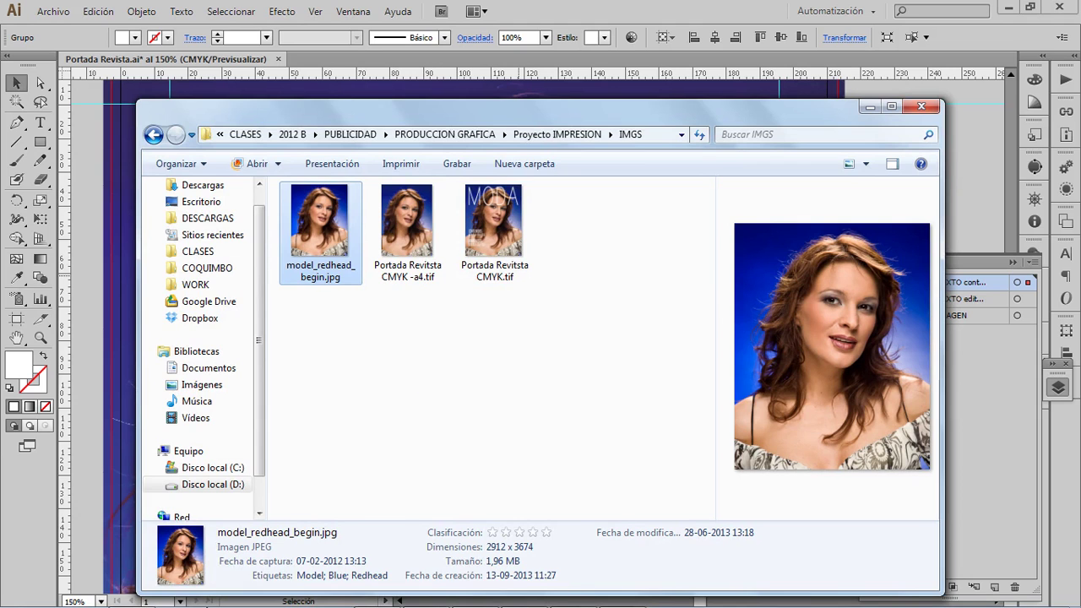
right_click(128, 593)
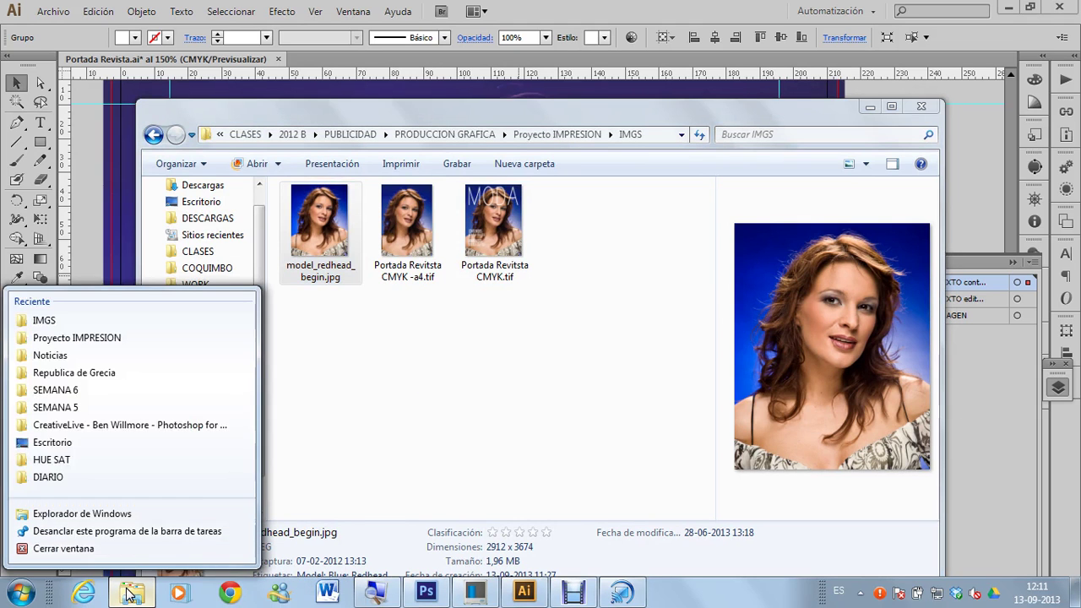
click(135, 515)
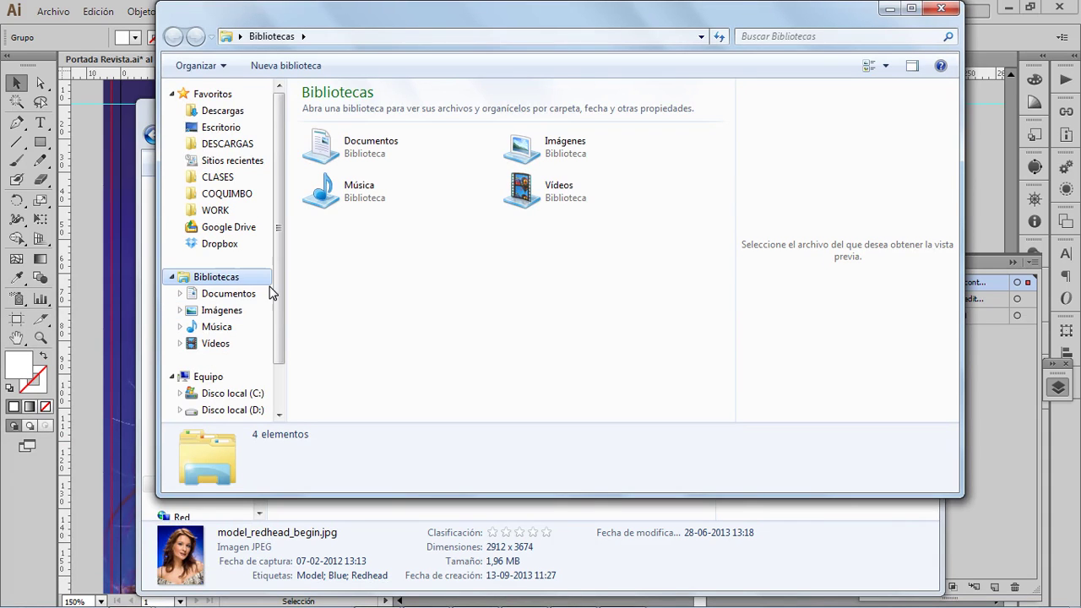
click(248, 396)
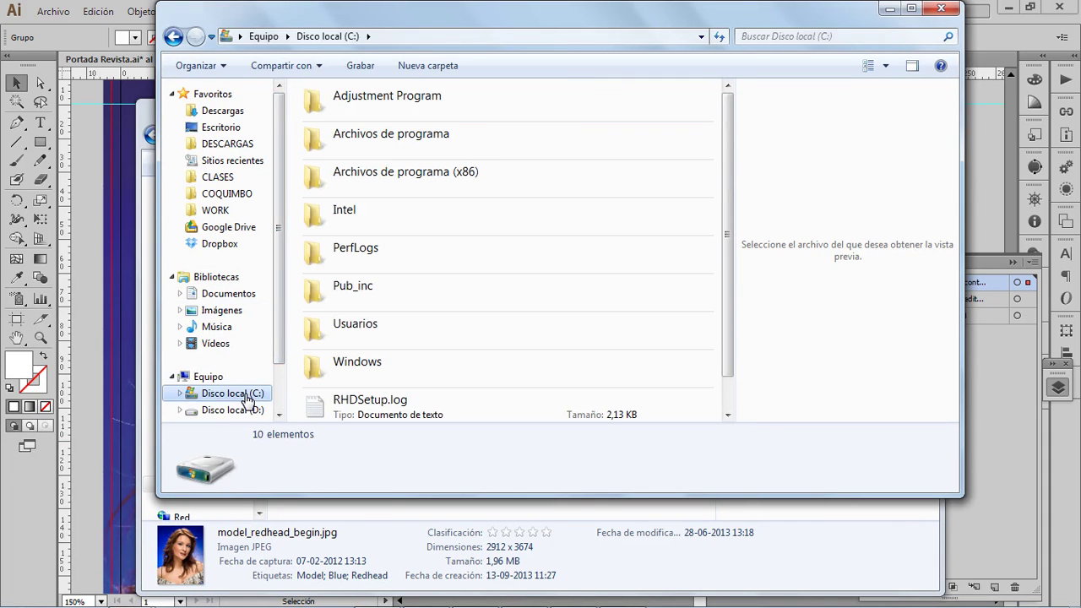
click(414, 264)
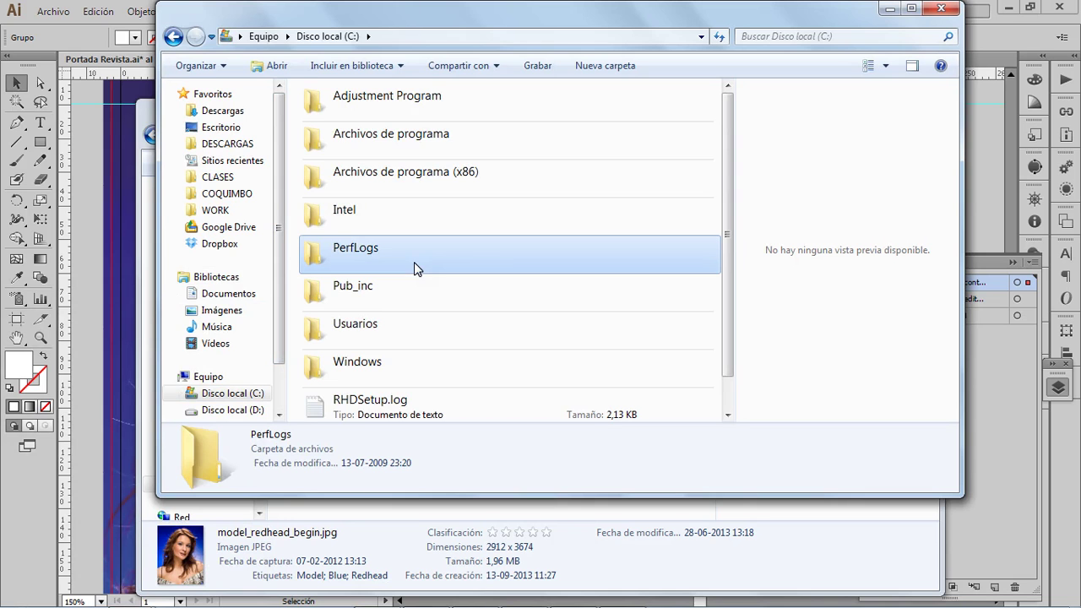
double_click(356, 365)
click(356, 311)
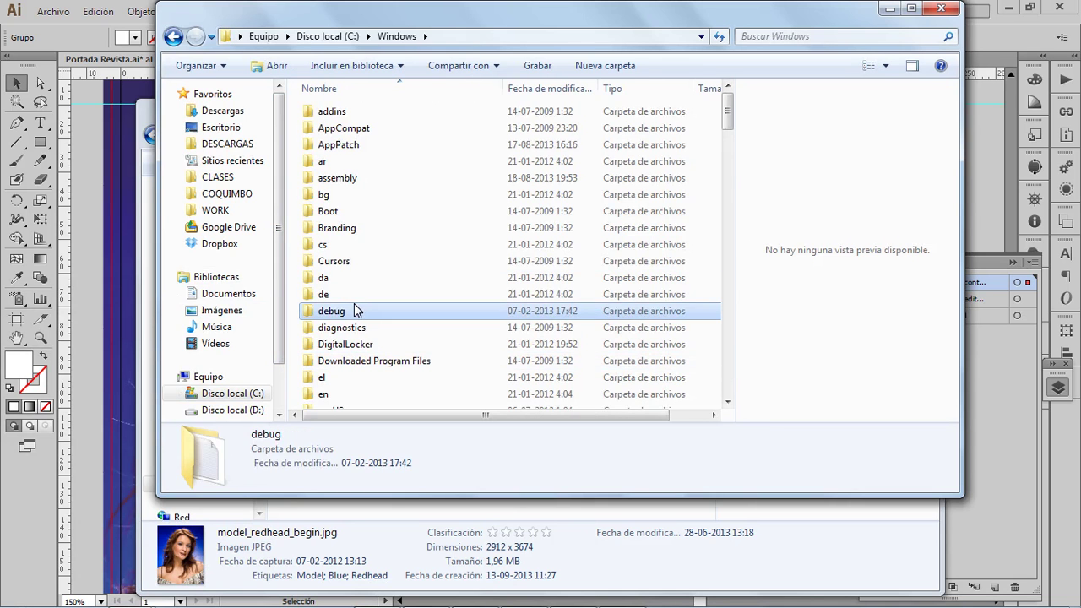
key(f)
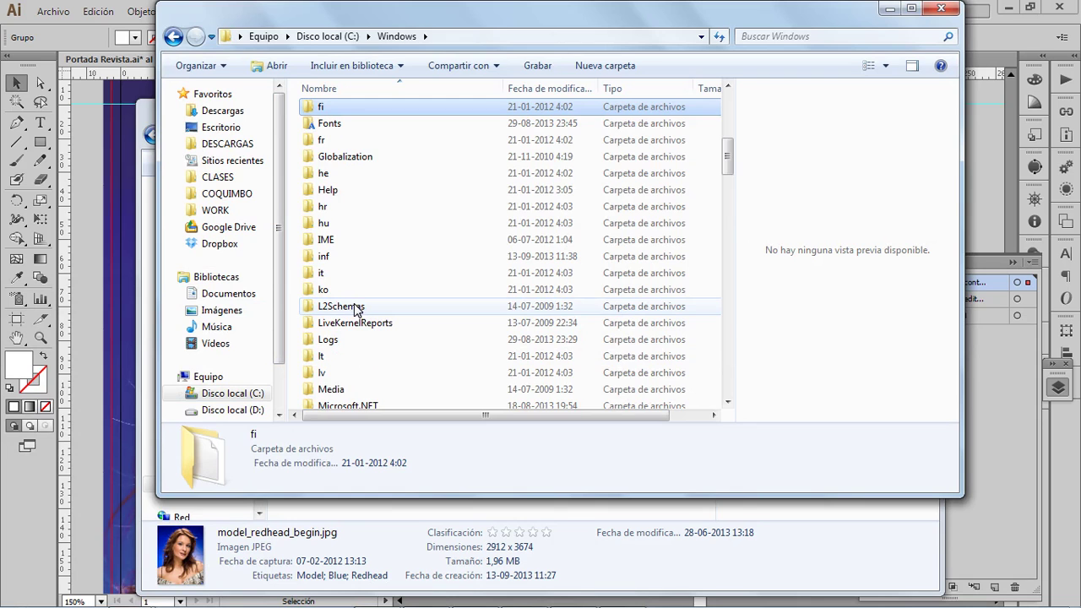
double_click(335, 123)
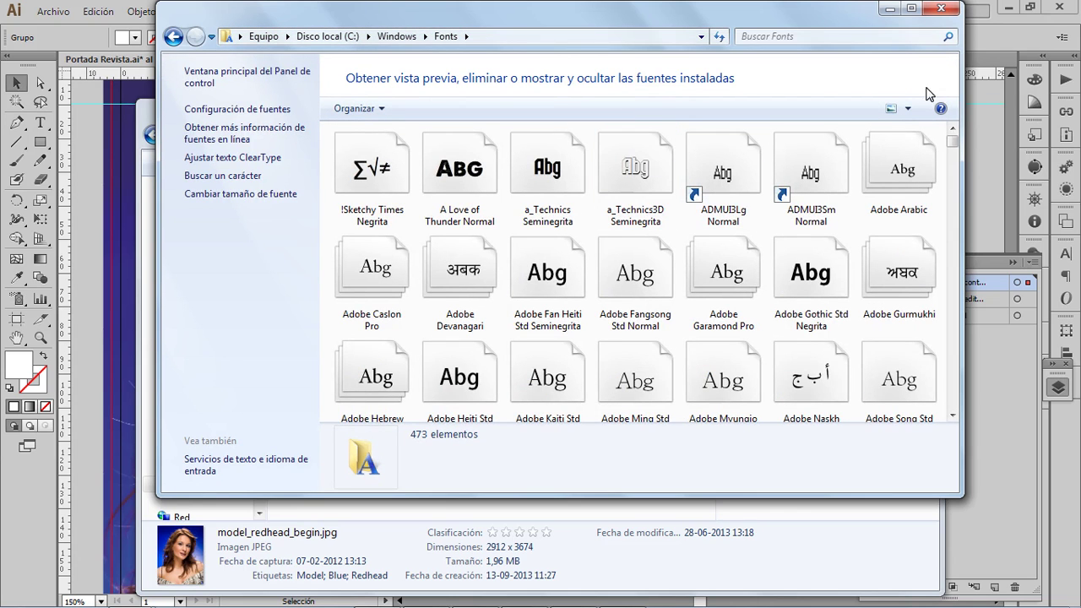
- Show the installed fonts as a list and select the Print Clearly font
click(909, 108)
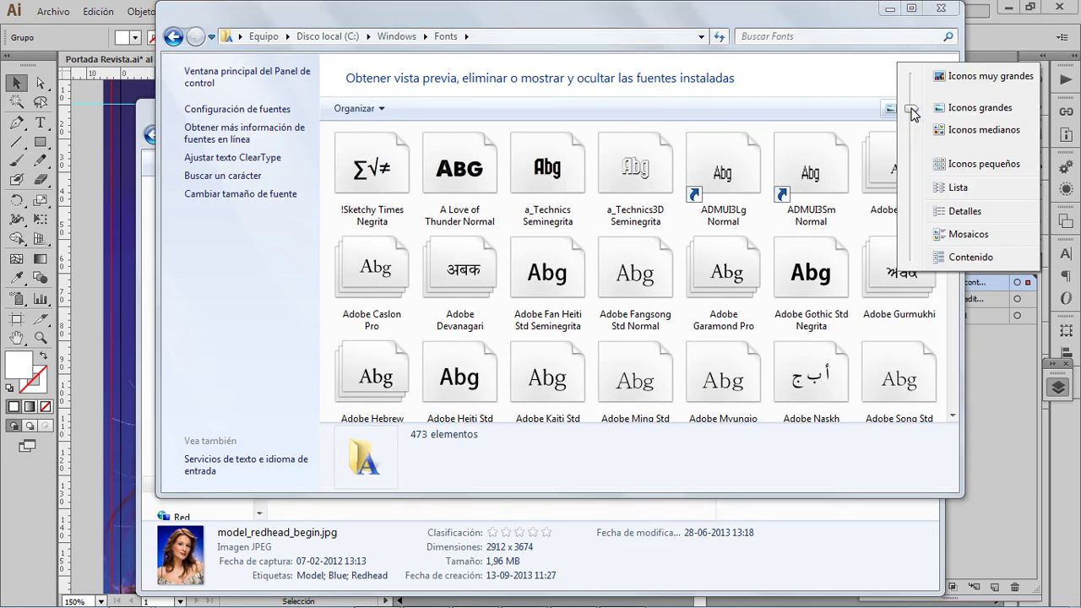
click(943, 191)
click(574, 170)
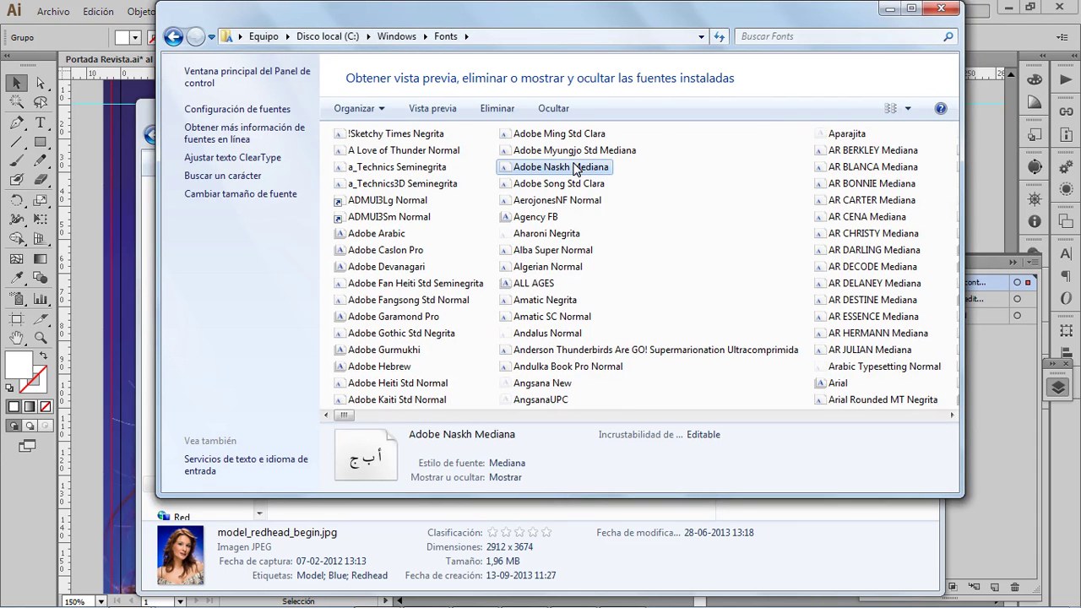
text(pri)
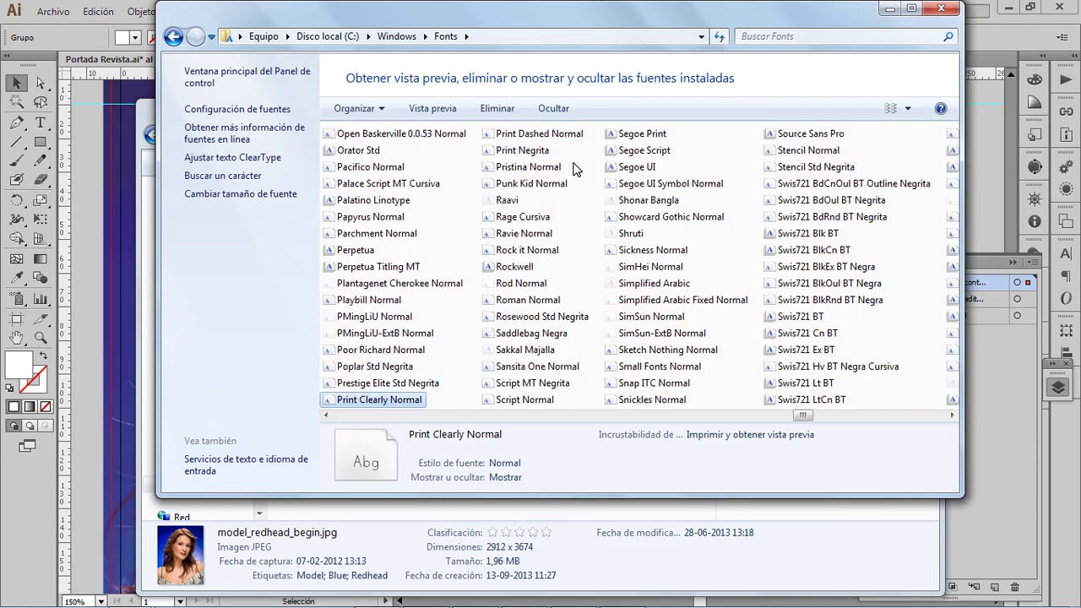
- Copy the Print Clearly Normal font from the Windows Fonts folder into the project's TYPOGRAFIA folder
drag(354, 17, 757, 56)
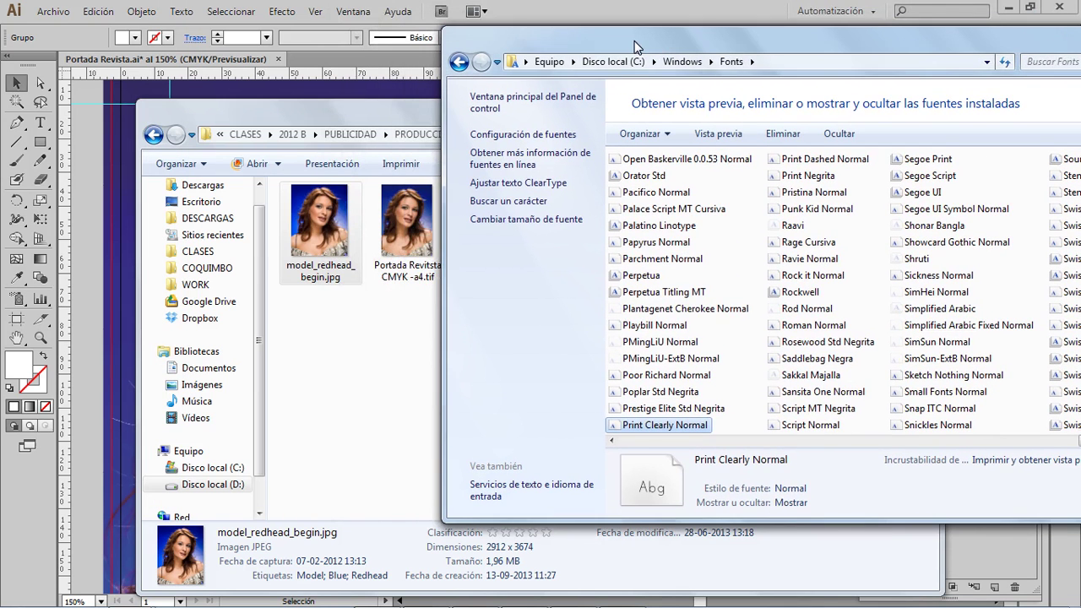
click(152, 135)
double_click(314, 225)
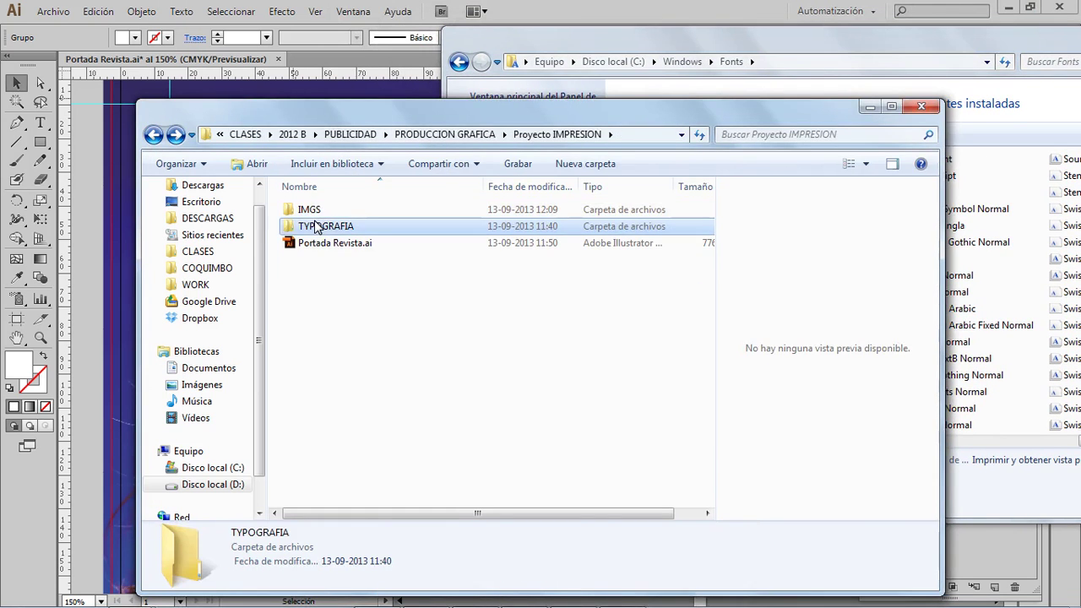
click(510, 39)
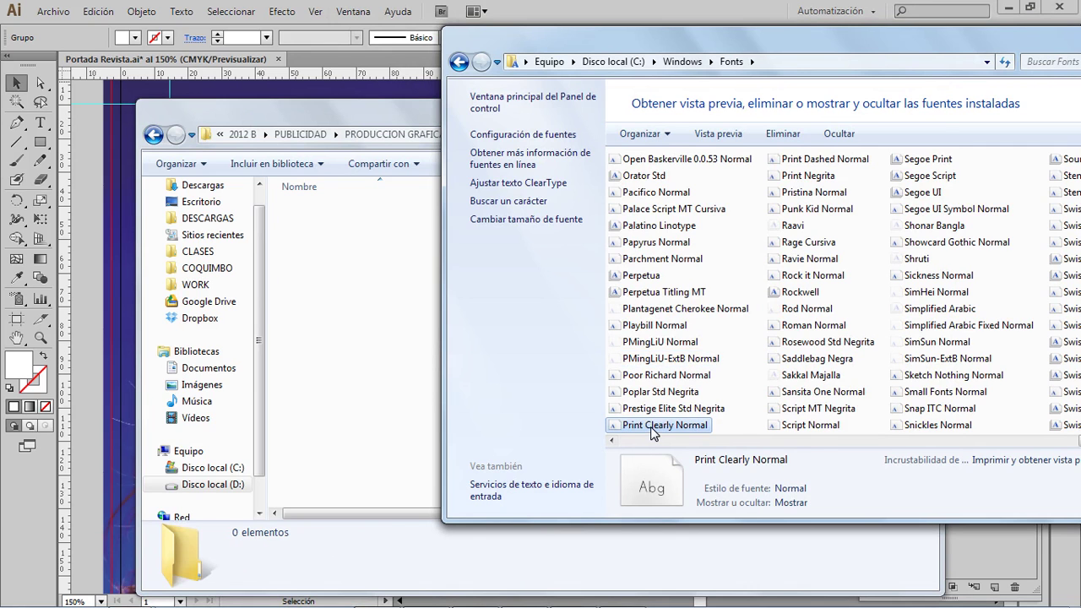
click(346, 359)
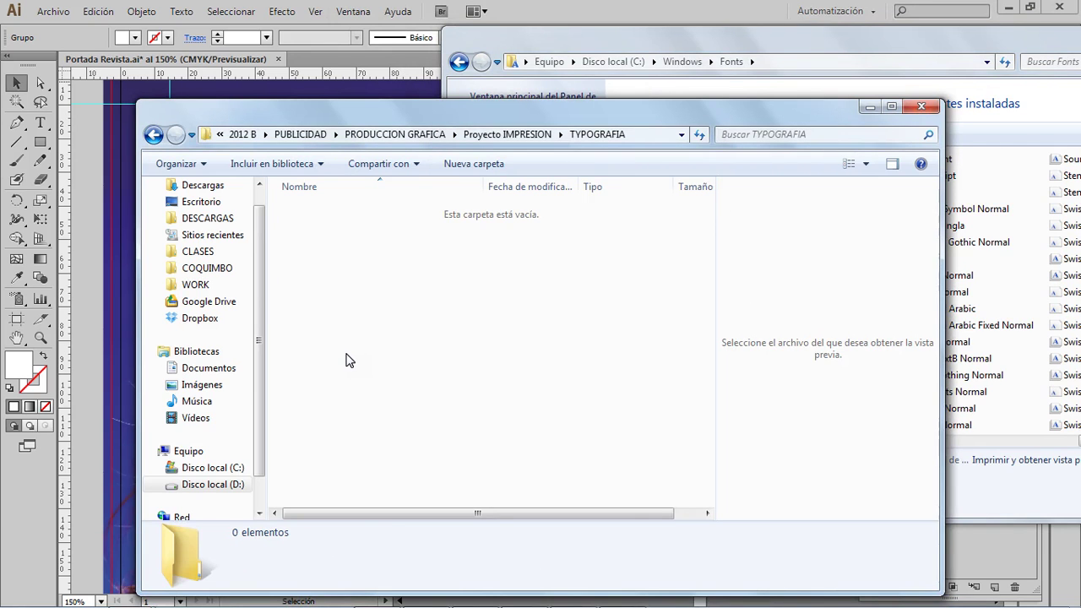
key(ctrl+v)
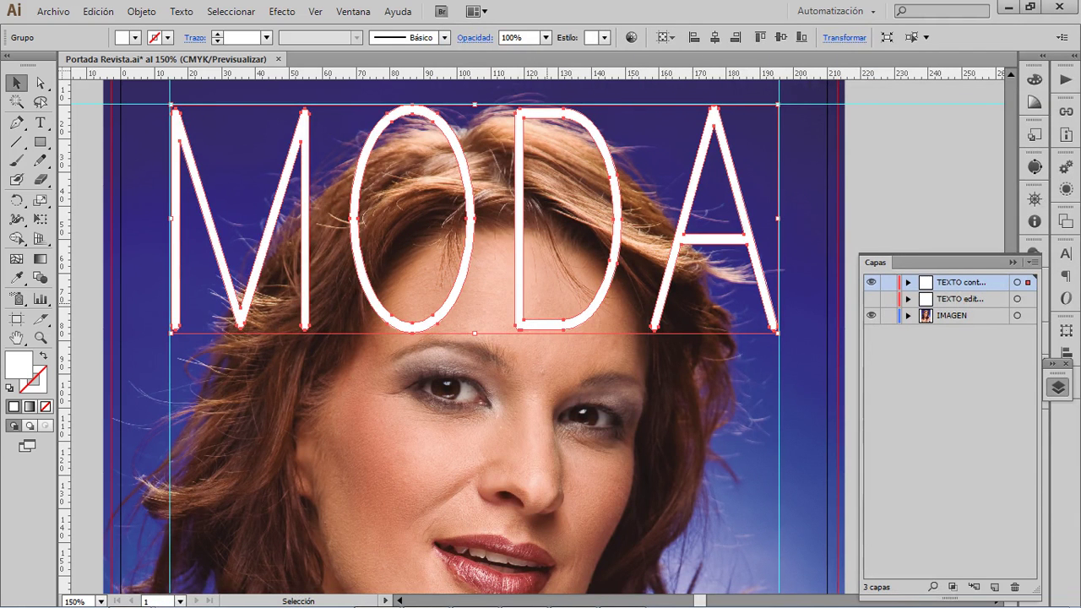
- In Illustrator, show the editable text layer instead of the outlined one and replace the title's O with U
click(871, 282)
click(871, 299)
click(956, 300)
key(t)
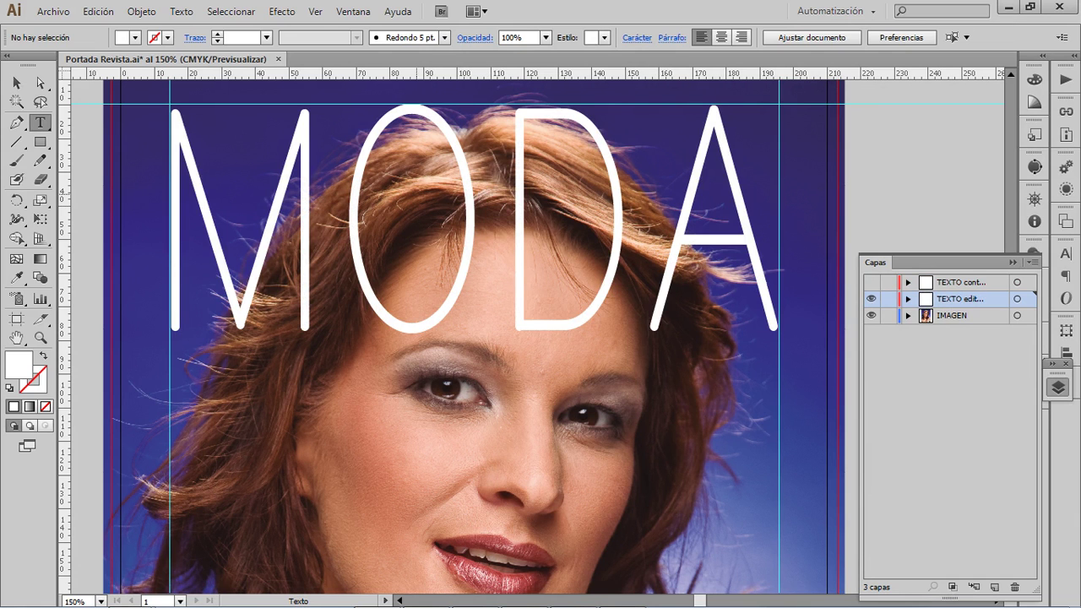
drag(344, 211, 445, 225)
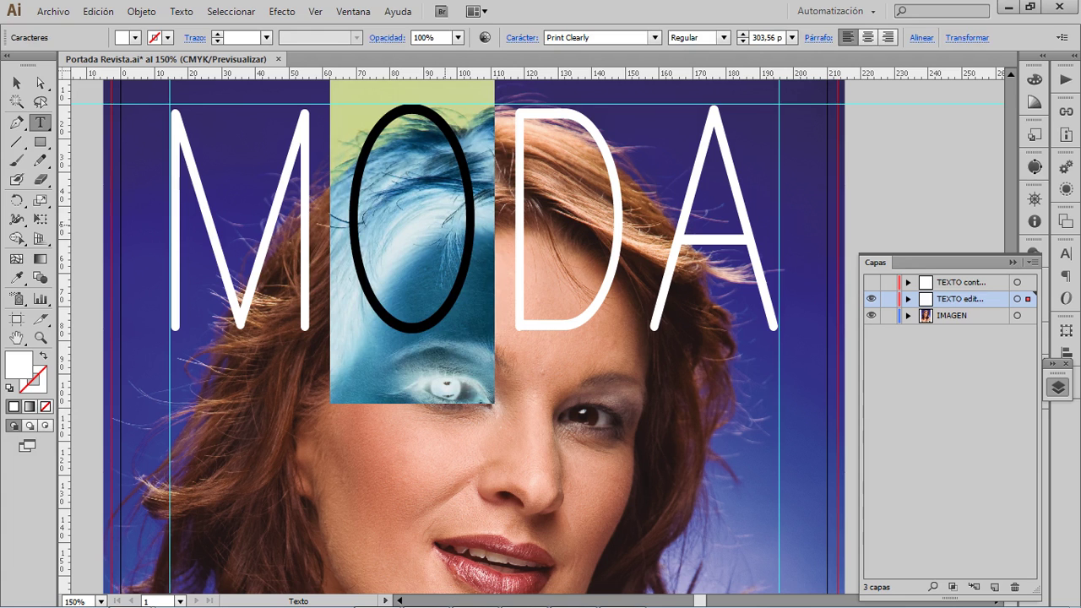
text(U)
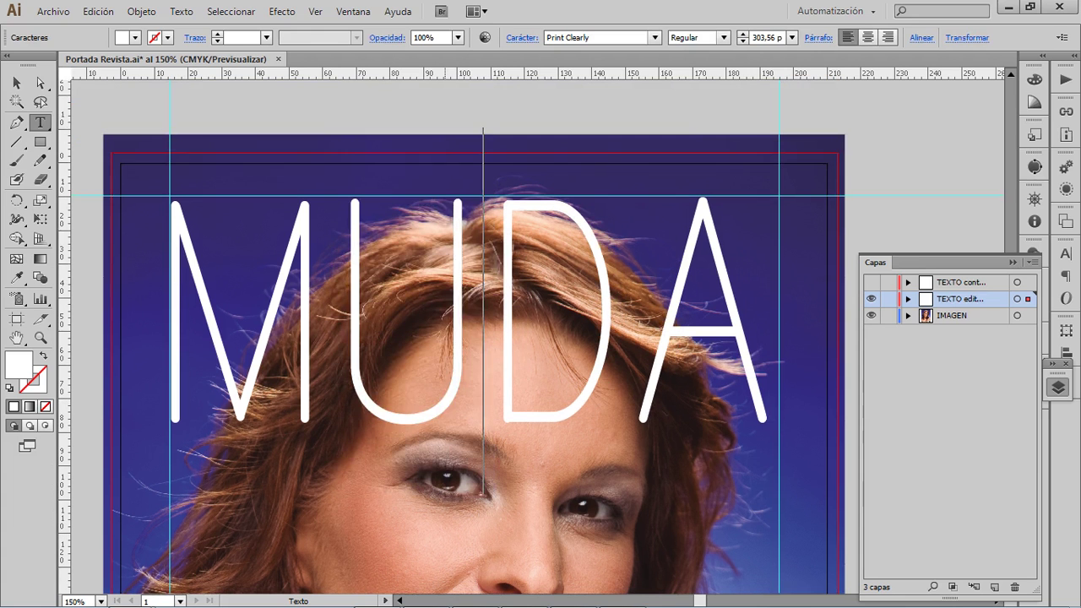
- Enlarge the MUDA title to about 309.98 pt so it spans the space between the vertical guides
click(16, 83)
key(ctrl+shift+a)
key(space)
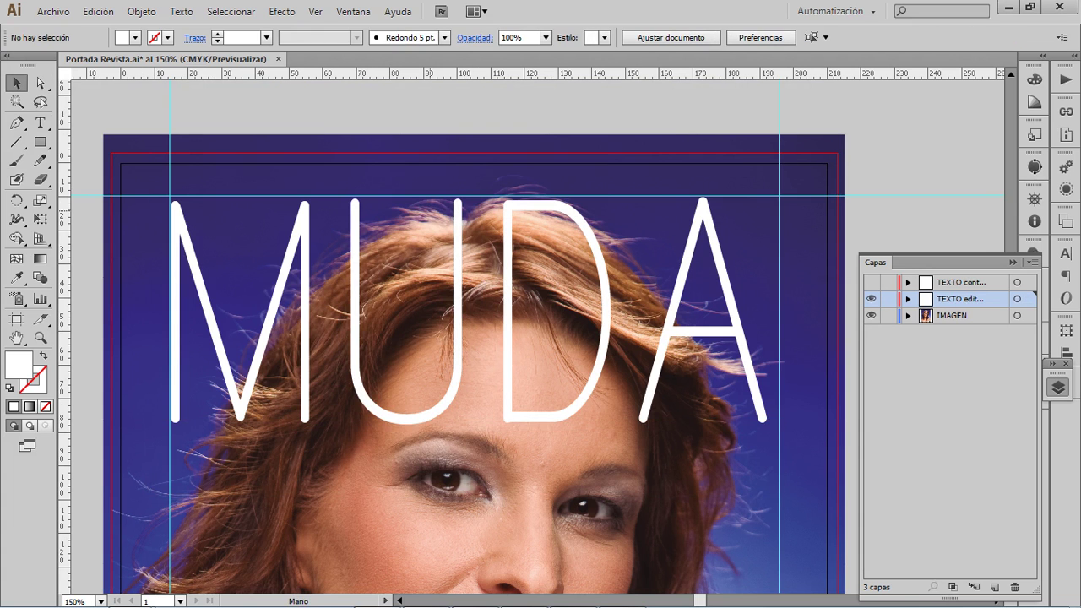
click(506, 206)
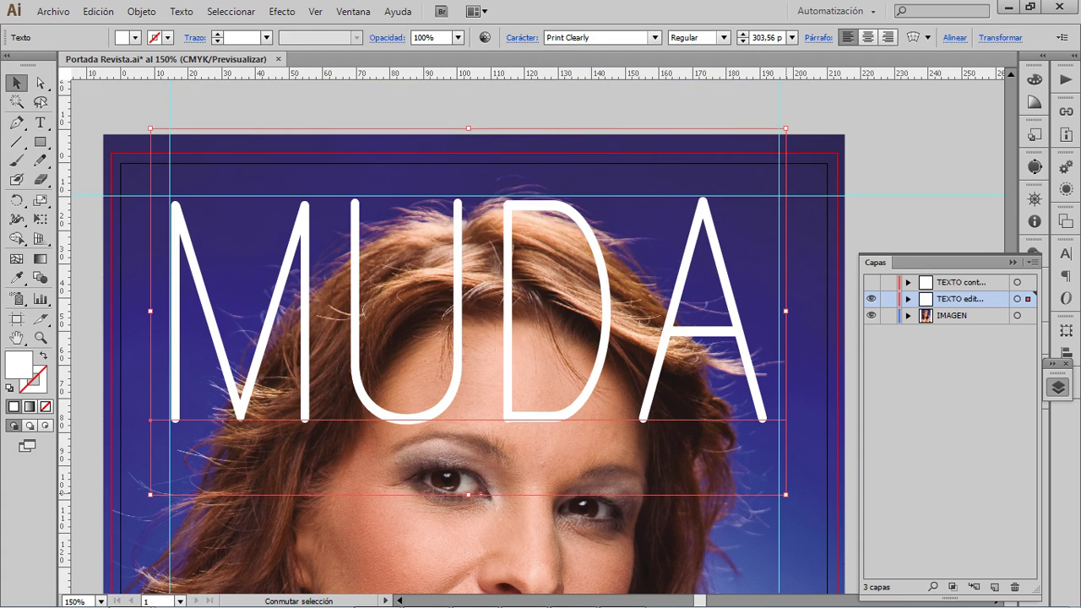
drag(786, 495, 799, 502)
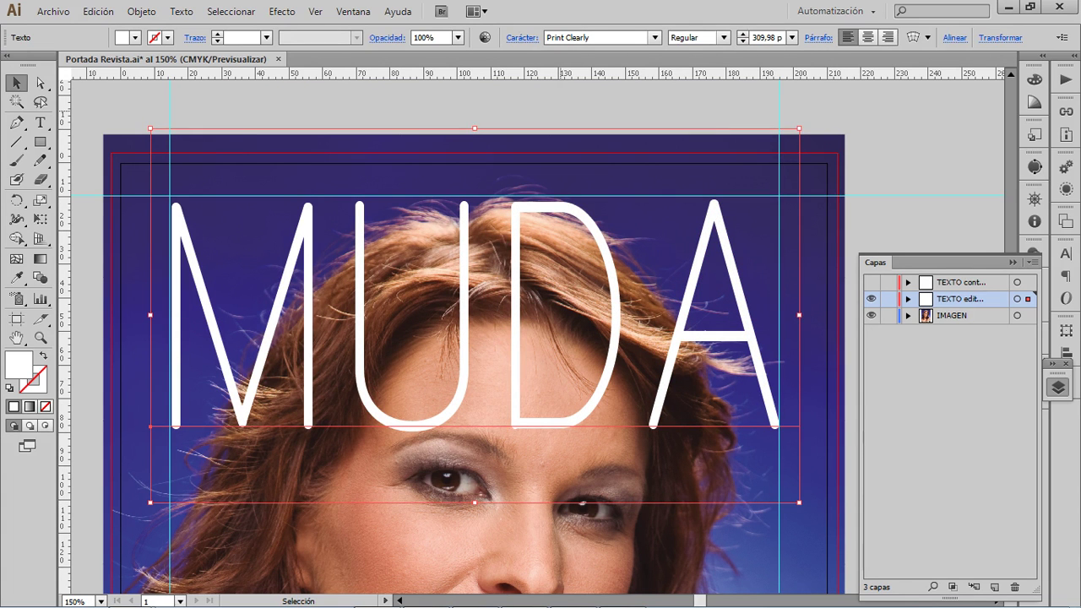
click(560, 111)
key(space)
drag(563, 223, 563, 169)
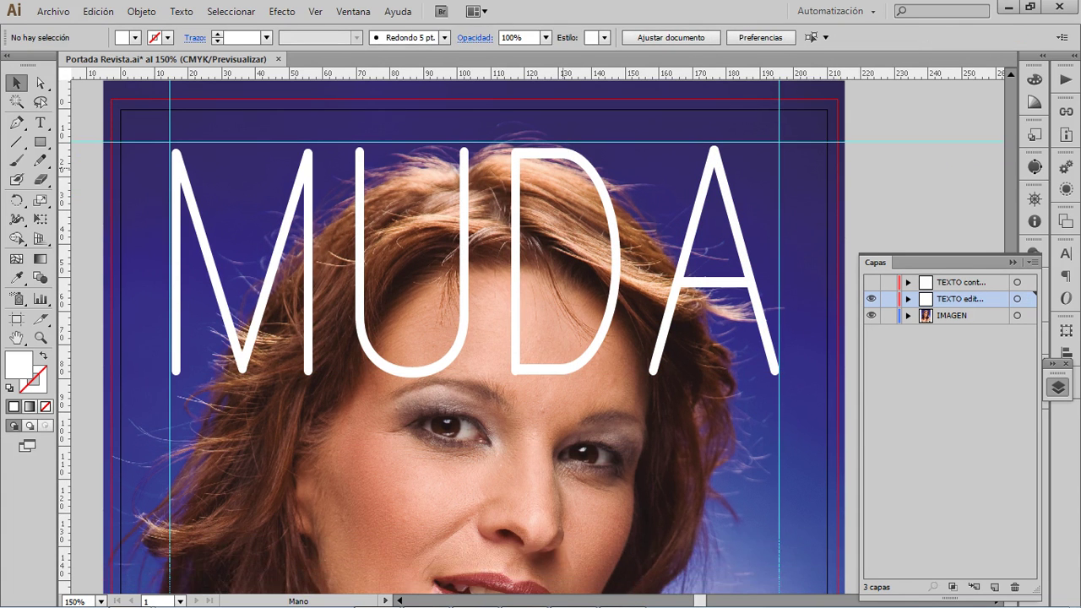
scroll(452, 331, down, 2)
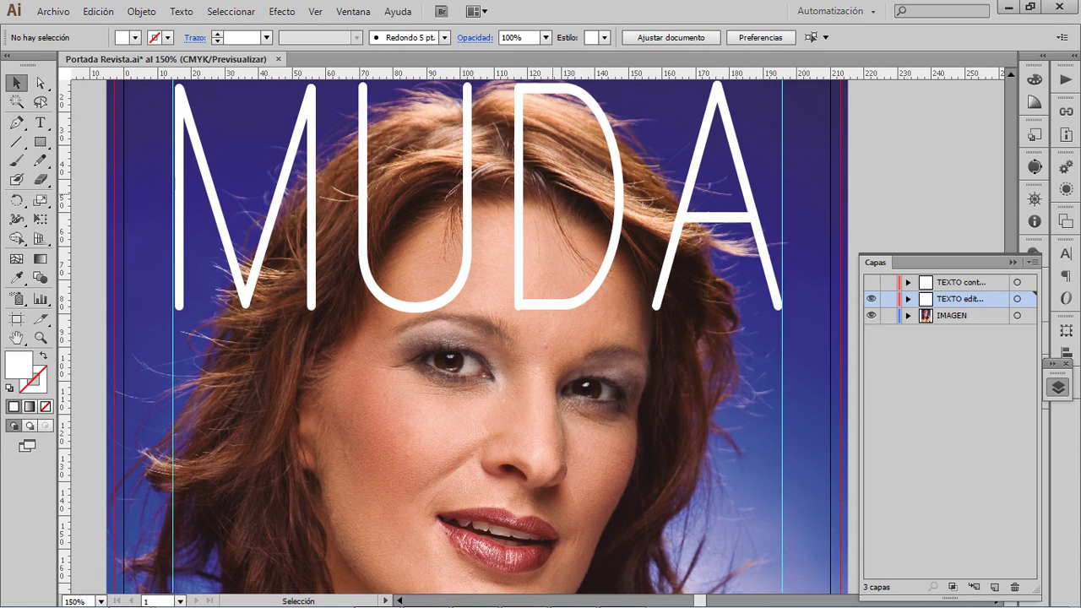
key(space)
drag(494, 391, 505, 324)
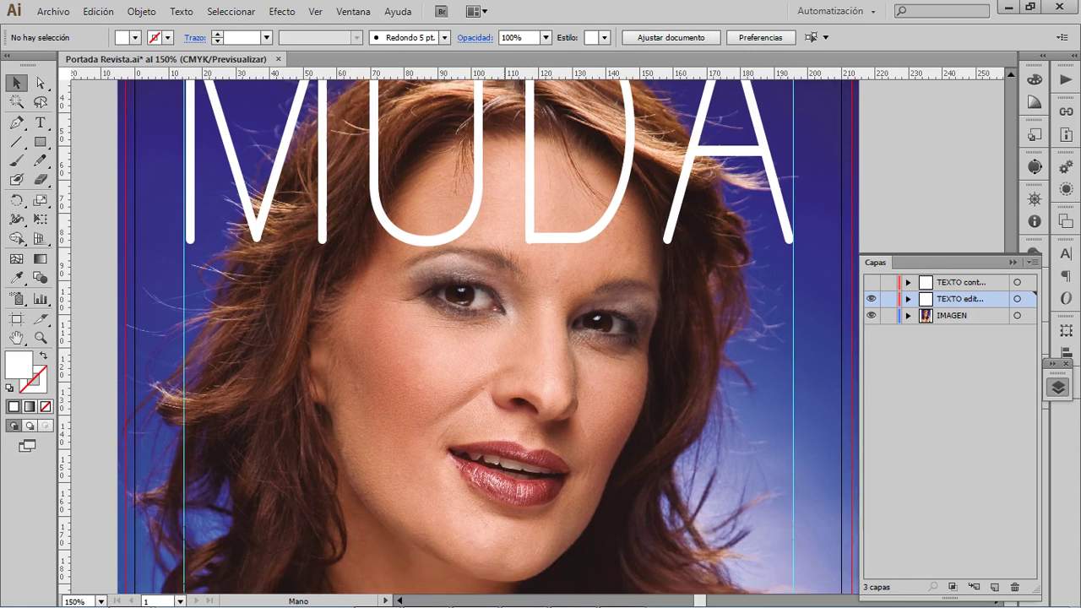
- Switch to Photoshop and set up a TIFF copy without layers in IMGS, named "Portada Revitsta CMYK -a4.tif"
key(alt+Tab)
key(alt+Tab)
key(alt+Tab)
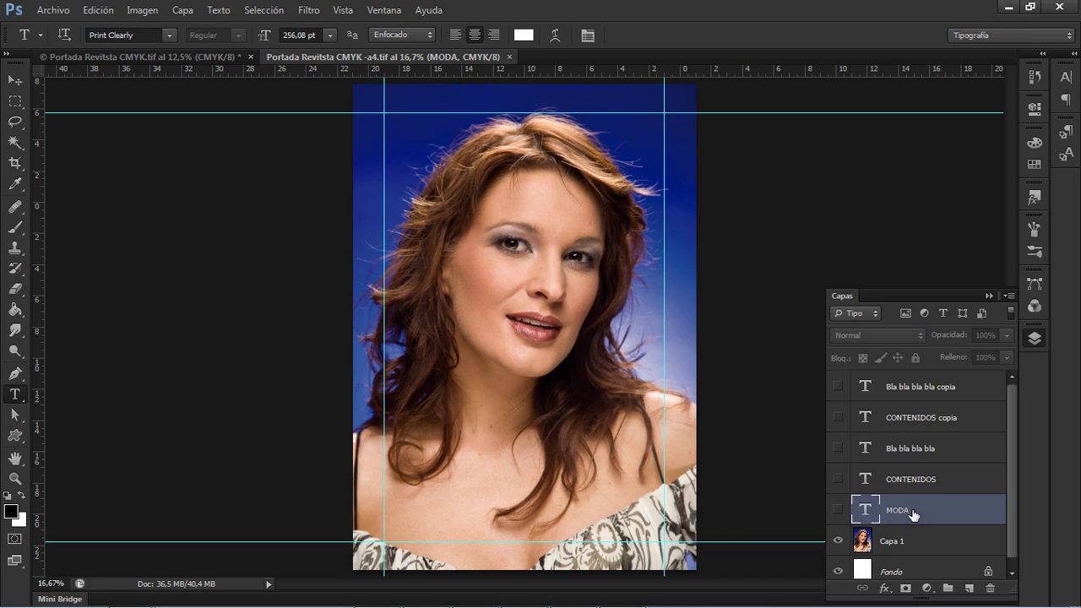
key(ctrl+shift+s)
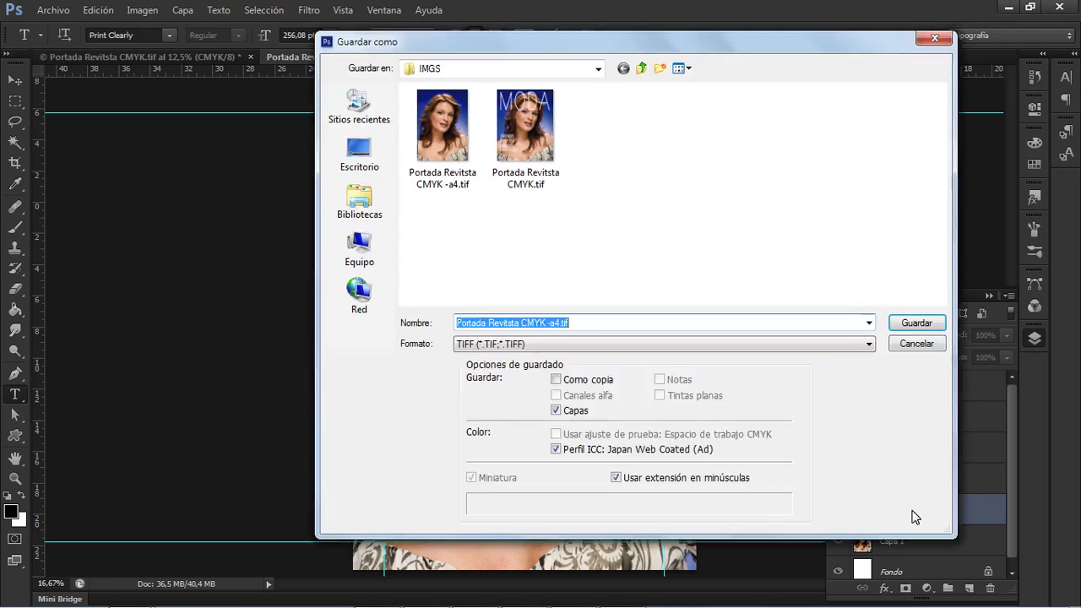
click(556, 410)
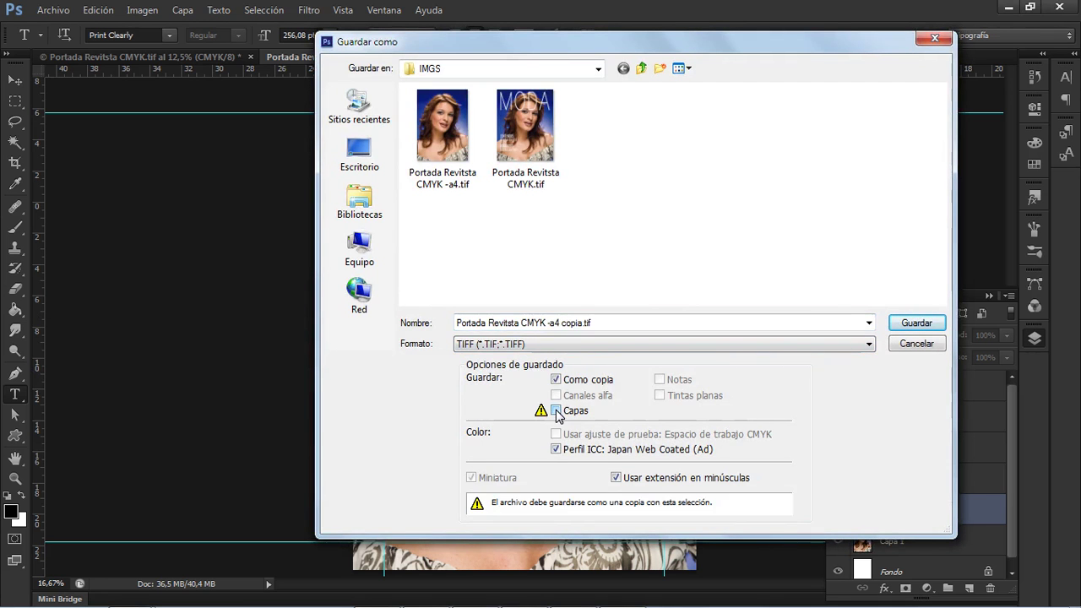
triple_click(564, 323)
drag(559, 324, 581, 325)
key(BackSpace)
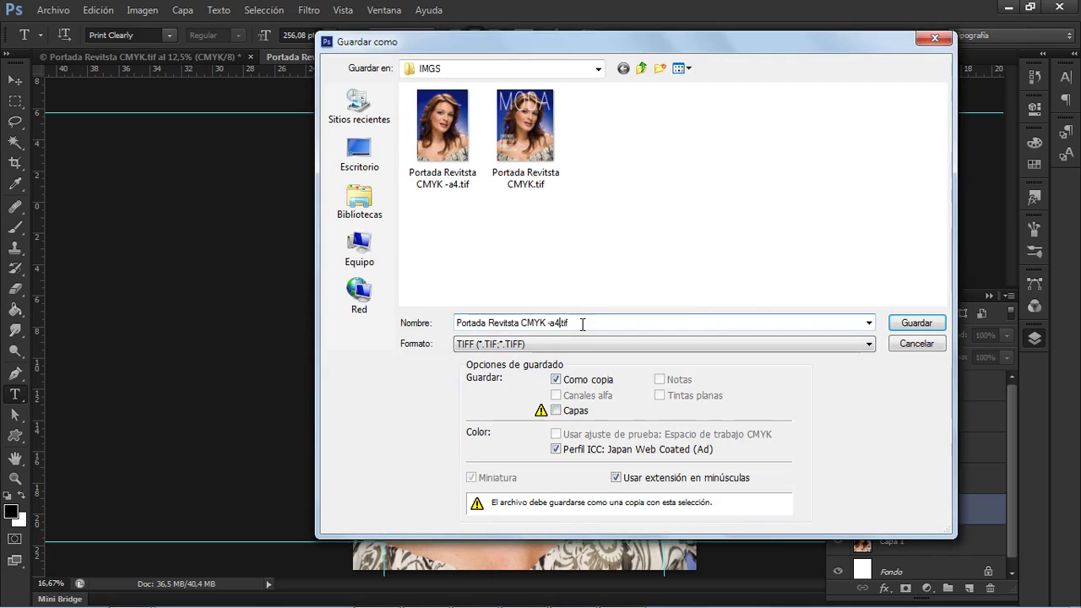
- Save the layerless TIFF over the existing file with LZW compression, interleaved pixel order and IBM PC byte order
click(906, 326)
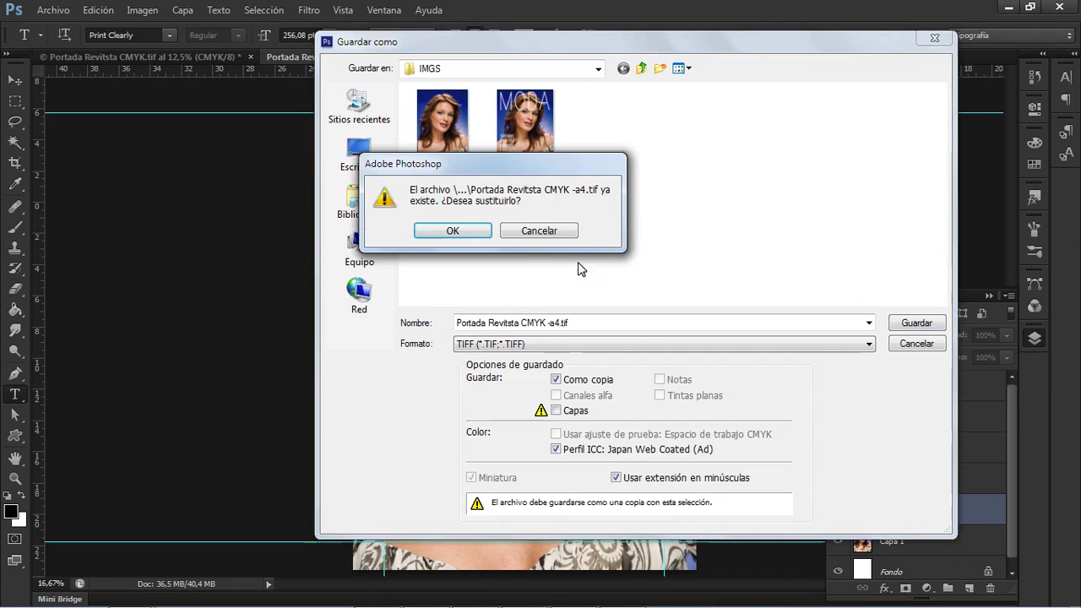
click(431, 231)
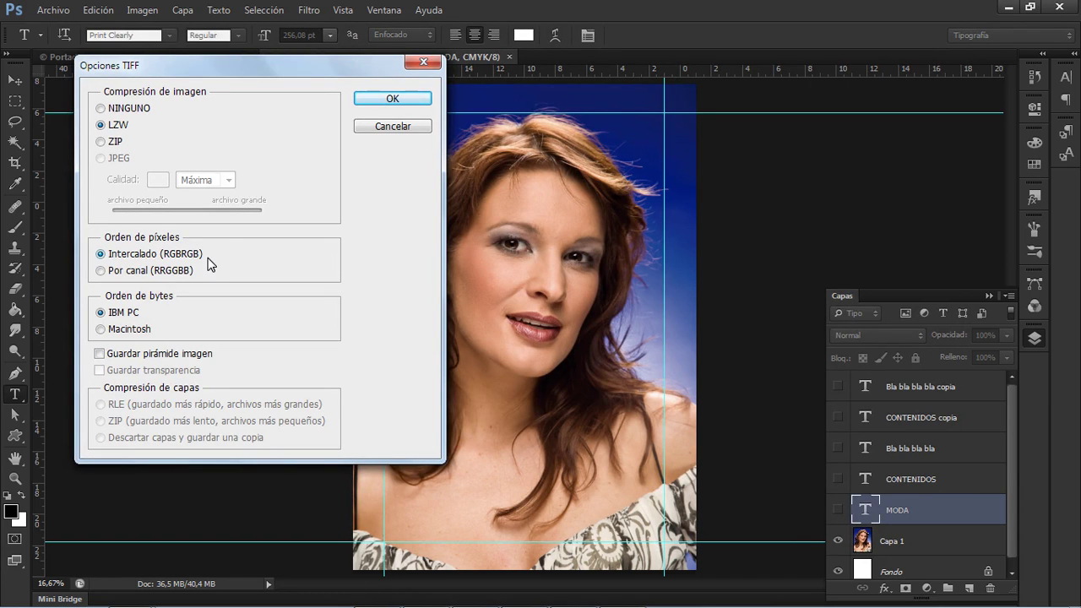
click(391, 99)
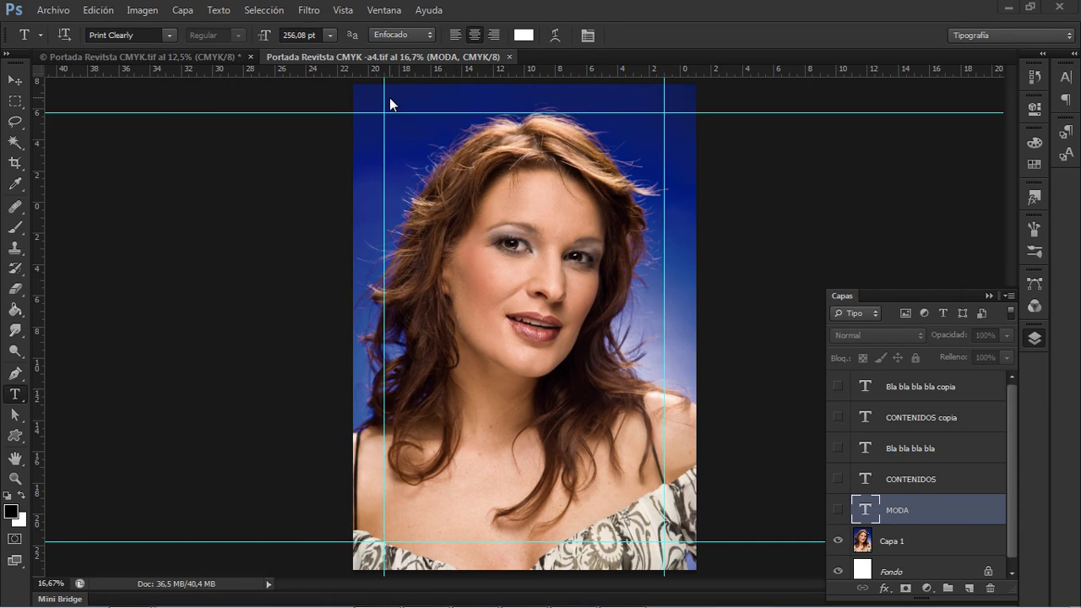
- Switch back to Illustrator and update the modified linked image
key(alt+Tab)
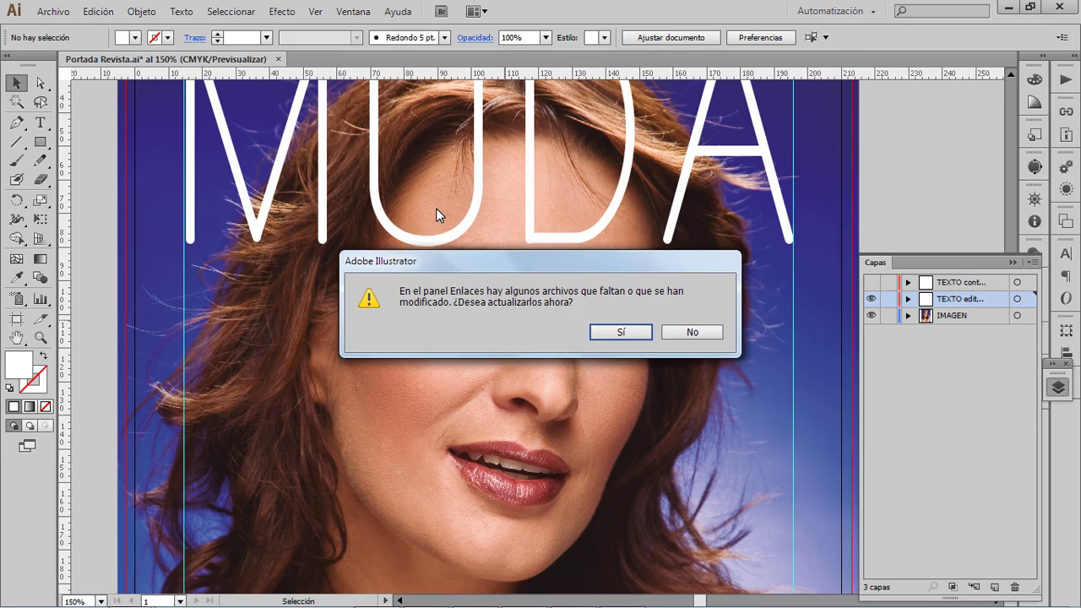
click(621, 333)
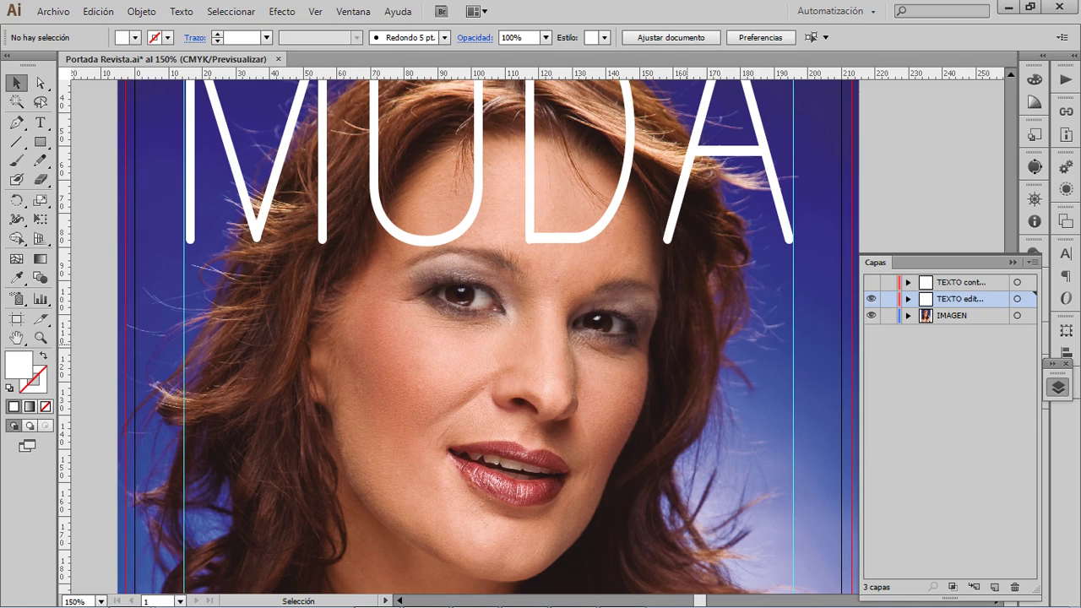
- Draw a white rectangle about 210 mm wide covering the whole artboard inside the bleed, on the editable text layer
key(z)
alt+click(687, 344)
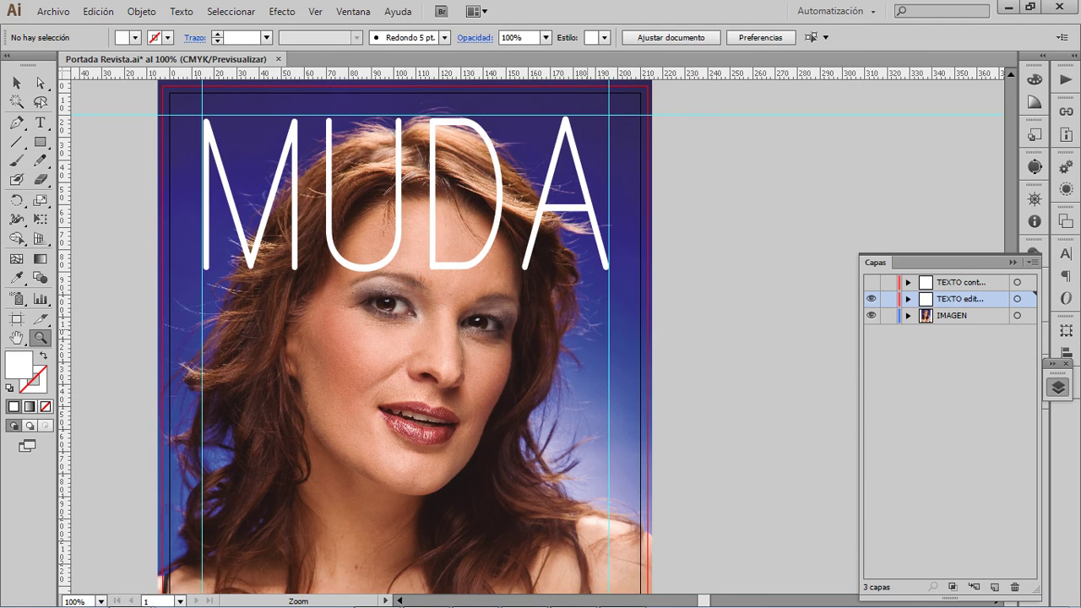
alt+click(586, 327)
key(space)
drag(445, 332, 457, 280)
click(304, 188)
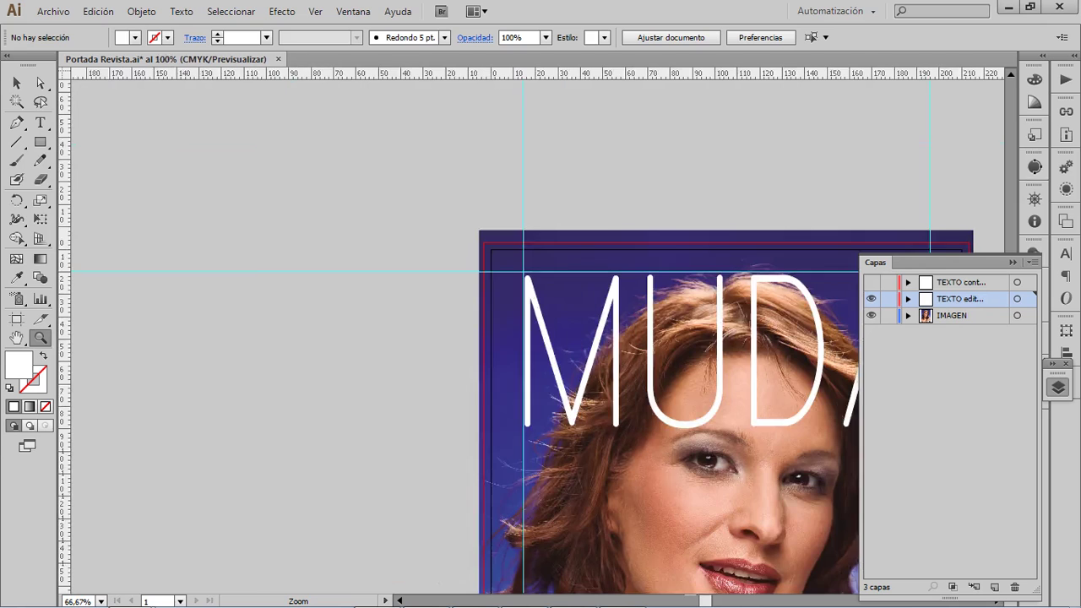
key(space)
alt+click(572, 306)
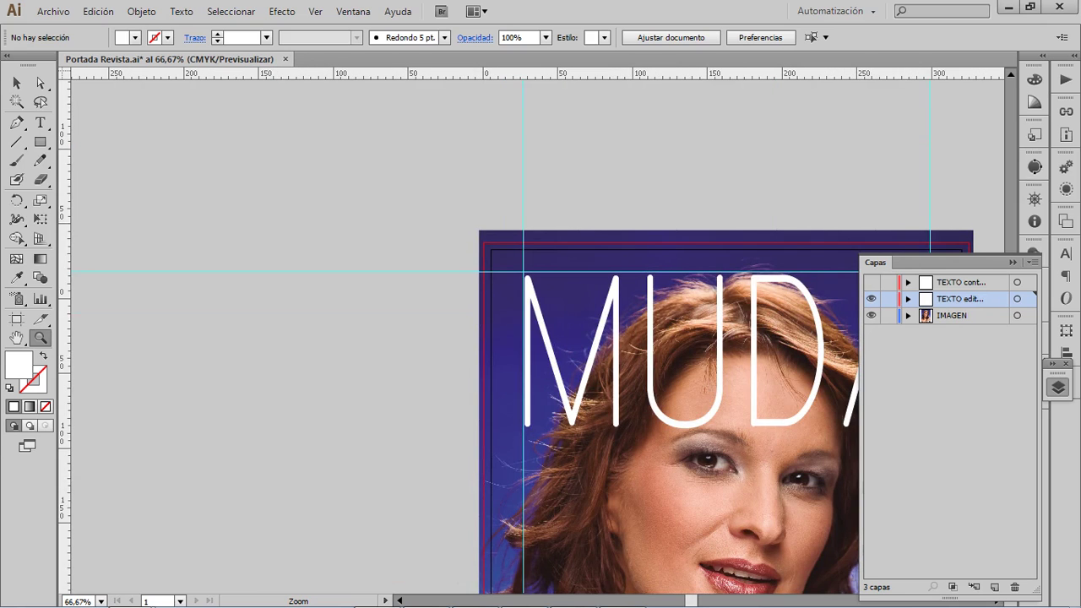
key(space)
drag(572, 306, 399, 128)
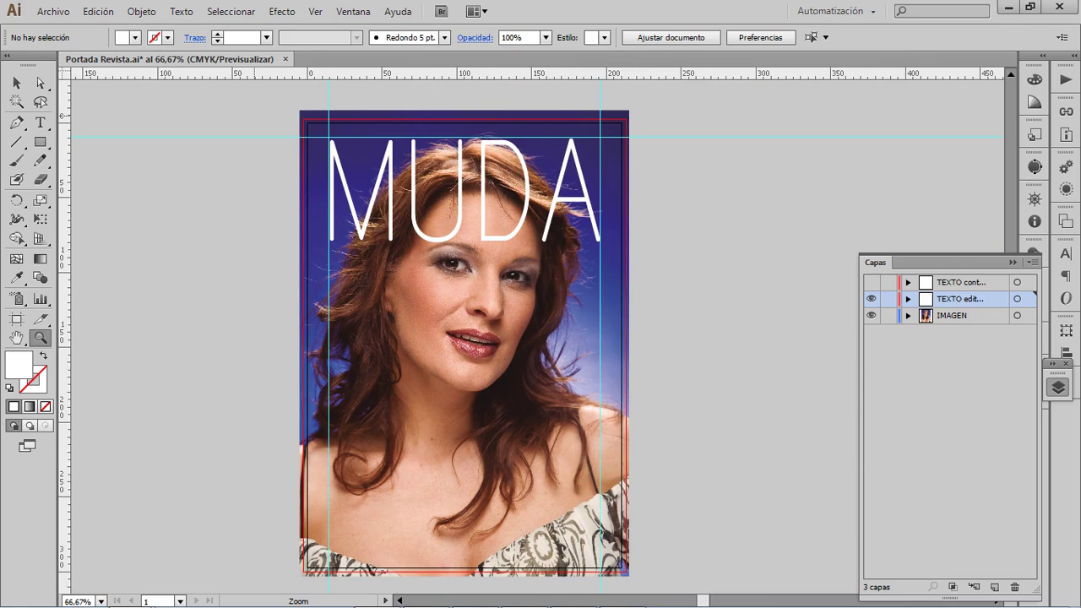
click(40, 141)
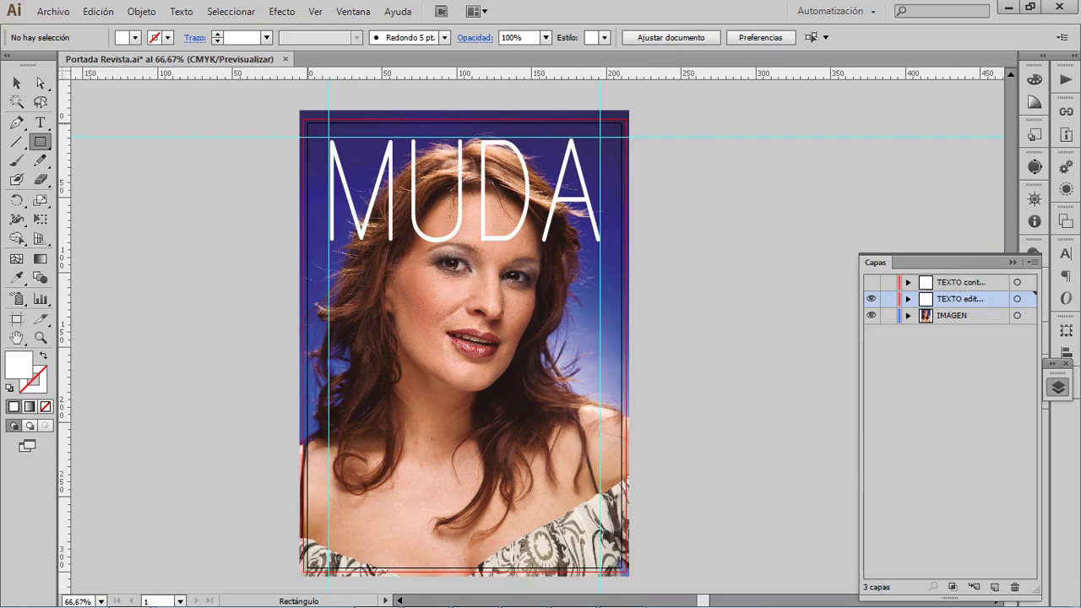
drag(308, 124, 622, 568)
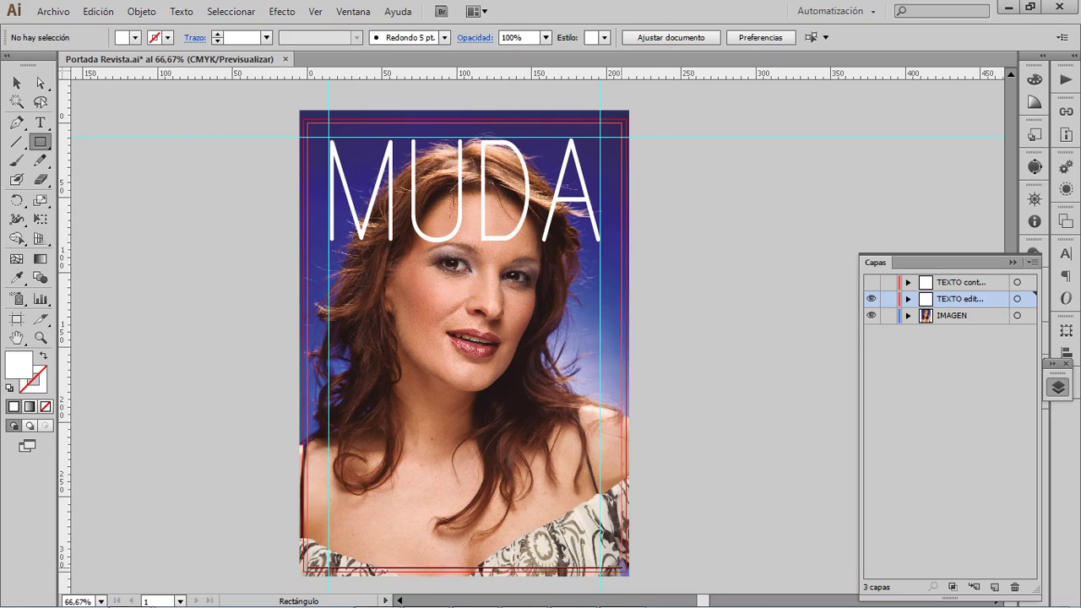
drag(621, 567, 622, 568)
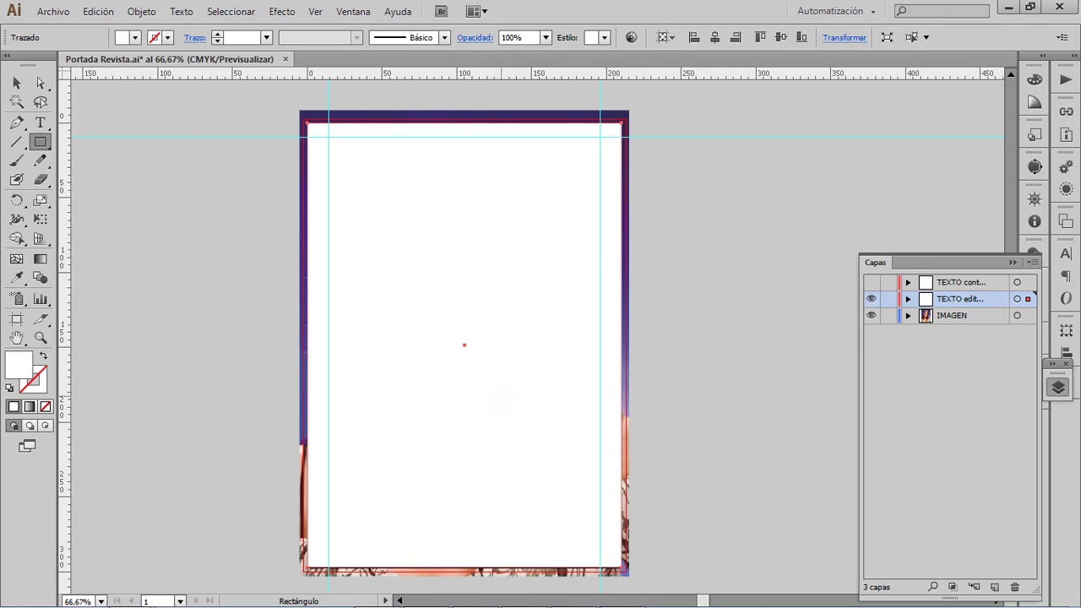
- Use outline view to align the white rectangle's upper-left corner with the artboard corner, then restore the preview
key(z)
drag(296, 115, 357, 156)
key(v)
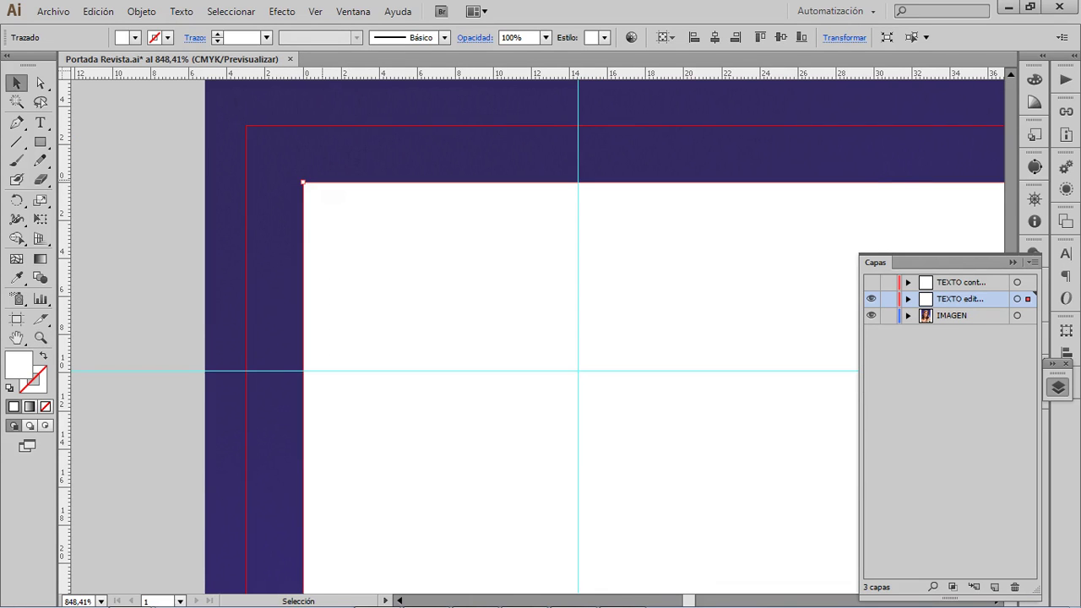
key(ctrl+y)
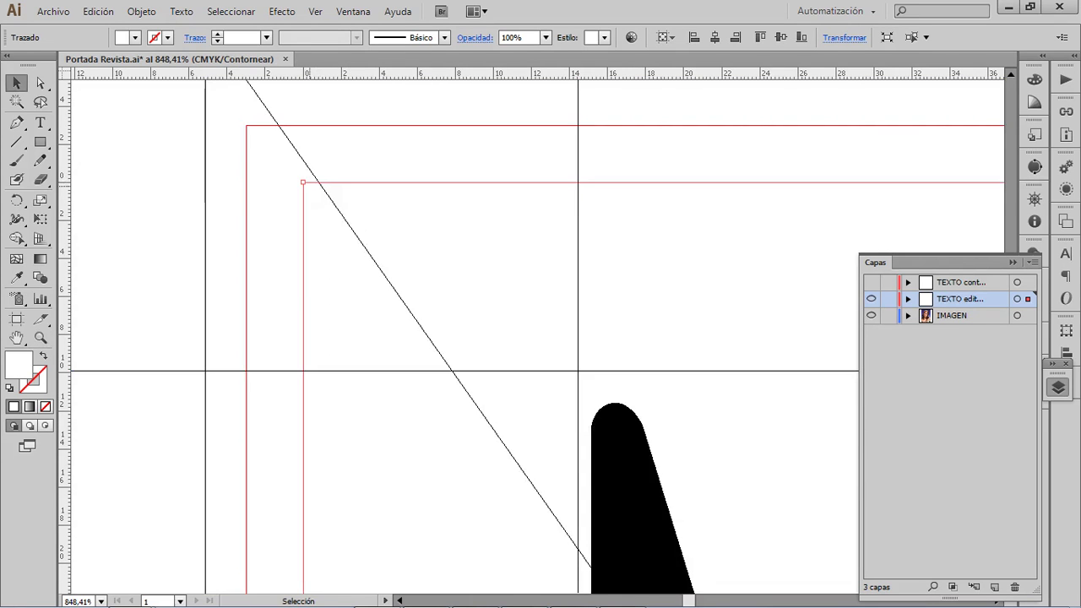
mouse_move(311, 183)
mouse_down()
mouse_move(333, 208)
mouse_move(303, 183)
mouse_up()
key(ctrl+y)
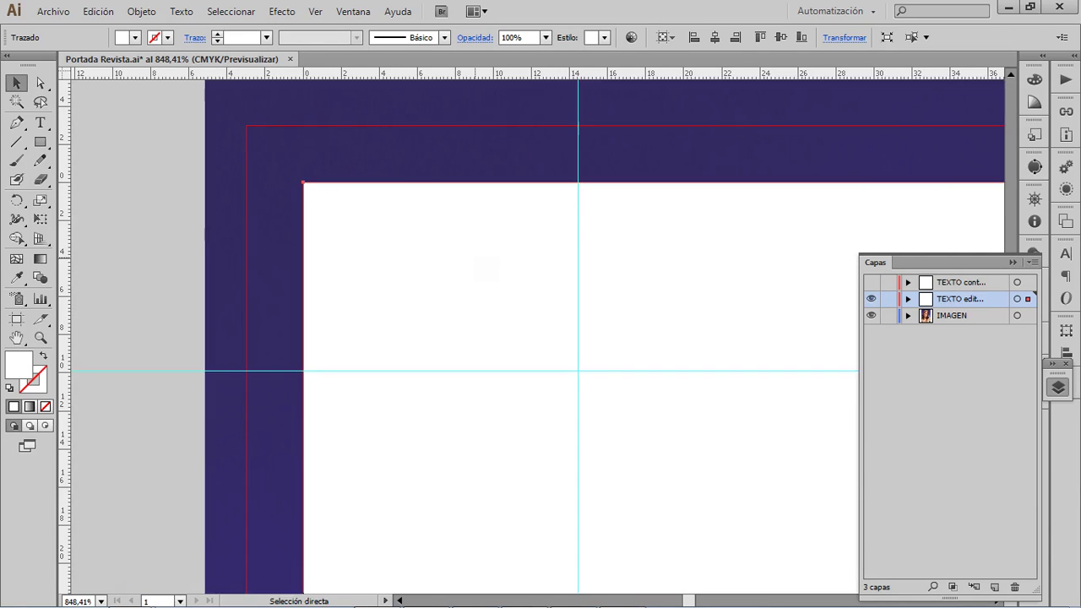
- Examine how the white rectangle's upper-right corner meets the artboard and bleed edges
drag(764, 222, 222, 222)
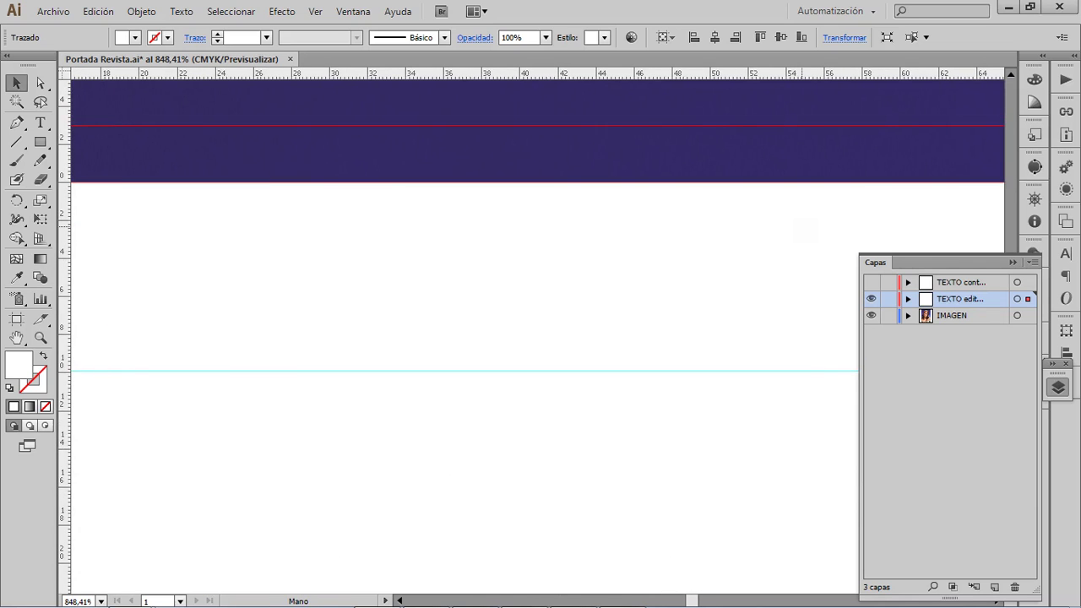
key(z)
alt+click(802, 228)
alt+click(802, 227)
drag(802, 227, 495, 162)
drag(886, 265, 931, 332)
drag(847, 234, 486, 231)
alt+click(486, 231)
alt+click(486, 230)
drag(861, 412, 494, 223)
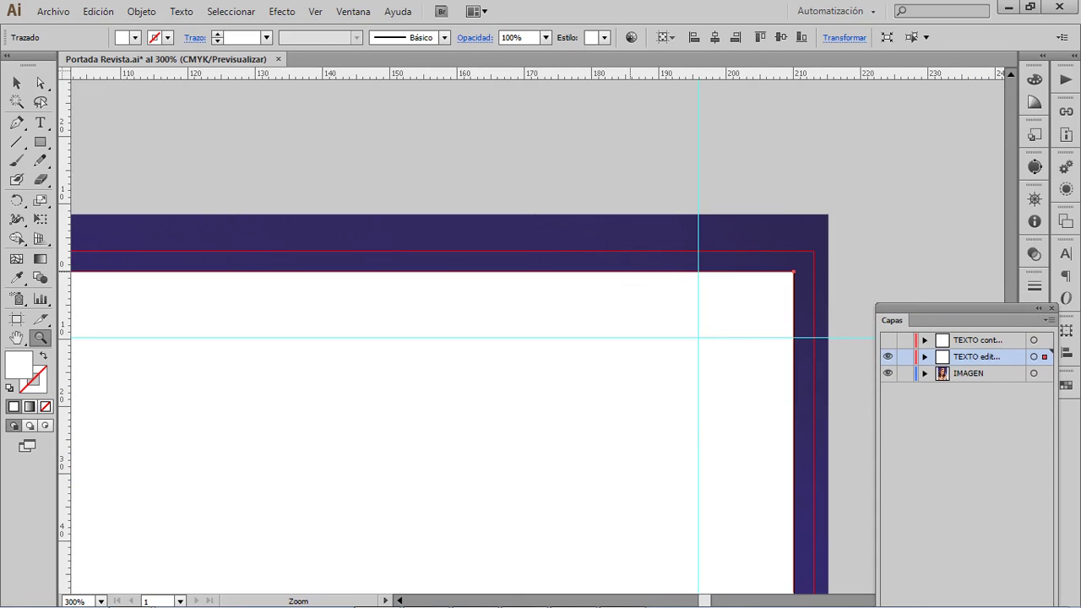
- Use outline view to align the white rectangle's upper-right corner with the artboard corner
key(ctrl+y)
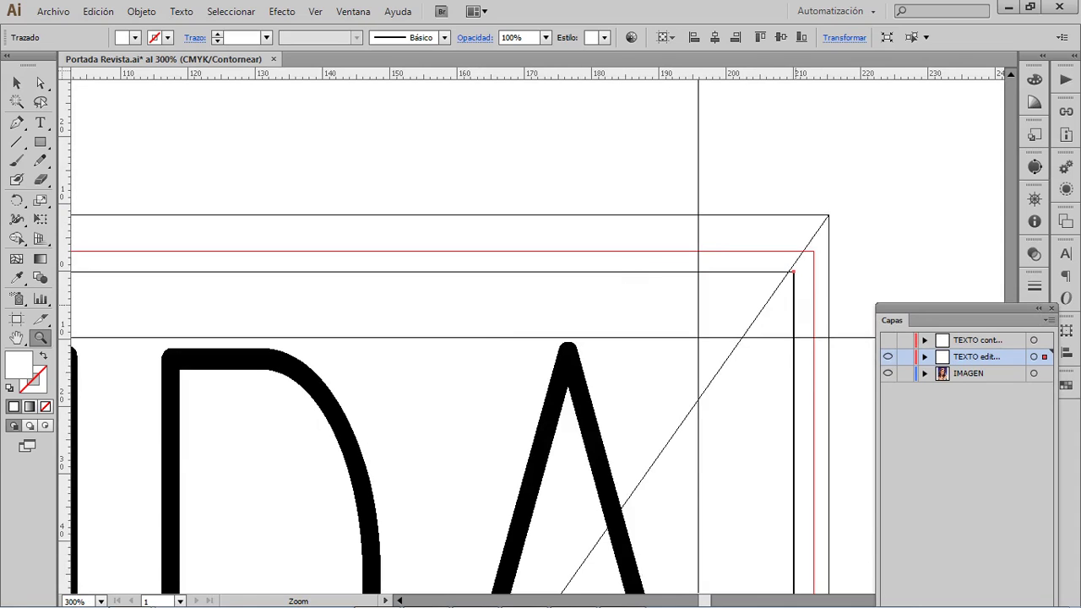
key(ctrl+plus)
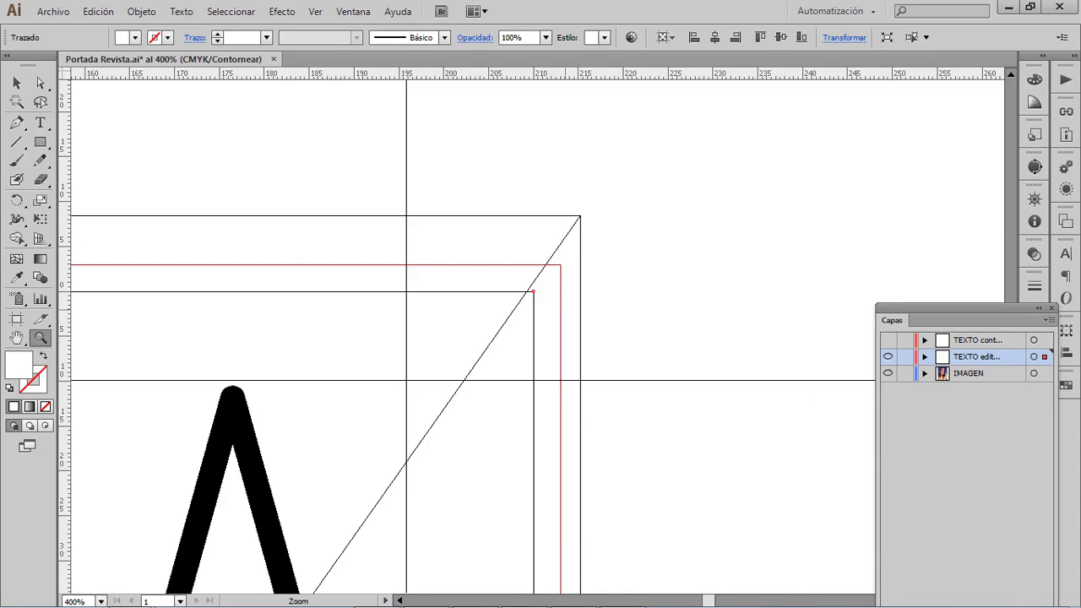
key(v)
click(533, 307)
mouse_move(533, 292)
mouse_down()
mouse_move(521, 313)
mouse_move(533, 293)
mouse_up()
click(533, 321)
- Align the white rectangle's lower-right corner with the artboard's lower-right corner in outline view
key(z)
alt+click(540, 341)
alt+click(541, 341)
alt+click(541, 341)
alt+click(541, 341)
alt+click(541, 341)
key(space)
drag(501, 395, 521, 150)
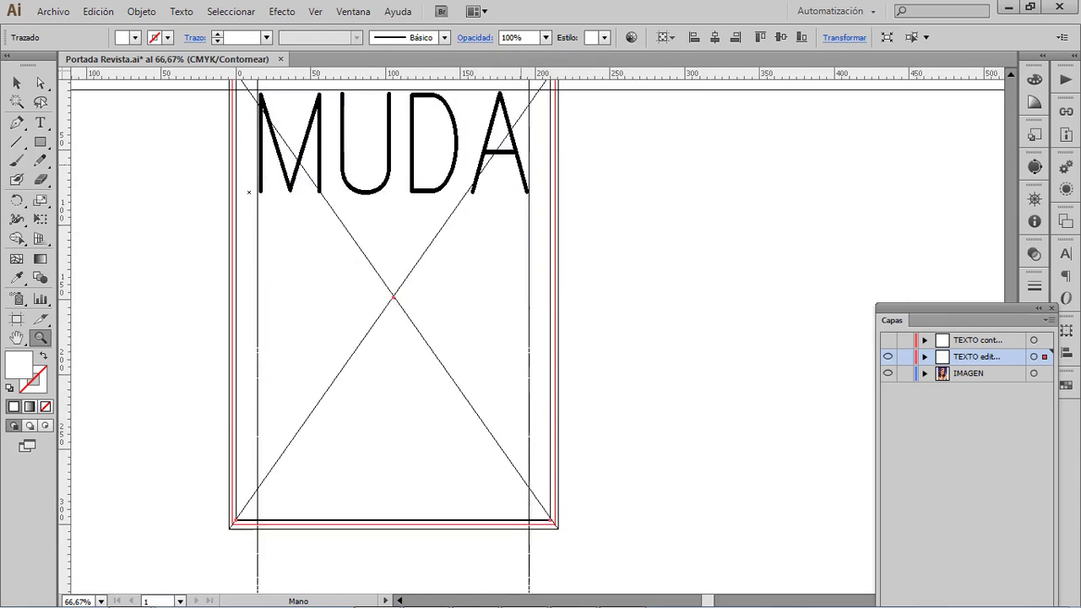
drag(533, 495, 581, 550)
key(v)
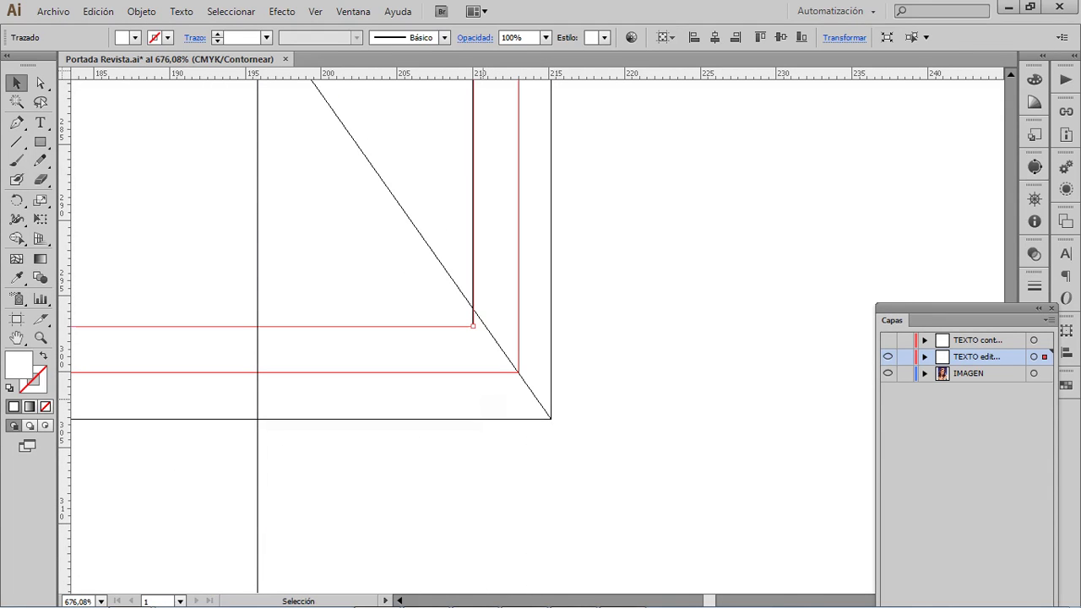
mouse_move(473, 326)
mouse_down()
mouse_move(479, 339)
mouse_move(473, 326)
mouse_up()
- Restore the preview and remove the white rectangle's fill, leaving it with neither fill nor stroke
key(z)
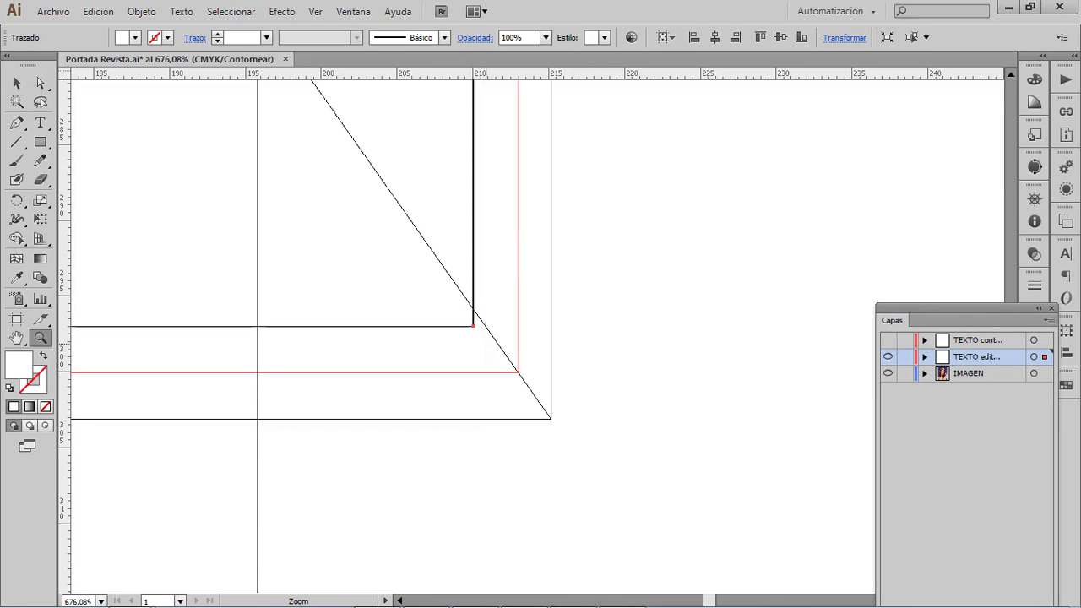
alt+click(486, 344)
alt+click(486, 343)
alt+click(485, 344)
alt+click(485, 344)
alt+click(486, 344)
alt+click(486, 344)
alt+click(485, 343)
key(ctrl+minus)
key(ctrl+y)
drag(564, 263, 539, 399)
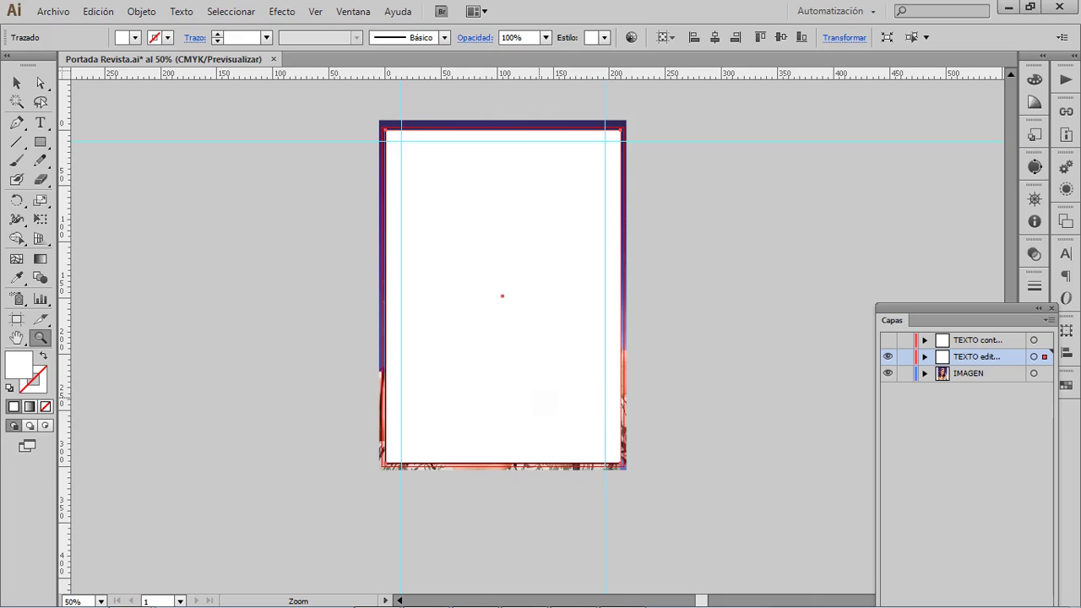
click(539, 399)
drag(483, 265, 460, 359)
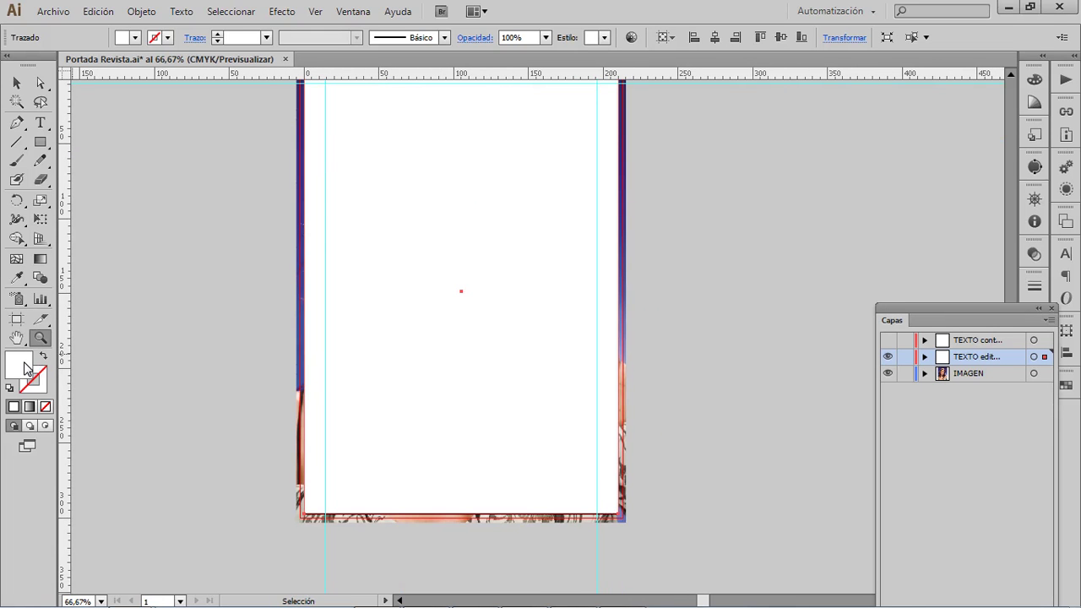
click(46, 407)
drag(456, 339, 438, 428)
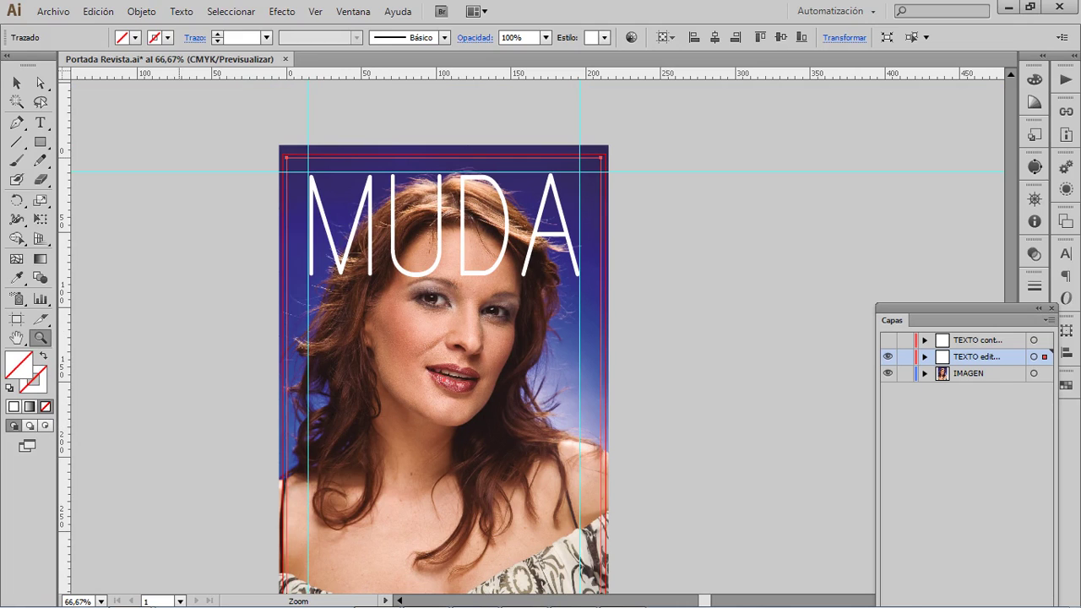
- Try to create trim marks as separate objects from the unfilled artboard-sized rectangle
click(148, 10)
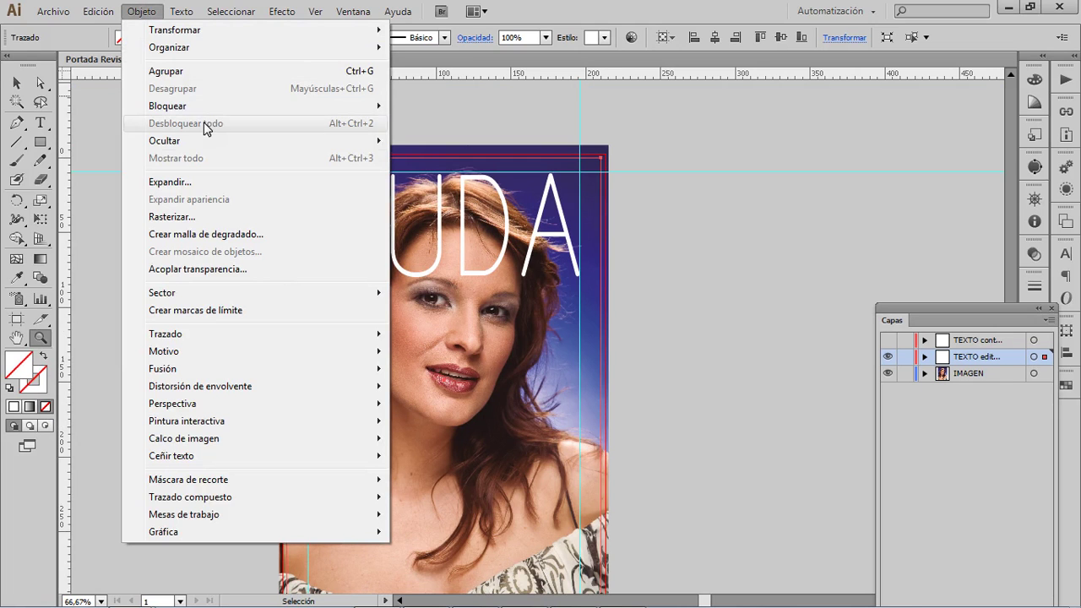
click(235, 311)
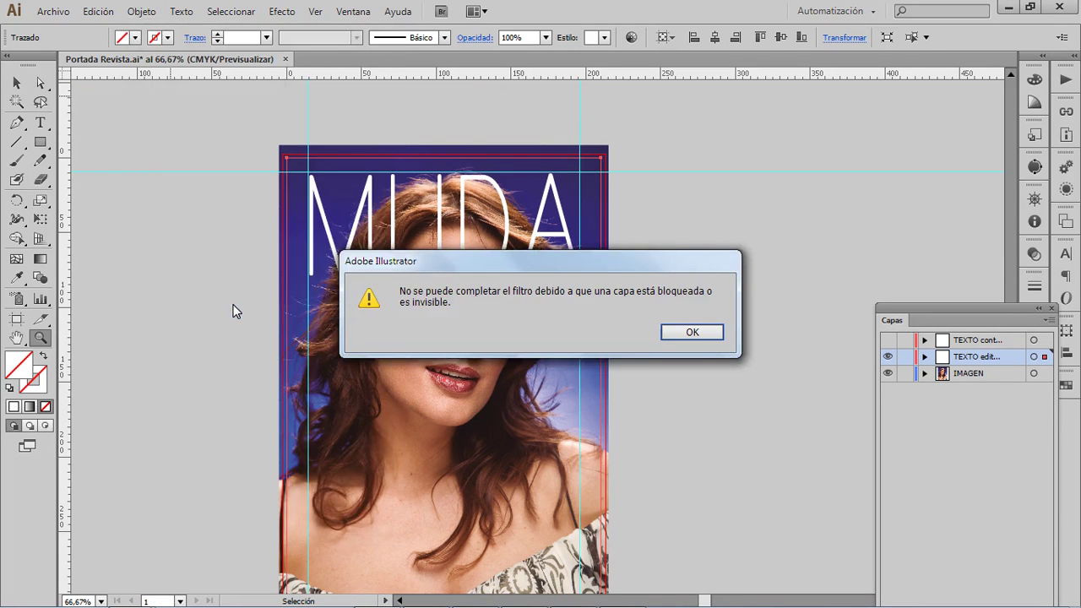
click(675, 332)
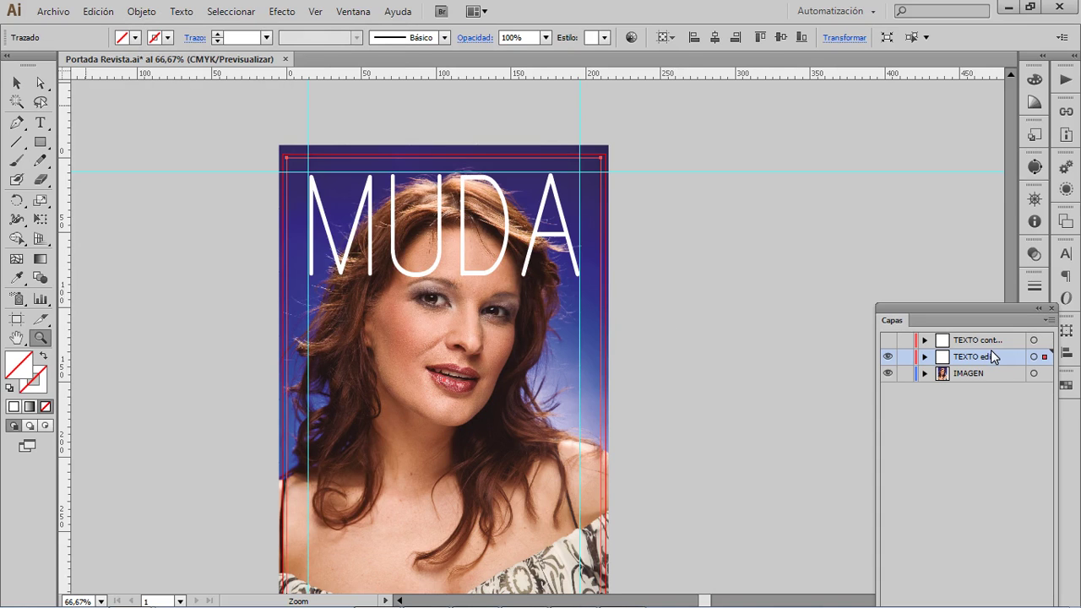
- Apply the Crop Marks effect to the artboard-sized rectangle, check the marks around the cover's upper corners and deselect it
click(282, 11)
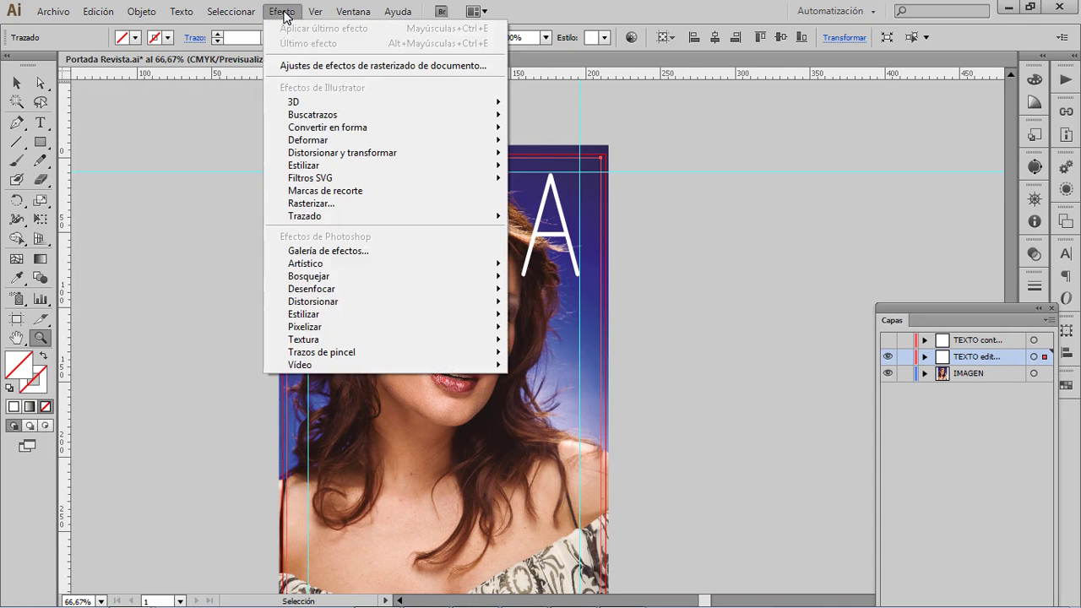
click(342, 191)
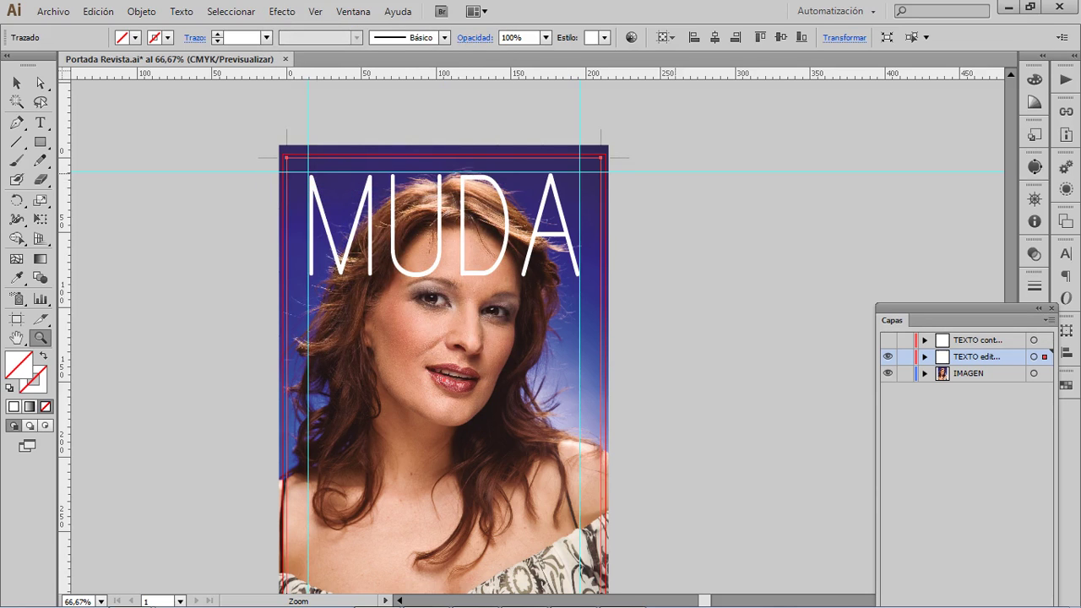
click(630, 173)
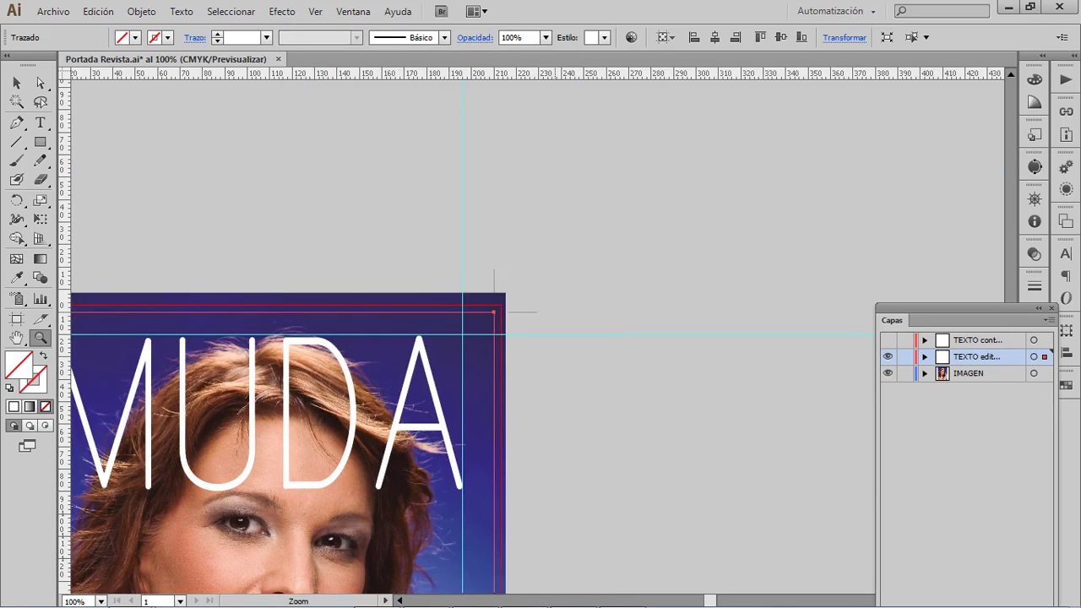
drag(555, 338, 717, 243)
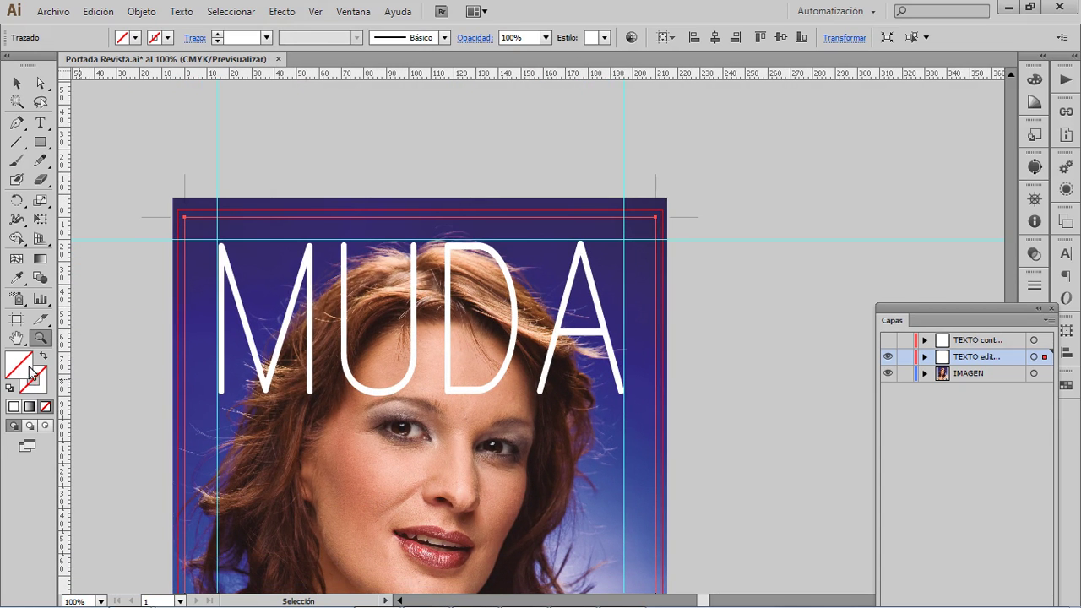
click(16, 82)
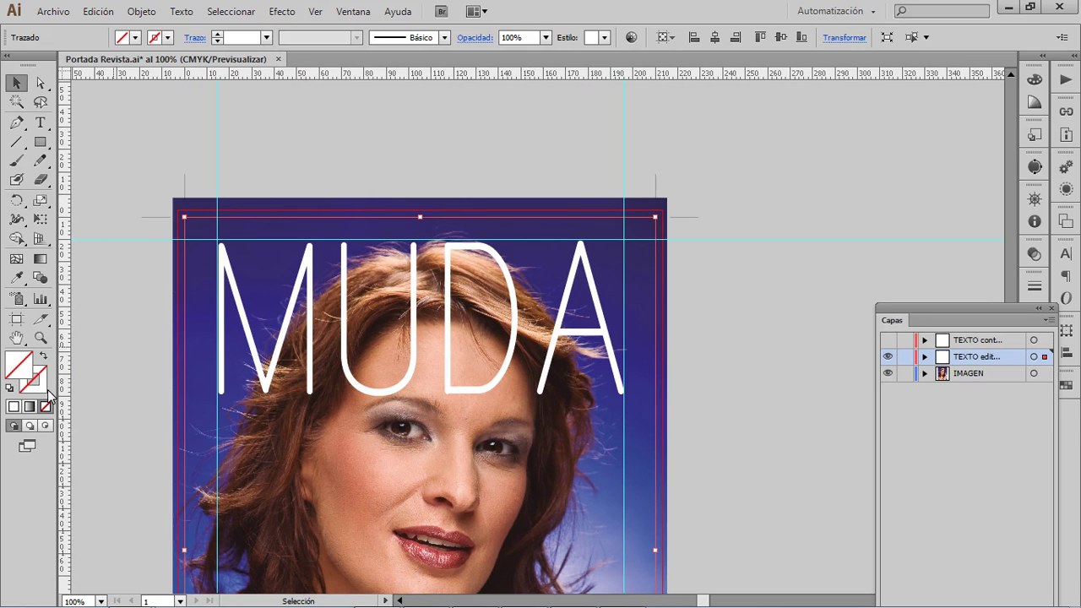
key(ctrl+shift+a)
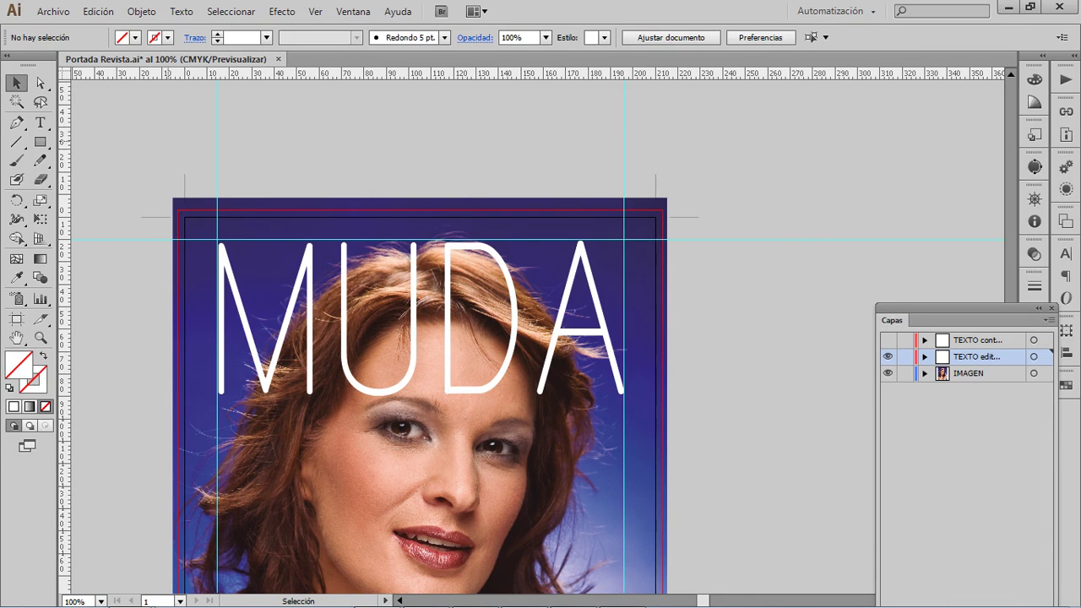
- Select the rectangle through its crop mark and examine the marks at the cover's upper-left corner
click(283, 11)
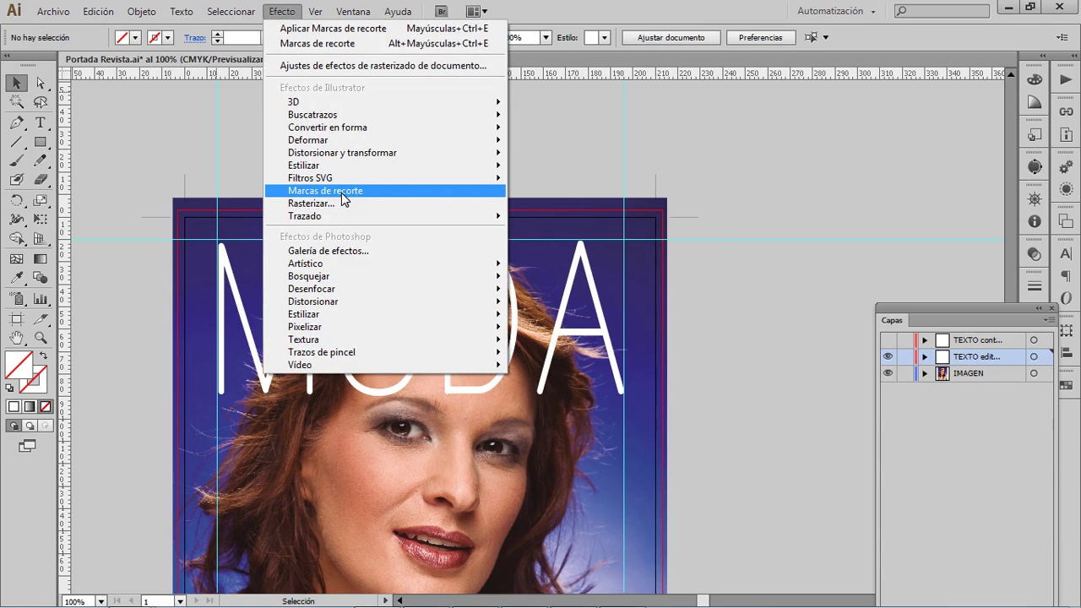
click(184, 184)
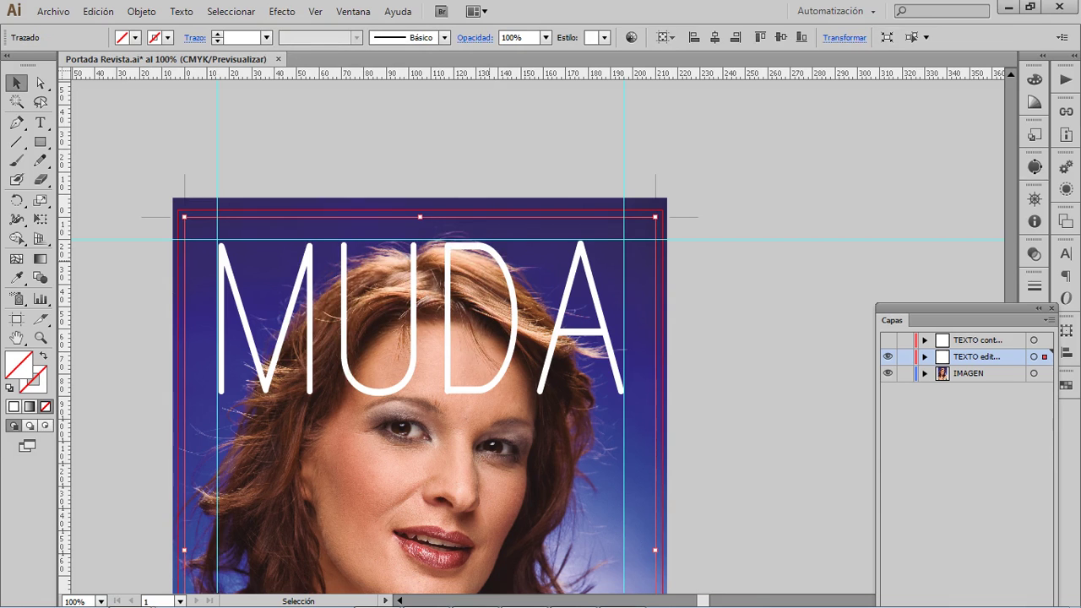
drag(185, 184, 175, 130)
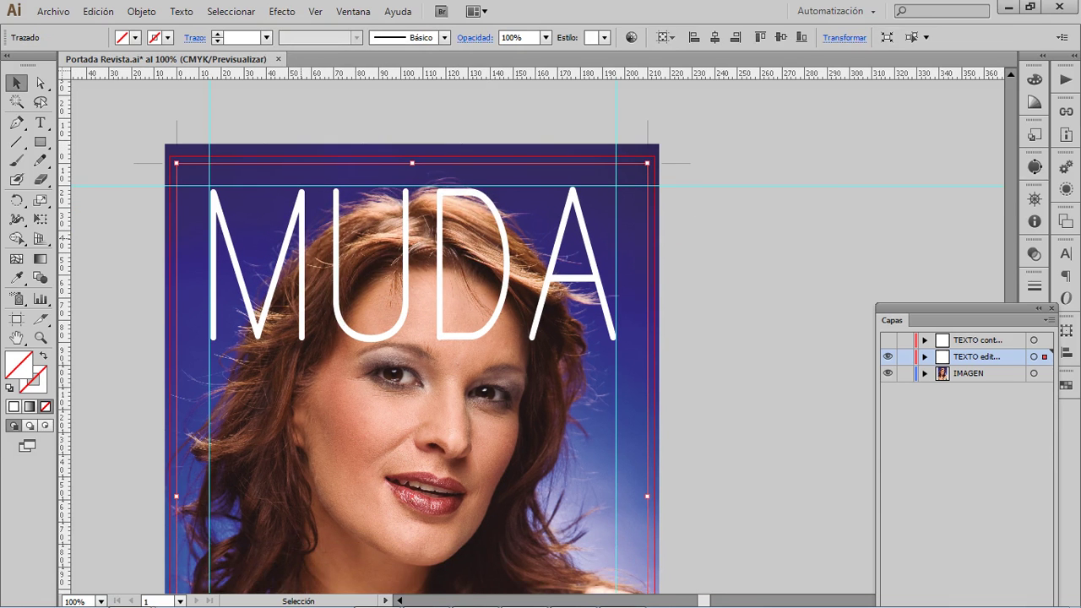
key(z)
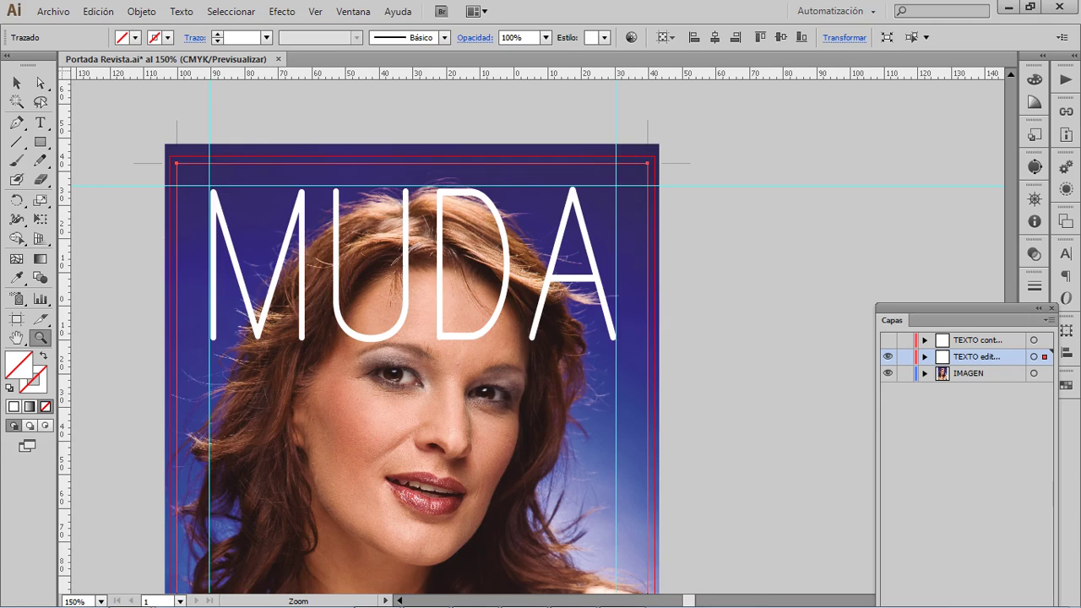
click(193, 184)
click(466, 238)
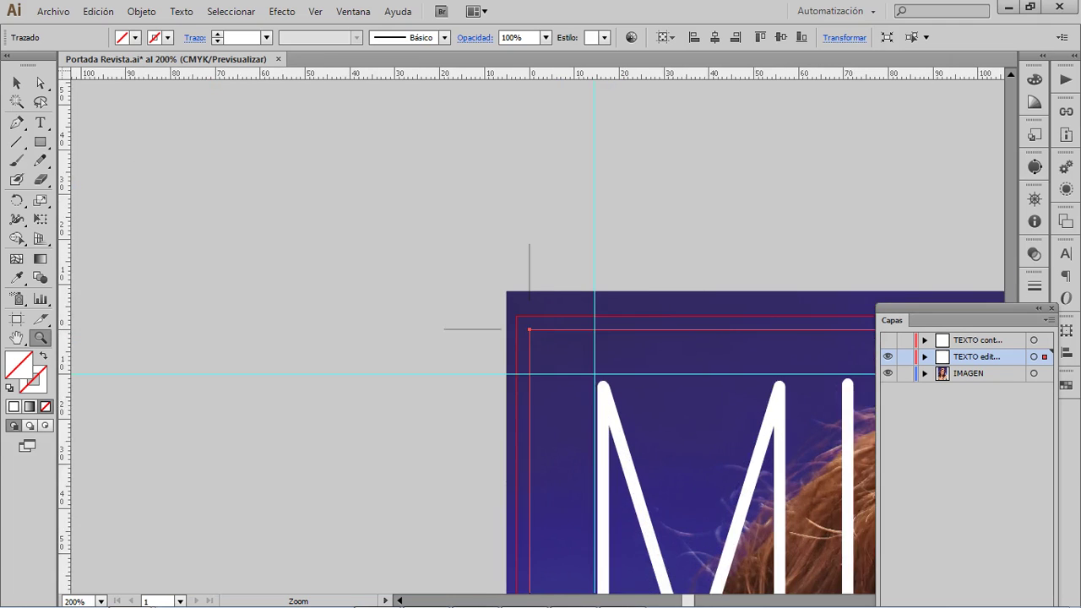
drag(466, 238, 280, 128)
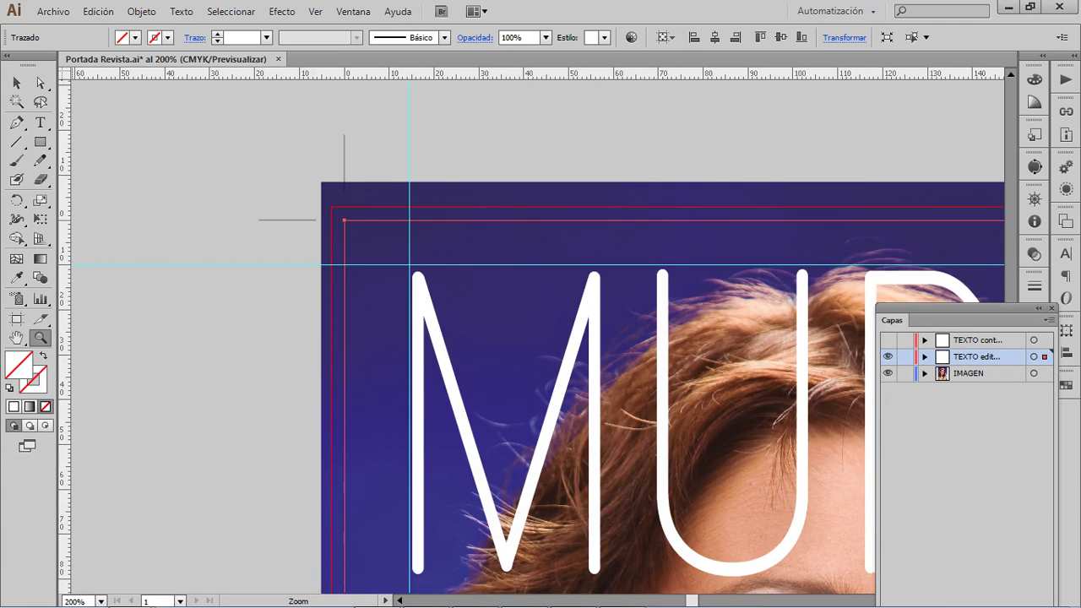
- Try placing a vertical and a horizontal guide along the upper-left crop marks, checking them in outline view, then undo them
drag(59, 204, 344, 221)
drag(344, 221, 343, 220)
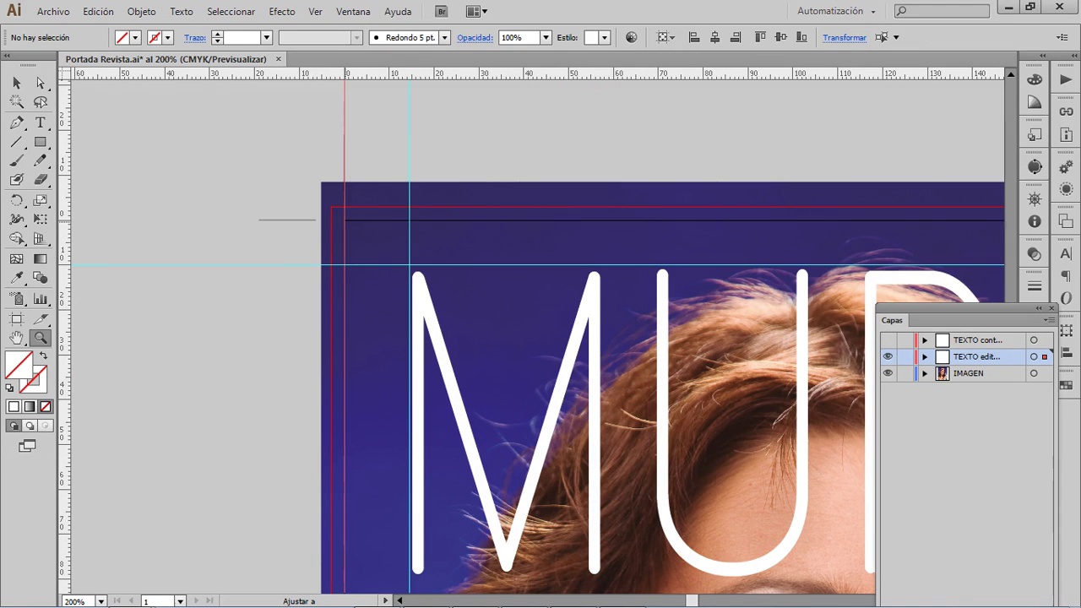
key(ctrl+y)
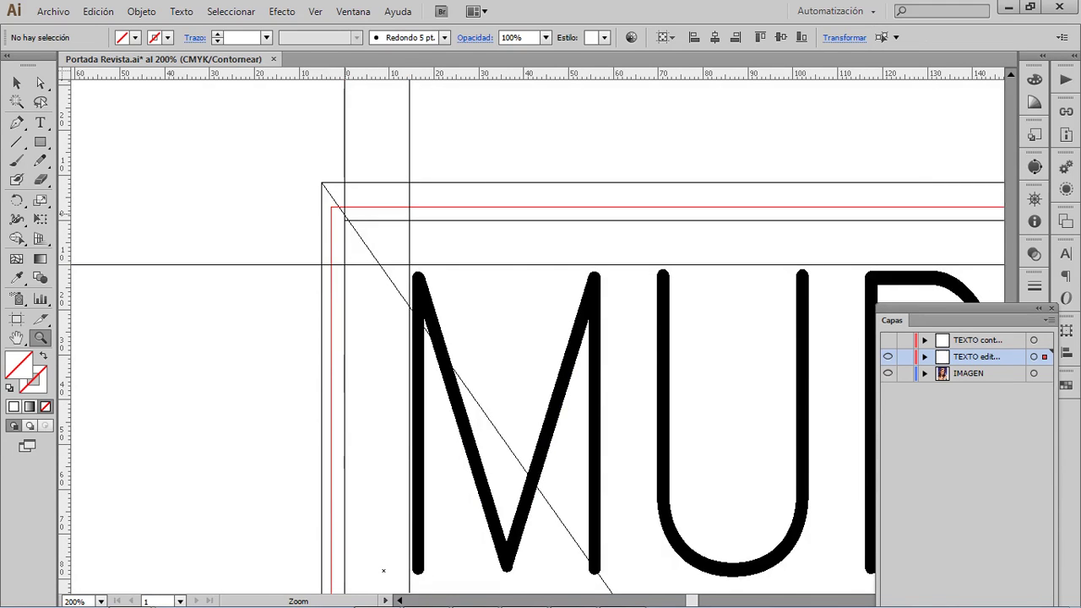
drag(411, 69, 345, 220)
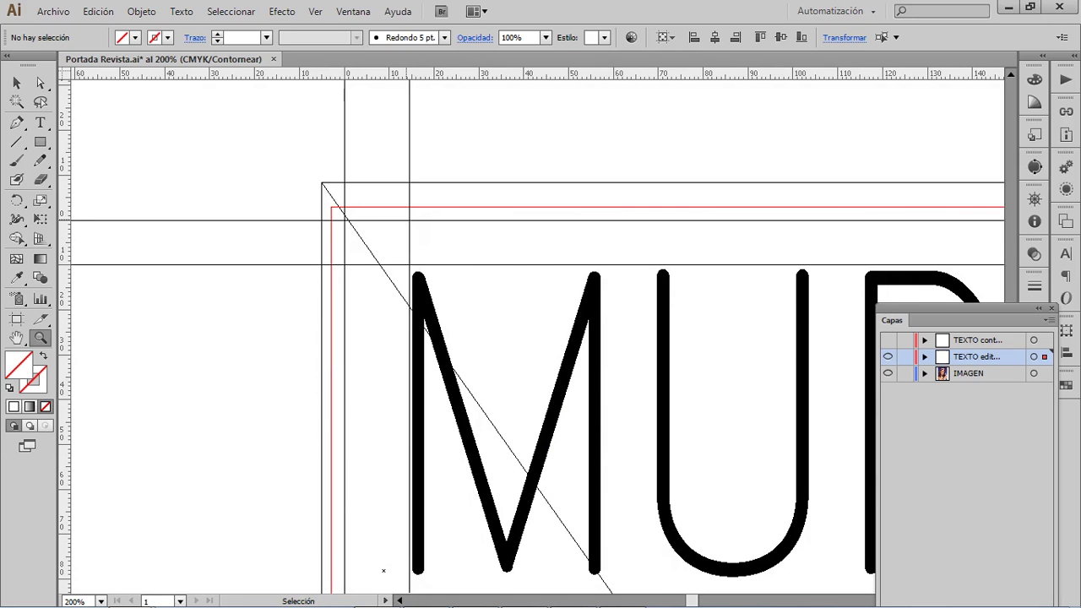
key(ctrl+y)
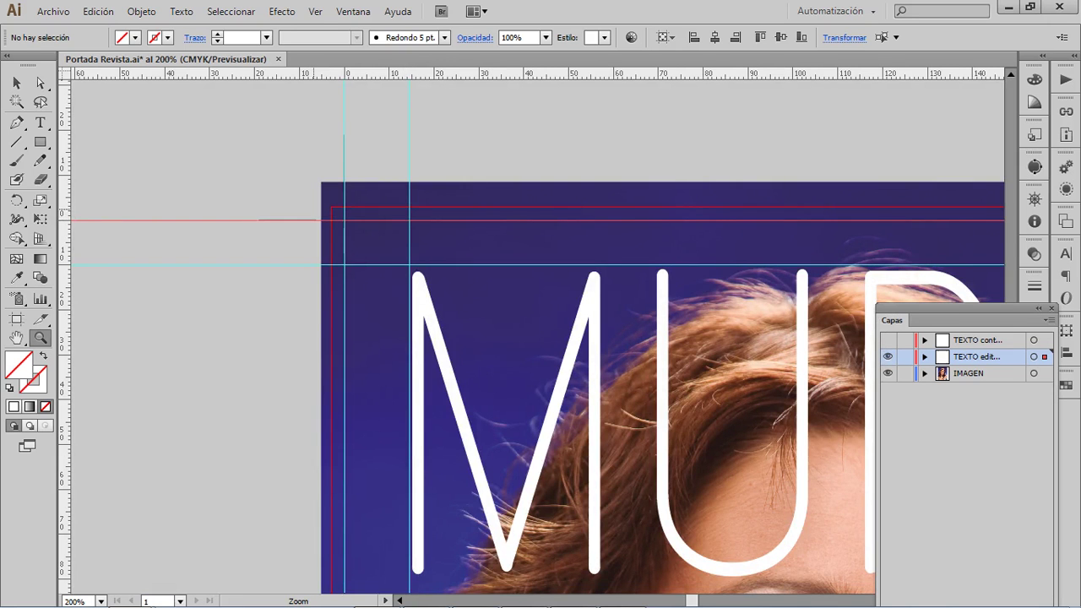
key(v)
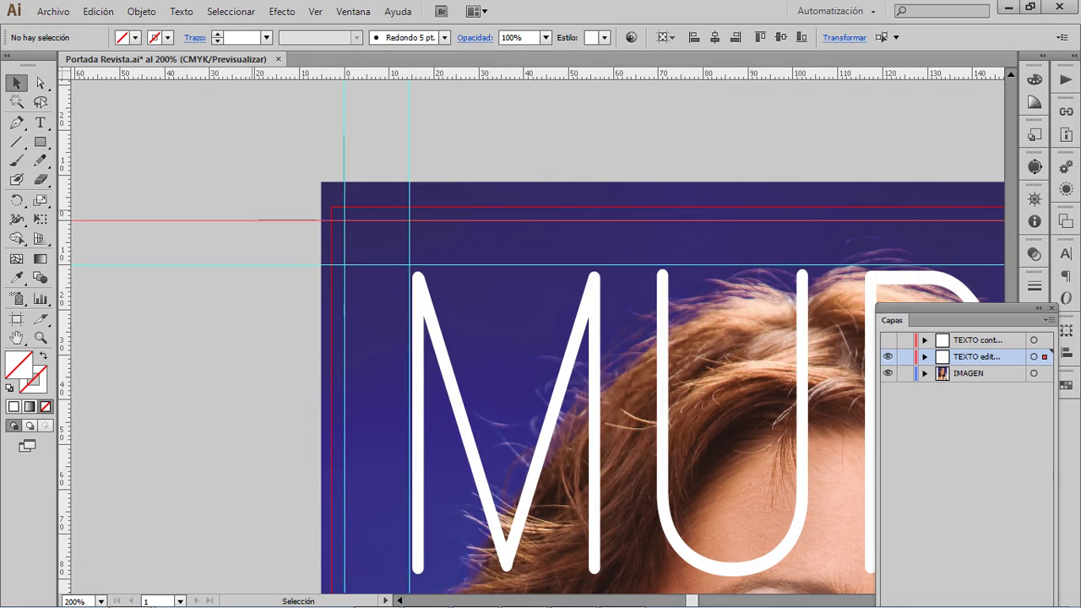
key(ctrl+y)
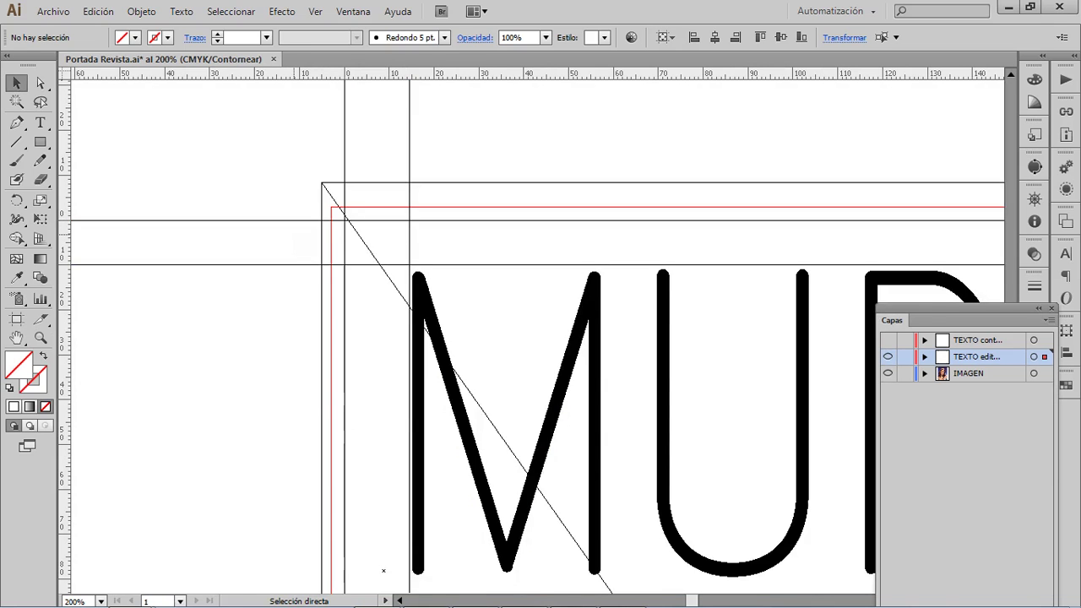
key(ctrl+y)
key(ctrl+z)
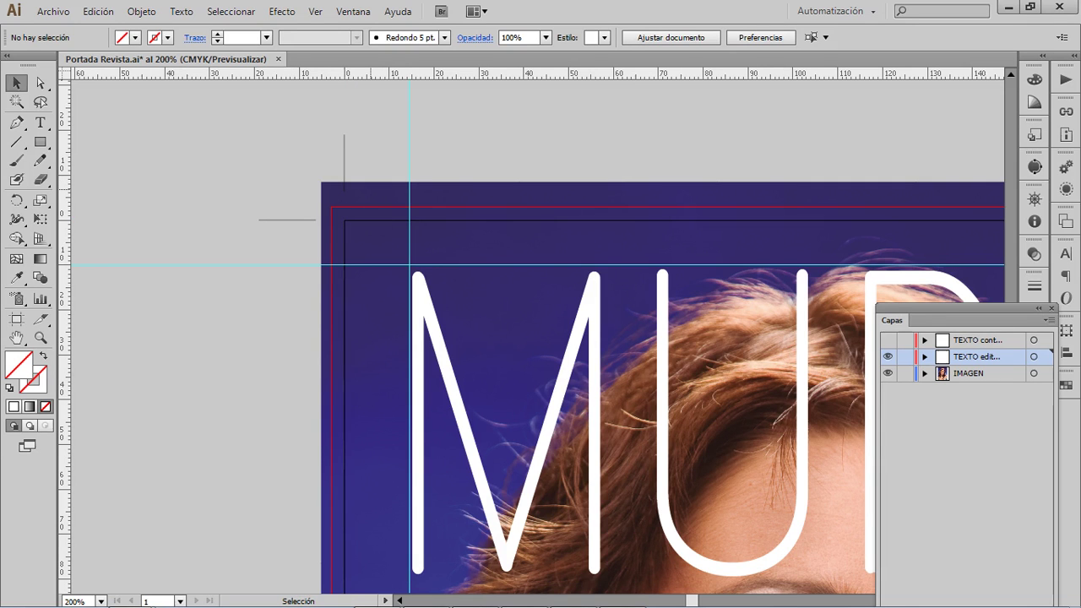
- Shift the linked cover image about 7 mm to the right, then return it to its position over the bleed and deselect it
drag(371, 189, 401, 188)
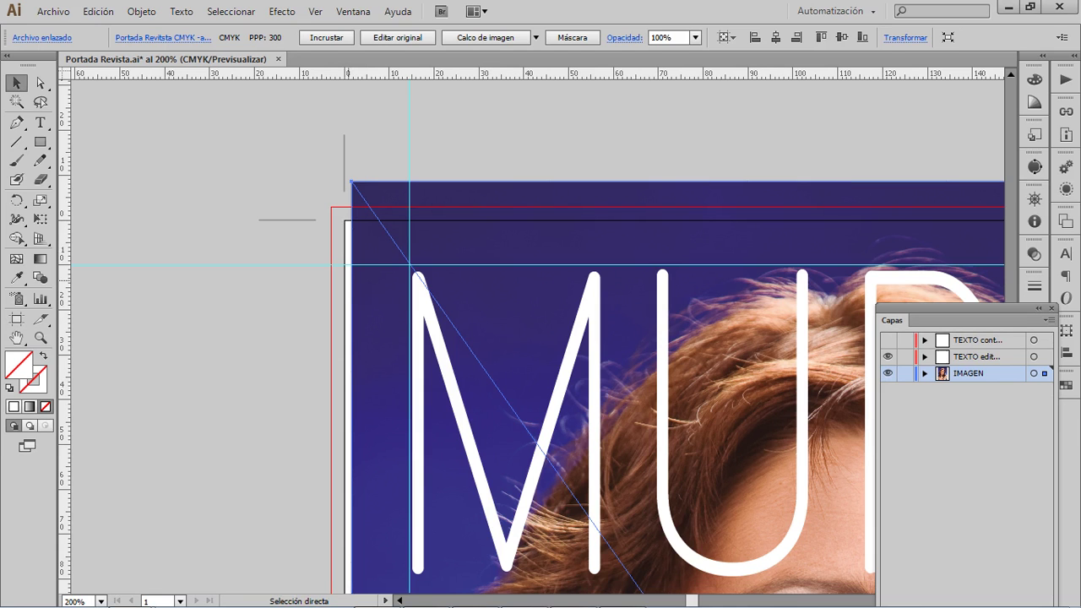
key(shift+Left)
key(shift+Left)
key(ctrl+shift+a)
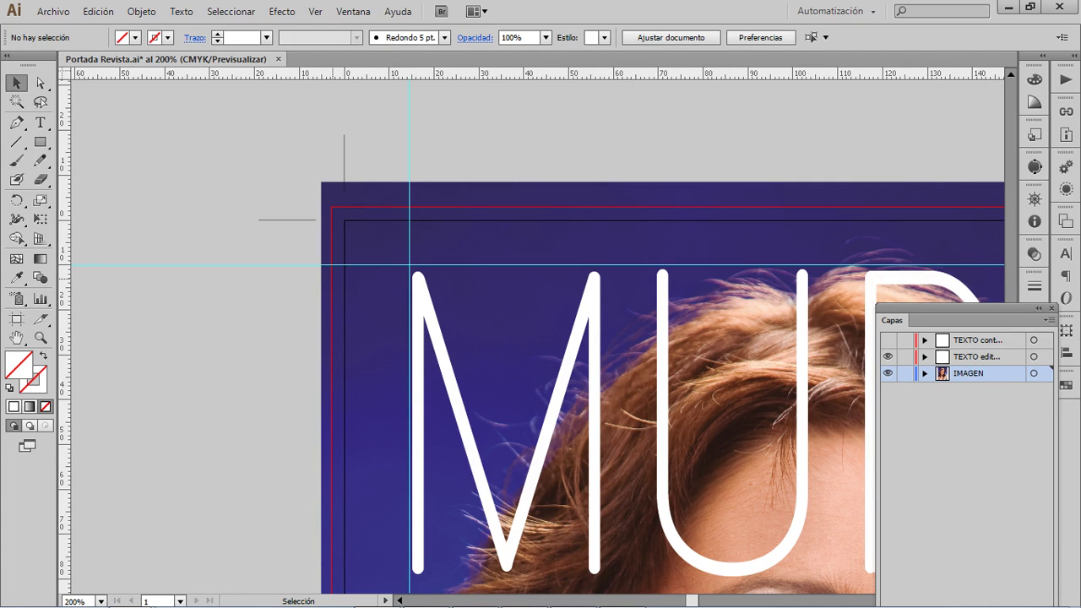
- Examine the whole cover with the crop marks around its four corners
key(z)
alt+click(334, 280)
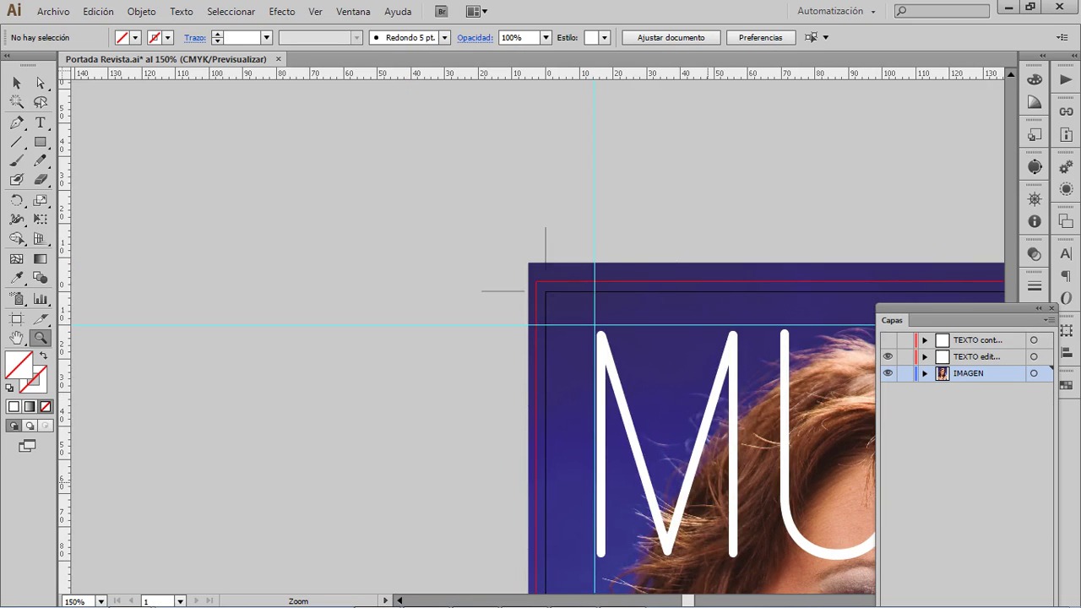
key(ctrl+minus)
key(ctrl+minus)
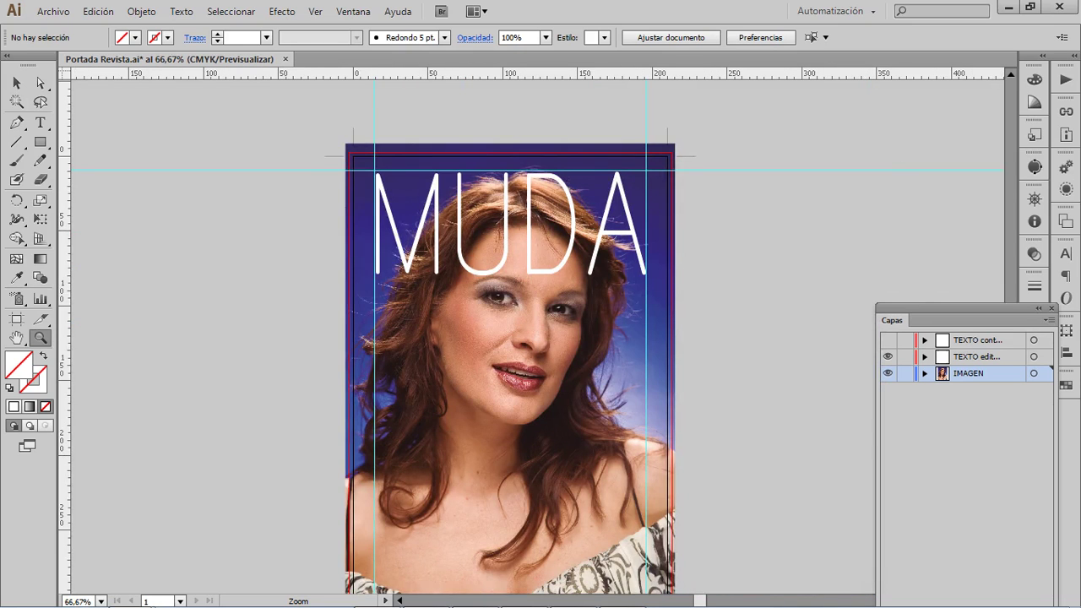
scroll(510, 338, down, 2)
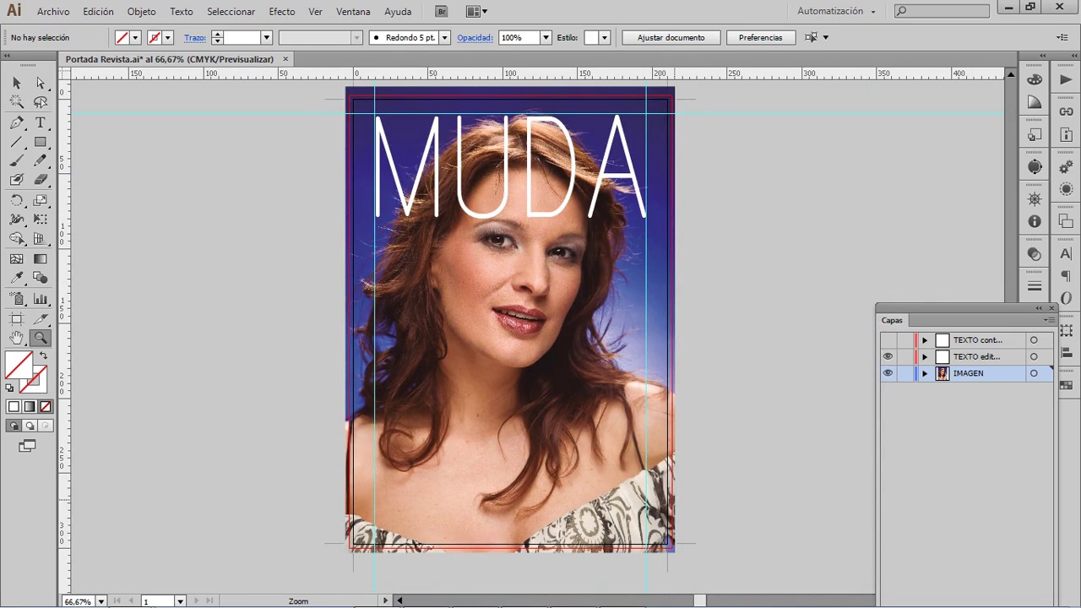
- Delete the document's colour swatches, keeping only None, Registration and White
click(1037, 309)
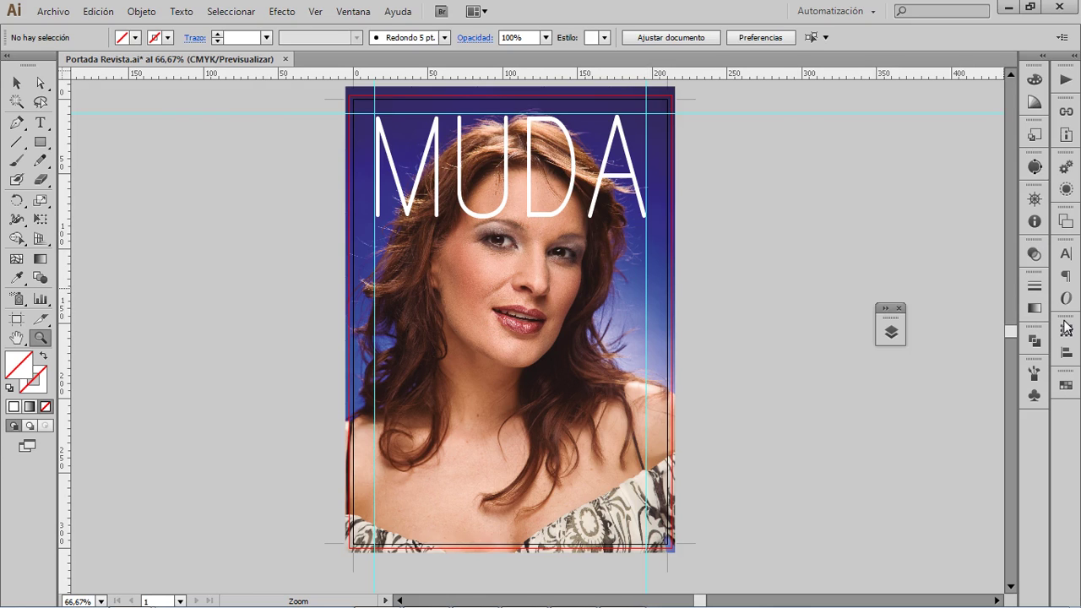
click(1065, 384)
drag(928, 373, 795, 116)
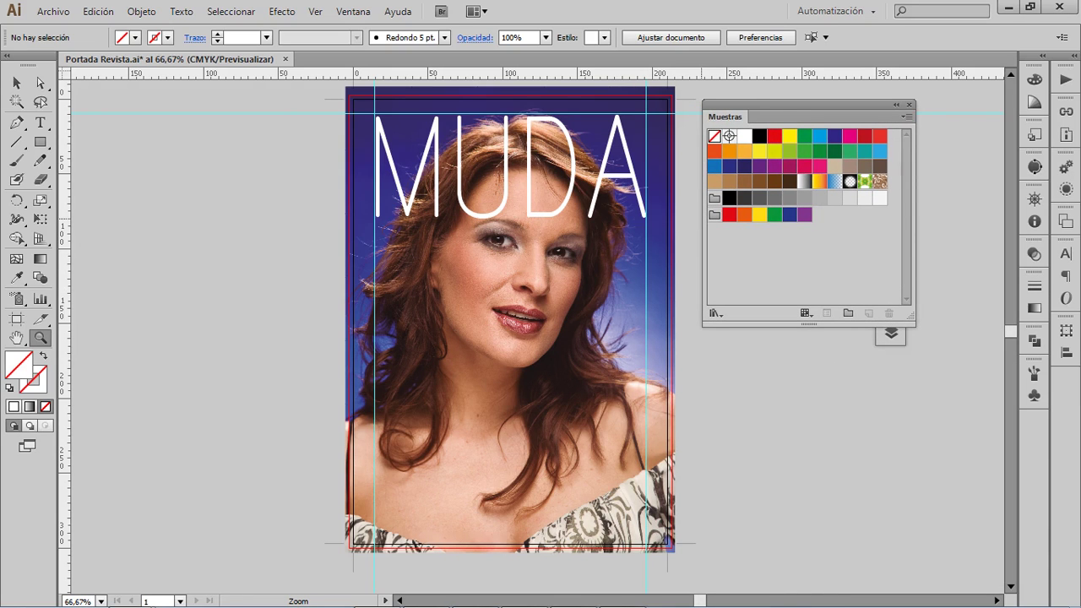
click(744, 136)
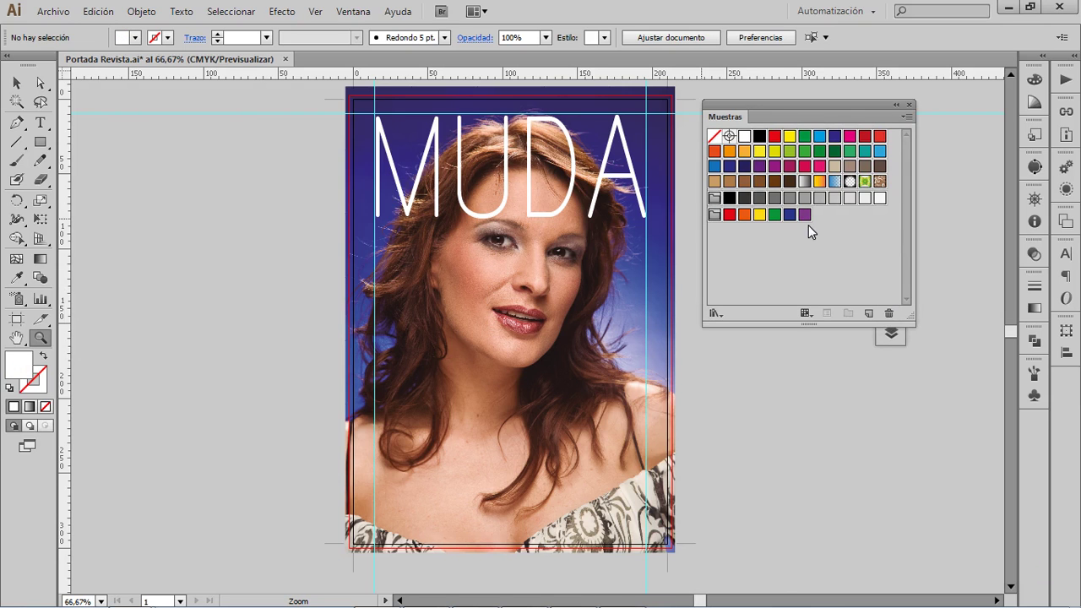
click(888, 314)
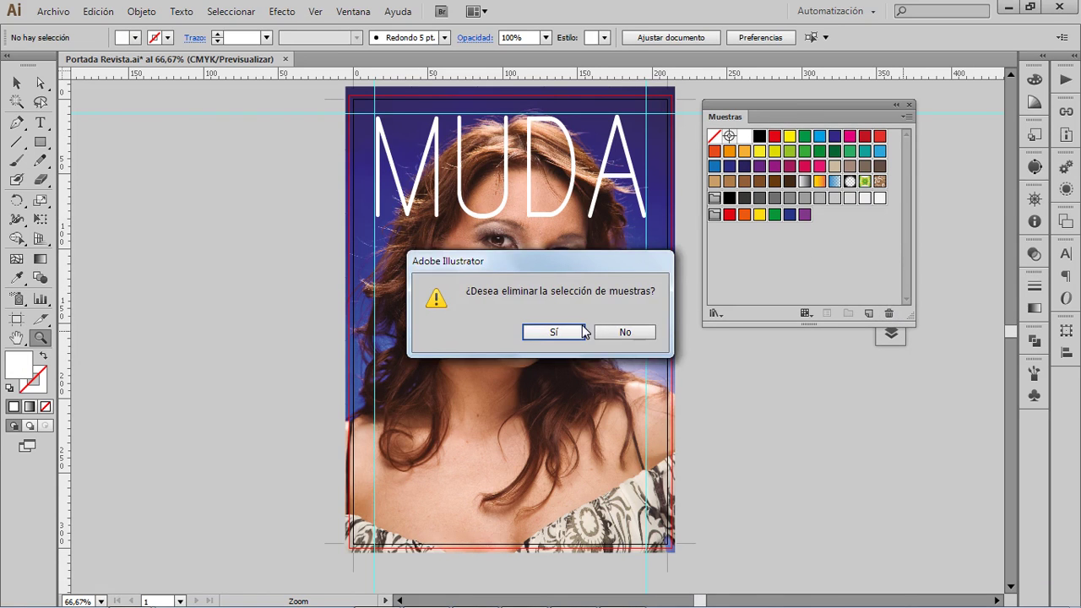
click(577, 332)
click(782, 169)
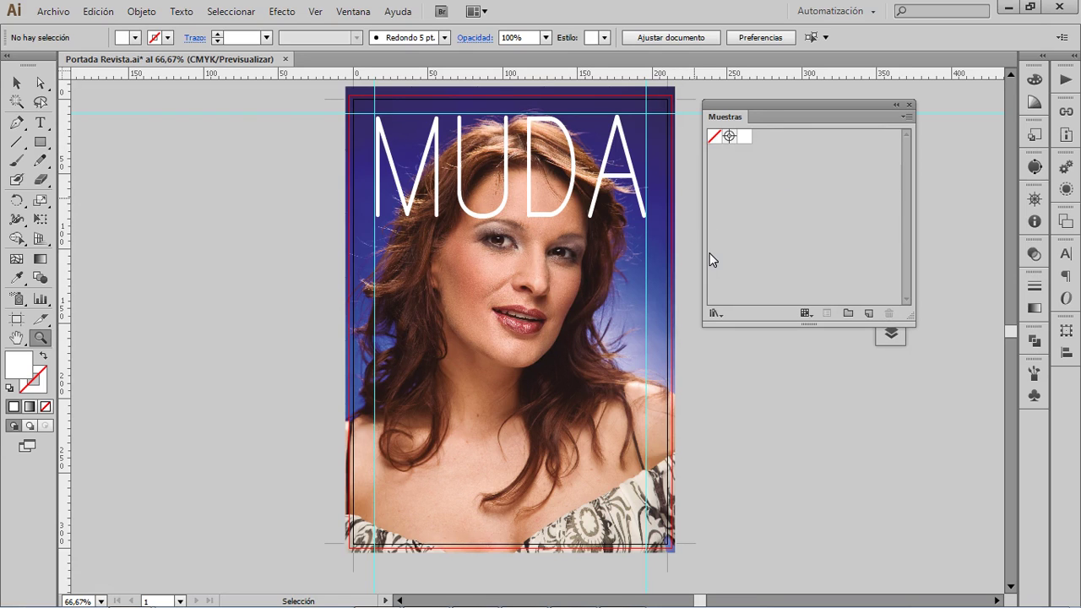
- Add the text CONTENIDOS and scale it to about 33 pt over the lower part of the cover, beside the left margin guide
click(39, 122)
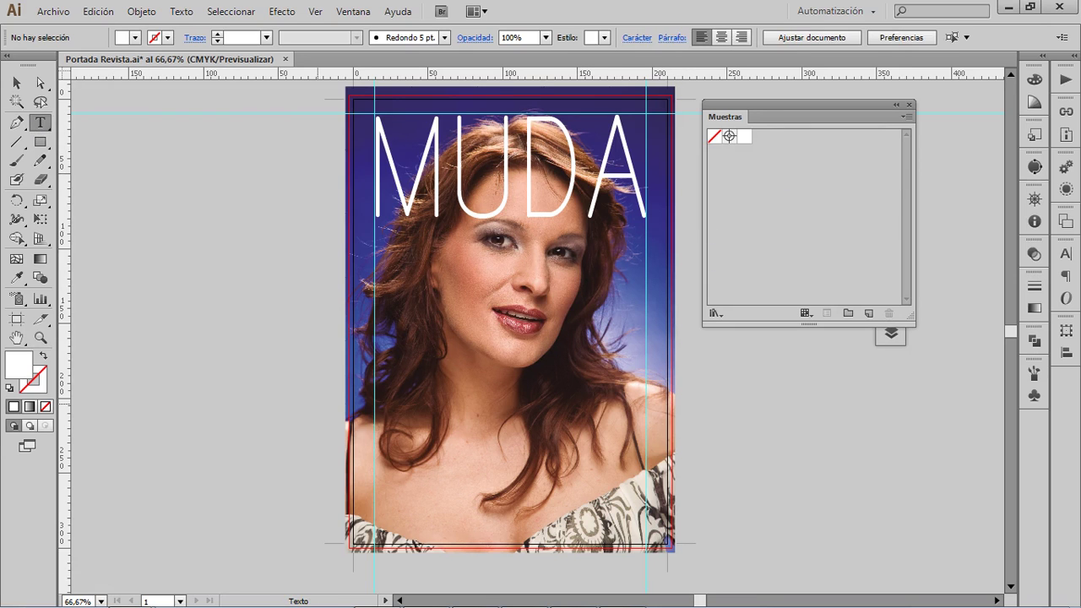
click(290, 393)
text(CONTENIDOS)
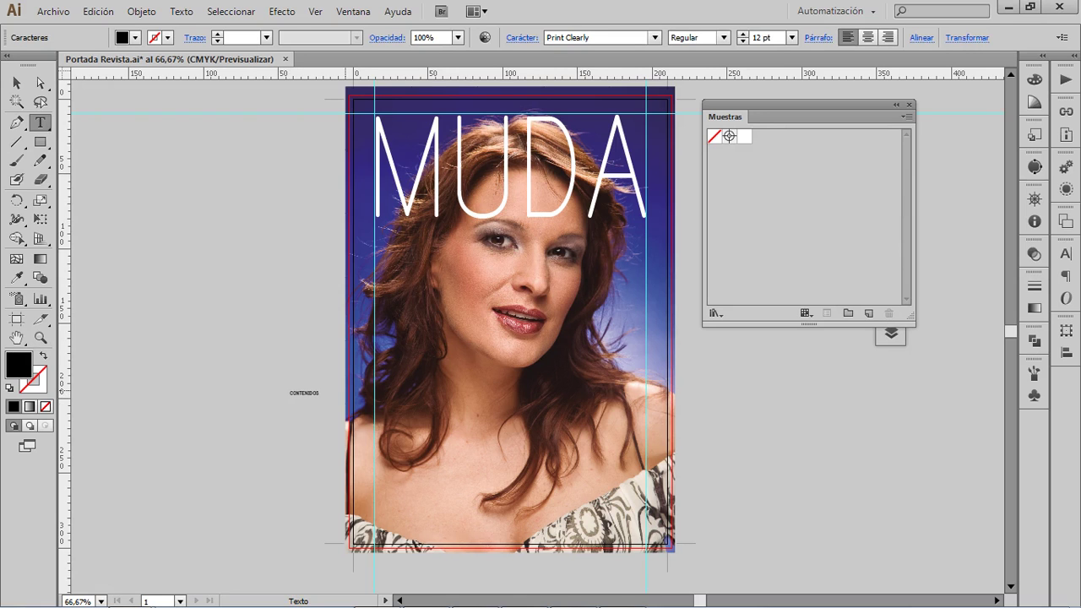
click(17, 82)
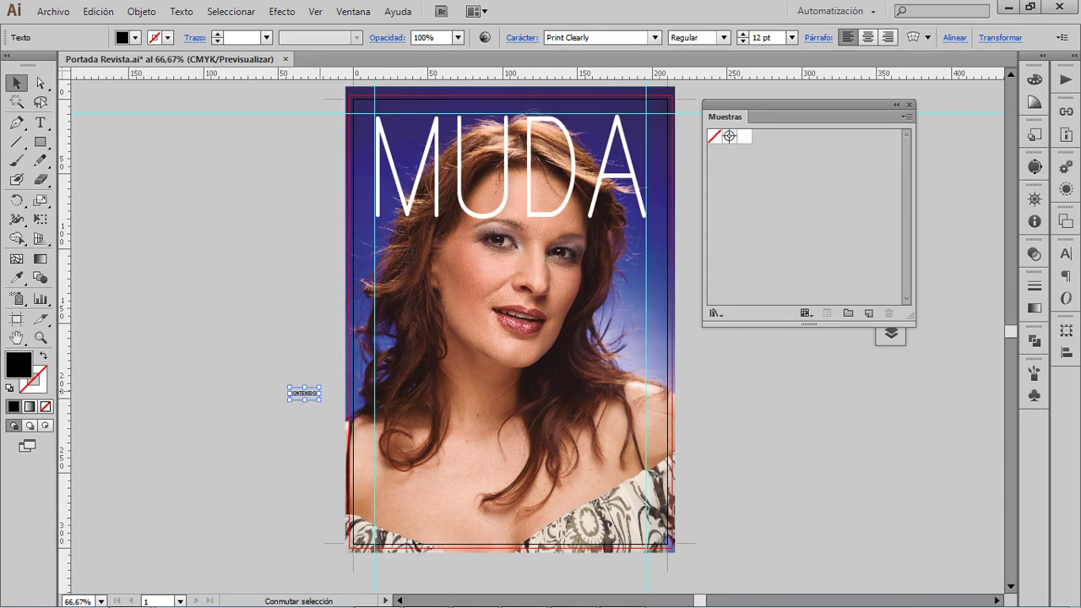
drag(319, 387, 450, 417)
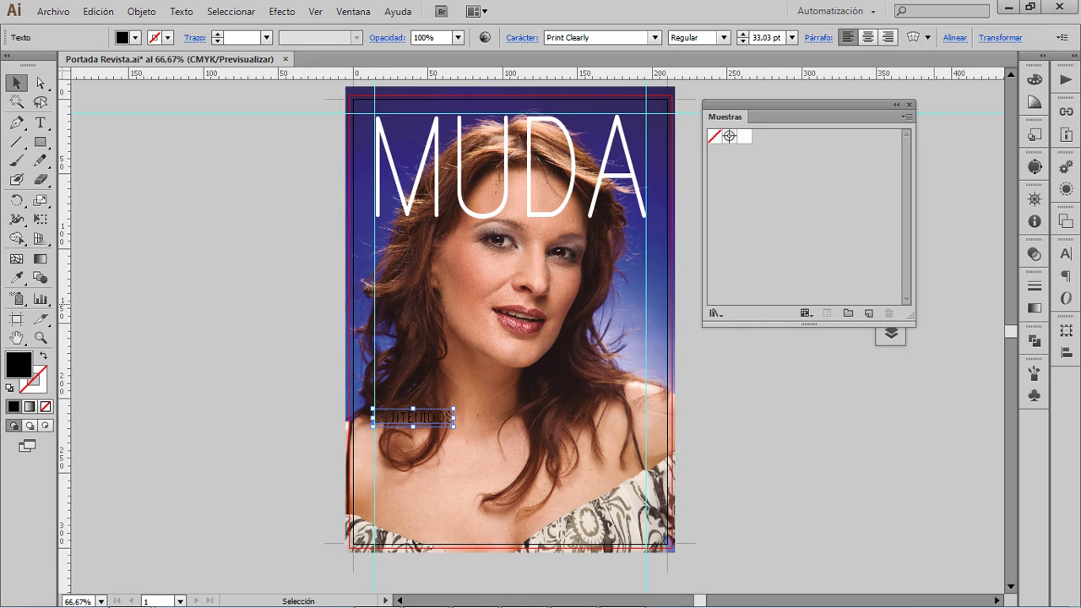
- Give the CONTENIDOS text a pink fill with cyan at 0% and set its font to Futura Std
click(1034, 79)
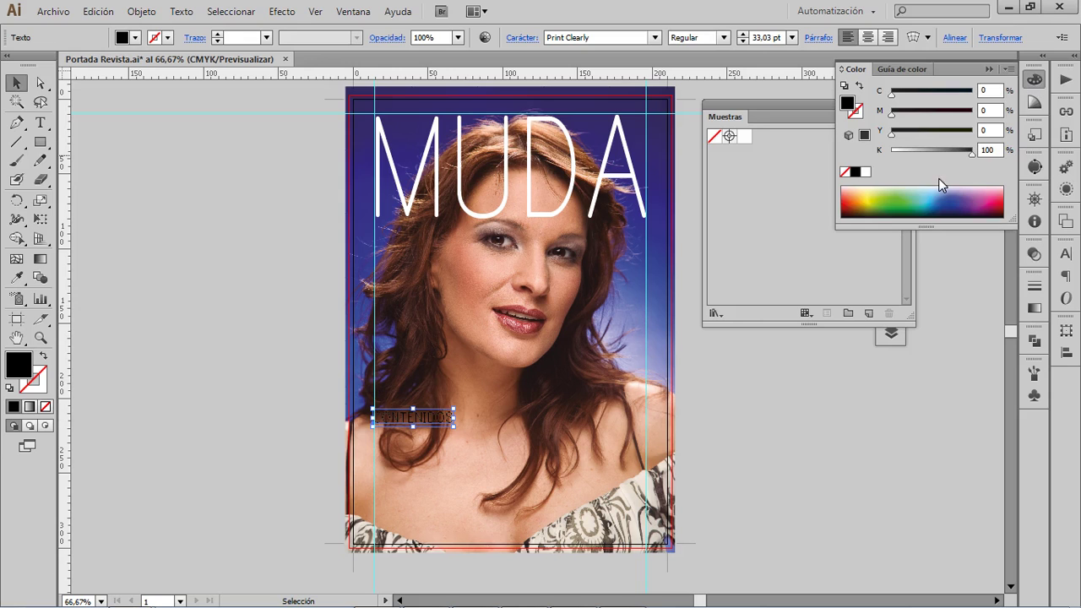
click(993, 196)
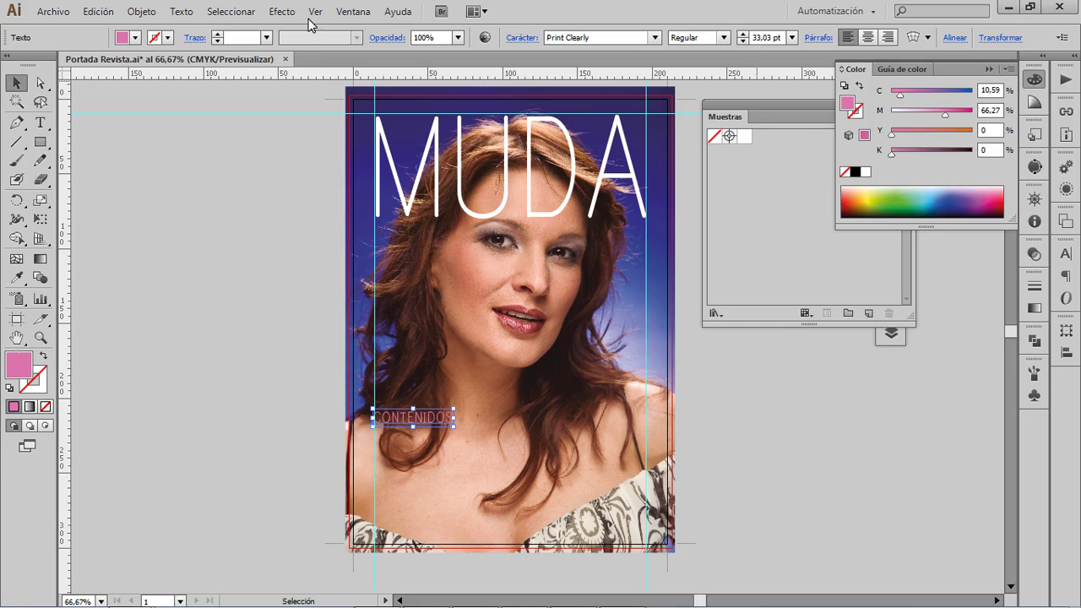
click(578, 36)
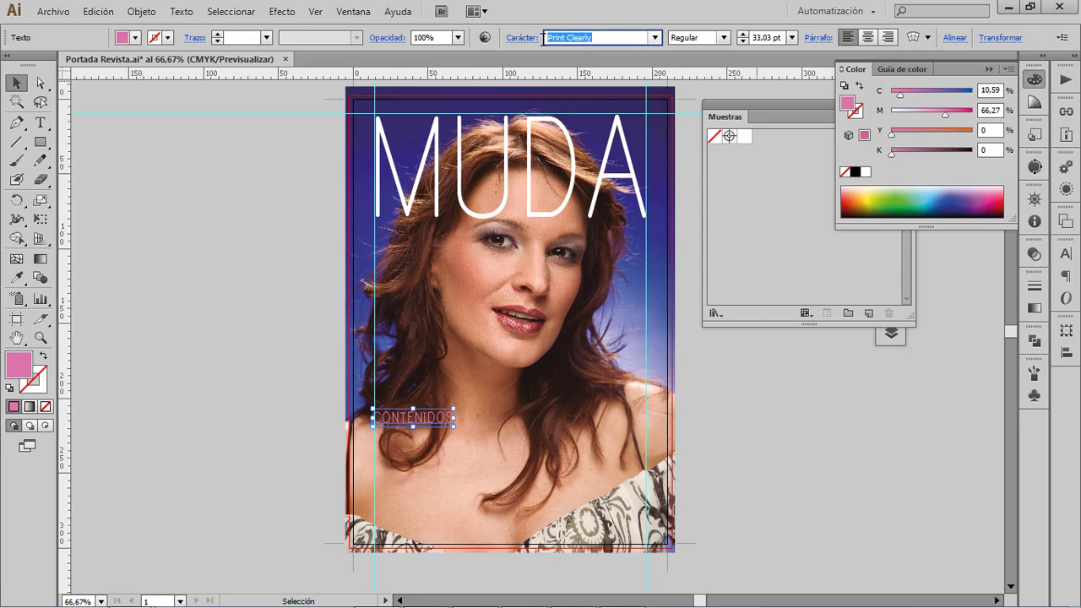
text(Futura Std)
key(Return)
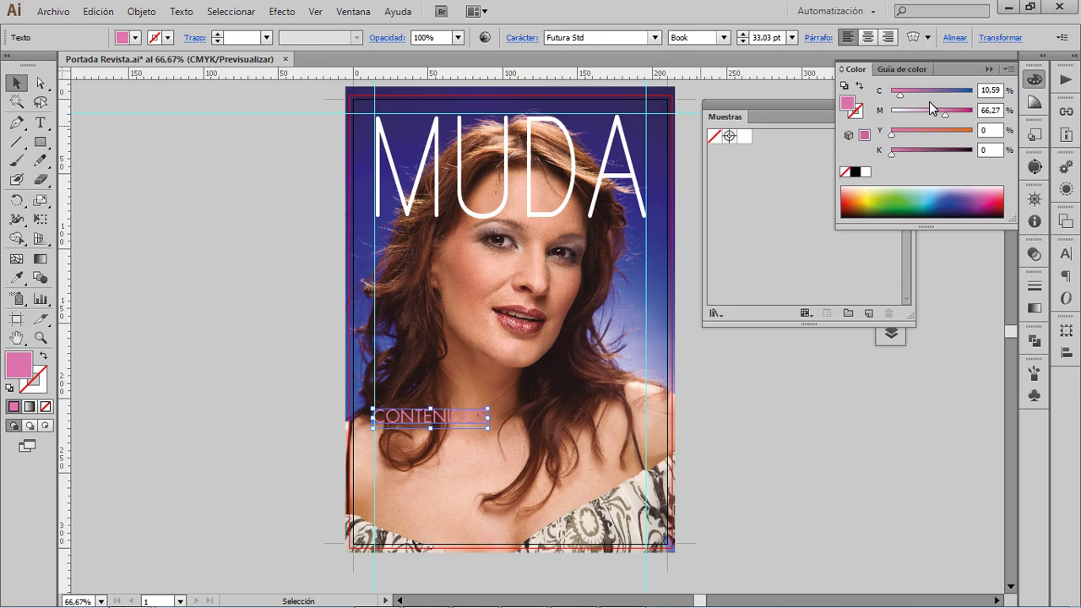
drag(902, 100, 880, 100)
- Move the CONTENIDOS text about 28 mm straight down, onto the woman's chest
key(z)
click(440, 412)
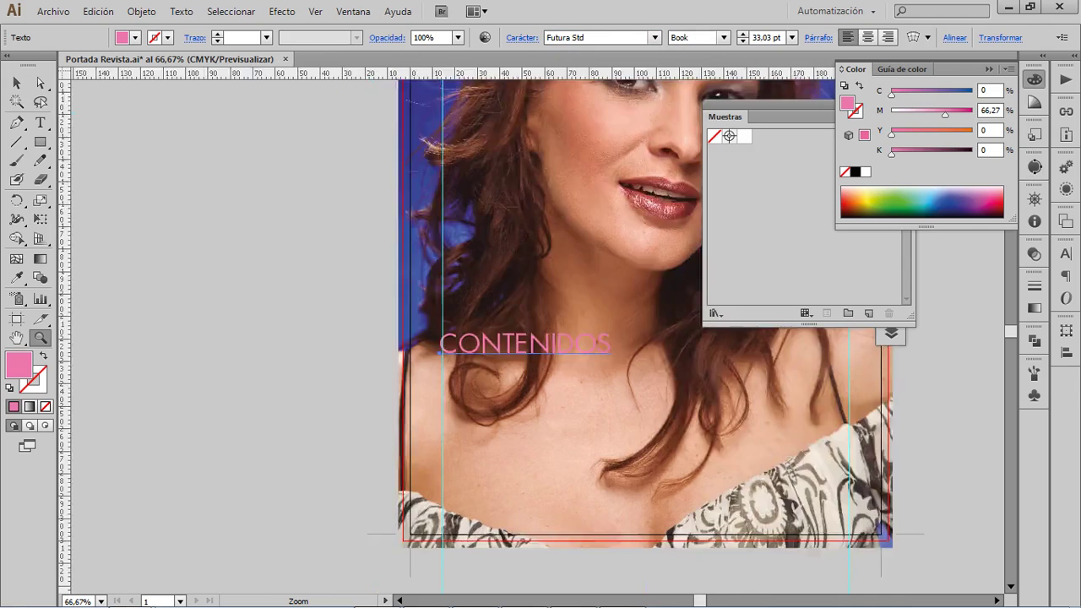
click(566, 360)
key(space)
drag(567, 329, 538, 378)
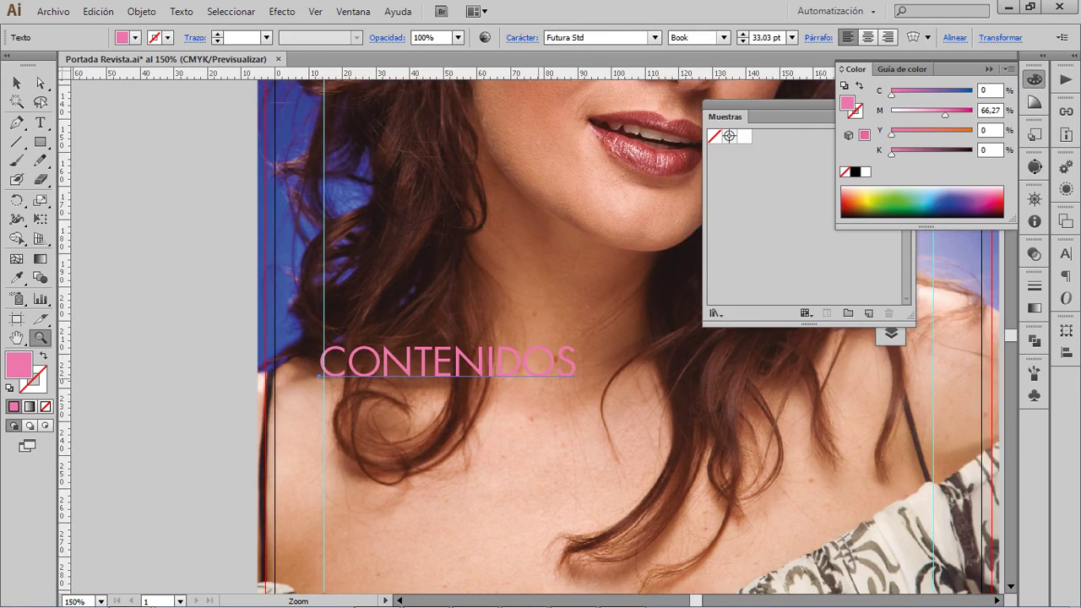
key(v)
drag(448, 363, 448, 457)
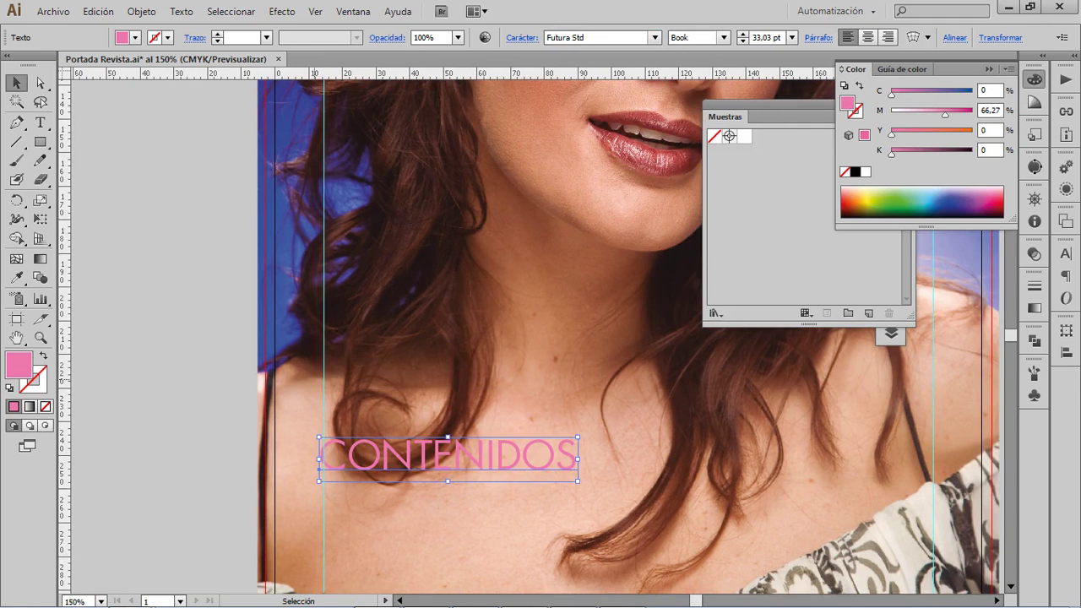
- Sample the cover's blue background as the CONTENIDOS text fill and lower its magenta to 30%
click(17, 278)
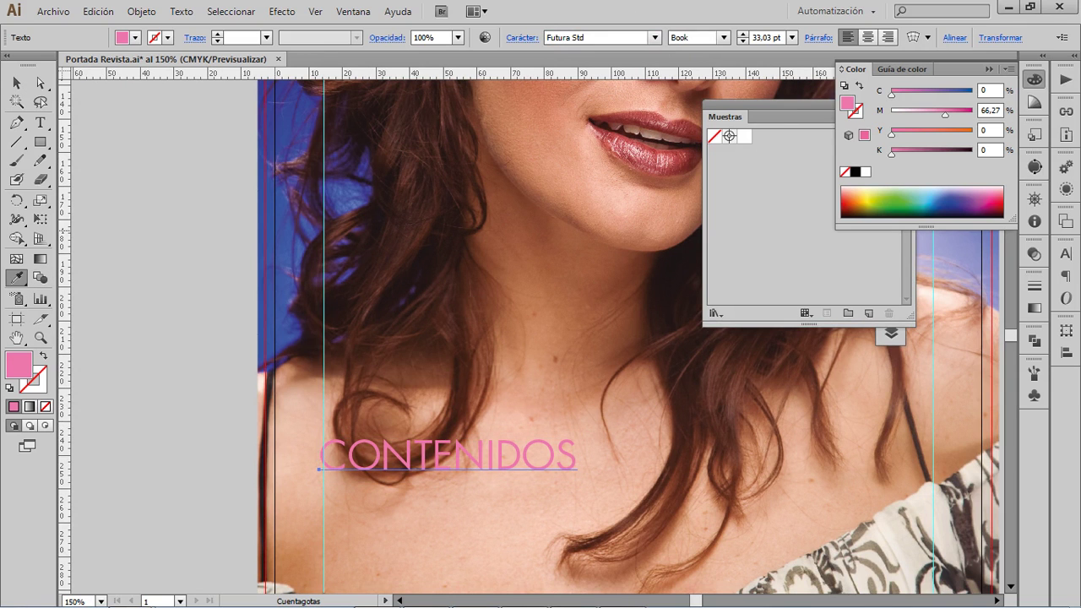
click(272, 233)
shift+click(270, 233)
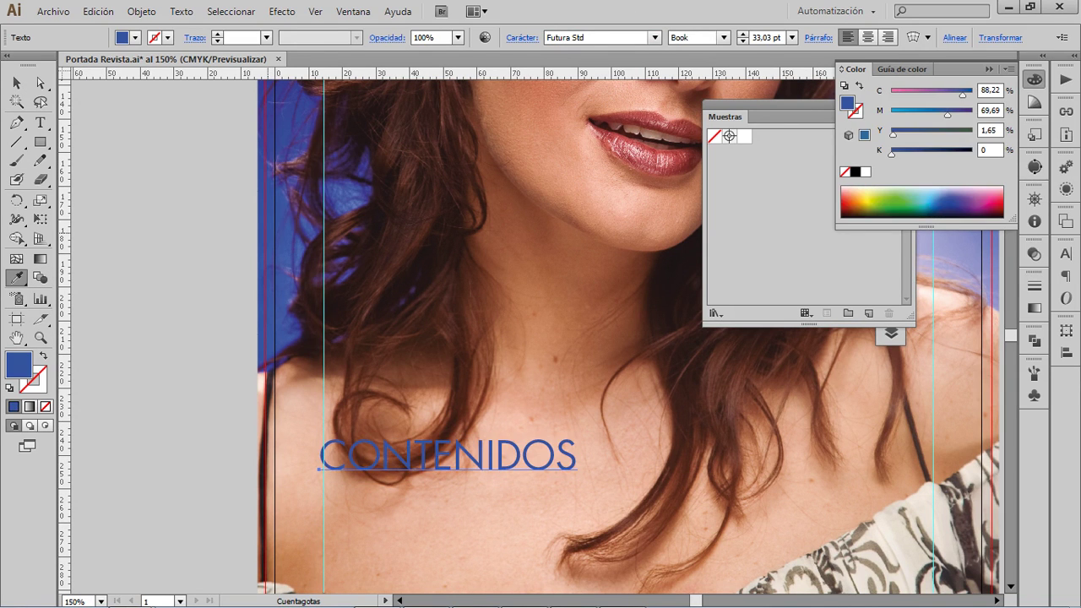
key(ctrl)
click(915, 115)
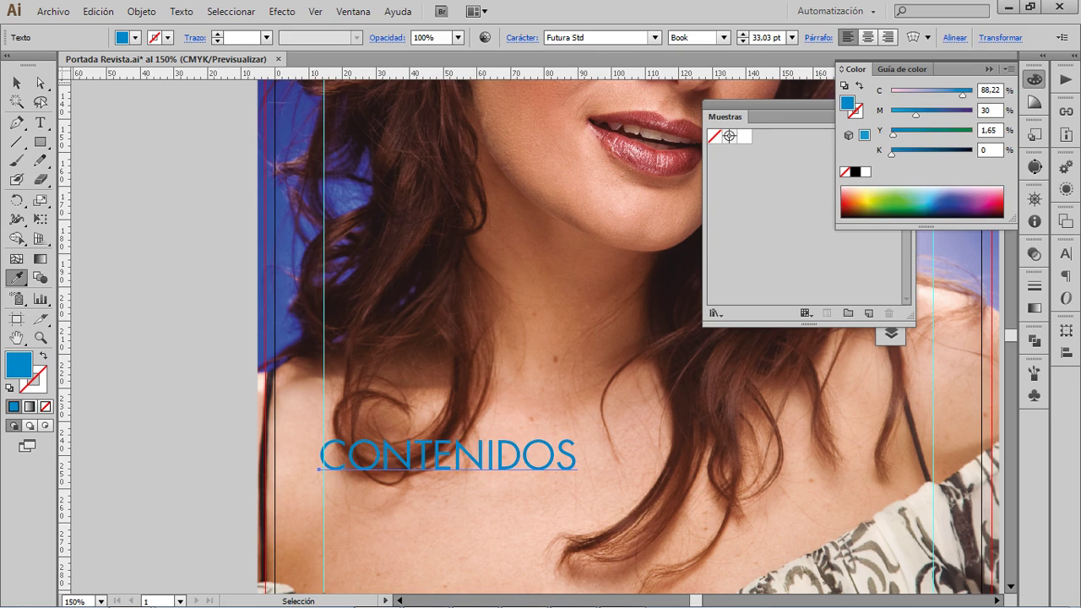
- Set the CONTENIDOS text's font style to Bold and deselect the text
click(15, 82)
click(707, 38)
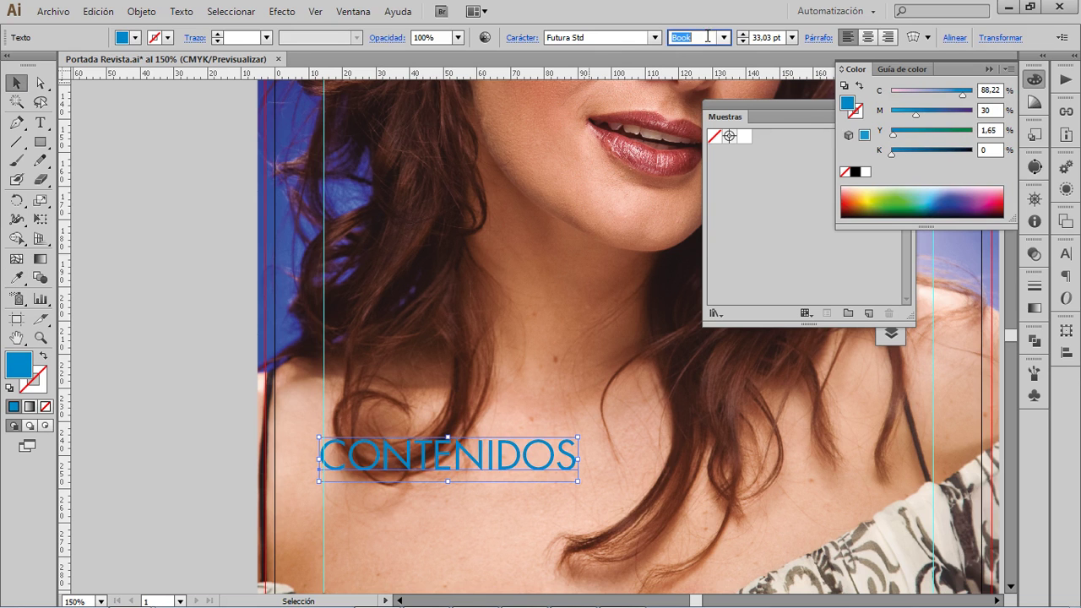
click(723, 37)
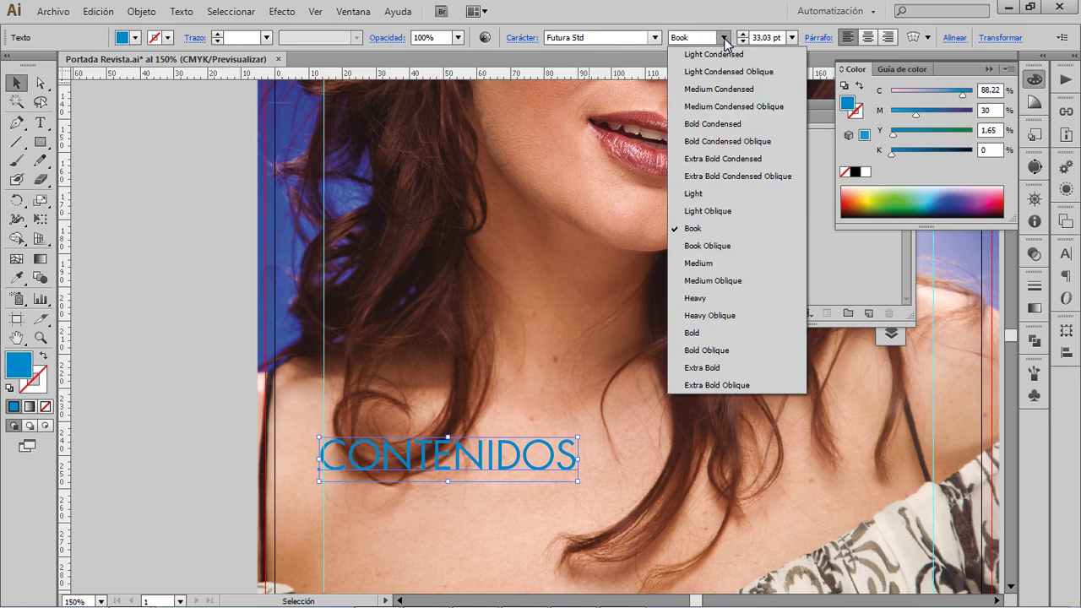
click(718, 333)
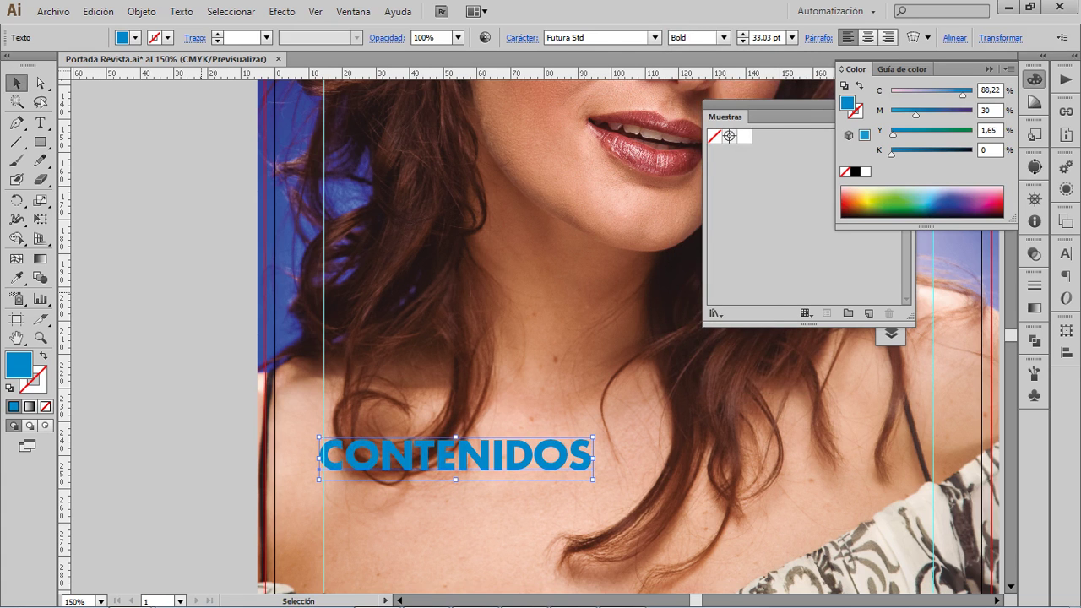
key(ctrl+shift+a)
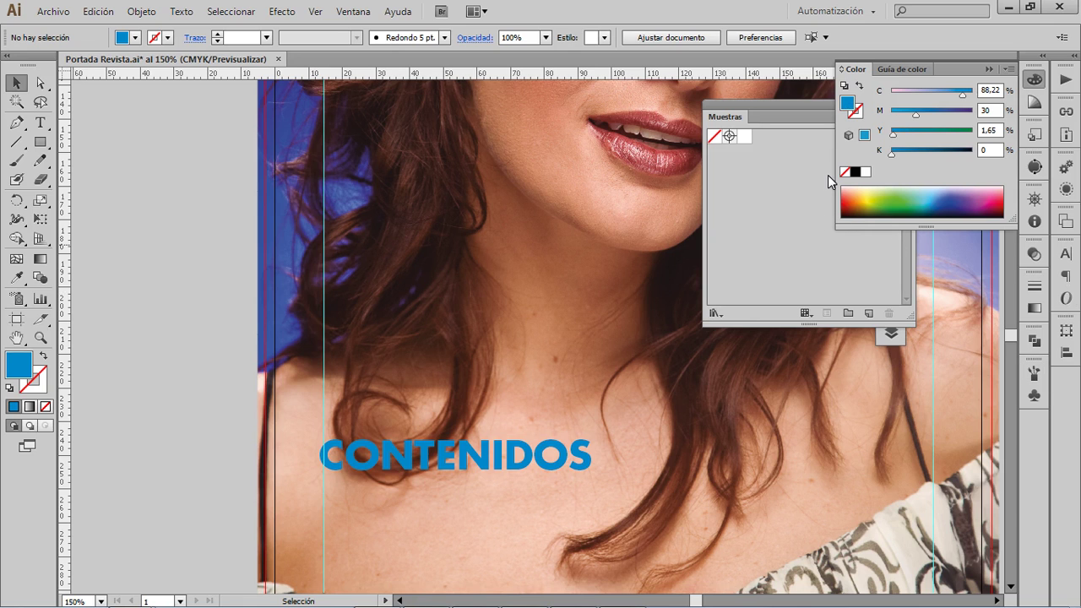
- Save the current blue fill as a new non-global CMYK process swatch
click(868, 315)
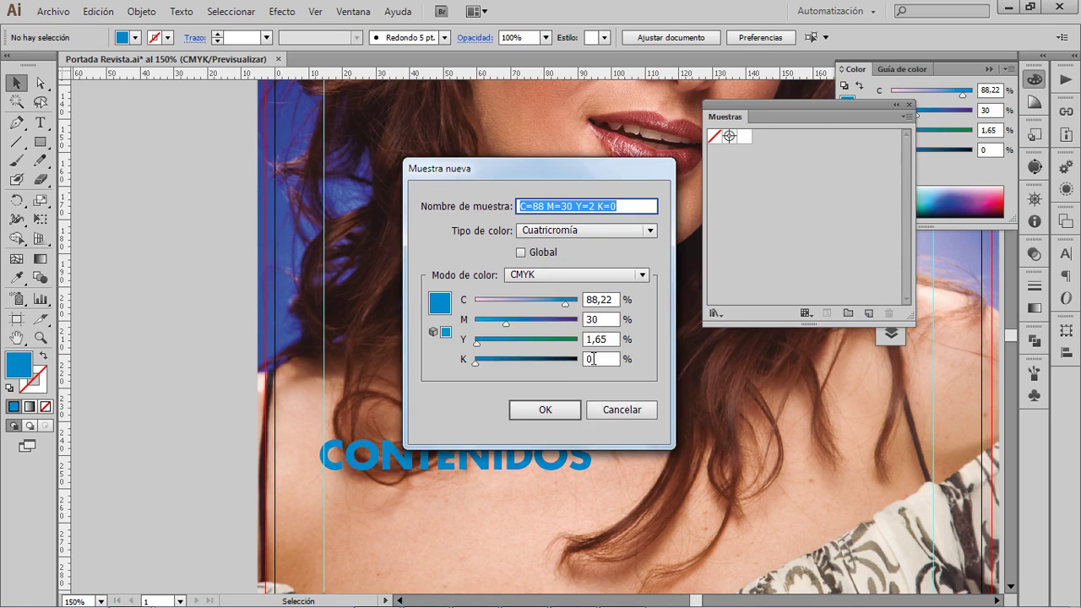
click(545, 410)
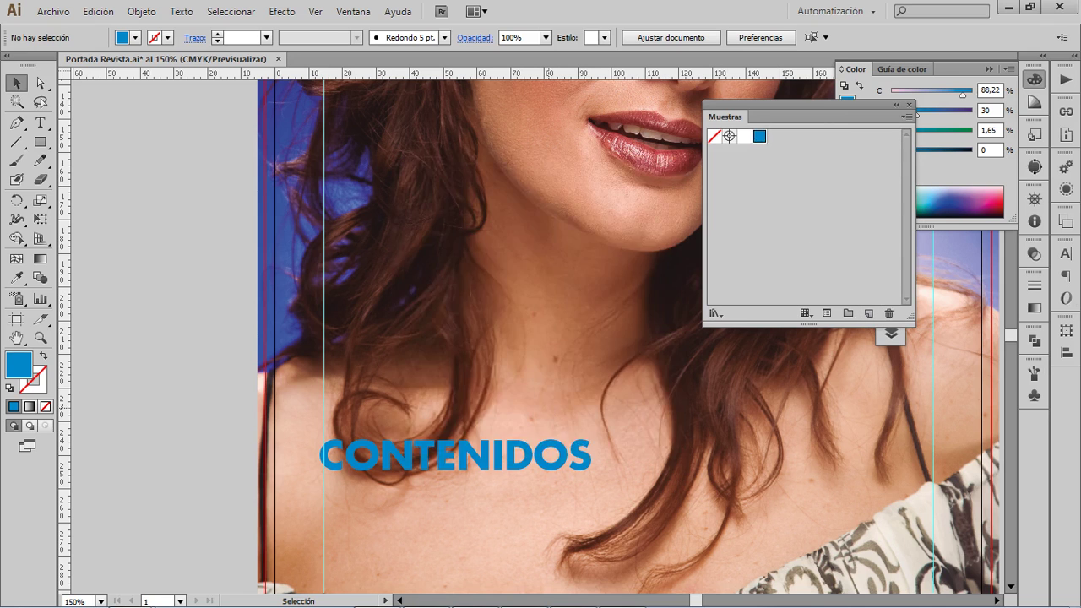
click(776, 168)
- Nudge the CONTENIDOS text to the right until it aligns with the left margin guide, then deselect the text and the swatch
click(450, 459)
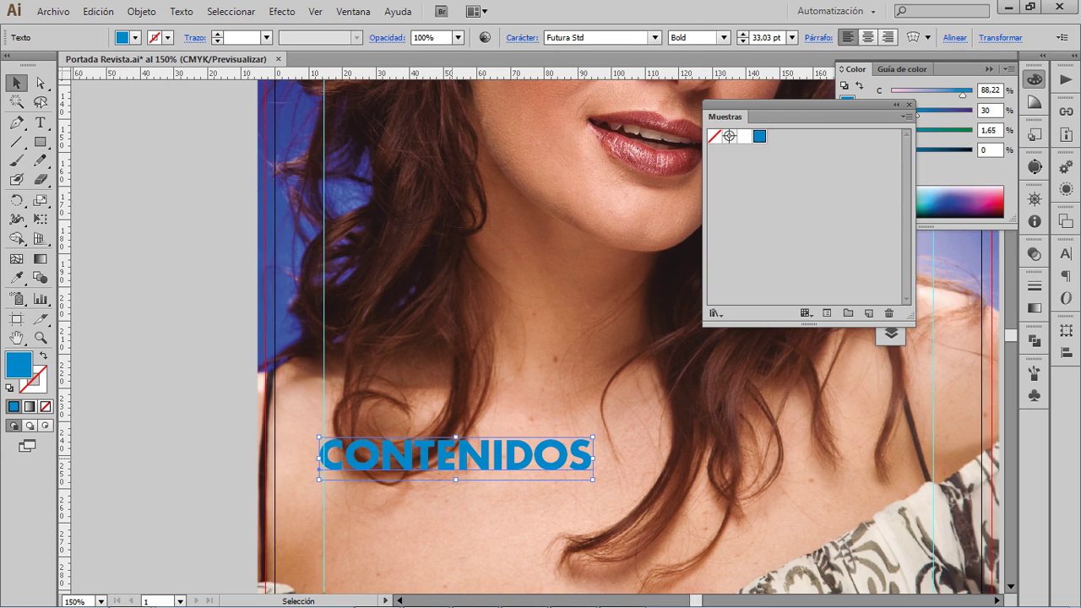
key(Right)
key(Right)
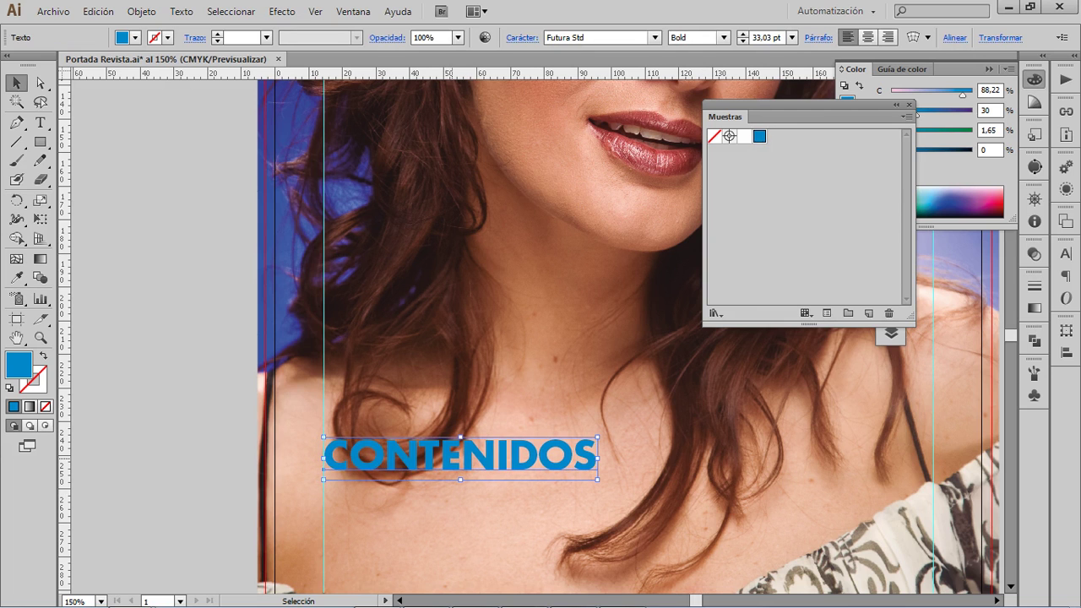
click(206, 404)
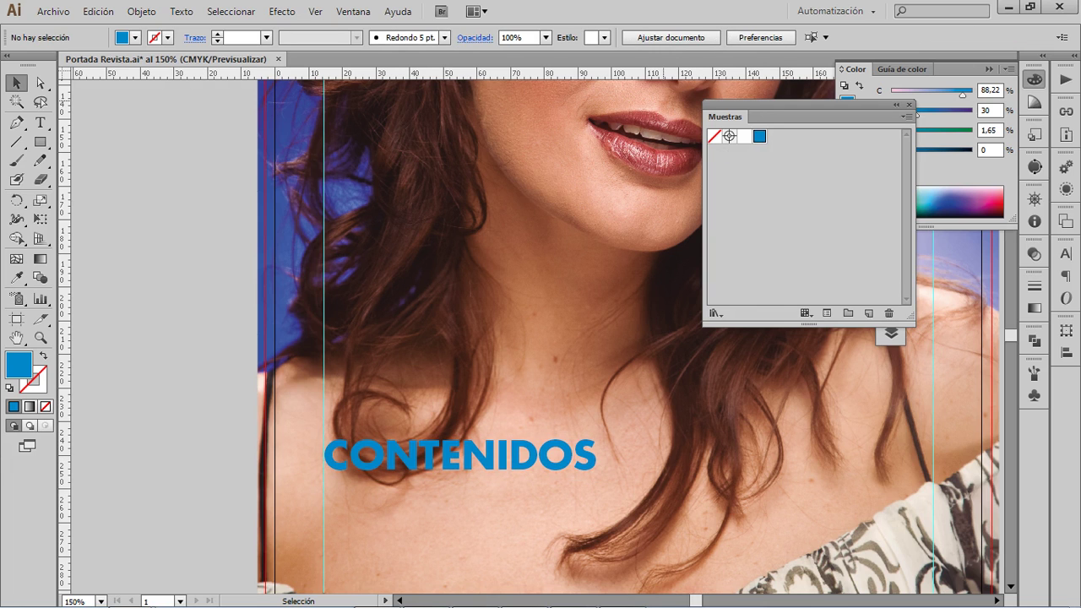
key(z)
click(776, 157)
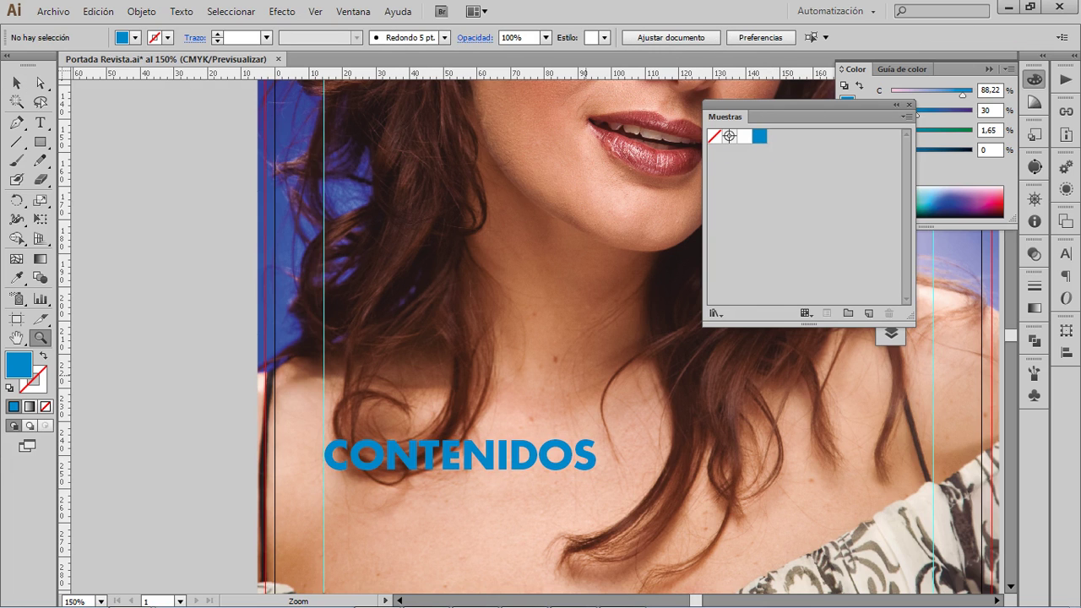
key(v)
- Move the CONTENIDOS text from the IMAGEN layer to the "TEXTO edit..." layer, keeping its exact position
click(461, 460)
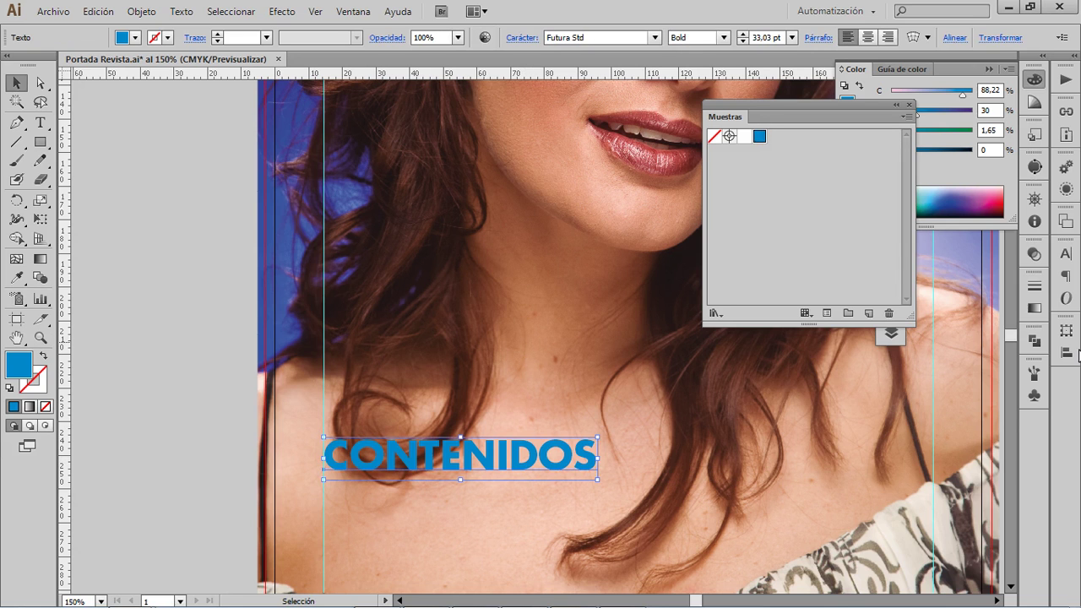
click(1034, 340)
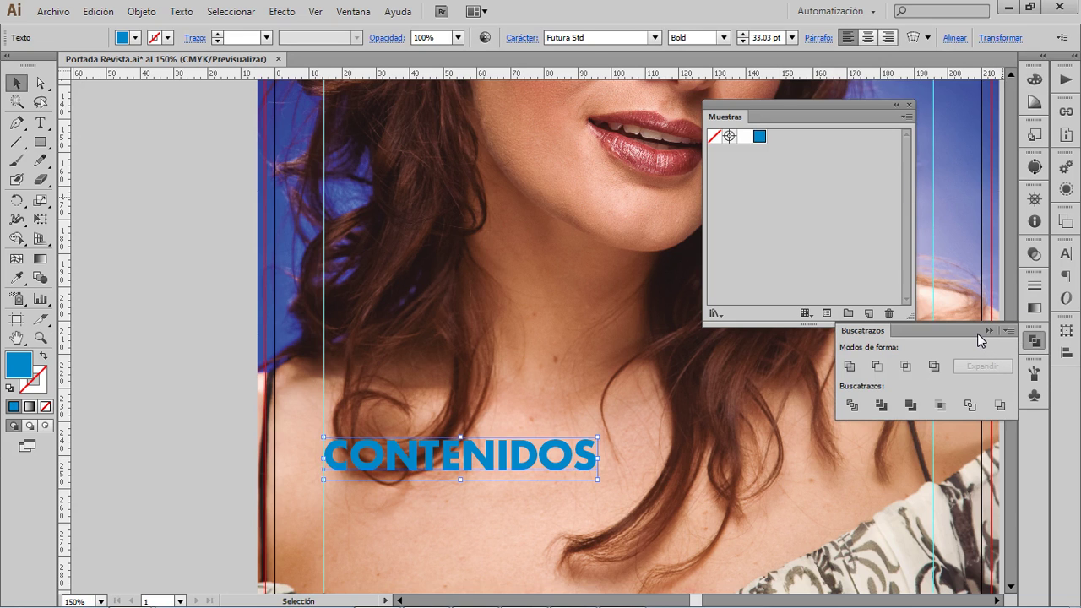
click(783, 209)
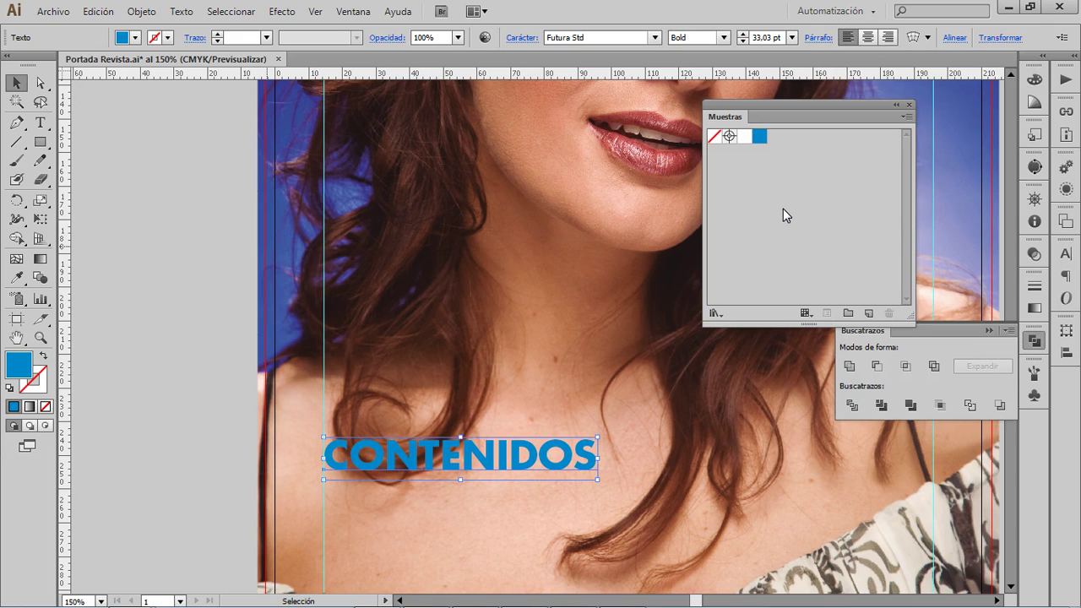
click(990, 329)
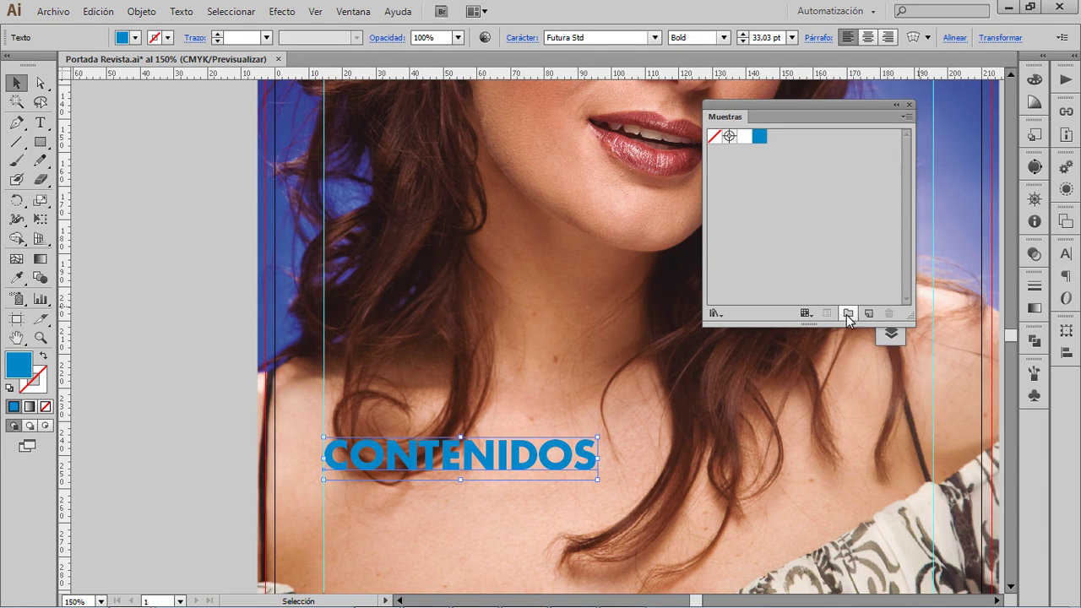
click(890, 334)
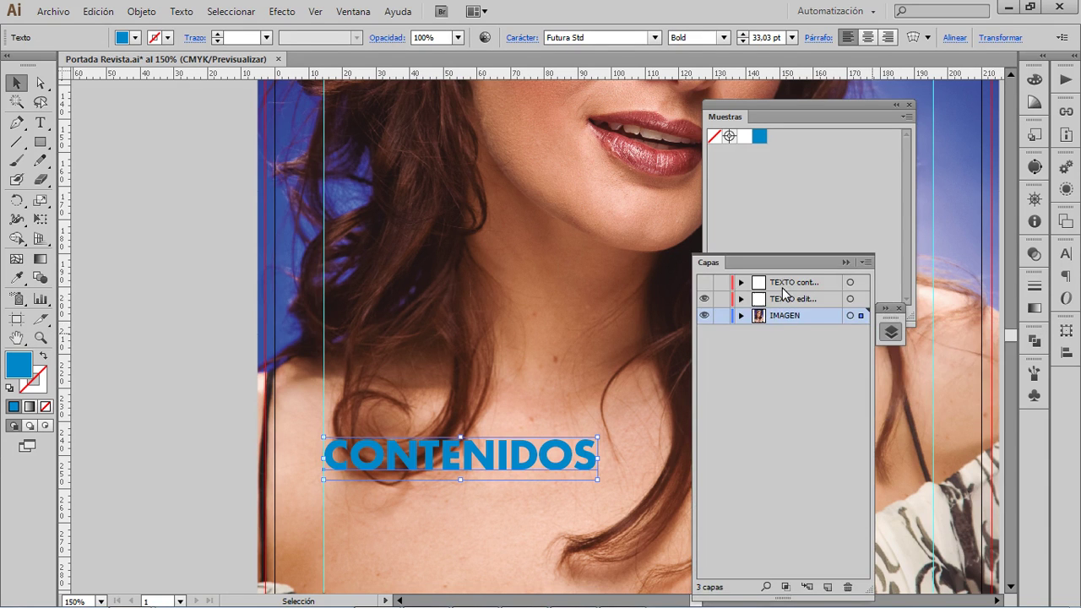
key(ctrl+shift+a)
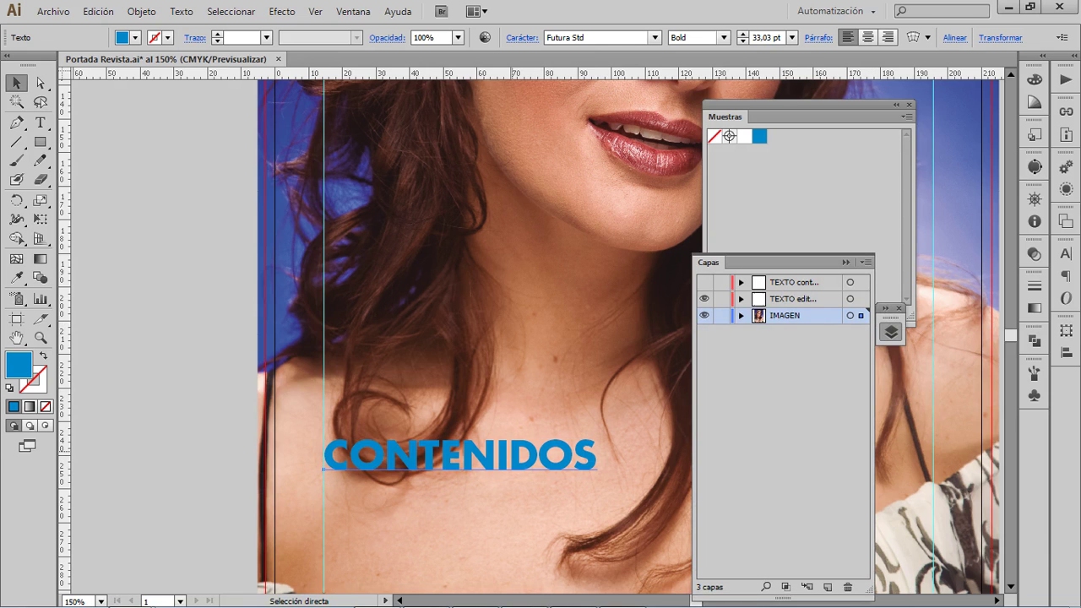
key(ctrl+x)
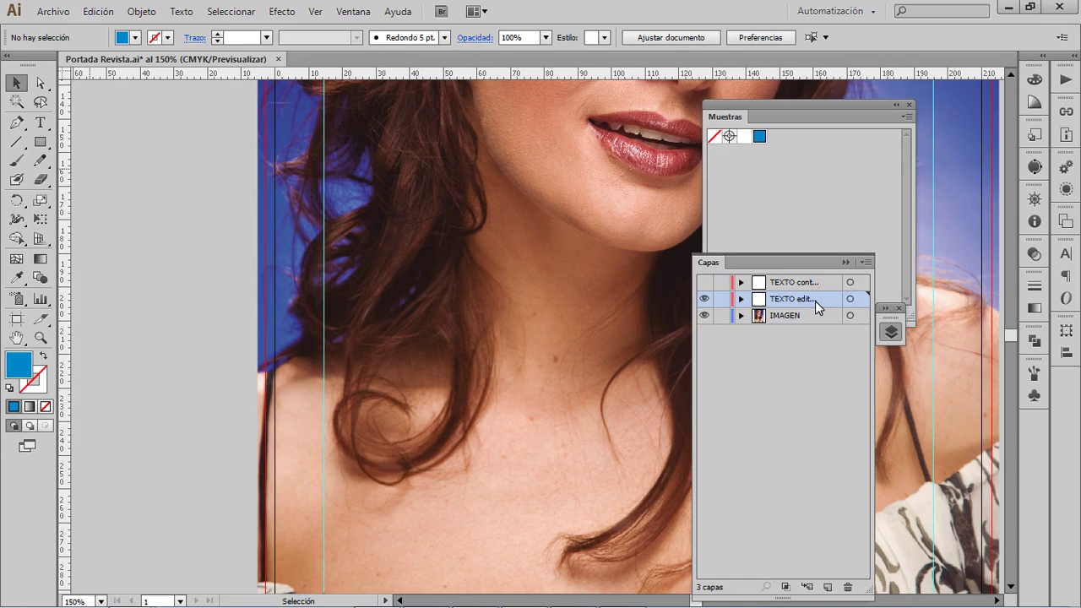
key(ctrl+f)
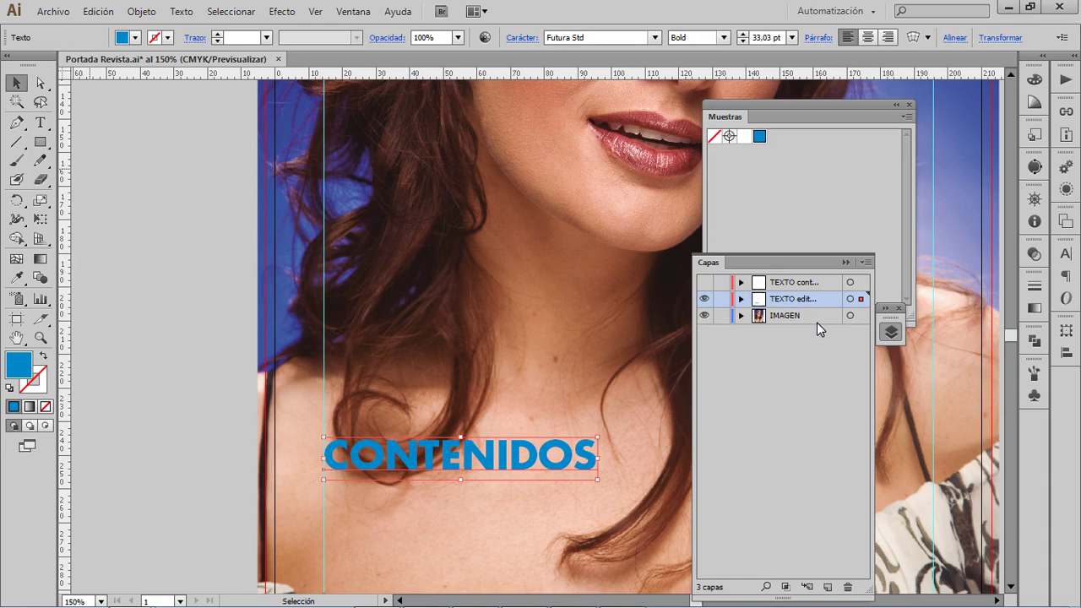
- Hide the "TEXTO edit..." layer and paste the CONTENIDOS text in place on the "TEXTO cont..." layer, allowing that layer to be shown
key(a)
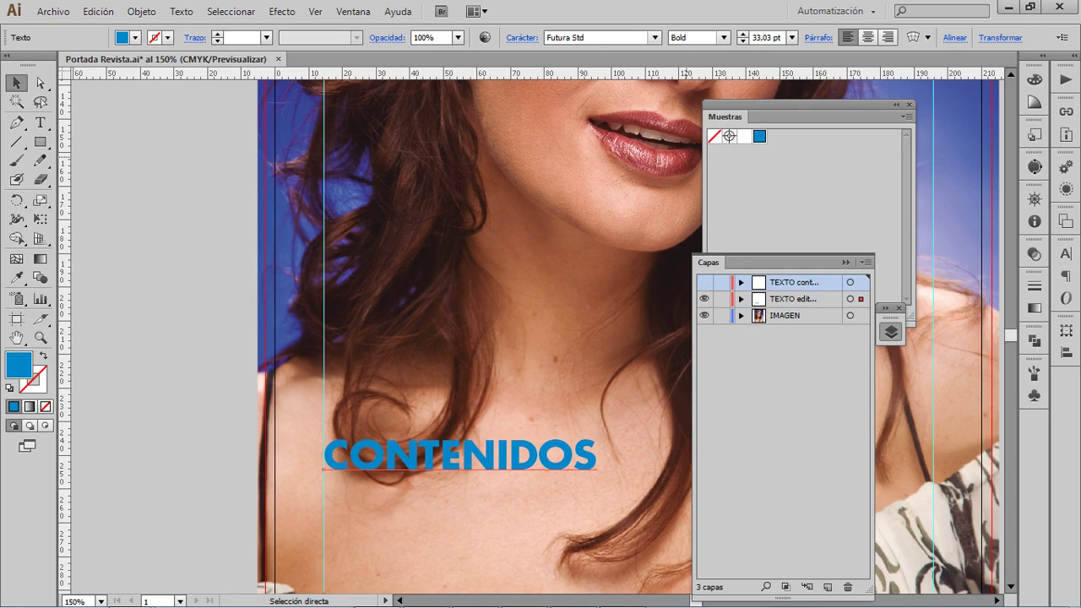
click(704, 299)
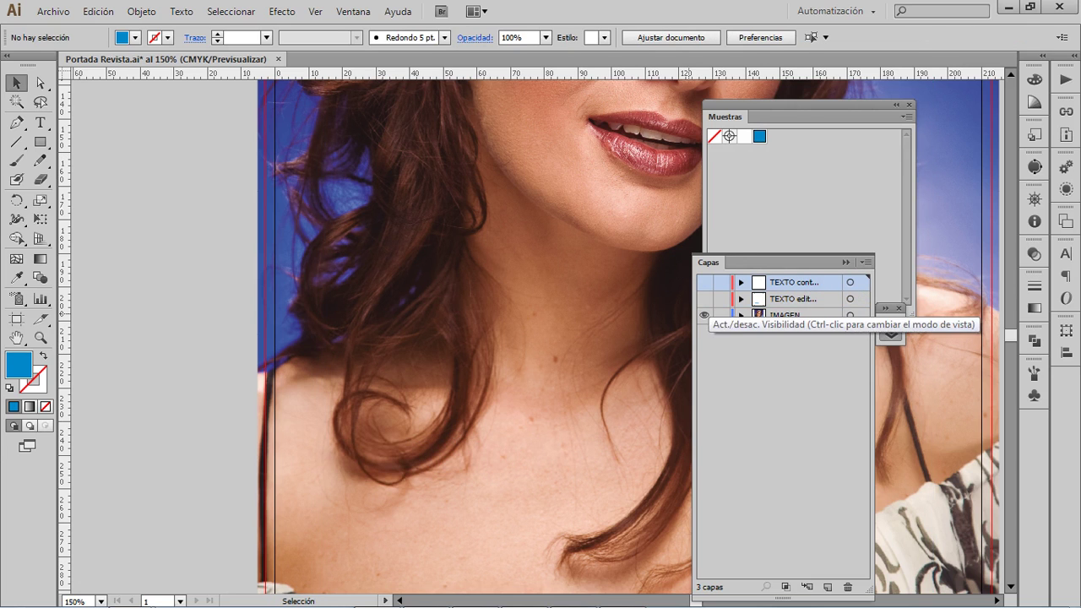
key(ctrl+v)
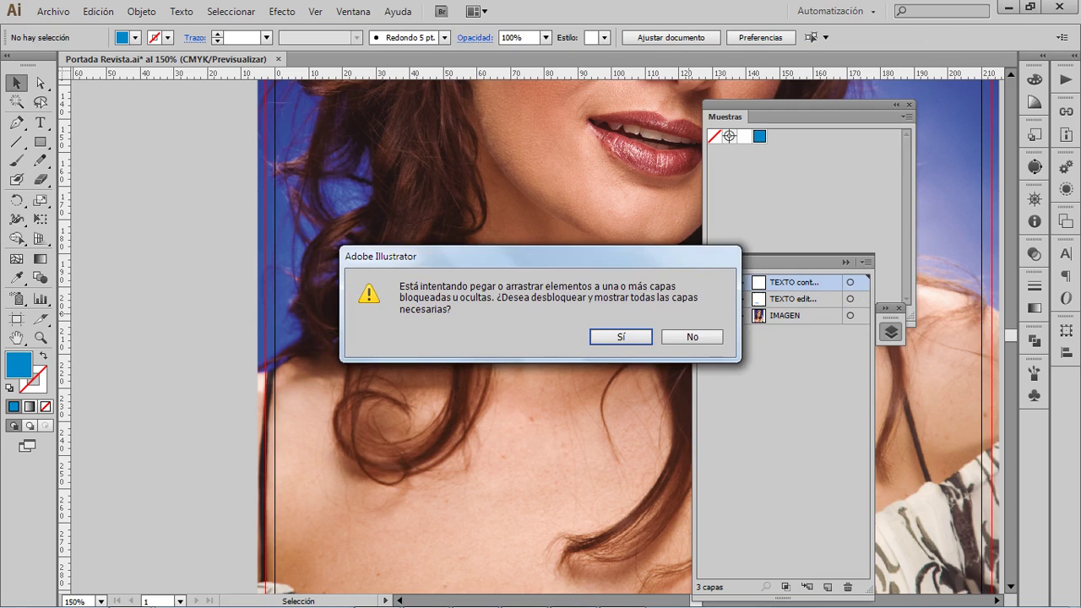
click(625, 336)
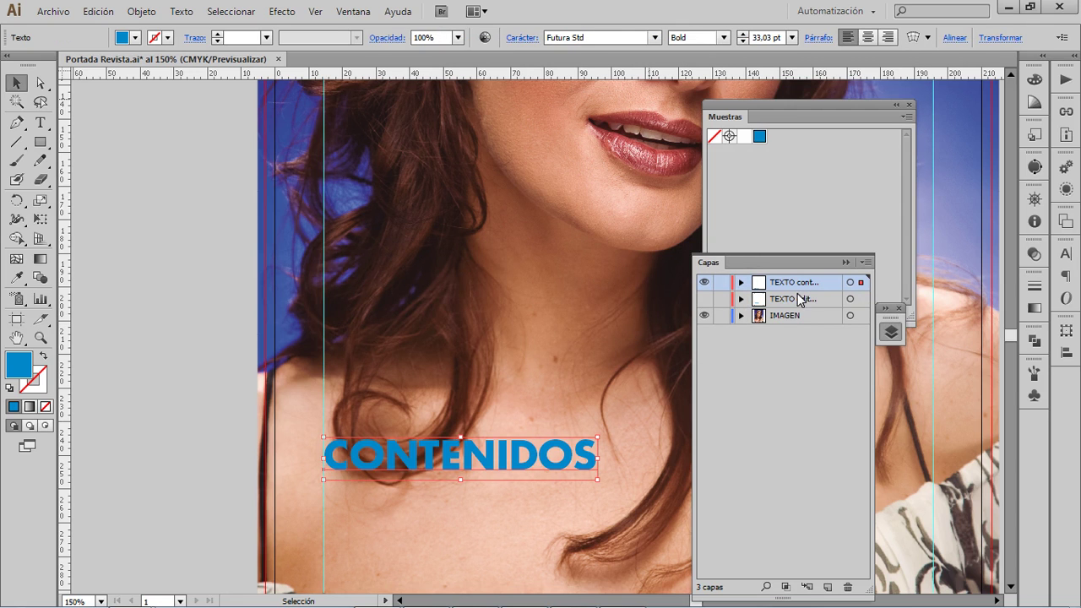
- Convert the pasted CONTENIDOS text to outlines and deselect everything
right_click(506, 449)
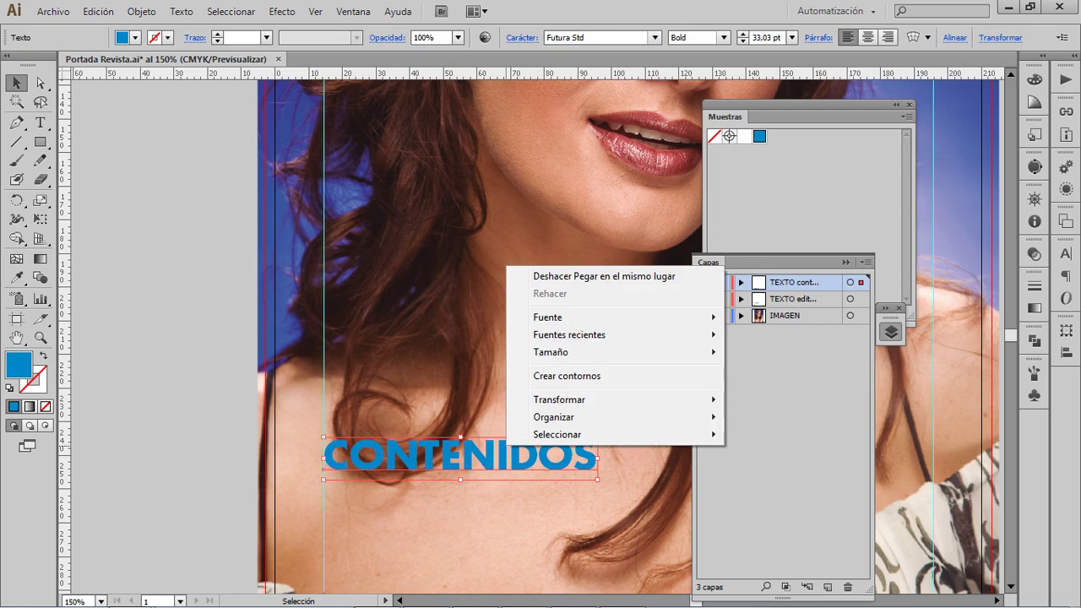
click(573, 381)
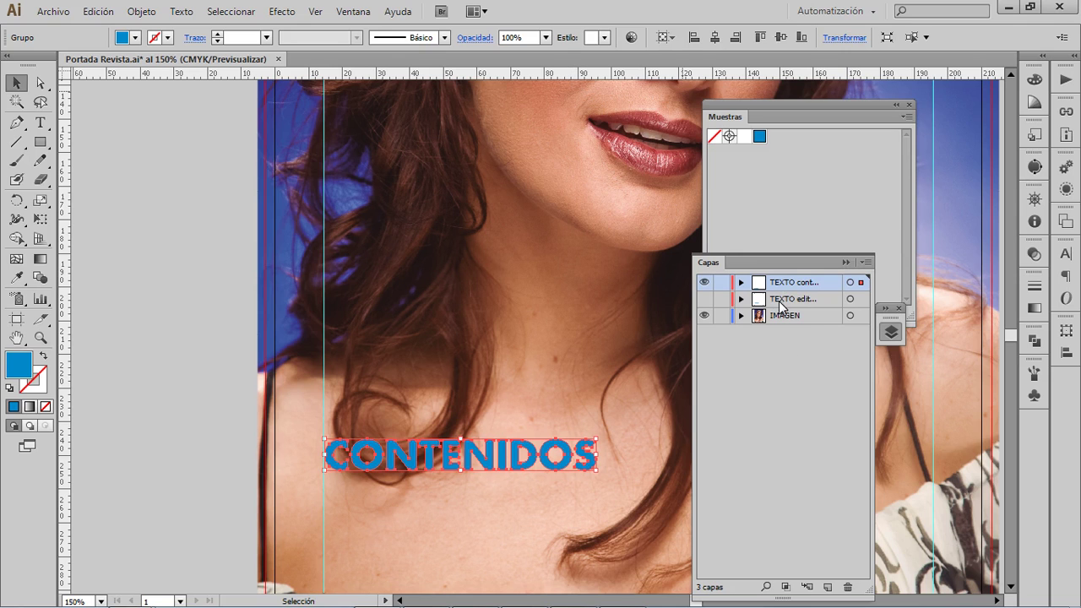
click(791, 376)
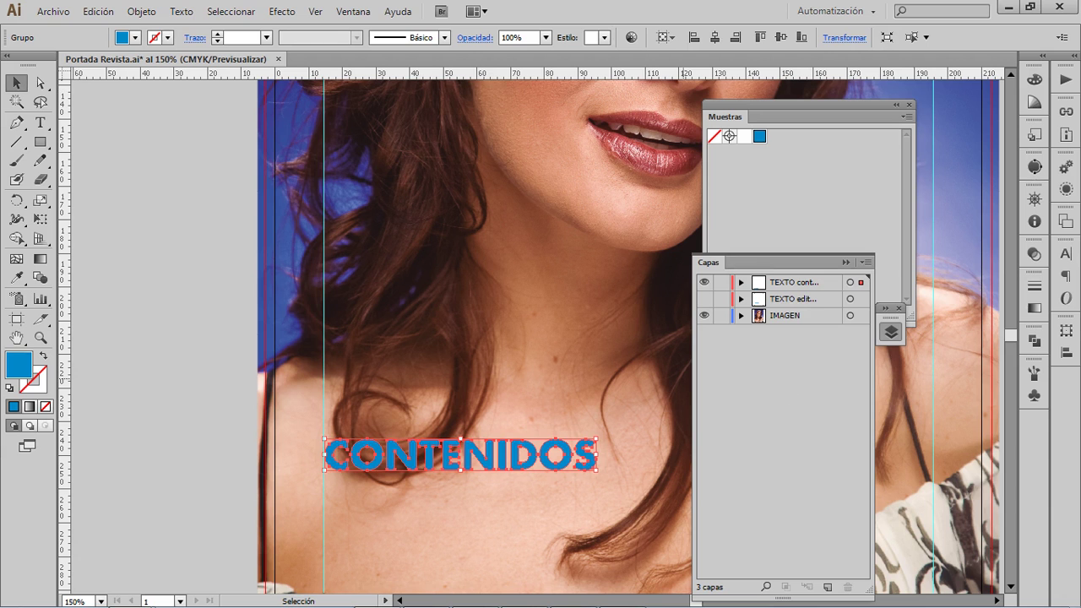
key(ctrl+shift+a)
- Review the whole cover and save the changes to the Illustrator document
key(z)
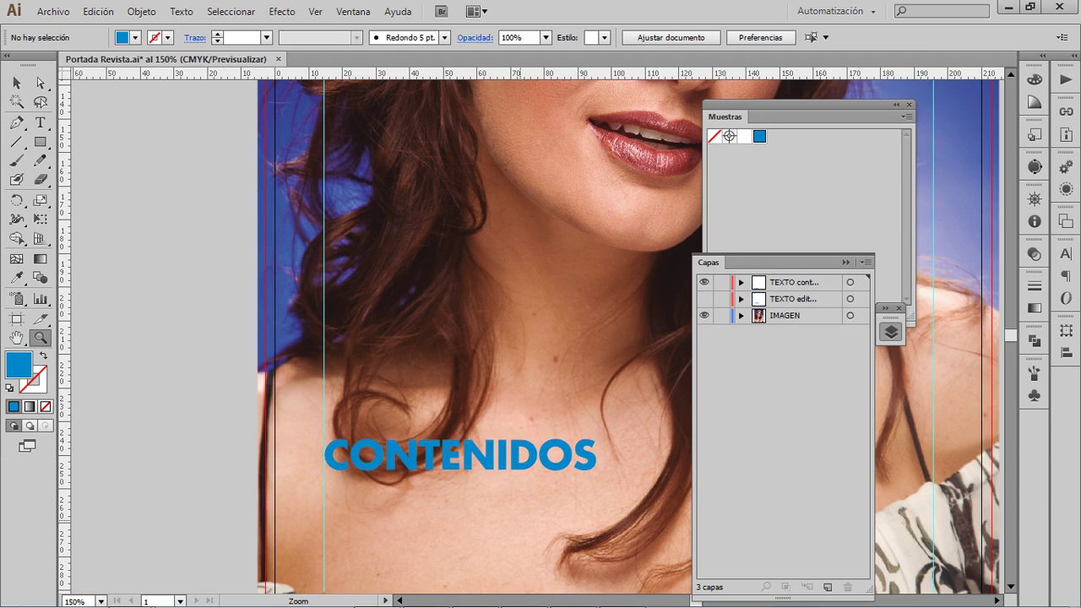
alt+click(520, 519)
key(space)
drag(544, 278, 446, 415)
drag(408, 475, 342, 569)
click(53, 11)
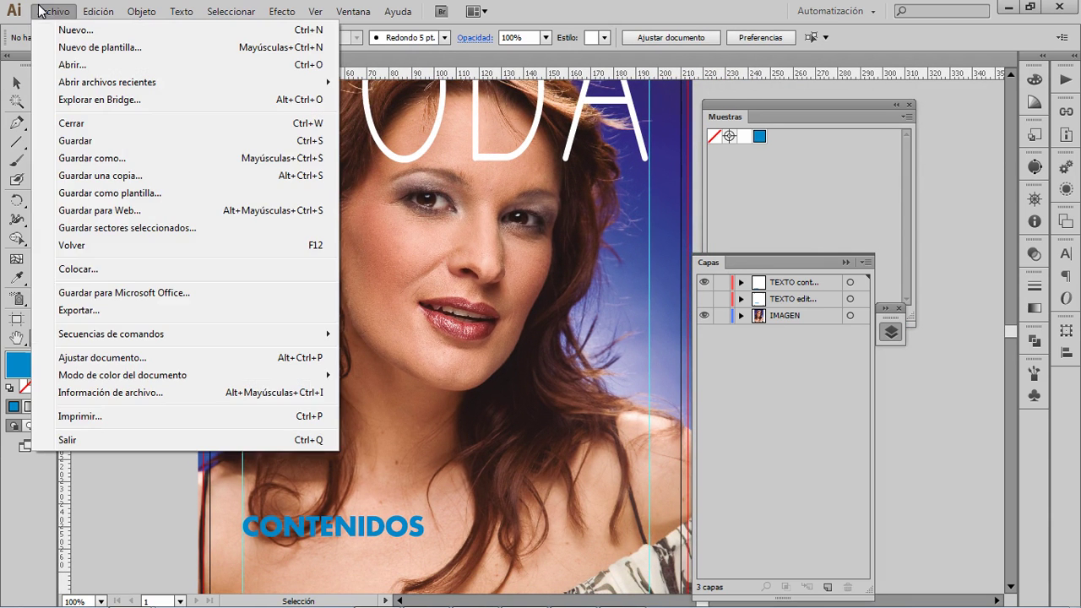
click(90, 141)
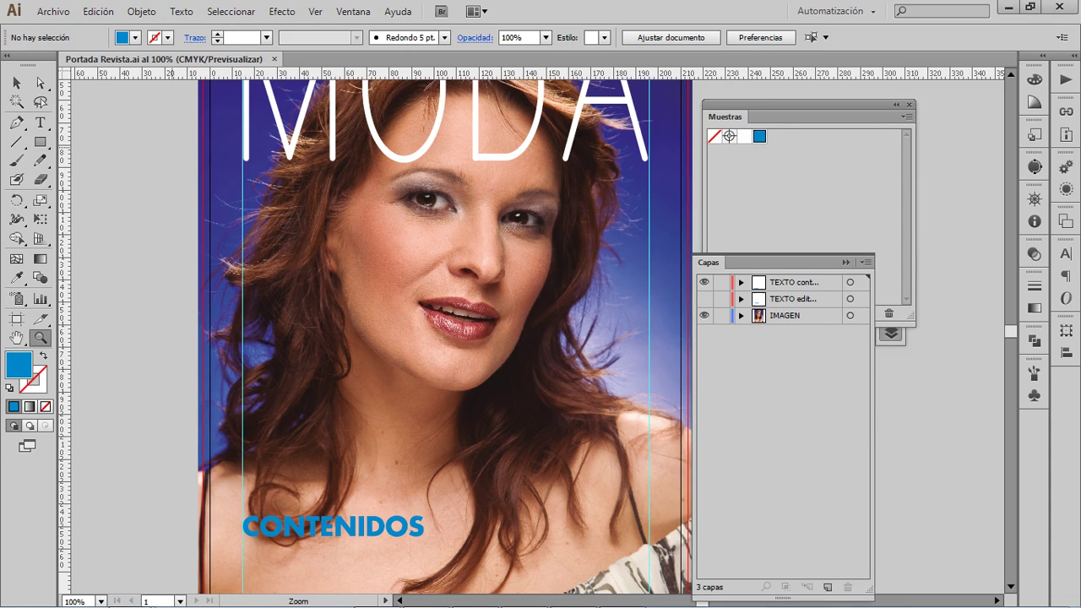
- Save the cover as an Adobe PDF named Portada Revista.pdf in the Proyecto IMPRESION folder, proceeding to the PDF settings
drag(439, 304, 419, 352)
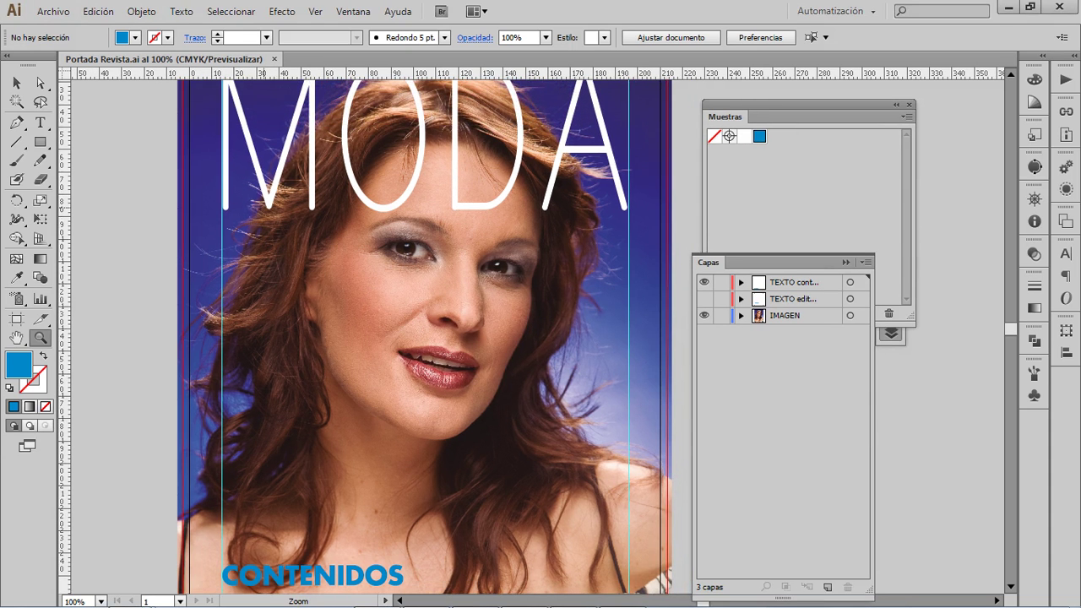
click(56, 12)
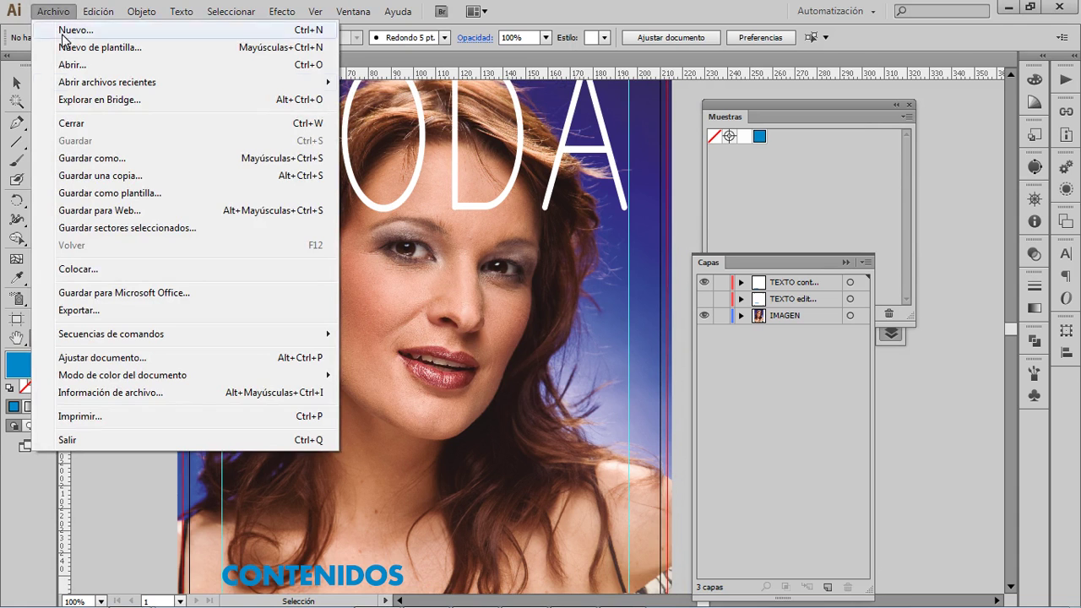
click(95, 164)
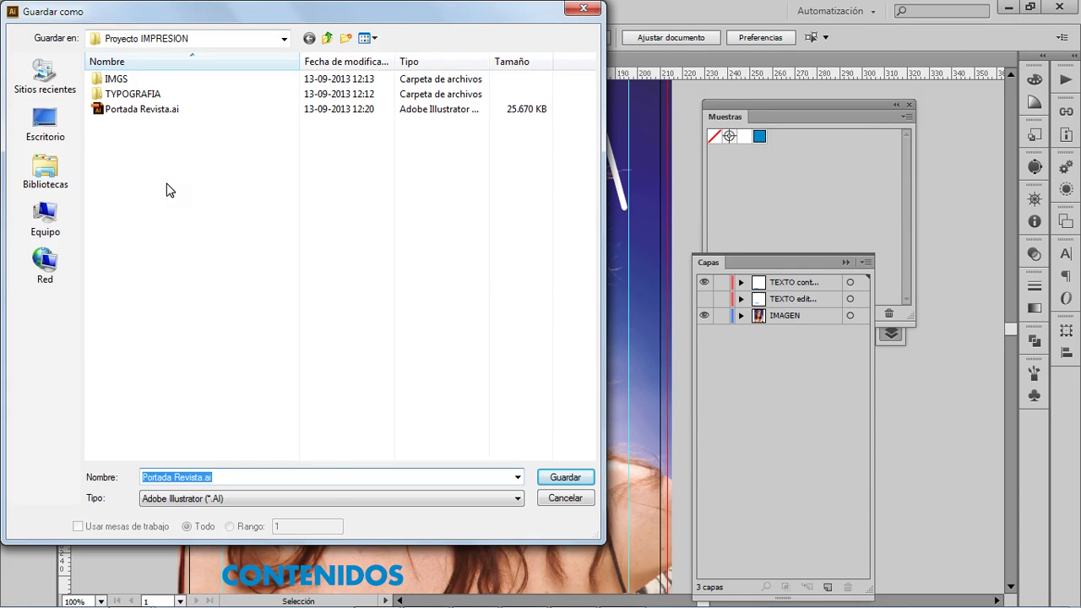
click(328, 505)
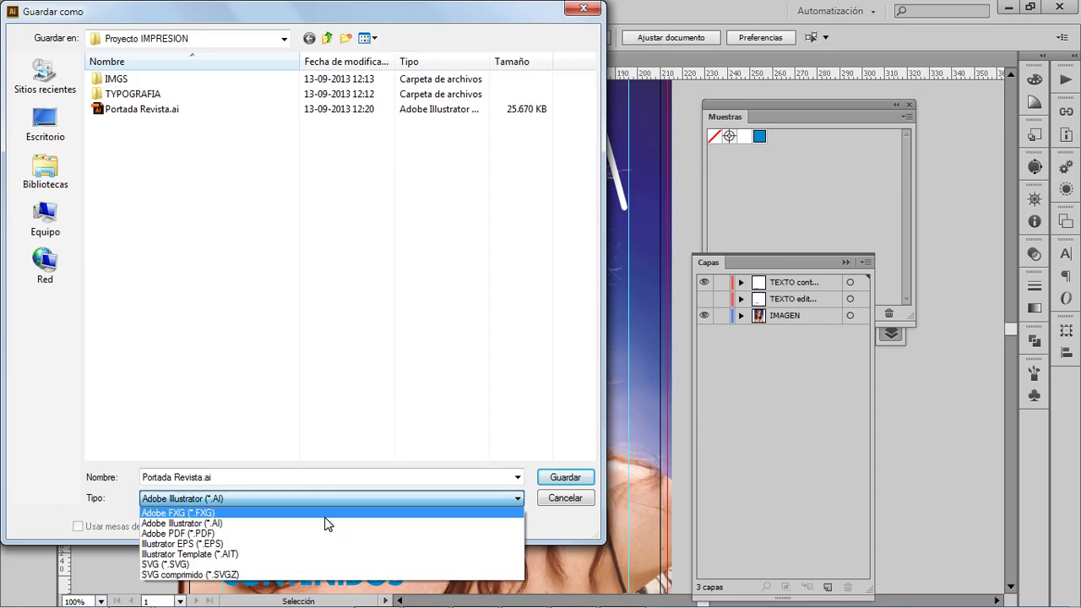
click(321, 529)
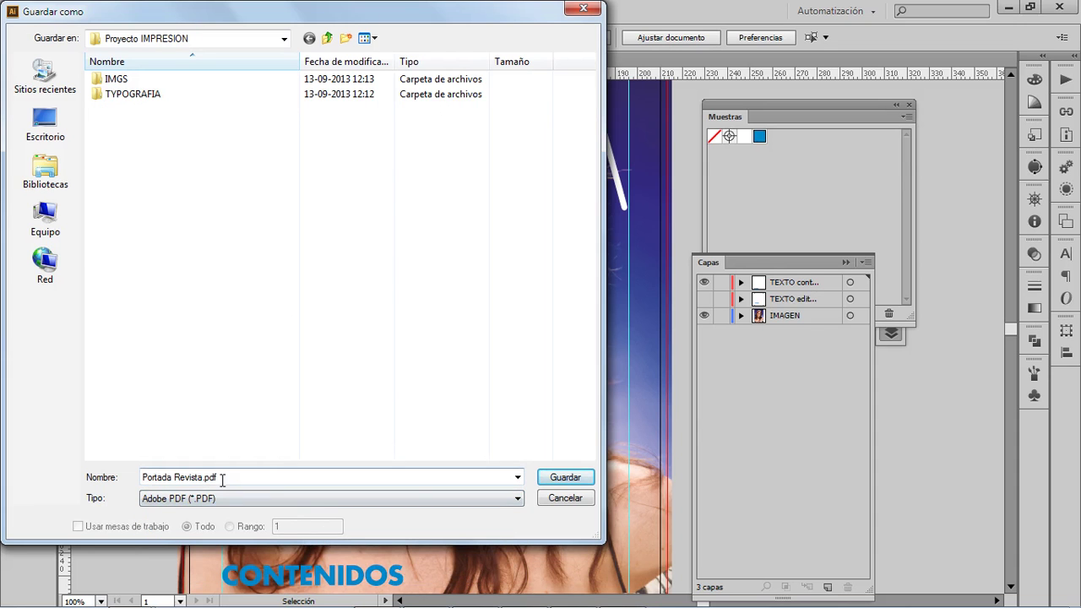
click(568, 477)
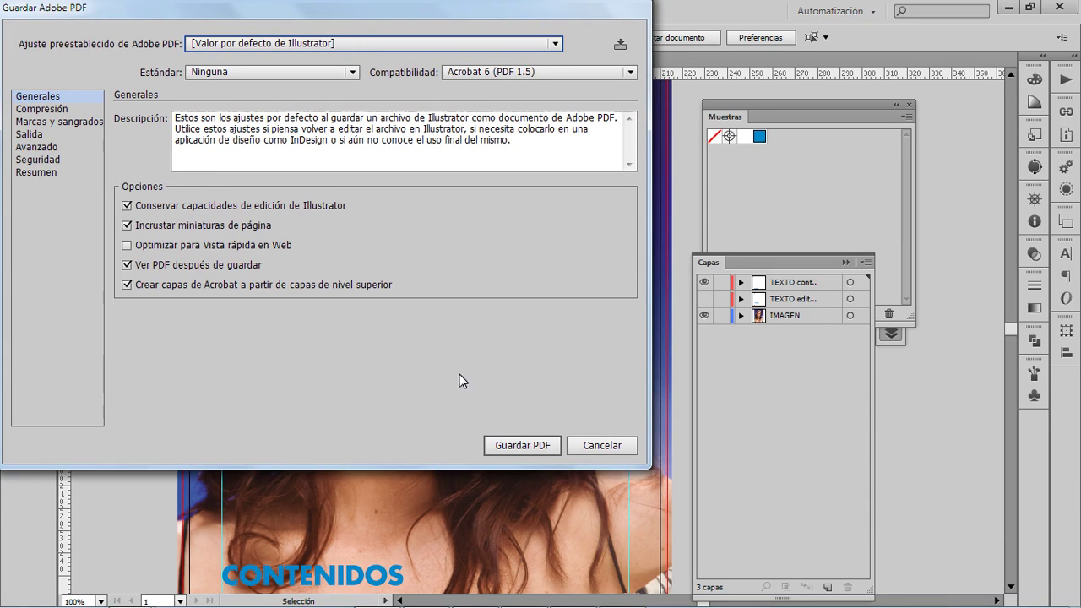
- Try the [Impresión de alta calidad] and [Tamaño de archivo más pequeño] PDF presets alternately to compare their settings
click(447, 44)
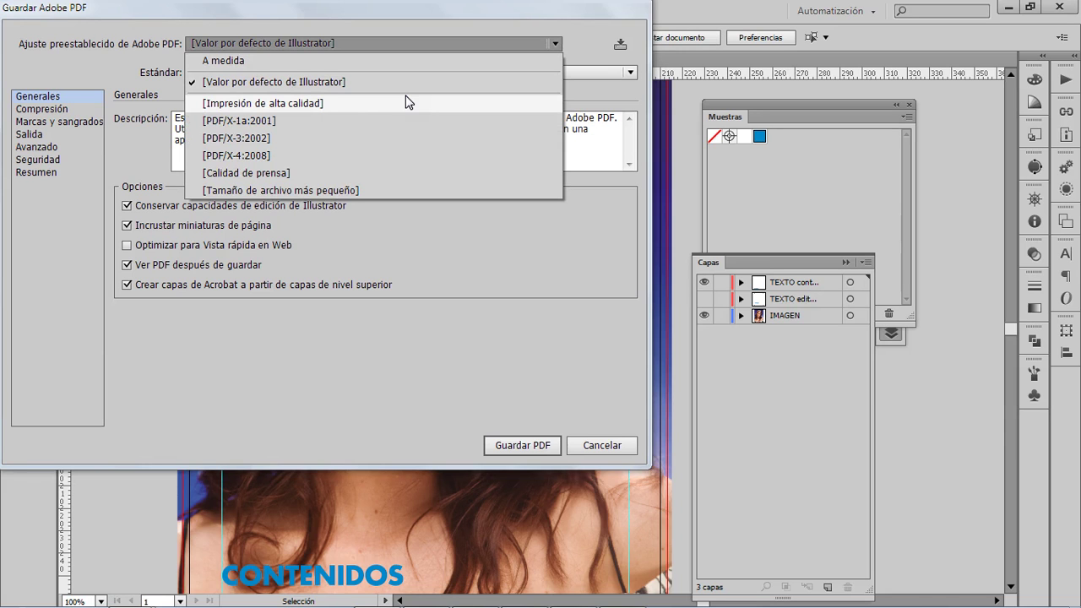
click(326, 103)
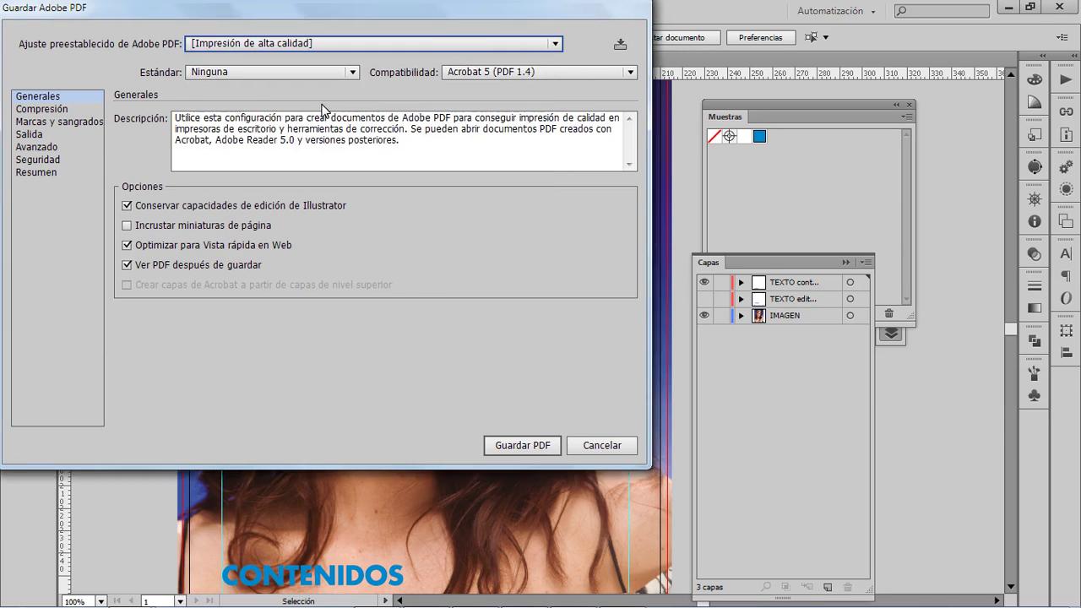
click(412, 49)
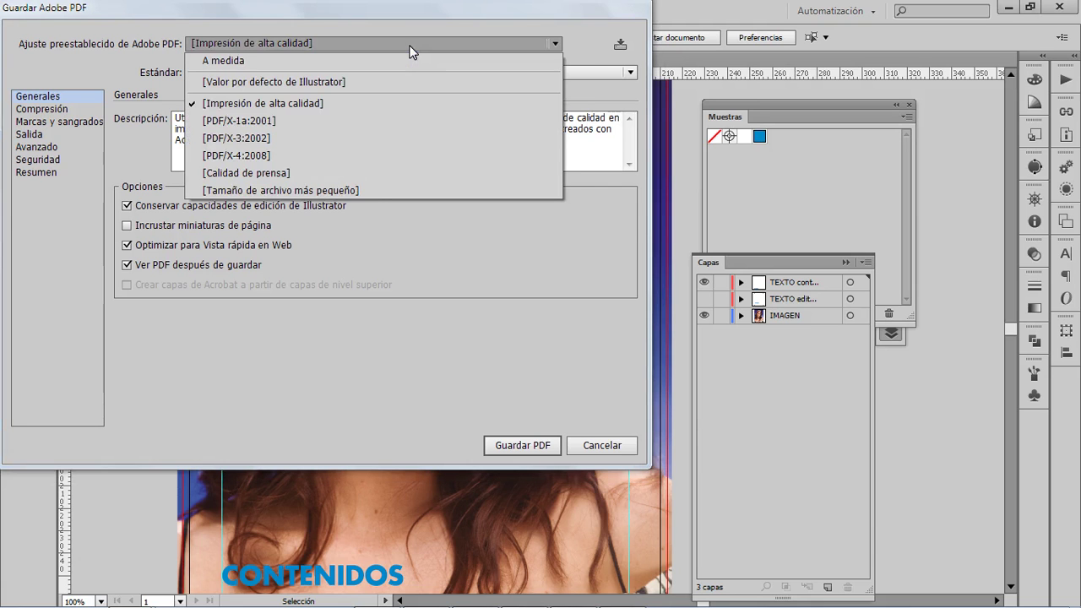
click(338, 191)
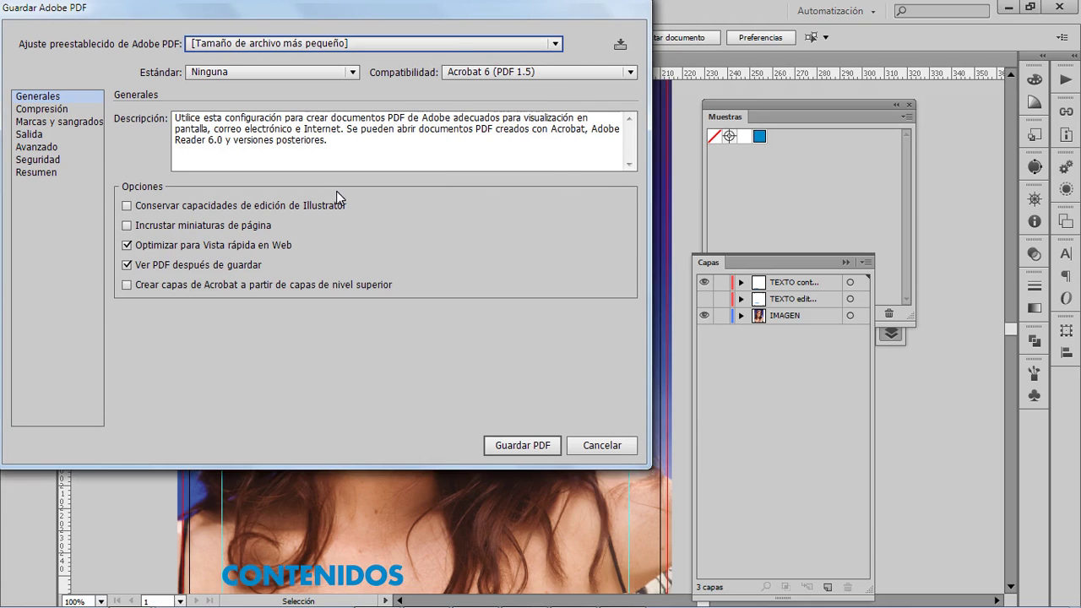
click(372, 49)
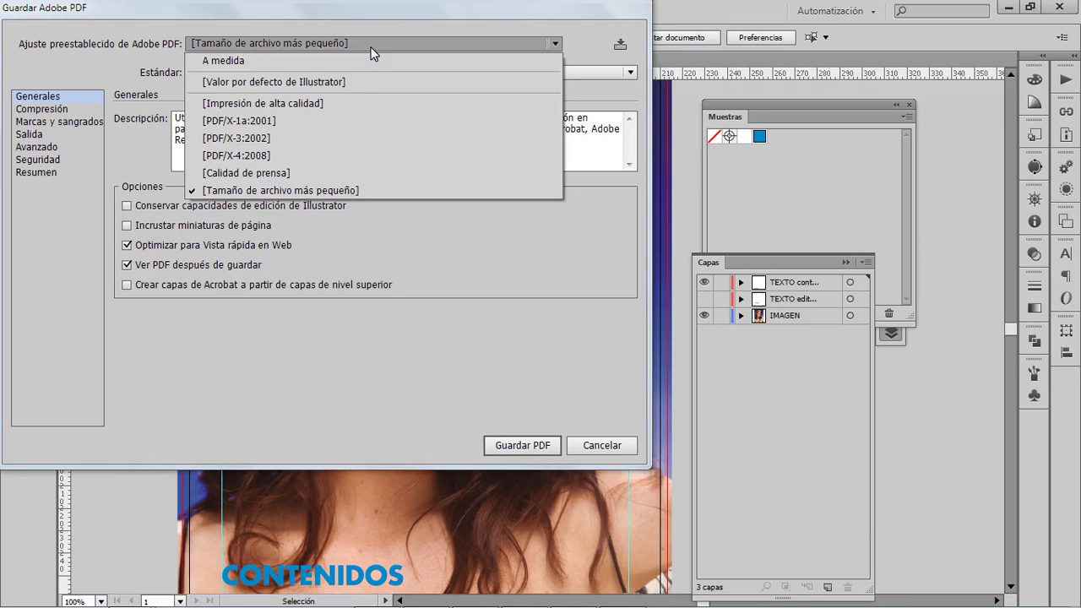
click(346, 103)
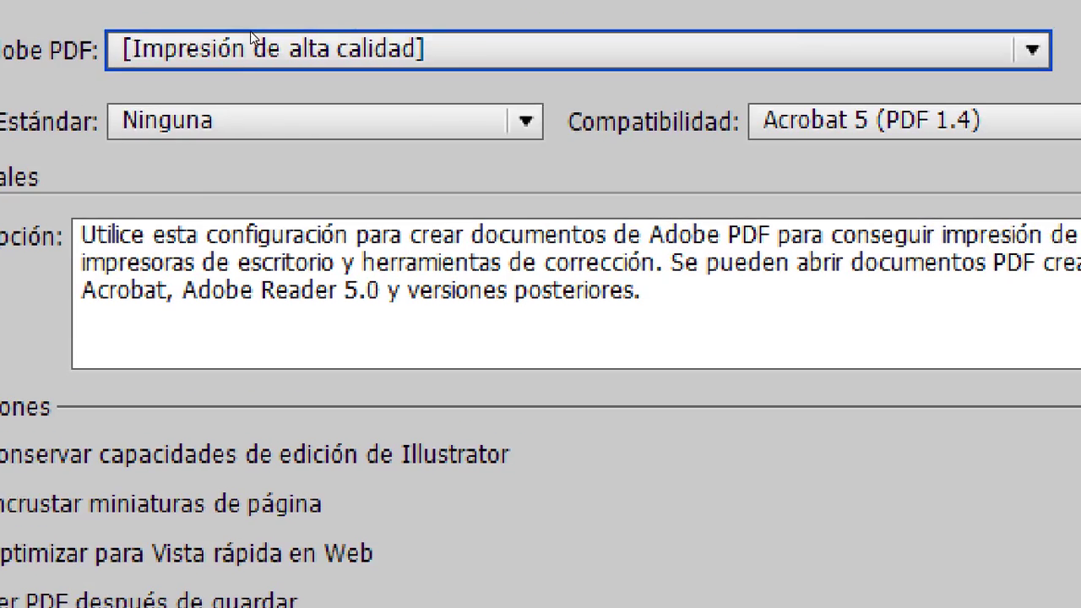
click(255, 48)
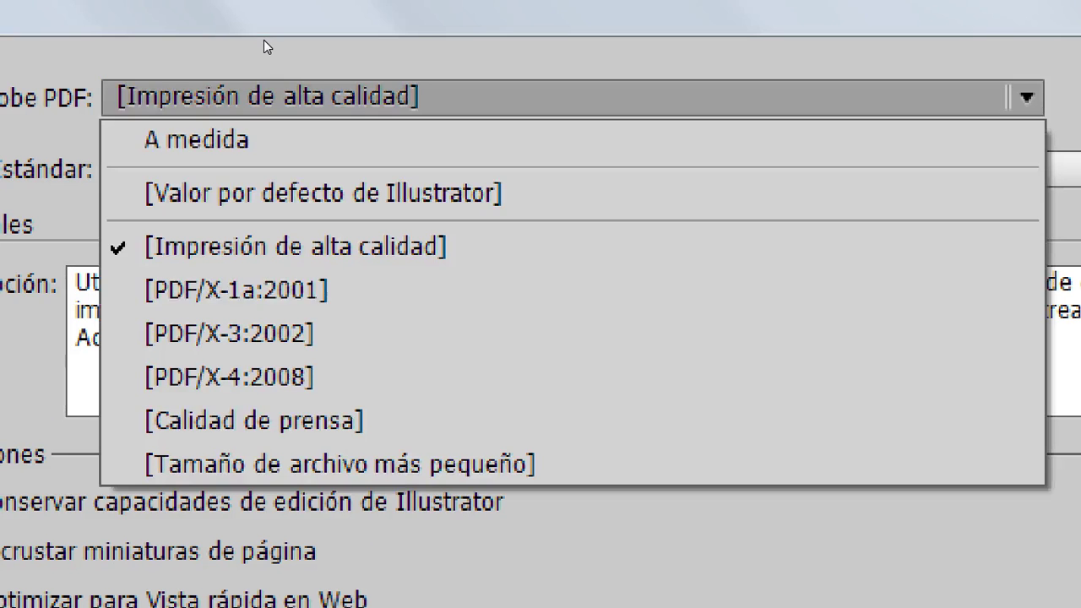
key(Down)
key(Down)
key(Down)
key(Down)
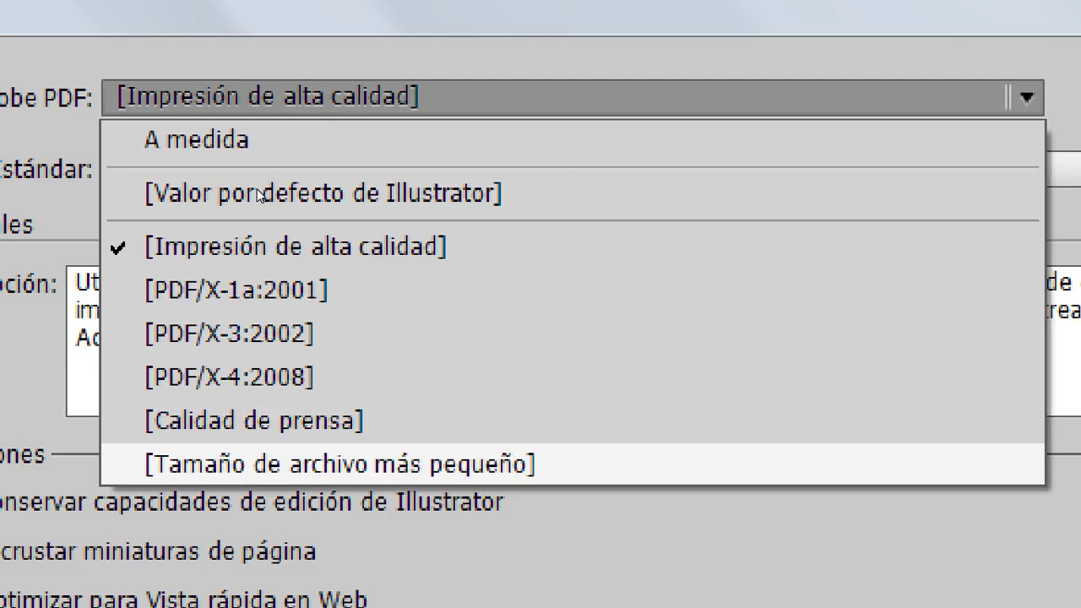
key(Return)
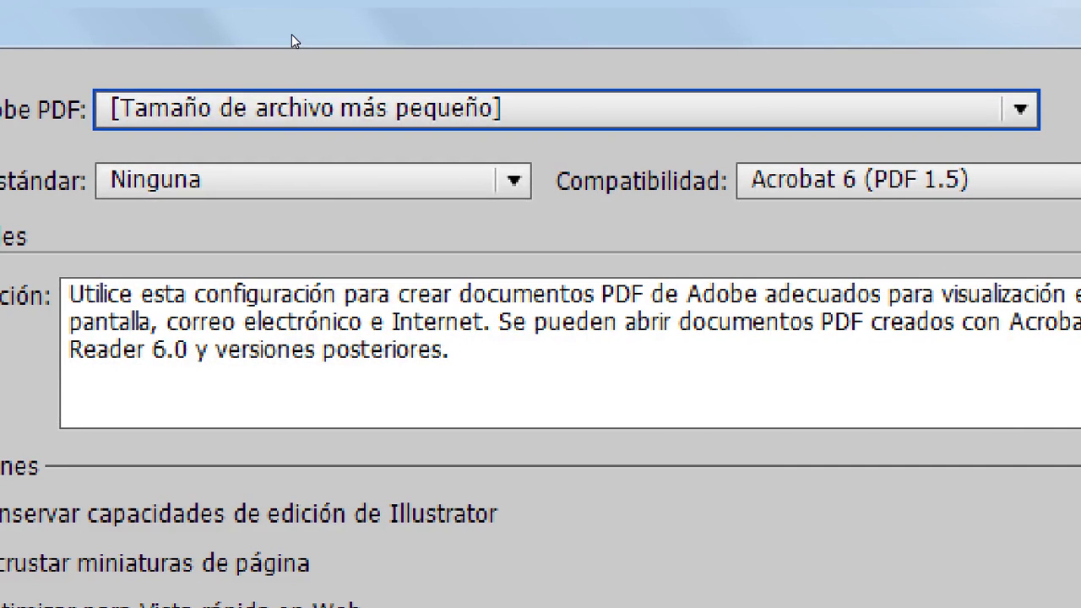
- Try the [Calidad de prensa] Adobe PDF preset
key(alt+Down)
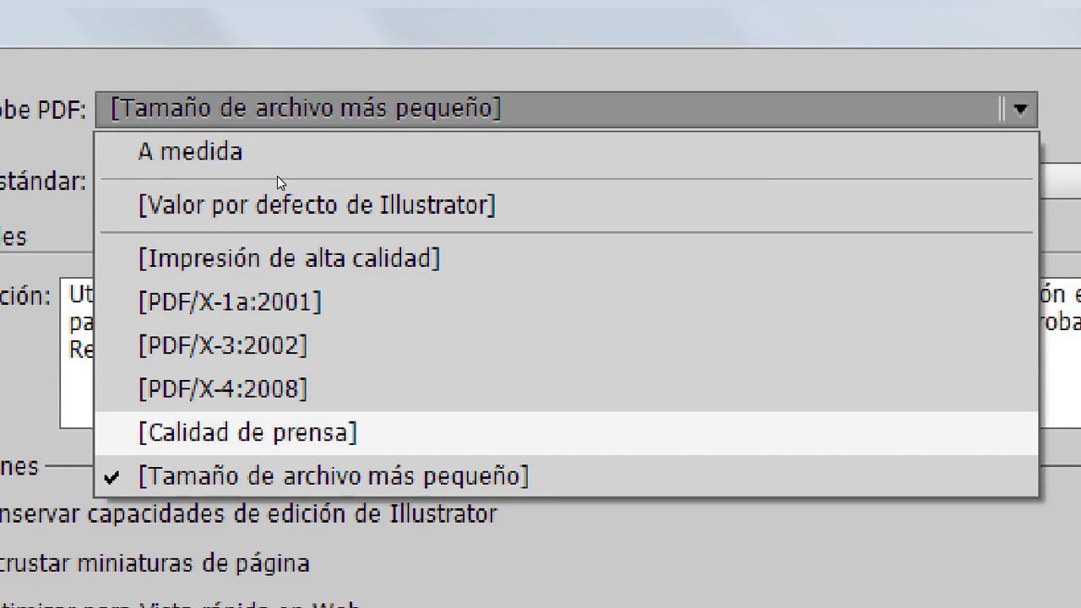
key(Up)
key(Return)
- Save the cover PDF with the [Impresión de alta calidad] preset and dismiss the file-association error dialog
click(304, 108)
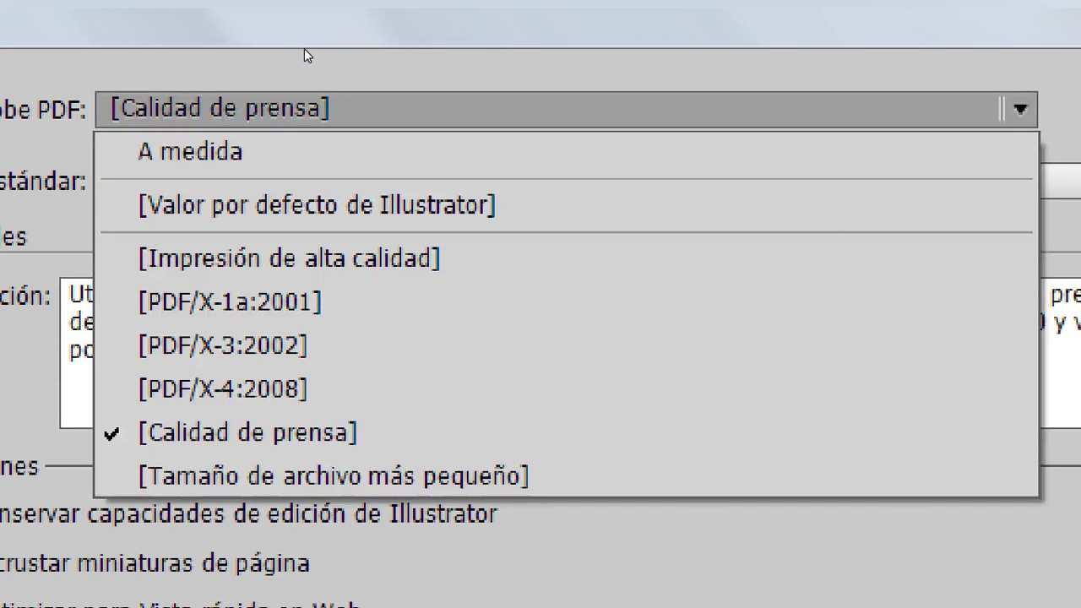
key(Up)
key(Up)
key(Return)
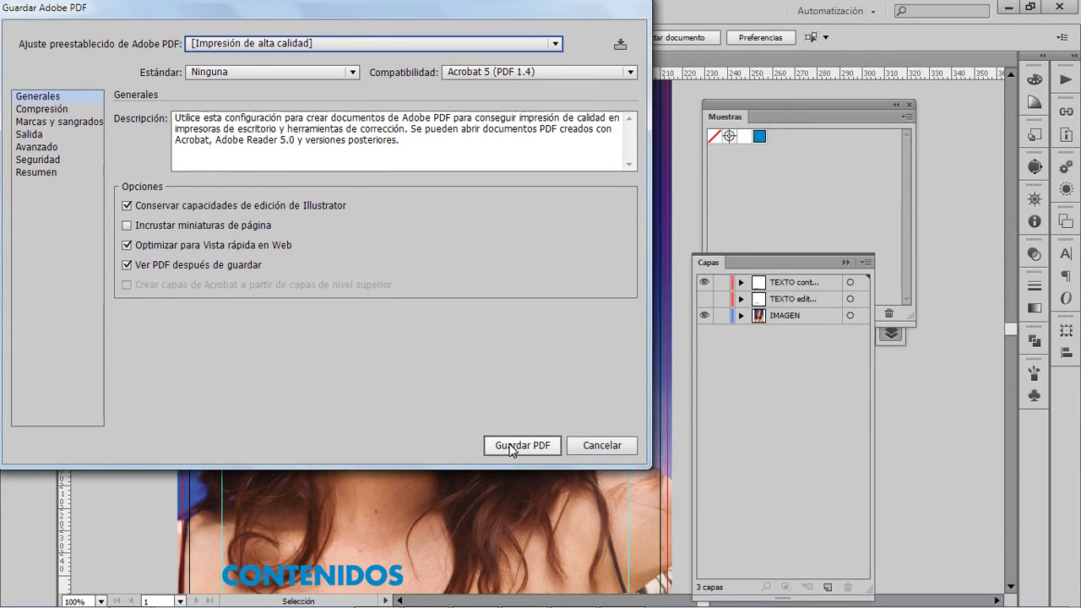
click(510, 446)
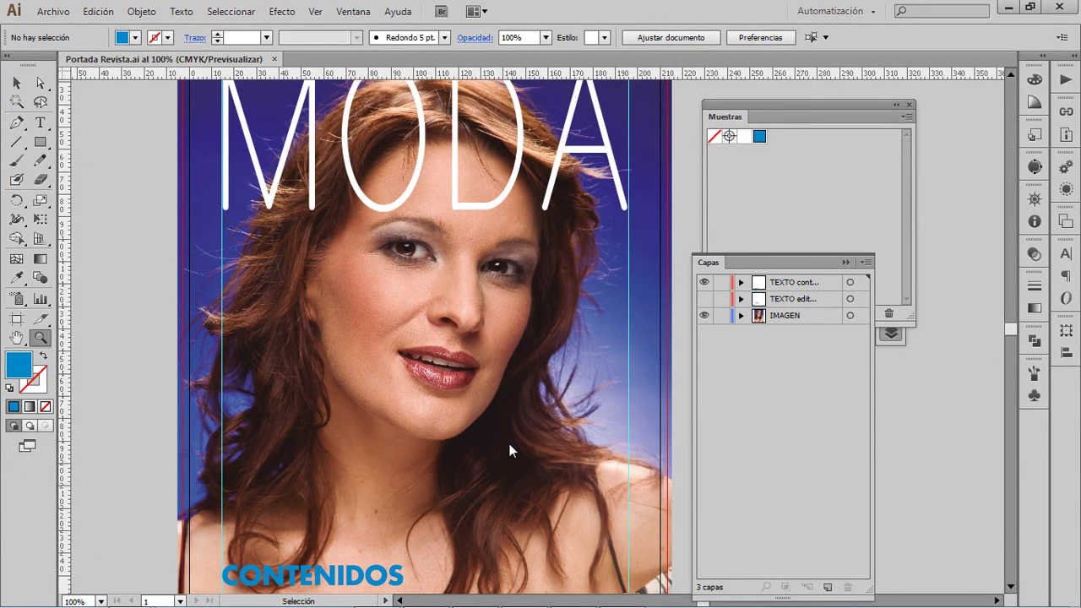
key(alt+Tab)
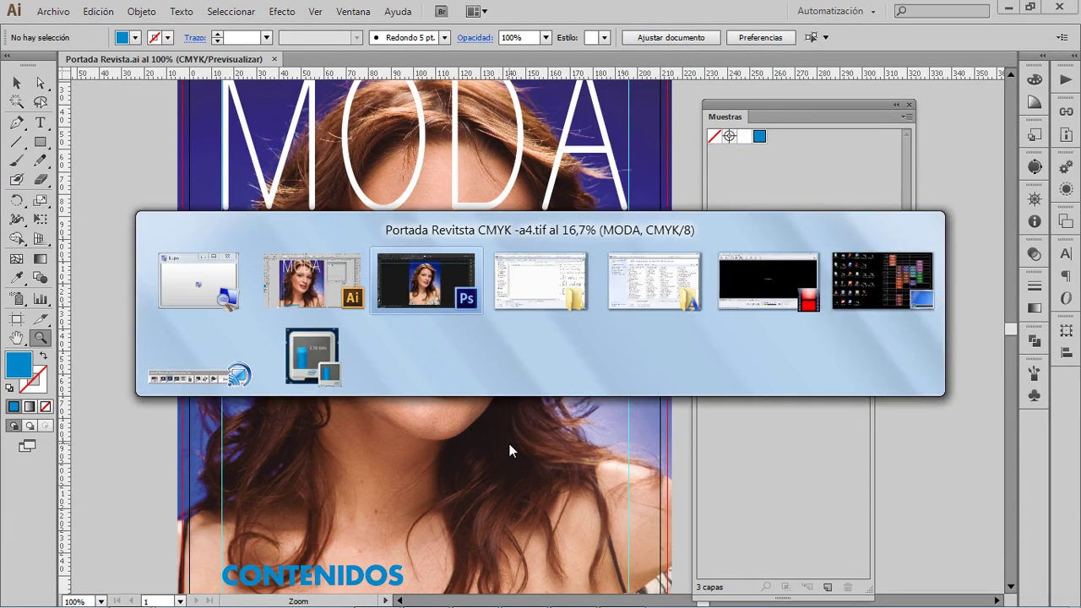
key(alt+Tab)
key(alt+Tab)
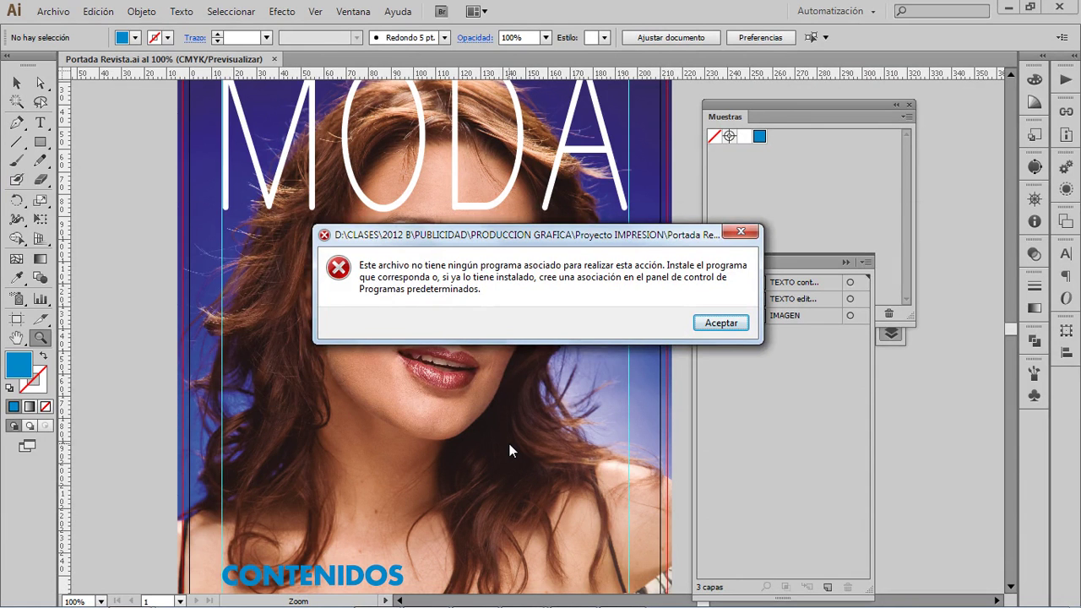
click(721, 326)
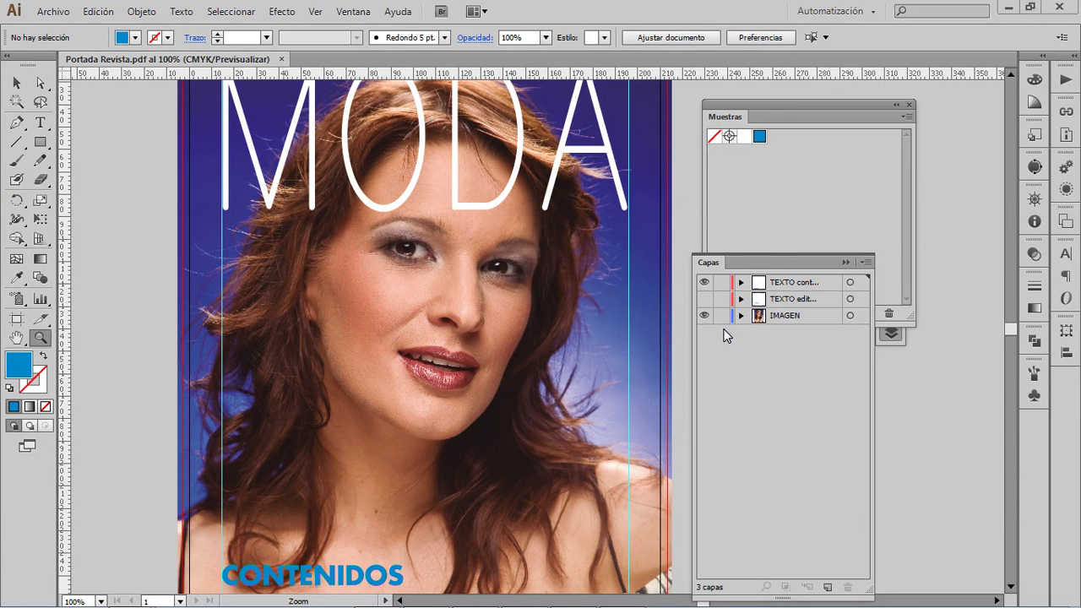
- Switch to Adobe Acrobat Pro and inspect the exported Portada Revista.pdf
key(alt+Tab)
key(alt+Tab)
key(alt+Tab)
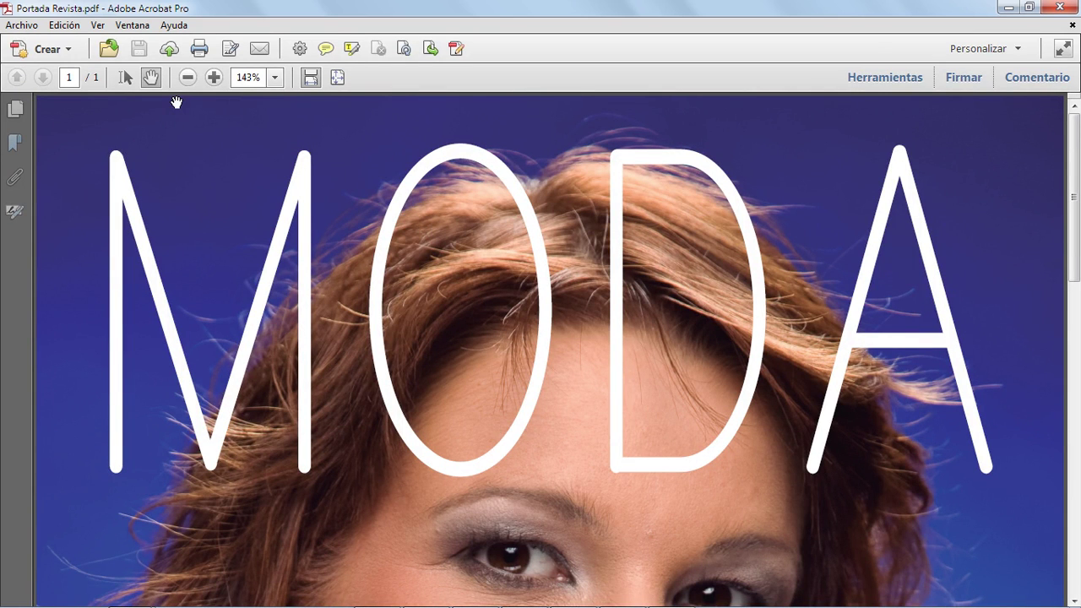
key(alt+Tab)
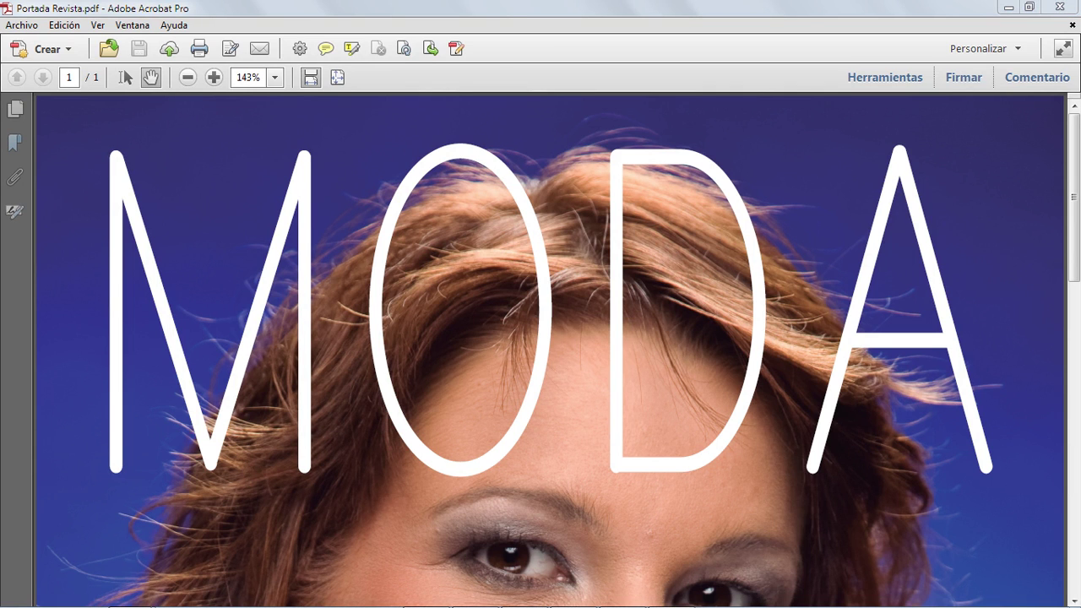
click(591, 383)
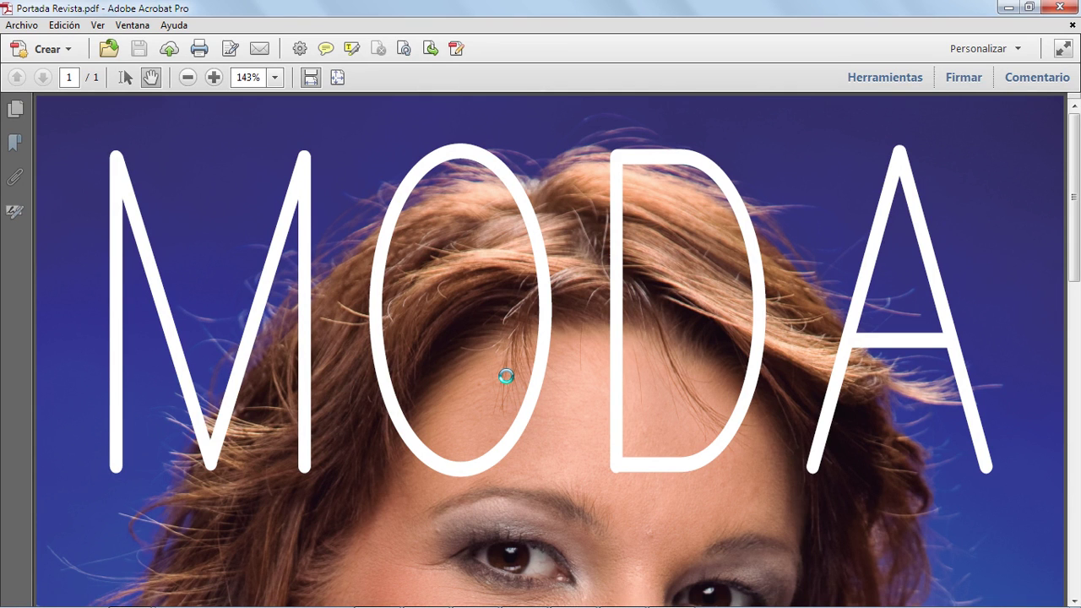
key(ctrl+l)
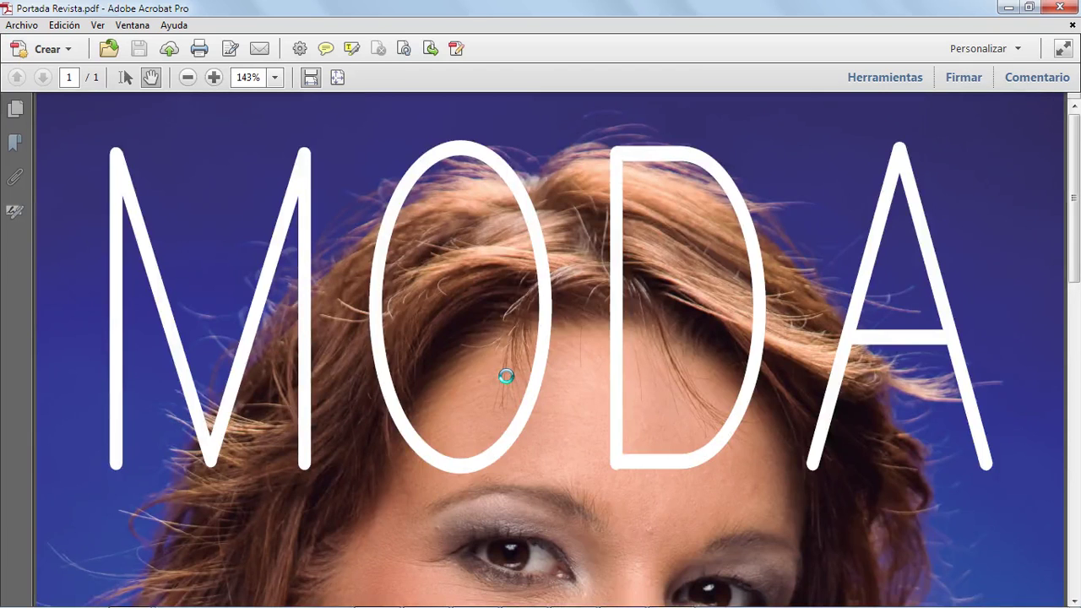
- Switch to the file explorer, check the images in the IMGS folder and return to the Proyecto IMPRESION folder
key(alt+Tab)
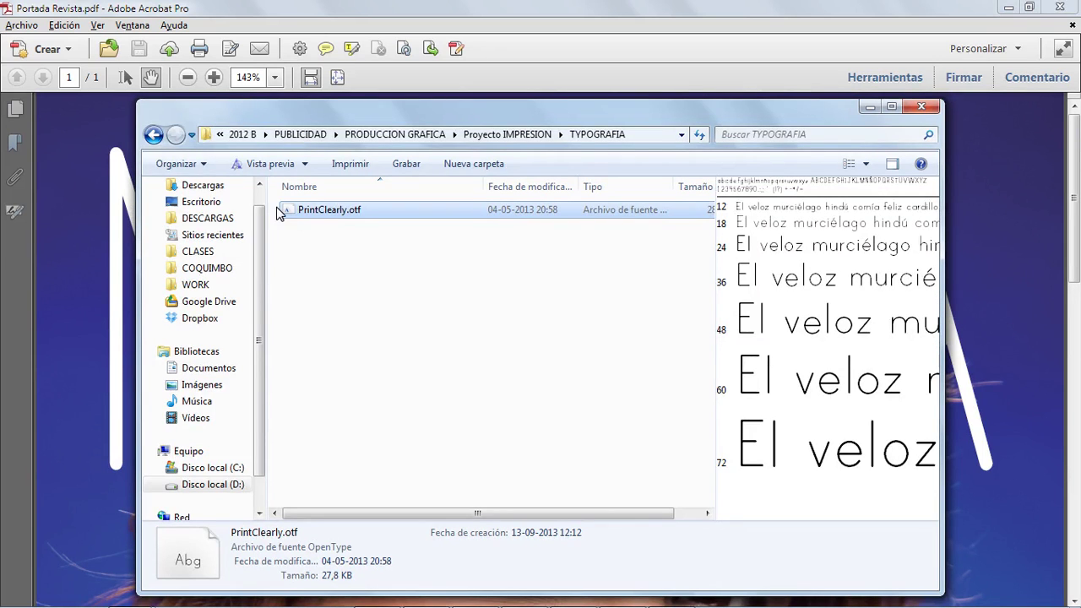
click(152, 135)
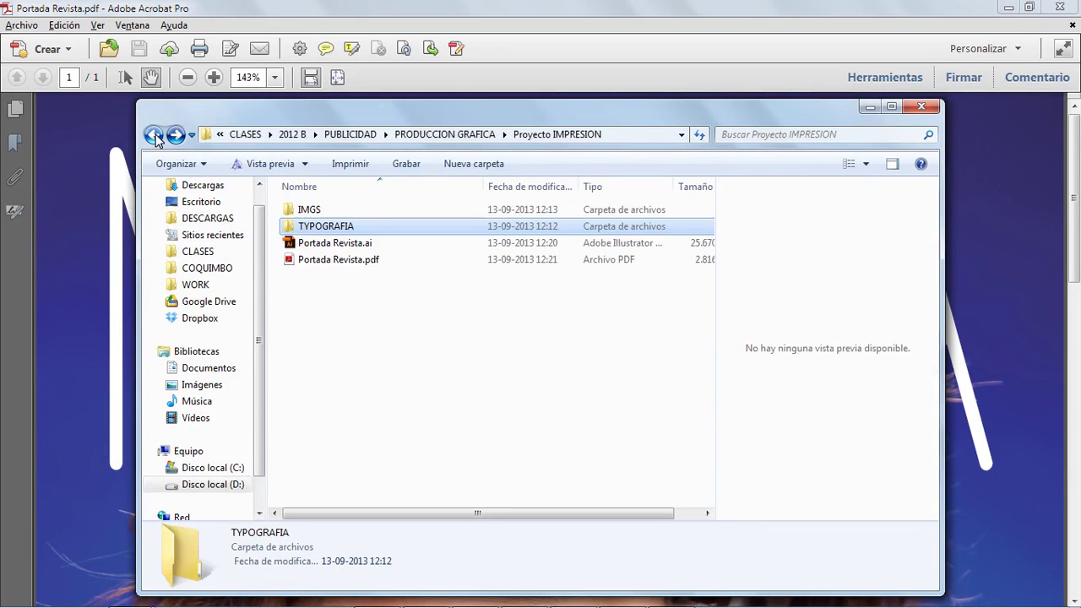
double_click(317, 209)
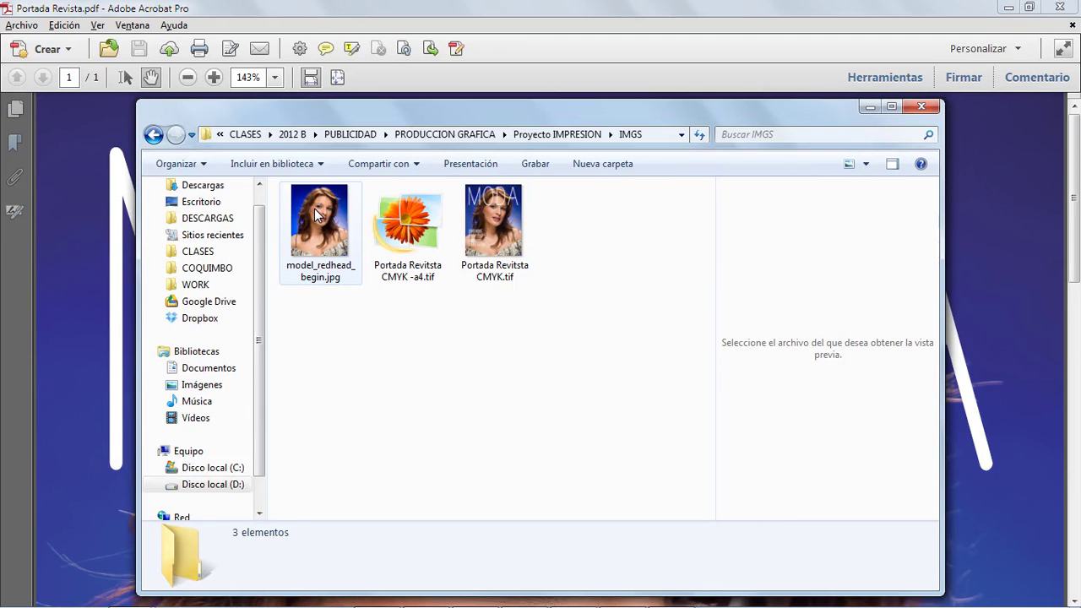
click(153, 134)
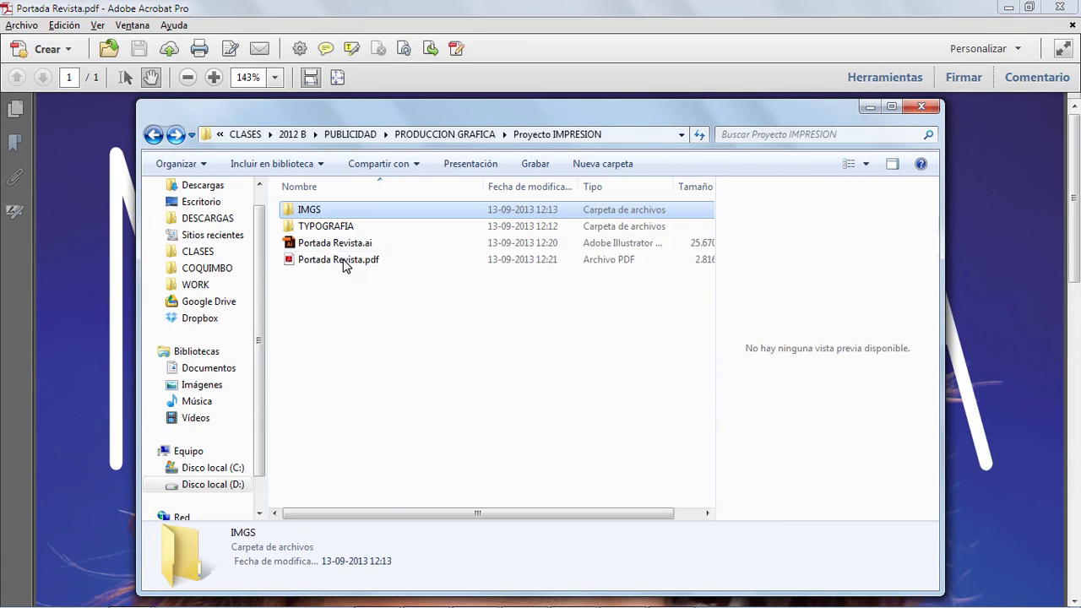
- Compare the file details of Portada Revista.ai and Portada Revista.pdf in the project folder
click(338, 245)
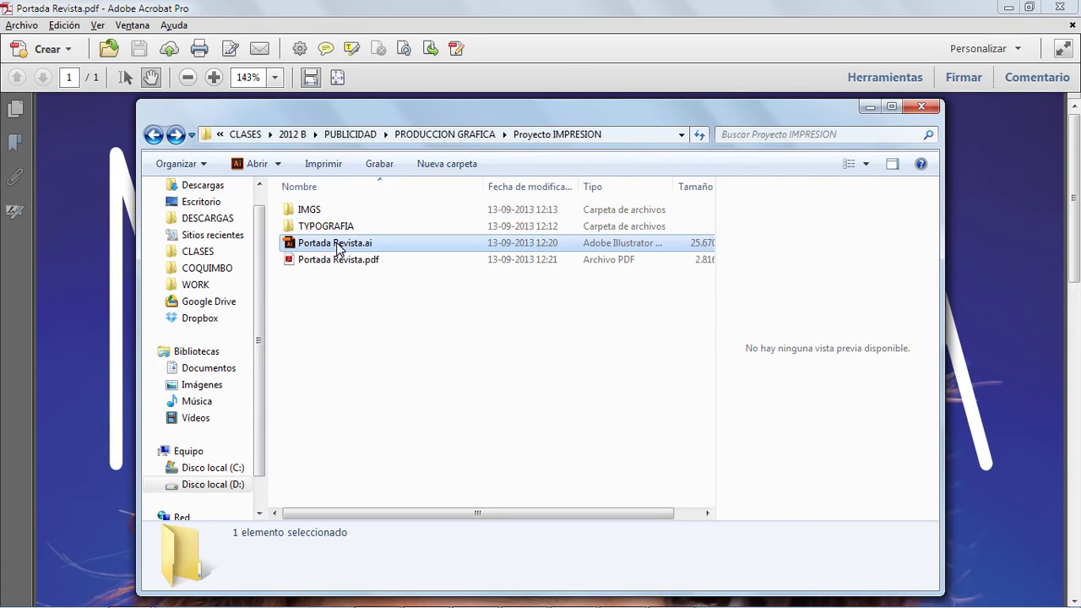
click(337, 262)
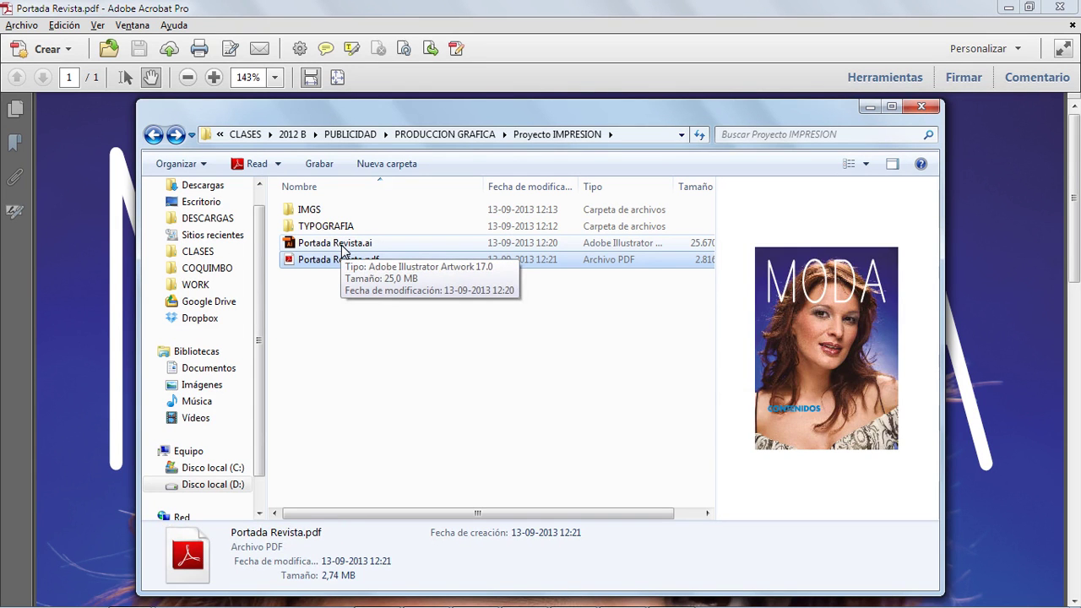
click(343, 246)
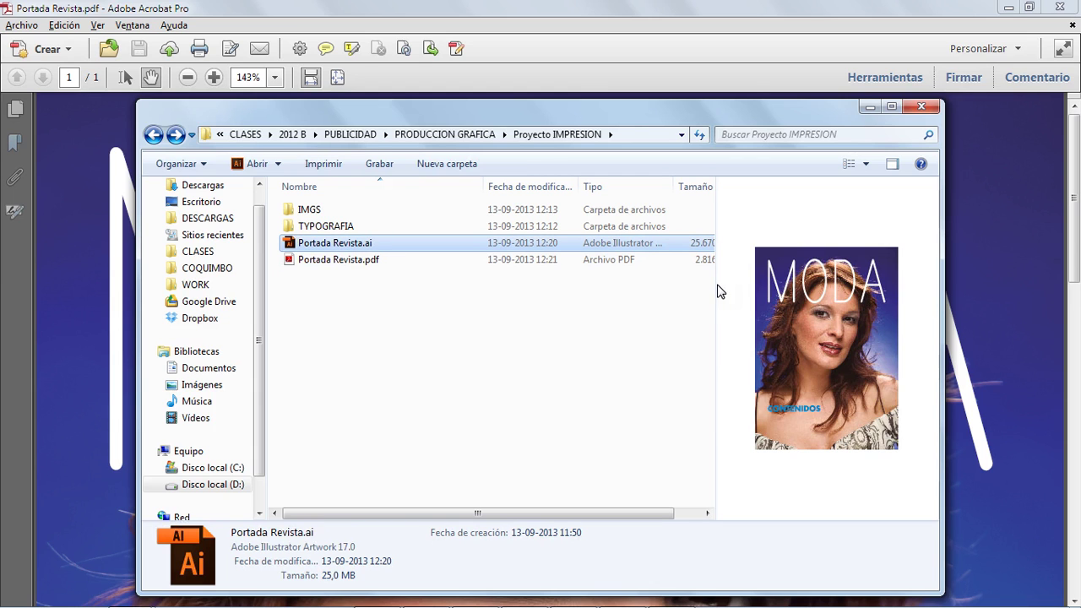
click(339, 261)
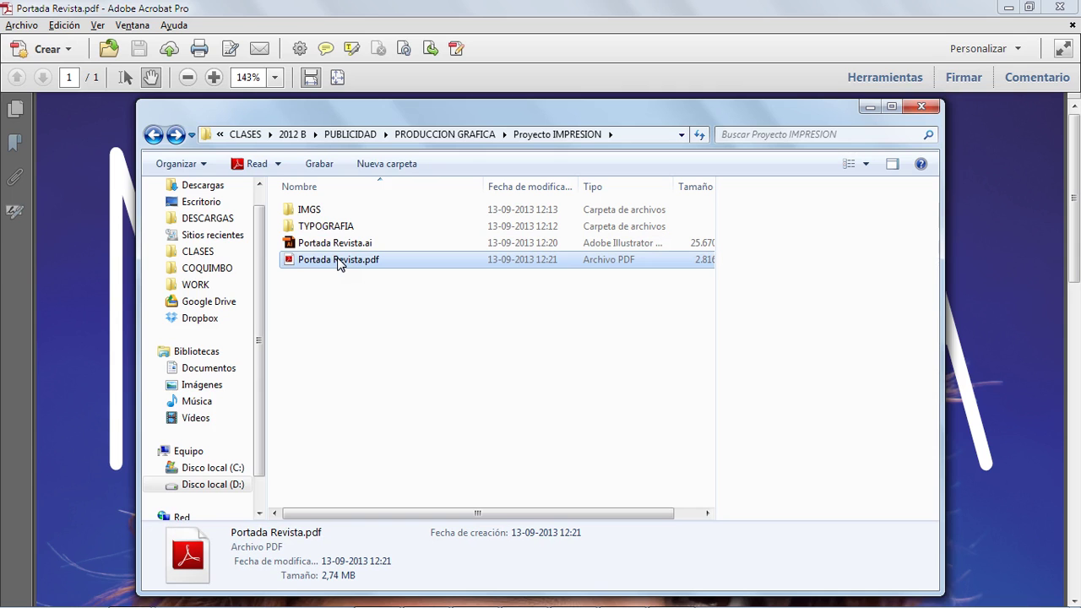